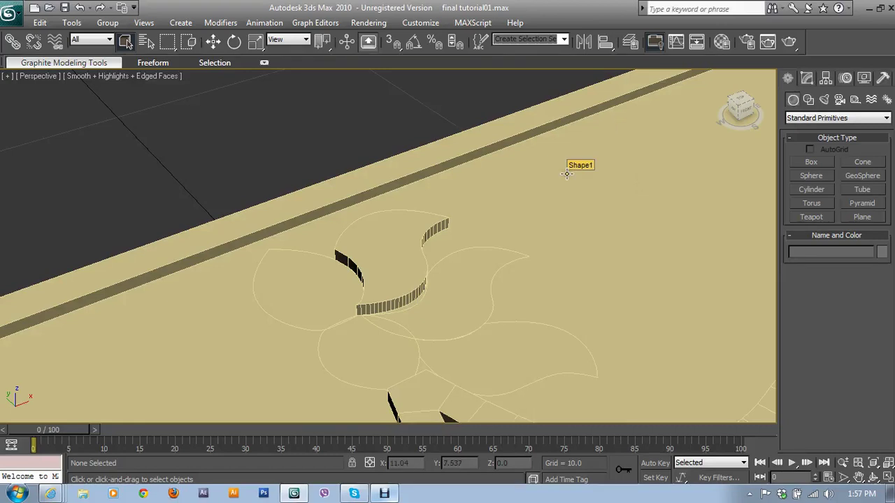
- Select Shape4, show its Editable Poly stack in the Modify panel, then open the Windows Start menu
click(390, 251)
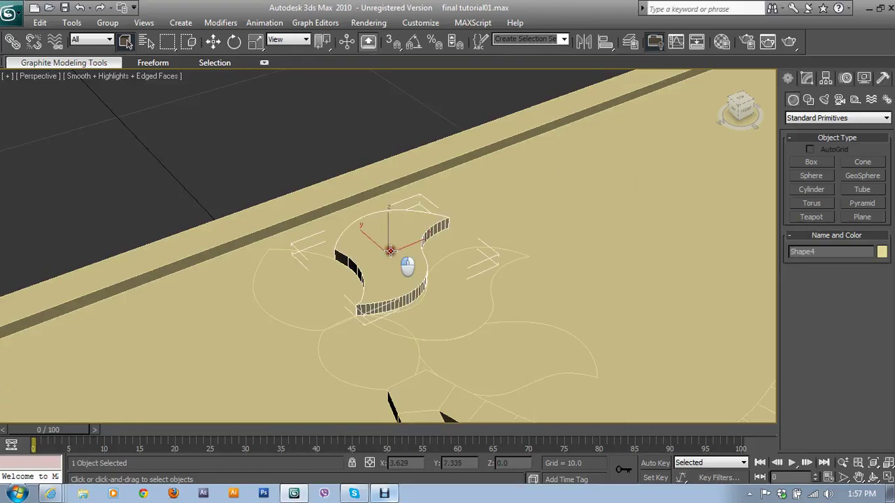
scroll(390, 250, down, 5)
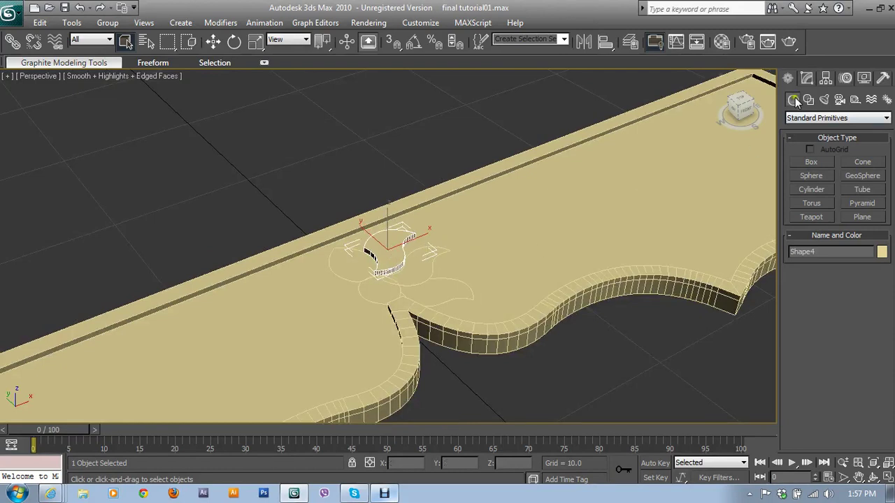
click(805, 79)
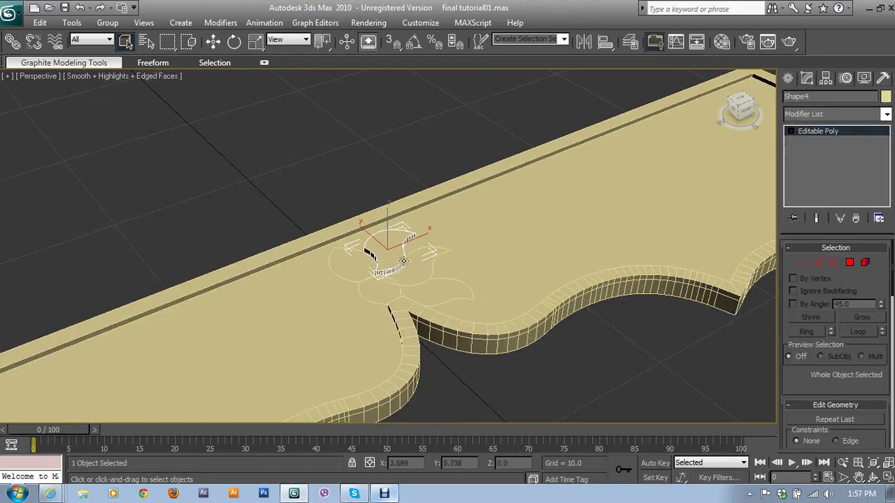
scroll(404, 257, up, 2)
scroll(403, 256, up, 2)
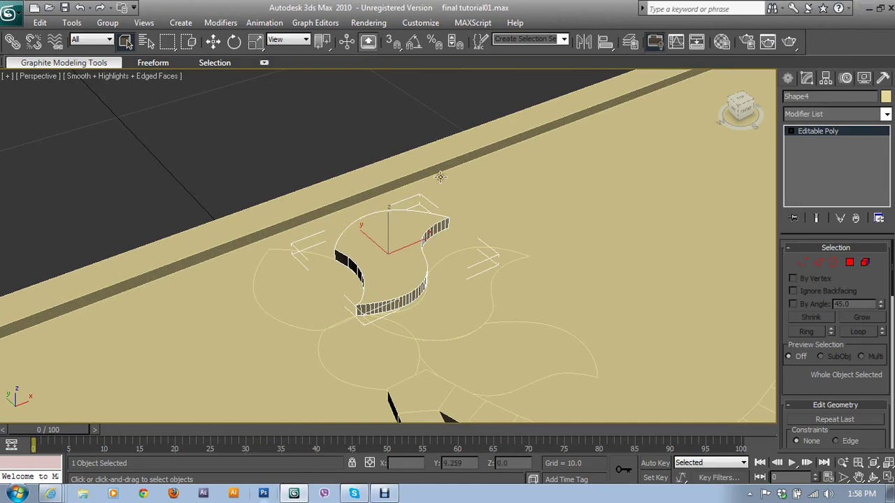
click(17, 494)
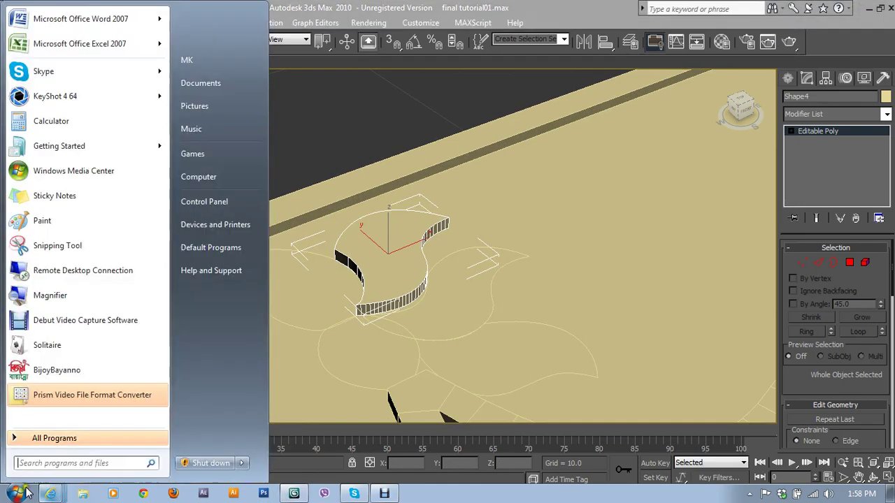
- Browse from Documents to the Downloads folder and open the photo IMG_0116
click(220, 63)
double_click(426, 116)
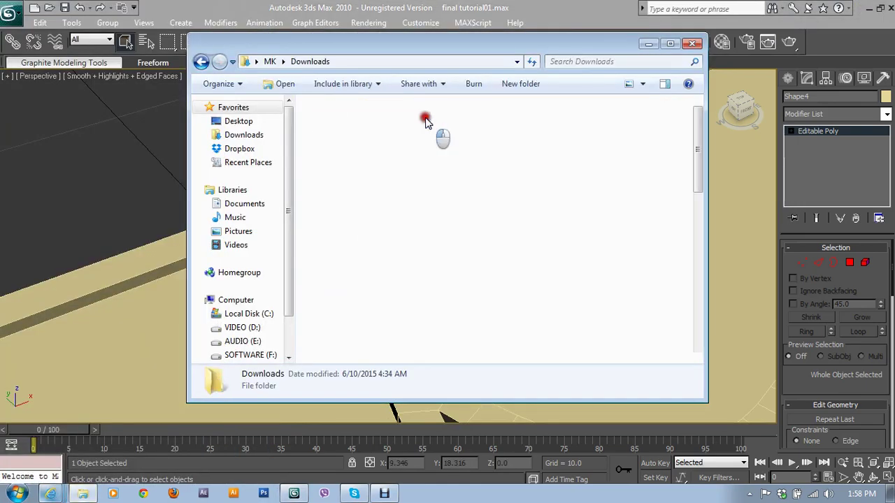
scroll(510, 279, down, 2)
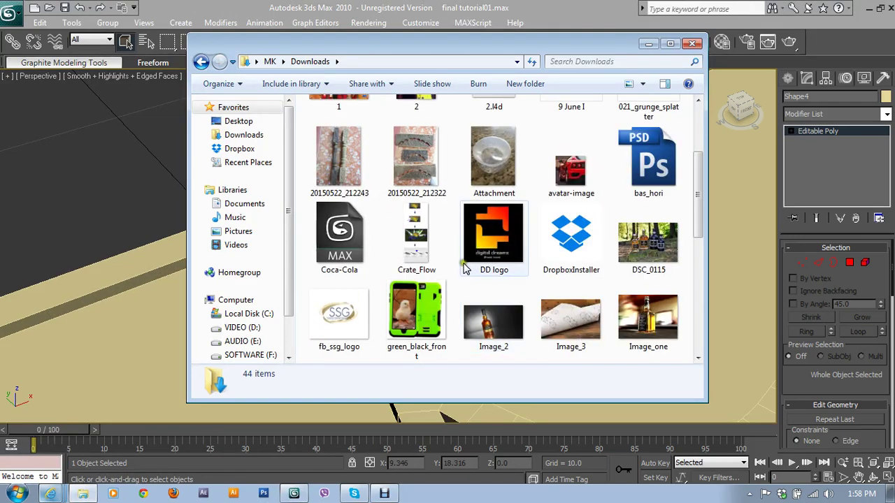
scroll(445, 294, down, 2)
double_click(391, 326)
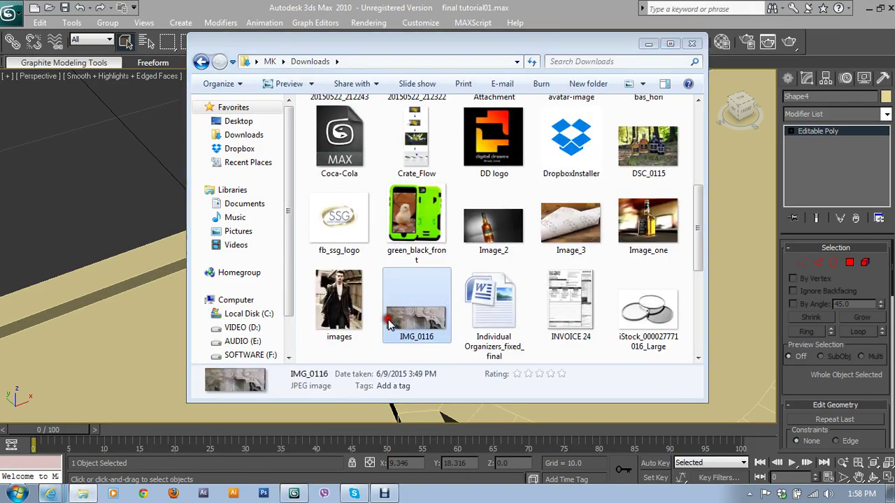
- Zoom and pan IMG_0116 onto the carved flower, then minimize Photo Viewer
scroll(532, 101, up, 3)
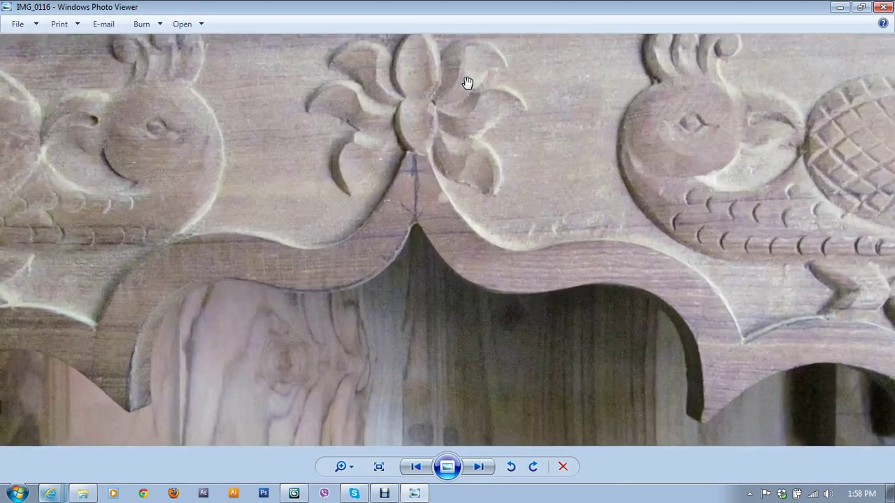
scroll(465, 80, up, 2)
drag(473, 84, 430, 164)
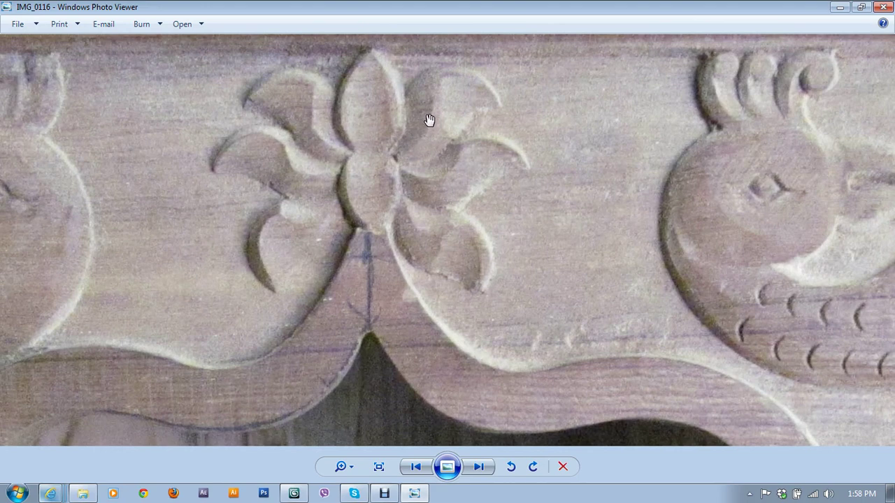
click(840, 7)
click(840, 8)
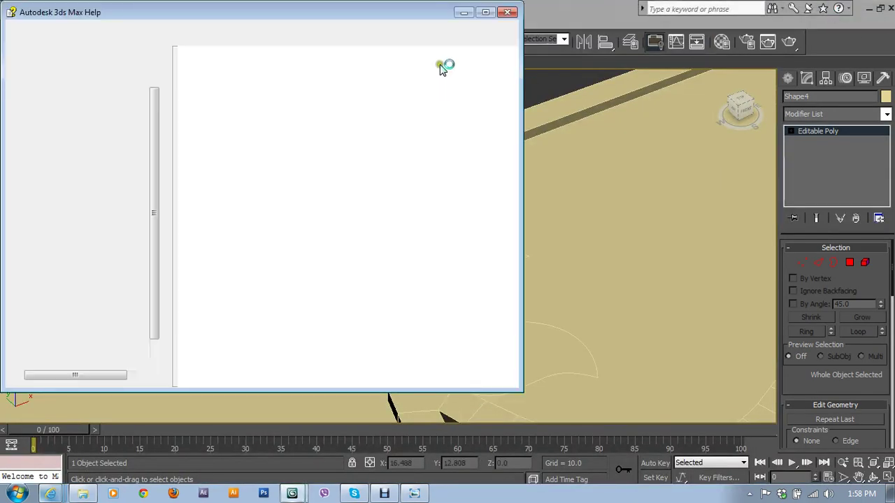
- Close the Help window and switch Shape4 to Vertex sub-object level
click(506, 8)
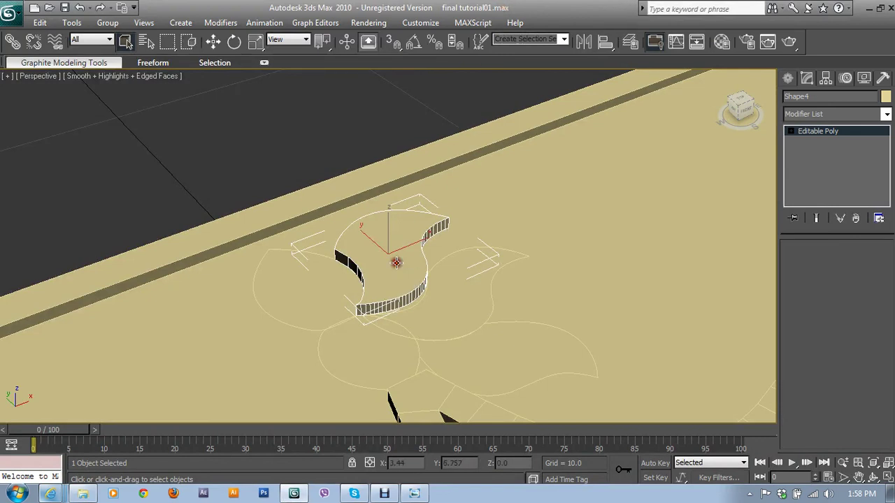
mouse_move(804, 375)
mouse_down()
mouse_move(810, 204)
mouse_move(815, 221)
mouse_up()
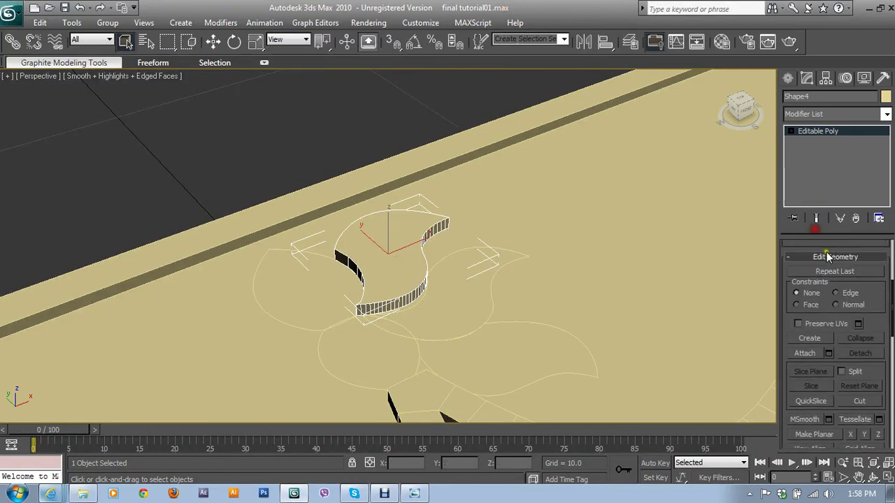
drag(887, 316, 878, 258)
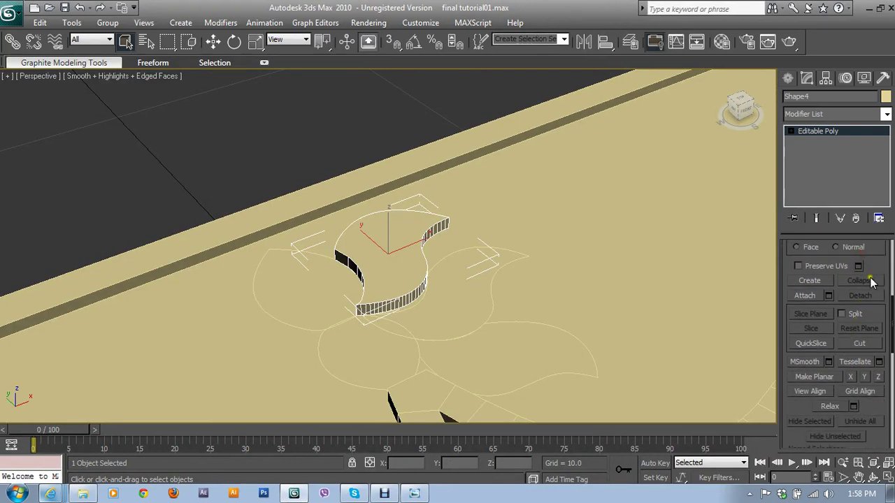
scroll(857, 347, up, 2)
scroll(853, 349, up, 5)
click(802, 262)
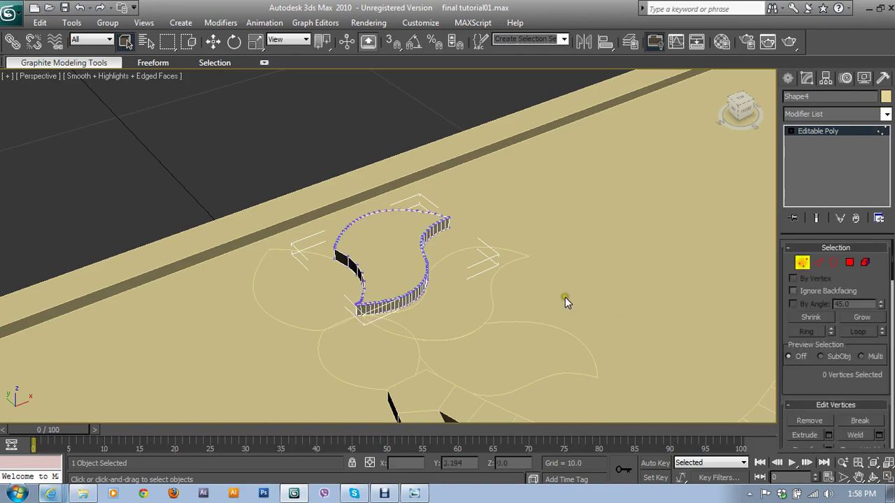
- Orbit to look down on the petal and recheck the carved-flower reference photo
mouse_move(565, 297)
alt+middle_down()
mouse_move(515, 216)
mouse_move(472, 256)
mouse_move(441, 244)
alt+middle_up()
scroll(441, 244, up, 3)
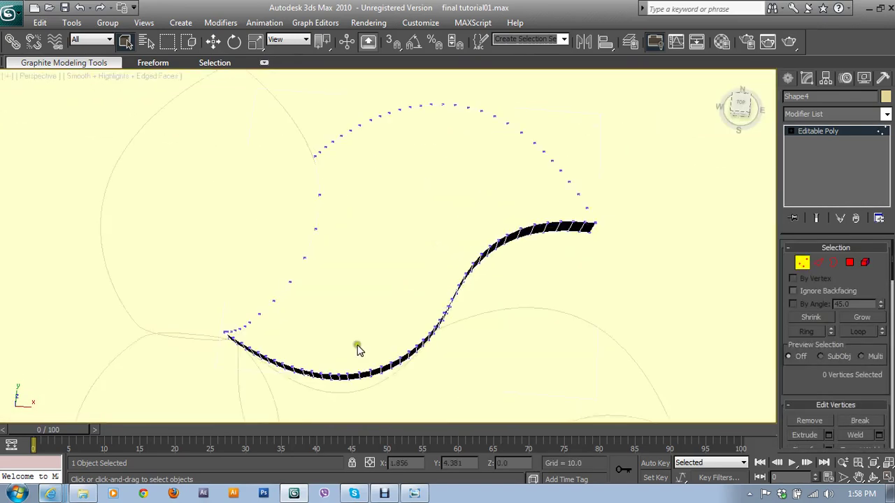
click(416, 494)
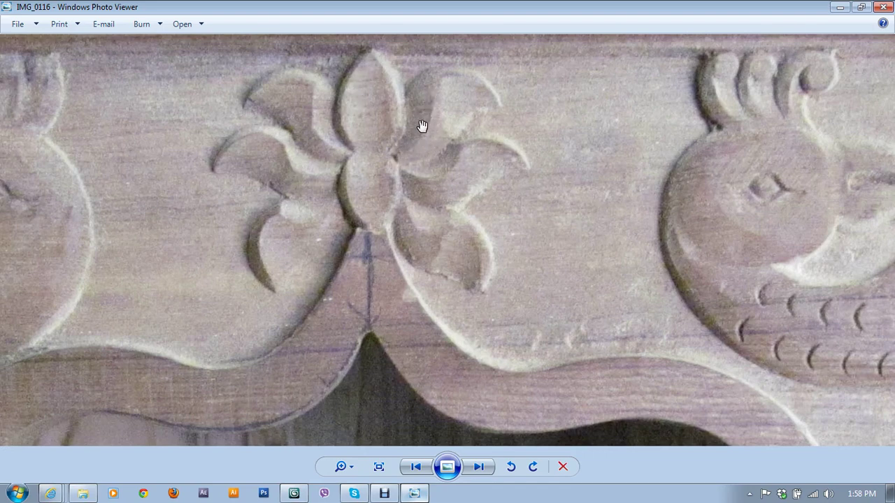
click(839, 7)
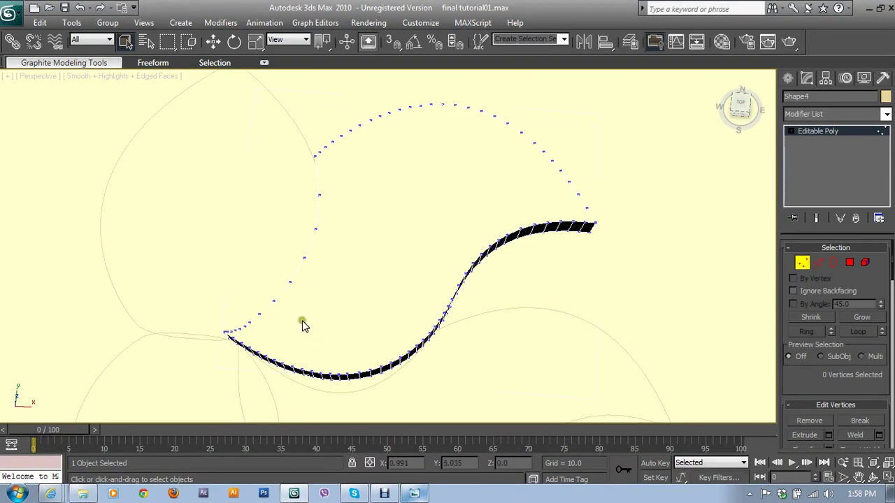
- Start a Cut at the petal's left tip and place points up the inner curve
click(740, 305)
mouse_move(810, 392)
mouse_down()
mouse_move(824, 309)
mouse_move(803, 256)
mouse_up()
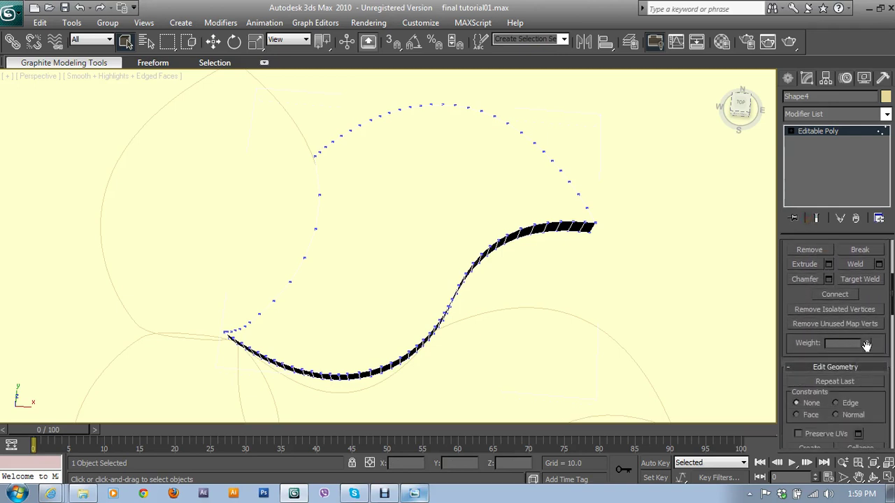
scroll(871, 399, down, 5)
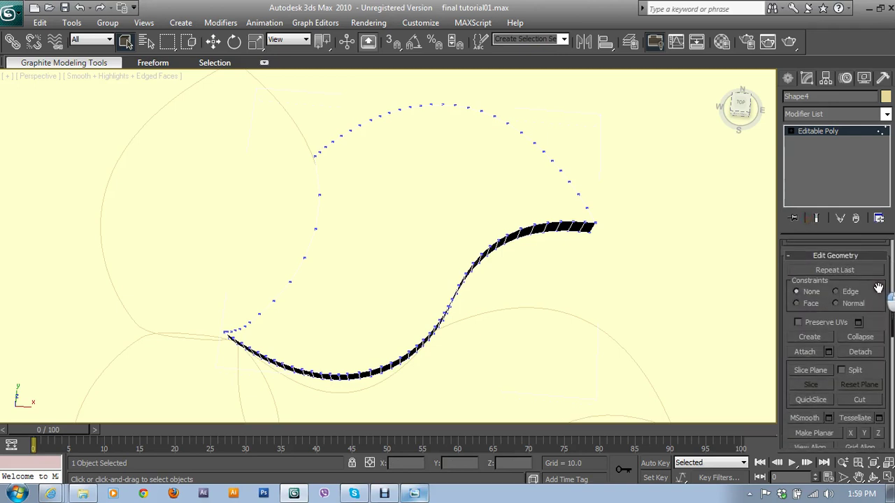
click(865, 401)
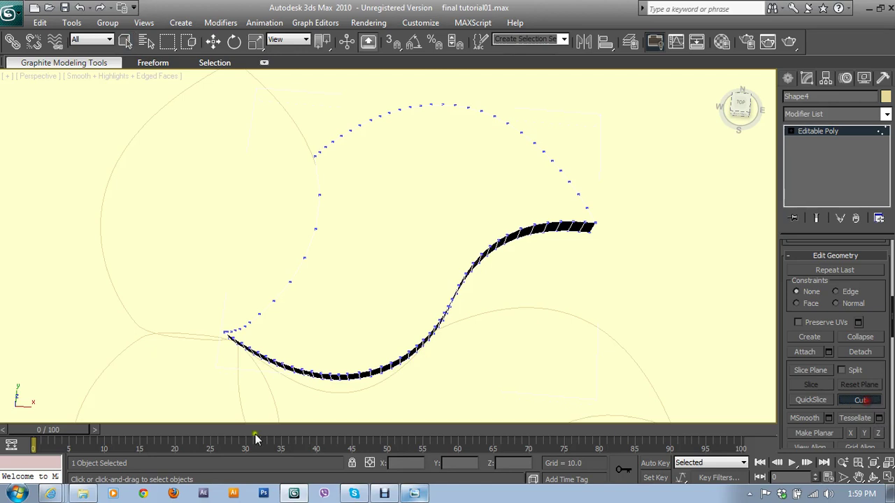
click(241, 327)
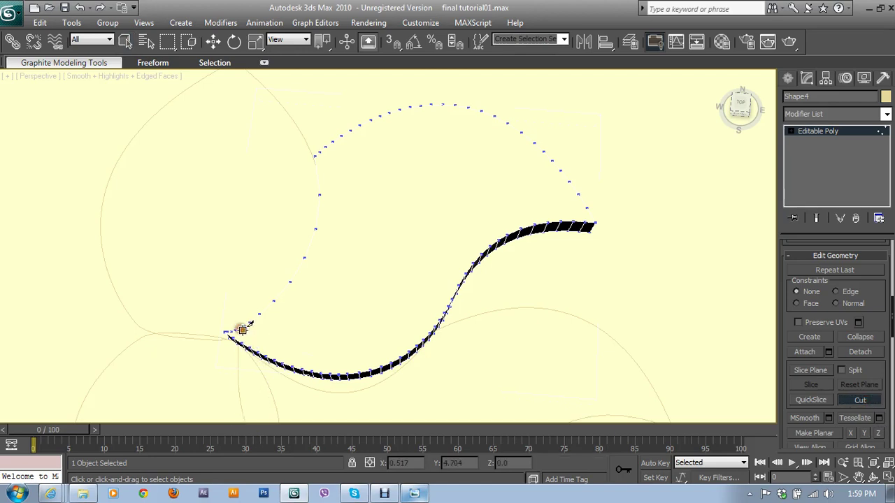
click(268, 327)
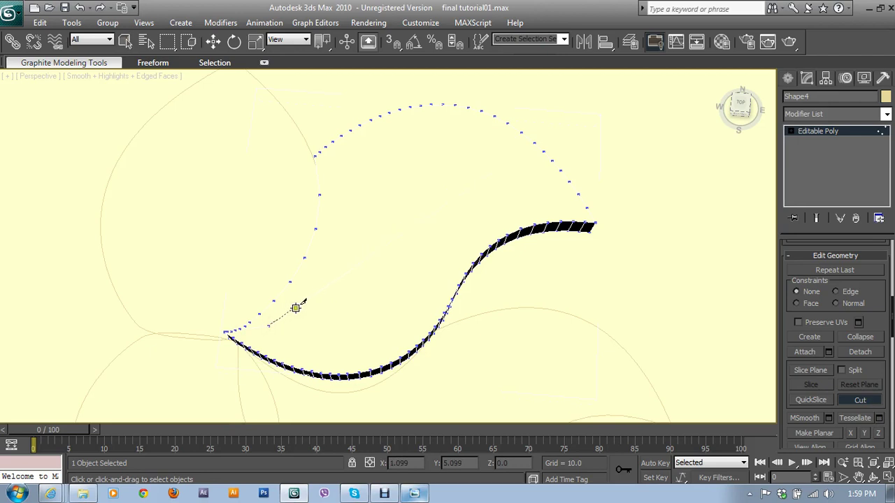
click(292, 314)
click(312, 292)
click(342, 249)
click(354, 223)
click(367, 194)
- Carry the cut across the petal top and end it on the upper-right edge
click(383, 174)
click(402, 161)
click(423, 145)
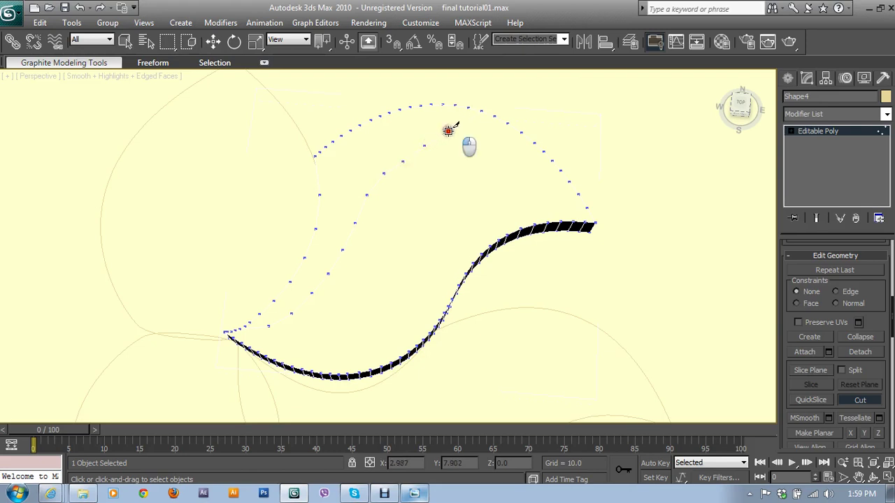
click(449, 130)
click(496, 126)
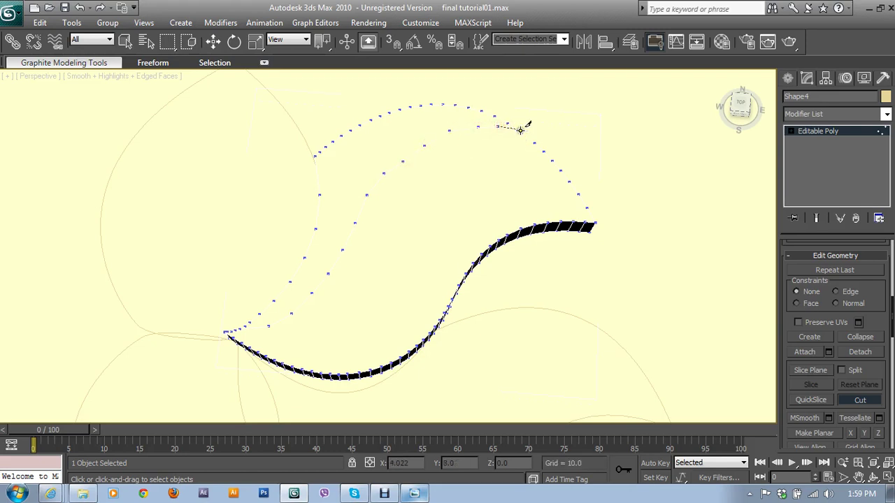
click(525, 129)
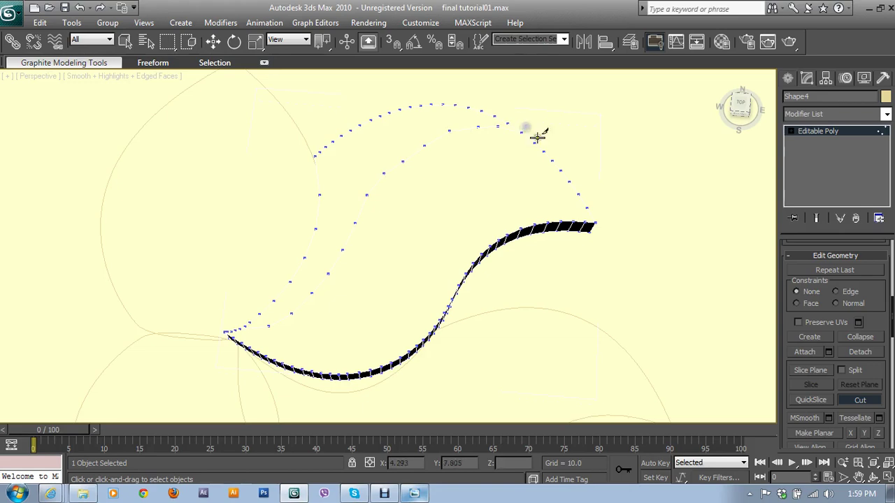
right_click(523, 217)
- Orbit to inspect the new edge and compare it with the reference photo
mouse_move(522, 219)
alt+middle_down()
mouse_move(491, 236)
mouse_move(505, 215)
mouse_move(410, 254)
mouse_move(523, 233)
mouse_move(463, 255)
alt+middle_up()
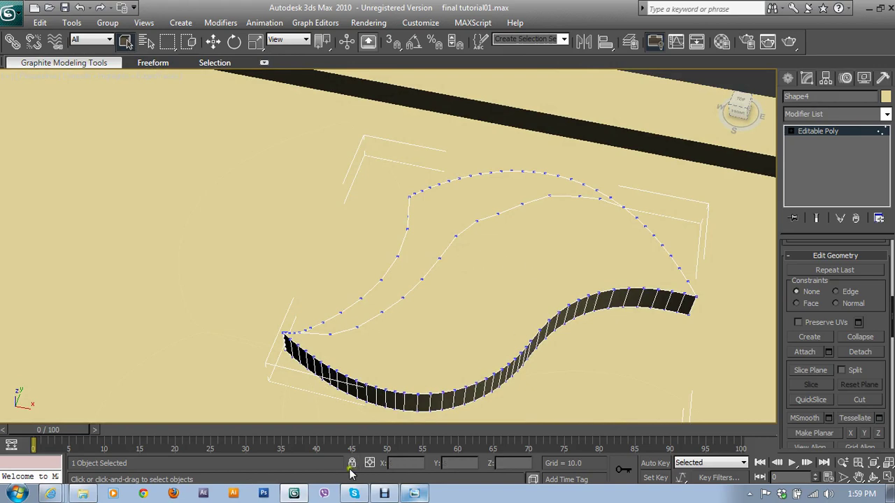
click(422, 494)
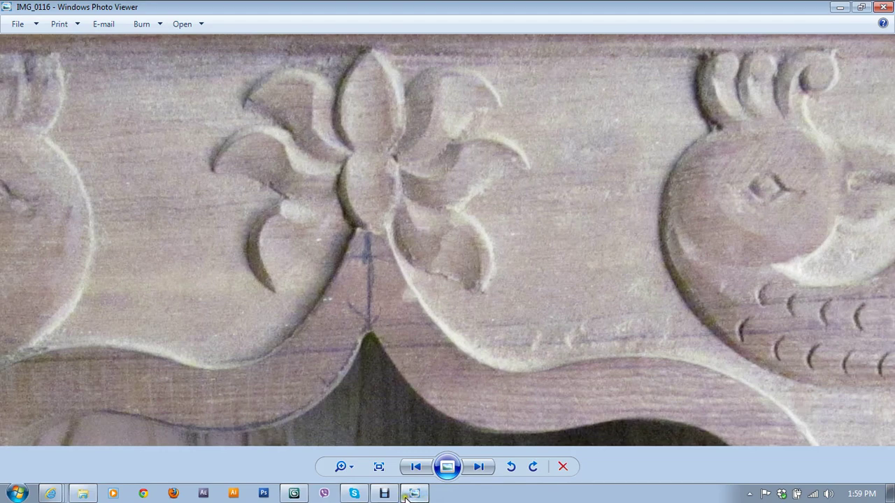
click(406, 496)
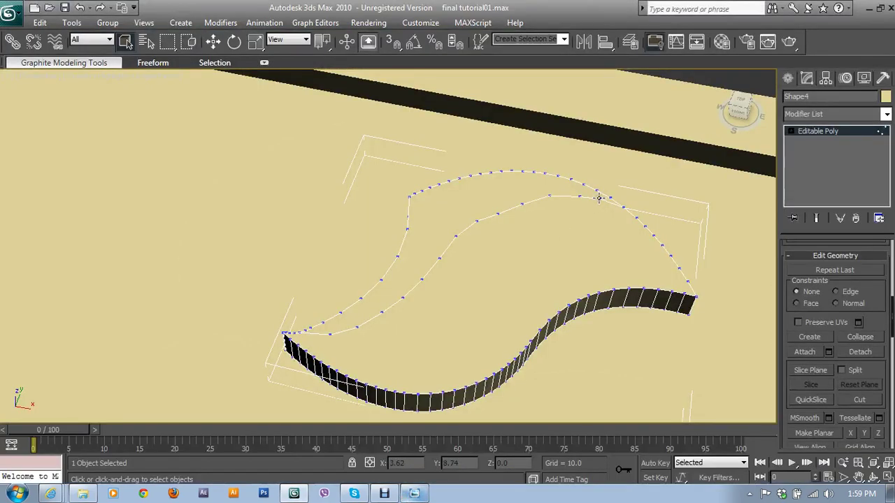
- Cancel a stray cut line, then restart Cut from the left-end vertex along the inner curve
drag(610, 204, 436, 301)
right_click(419, 314)
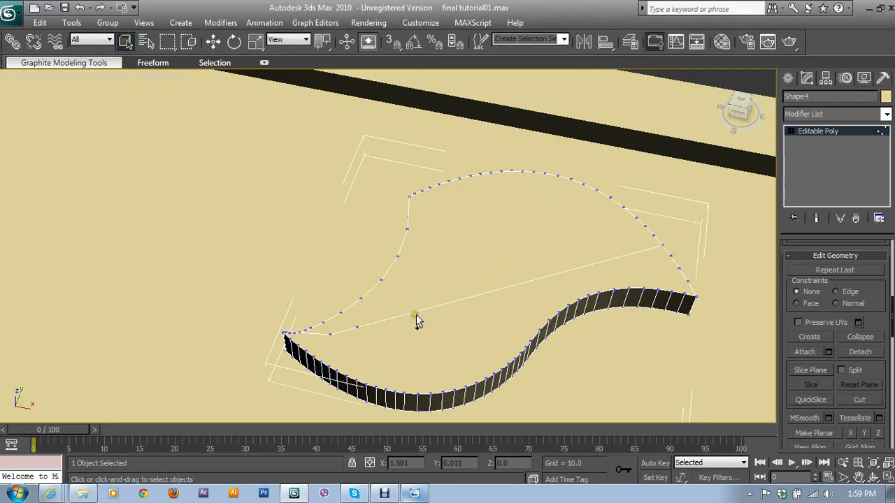
click(298, 334)
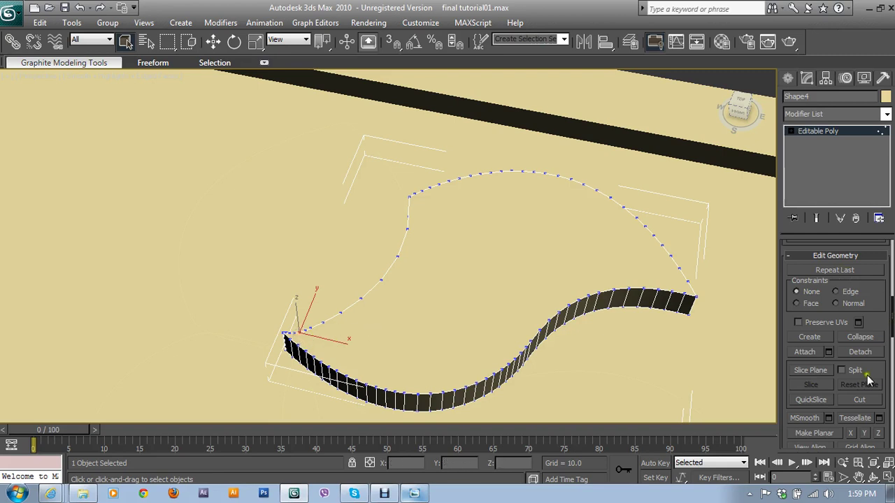
click(859, 400)
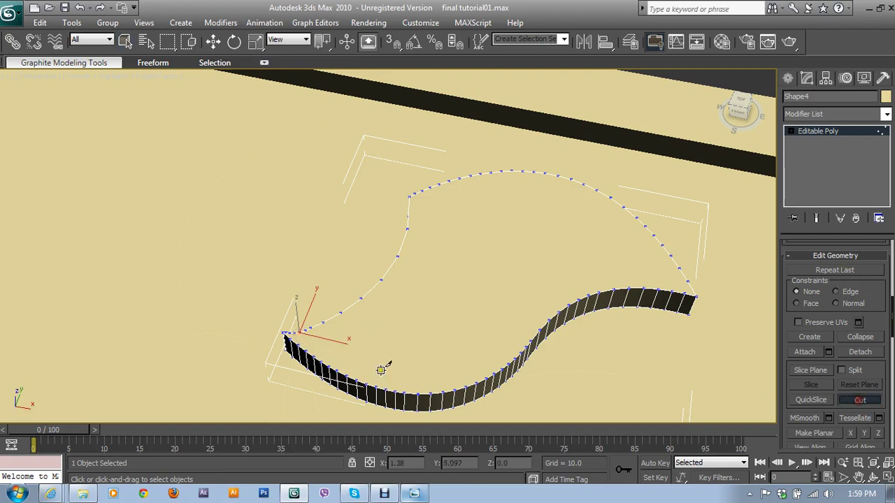
click(301, 334)
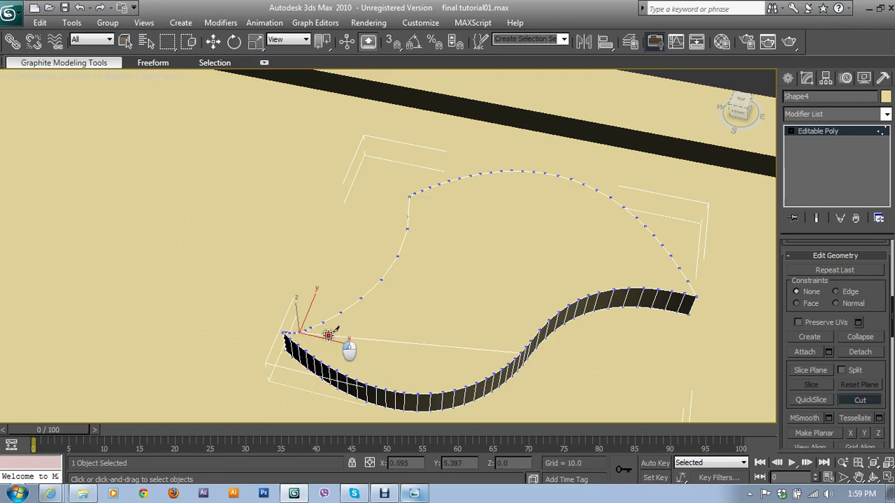
click(371, 313)
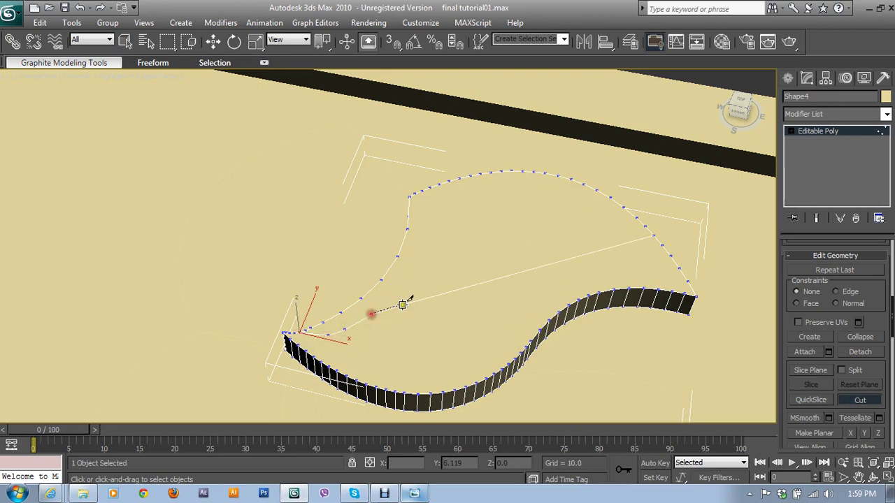
click(402, 298)
click(425, 270)
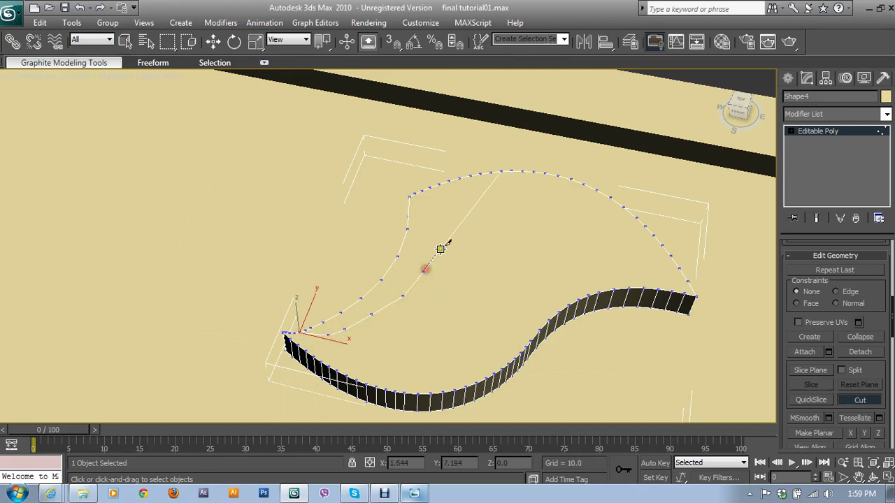
click(444, 245)
- Extend the cut over the petal's top and down the right side, then finish it
click(466, 230)
click(487, 215)
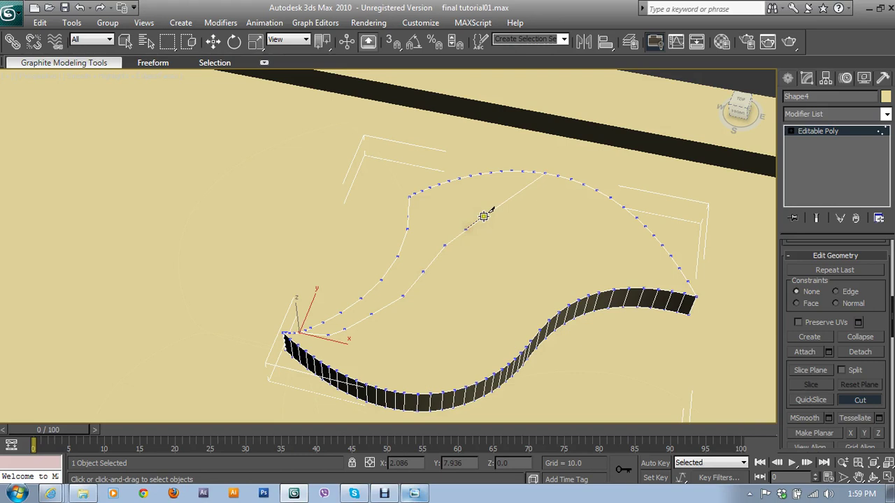
click(519, 203)
click(547, 197)
click(579, 197)
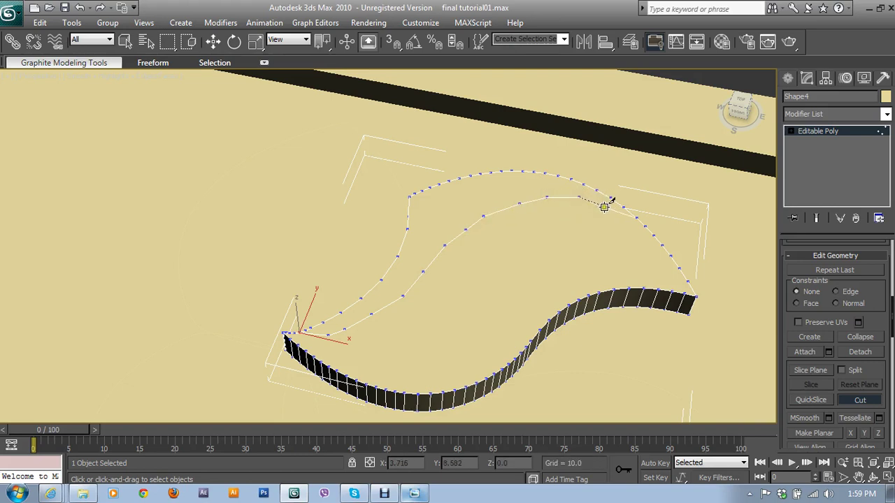
click(606, 207)
click(633, 224)
click(653, 235)
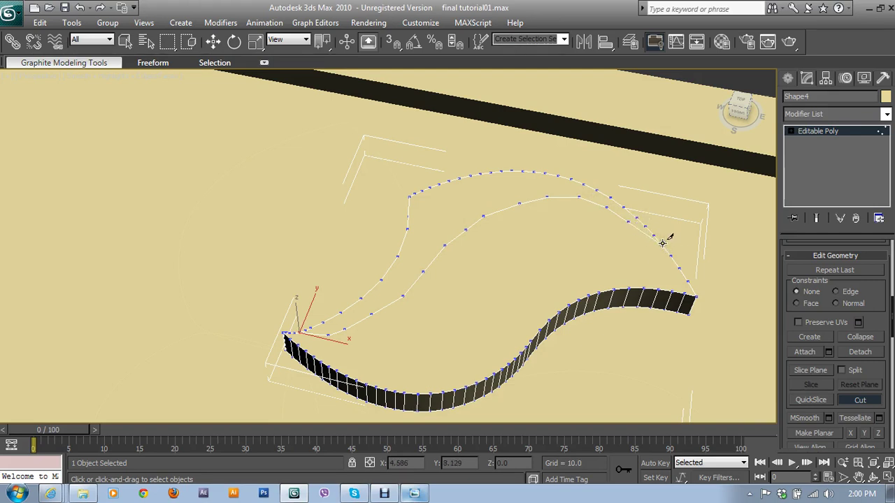
click(662, 242)
right_click(699, 244)
mouse_move(583, 275)
alt+middle_down()
mouse_move(613, 292)
mouse_move(601, 273)
alt+middle_up()
- Exit Cut, maximize the Top viewport with Alt+W, and zoom in on the petal
key(alt+w)
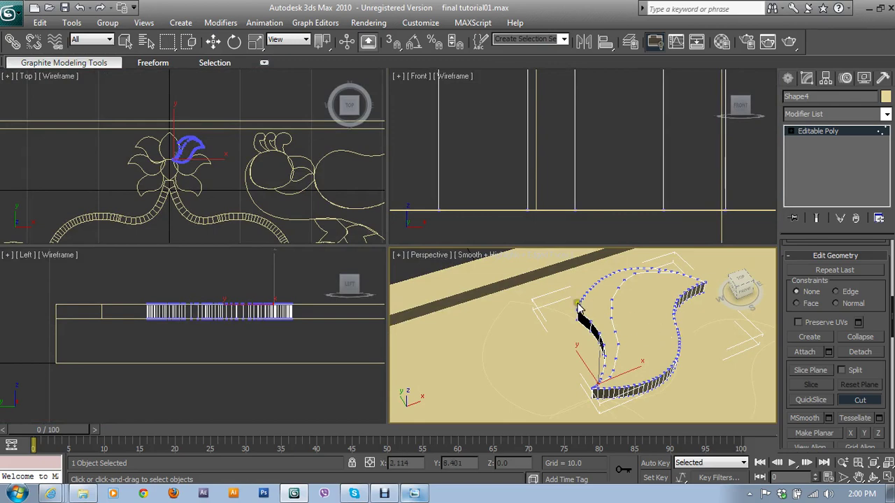
right_click(601, 315)
right_click(646, 285)
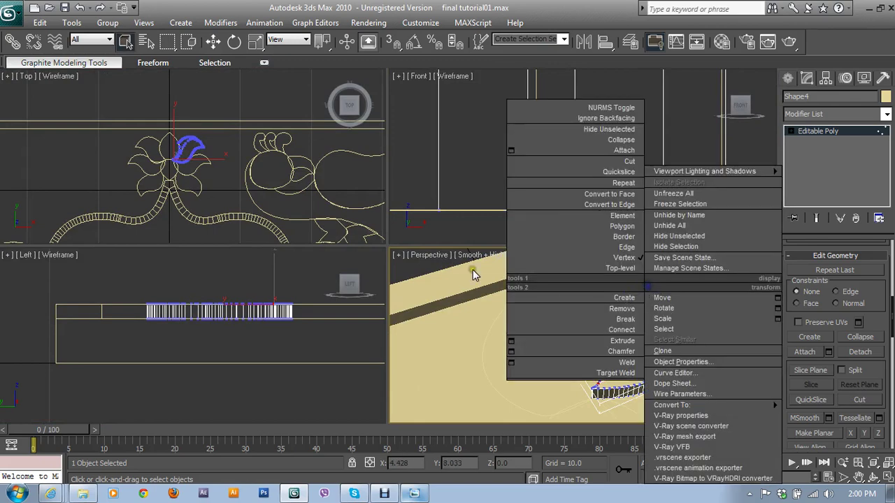
middle_click(301, 200)
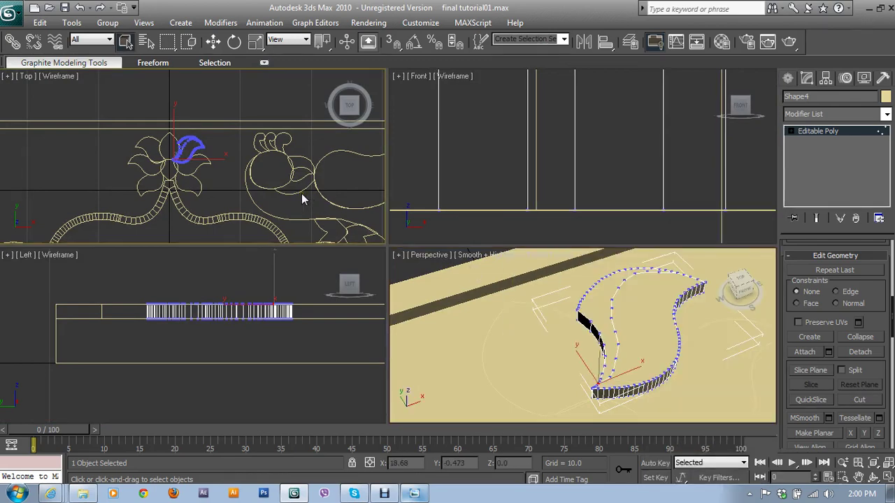
key(alt+w)
middle_drag(380, 252, 410, 290)
scroll(419, 297, up, 3)
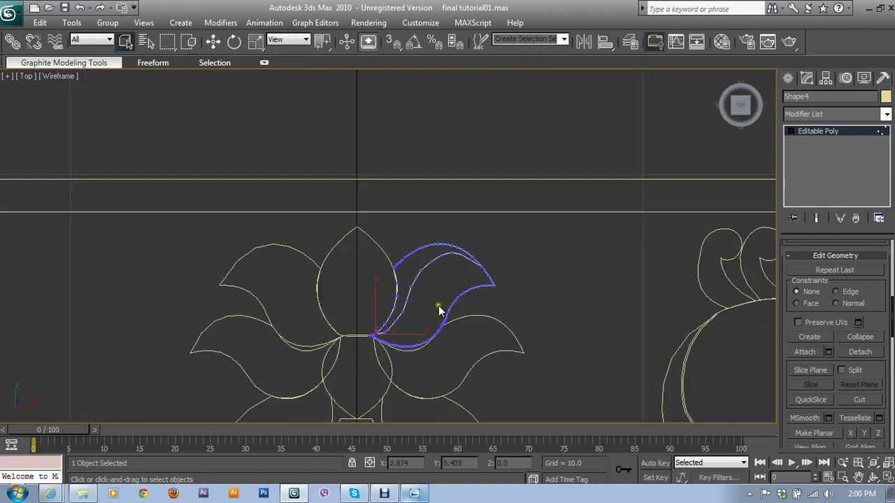
scroll(447, 318, up, 2)
scroll(482, 252, up, 3)
- Move the lower inner-curve vertex down-left toward the petal base to smooth the line
middle_drag(487, 275, 450, 304)
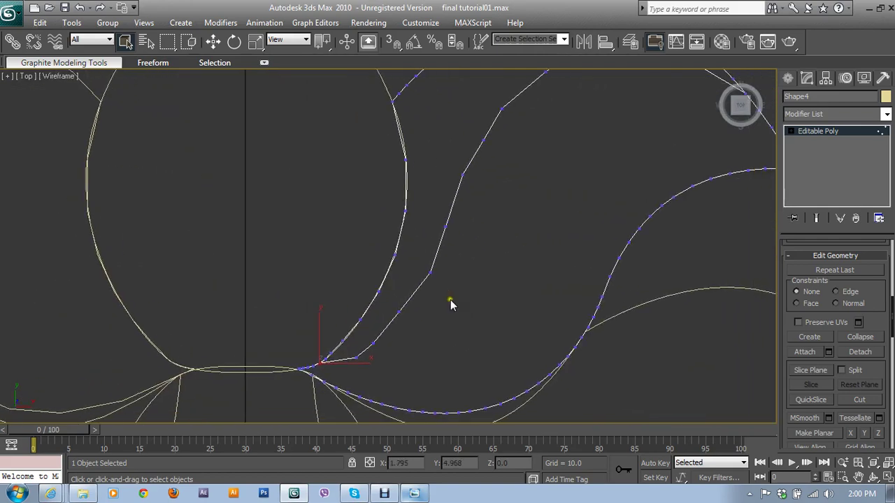
click(399, 311)
click(214, 41)
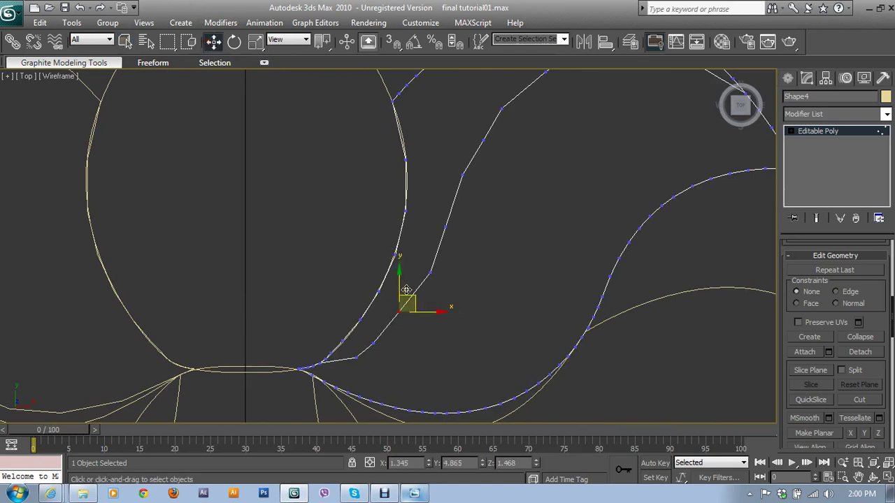
drag(406, 289, 408, 309)
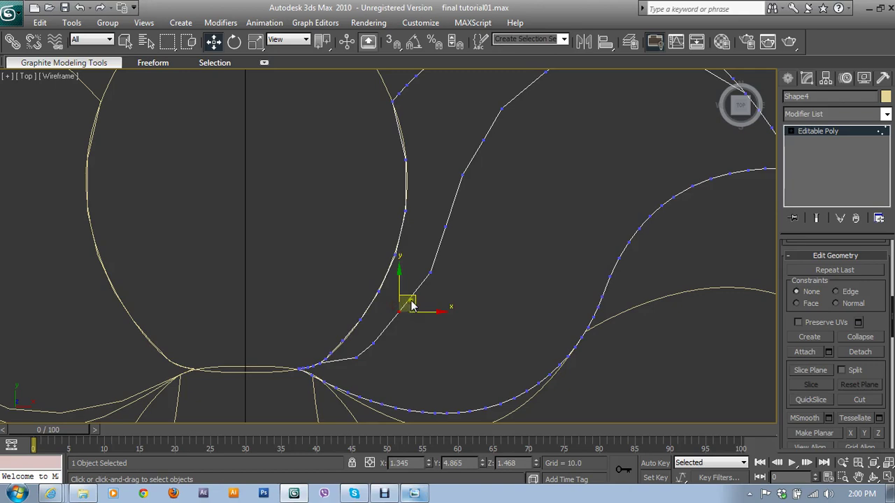
mouse_move(408, 304)
mouse_down()
mouse_move(385, 346)
mouse_move(415, 340)
mouse_move(349, 354)
mouse_up()
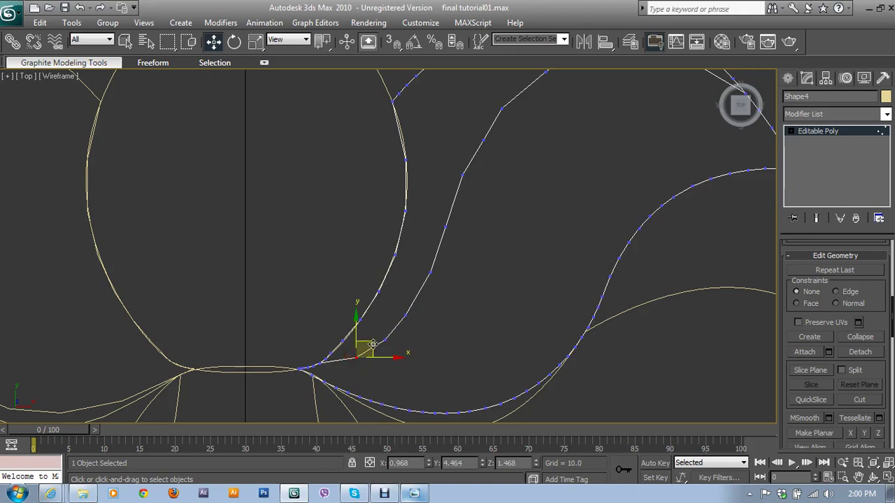
click(371, 342)
- Nudge the upper inner-curve vertices to even out the arc along the outer edge
mouse_move(445, 283)
mouse_down()
mouse_move(463, 210)
mouse_move(490, 159)
mouse_up()
click(397, 274)
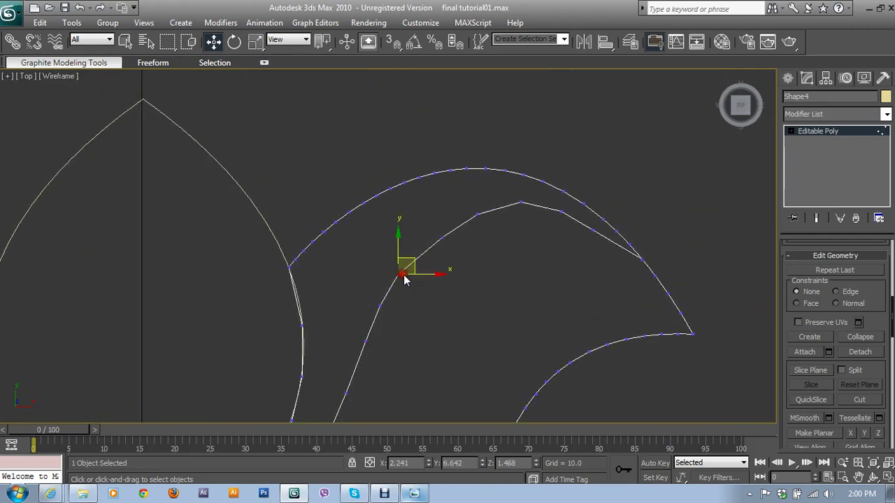
drag(416, 258, 455, 246)
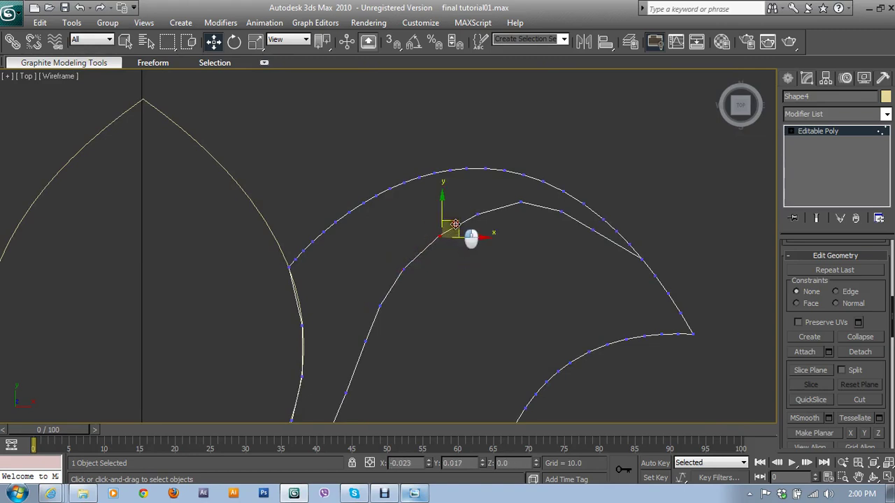
click(473, 207)
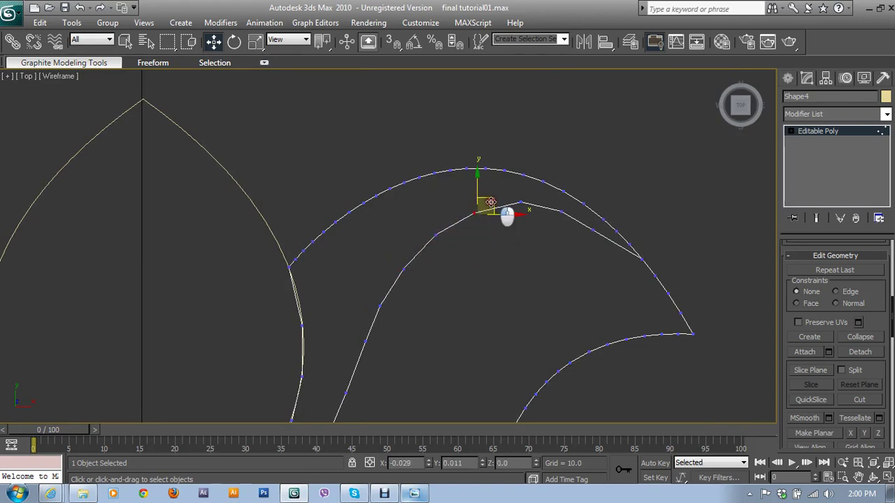
click(521, 204)
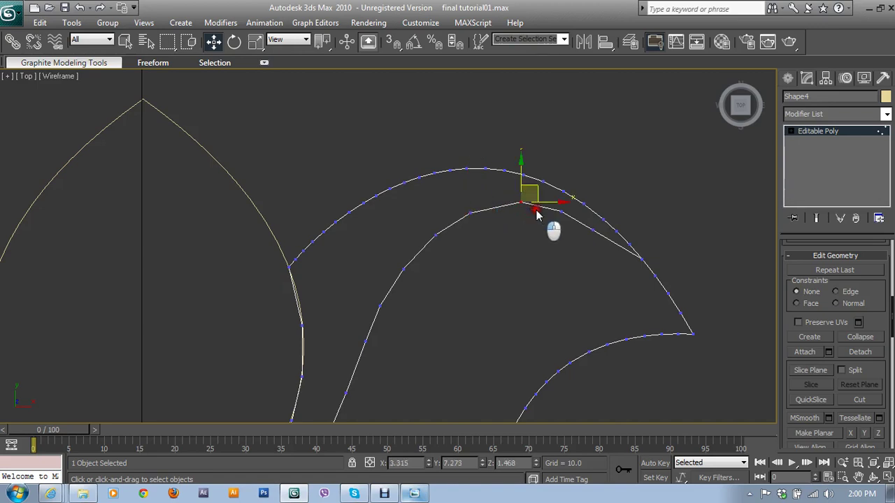
drag(536, 190, 546, 192)
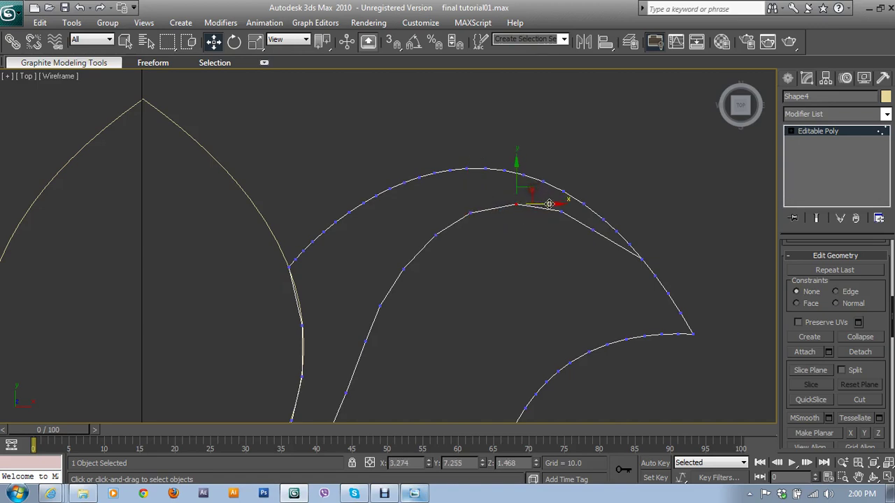
click(566, 217)
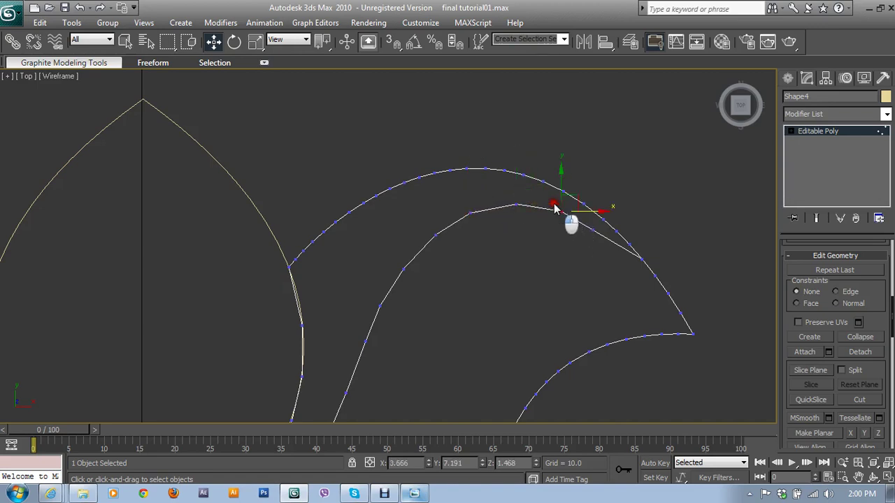
click(610, 244)
drag(593, 238, 601, 210)
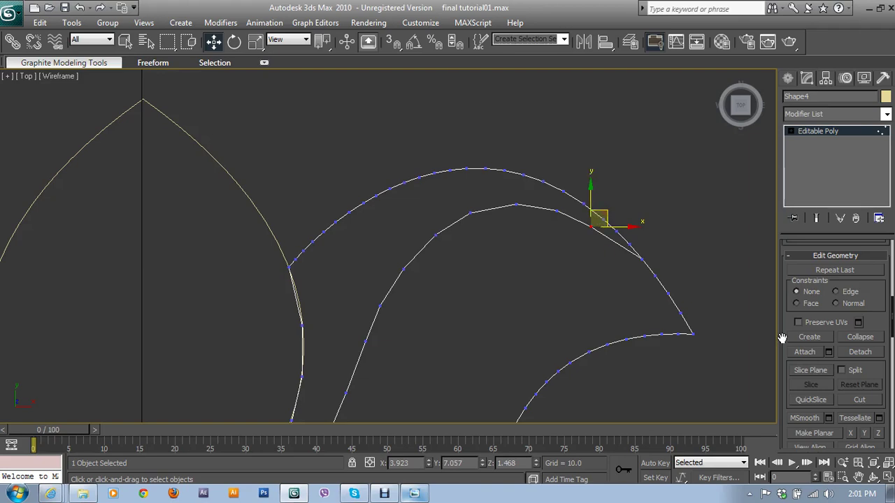
- Switch Shape4 to Edge sub-object level to work on the inner curve's edges
mouse_move(892, 291)
mouse_down()
mouse_move(854, 308)
mouse_move(855, 421)
mouse_up()
mouse_move(809, 272)
mouse_down()
mouse_move(804, 386)
mouse_move(822, 296)
mouse_up()
click(818, 262)
- Use Insert Vertex to add vertices along the upper inner curve
click(829, 333)
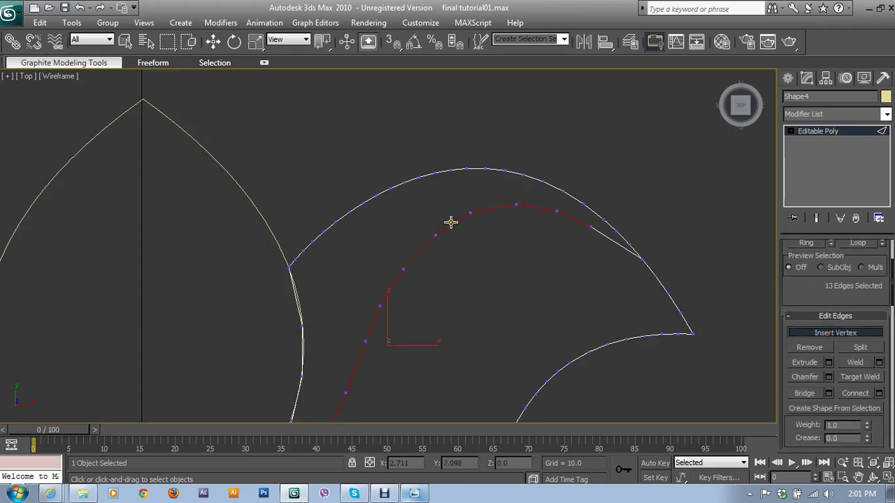
click(538, 206)
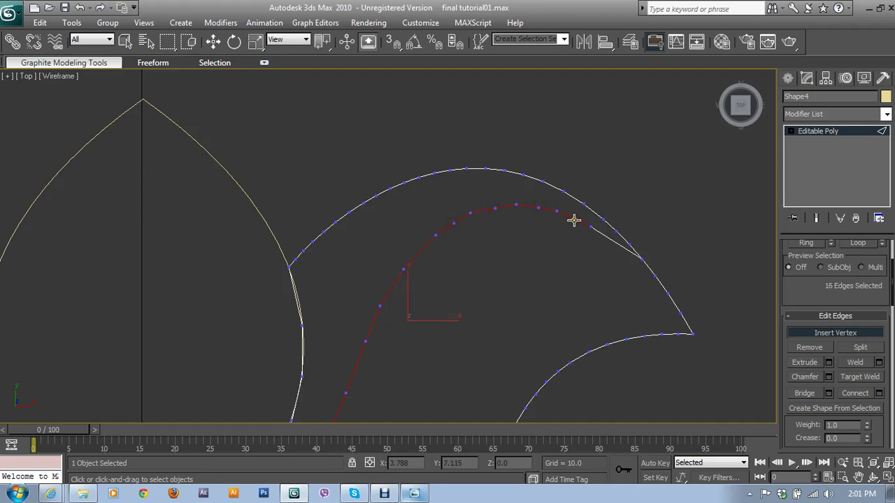
click(573, 220)
click(414, 258)
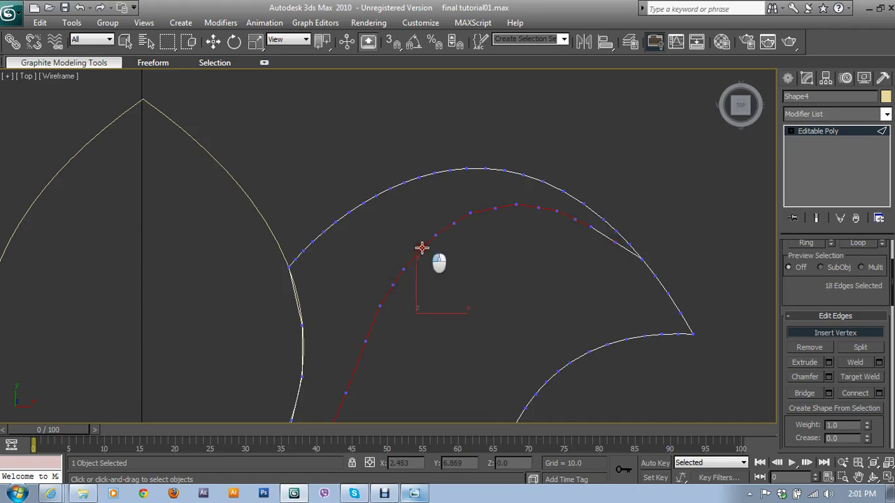
click(422, 250)
- Insert more vertices down the lower inner curve to the base junction
middle_drag(391, 328, 468, 234)
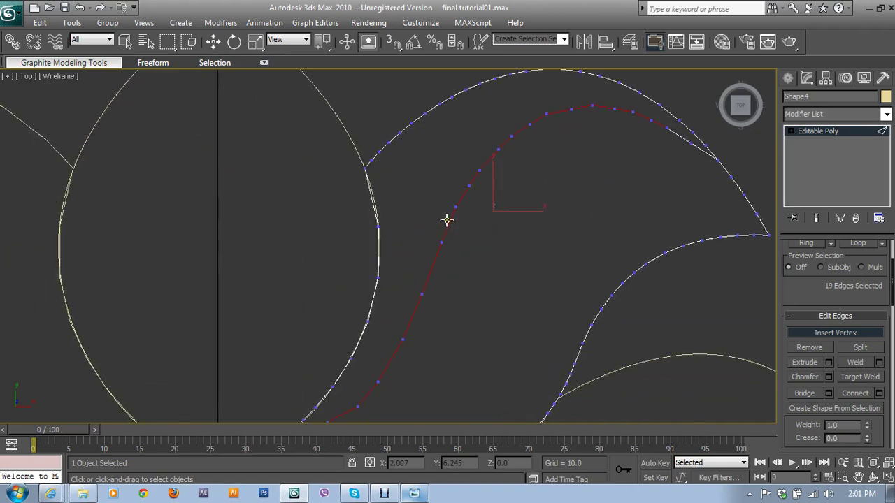
click(433, 267)
middle_drag(421, 312, 448, 248)
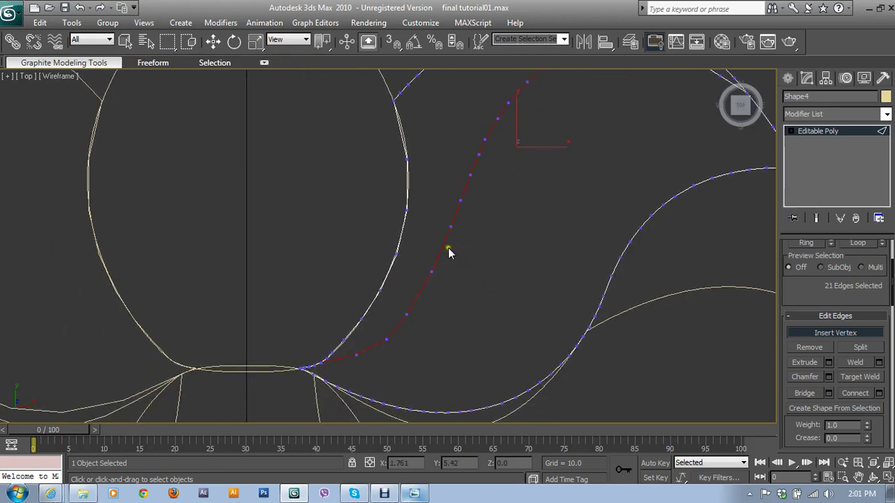
click(441, 247)
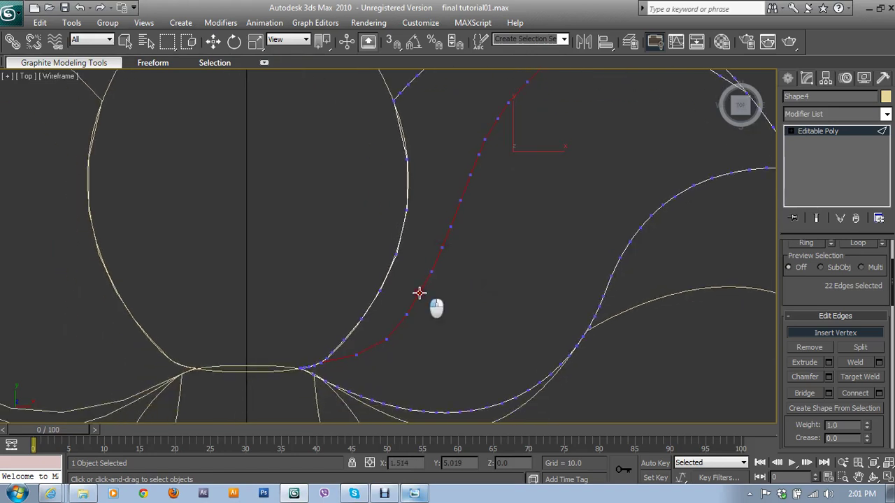
click(419, 293)
click(371, 347)
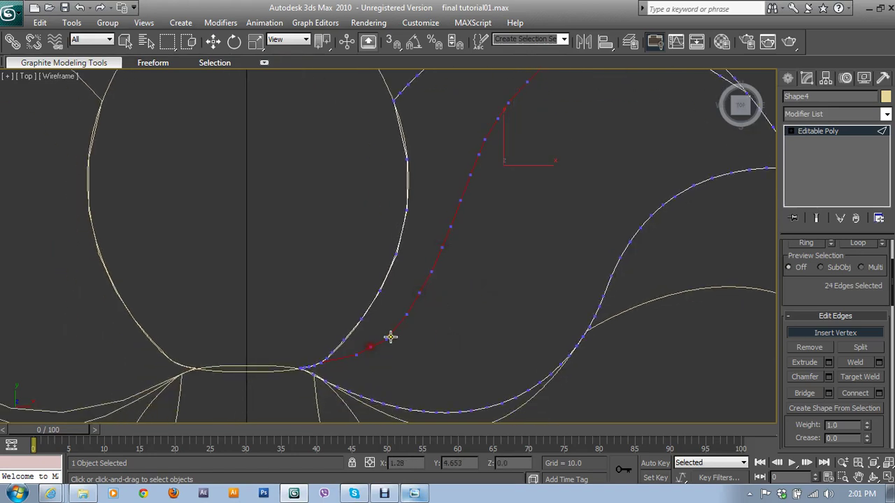
click(398, 326)
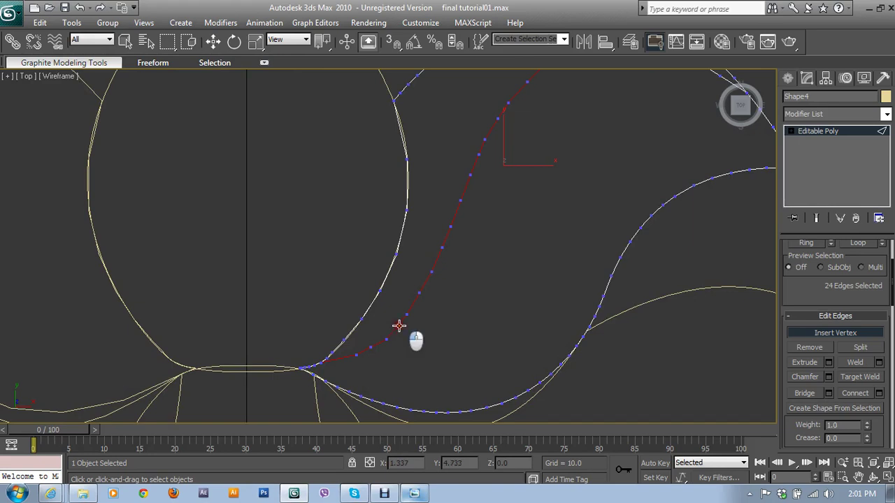
click(341, 359)
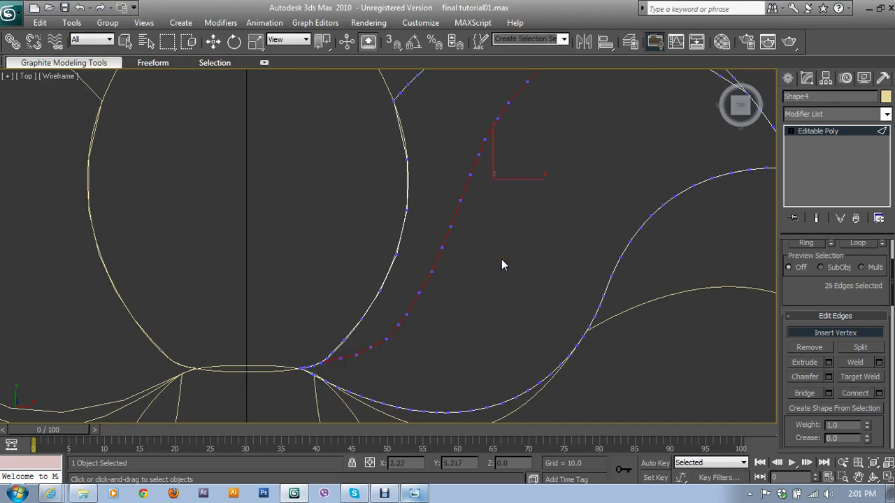
- Return to Vertex level and smooth the inner-curve vertices near the petal base
key(1)
middle_drag(445, 319, 472, 237)
scroll(472, 238, up, 3)
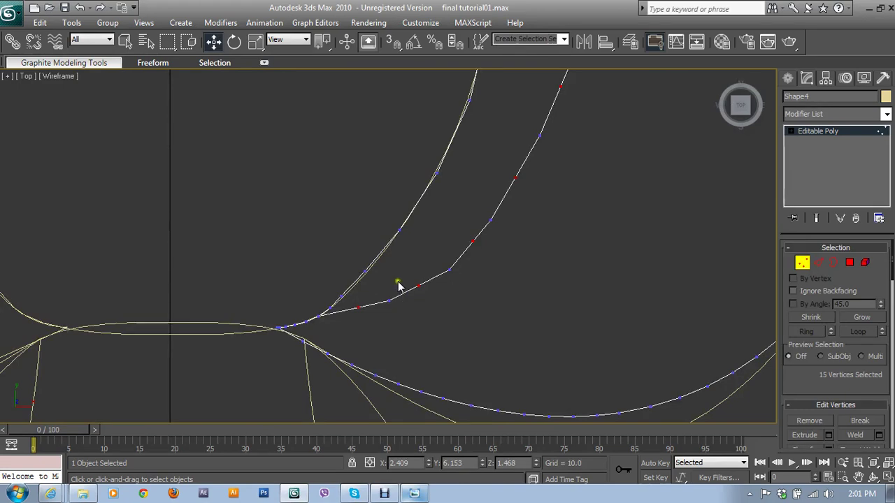
drag(400, 275, 430, 301)
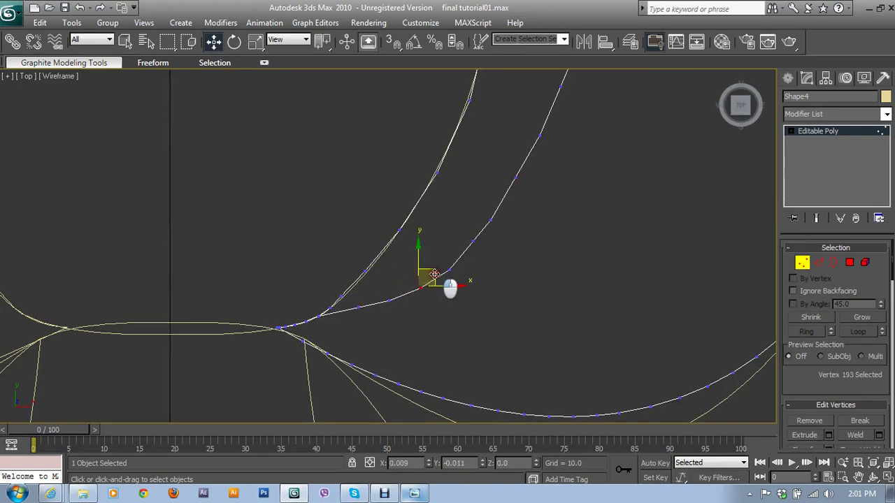
click(449, 270)
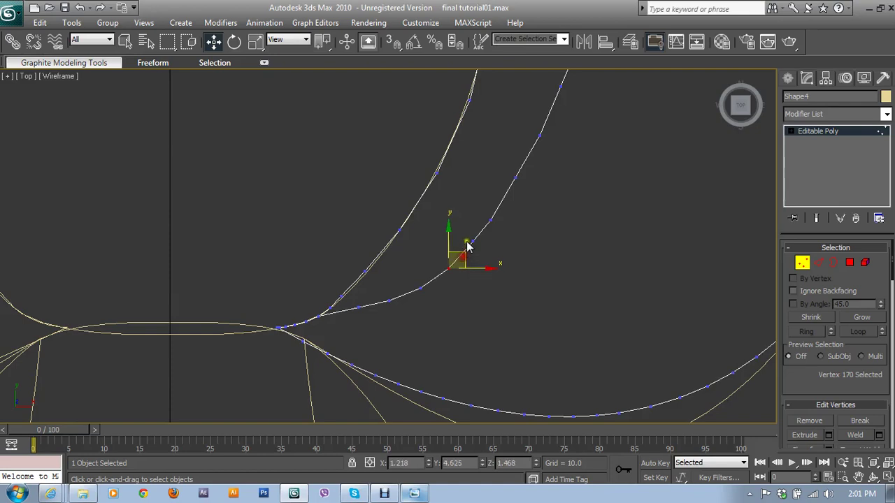
click(482, 244)
drag(489, 227, 490, 231)
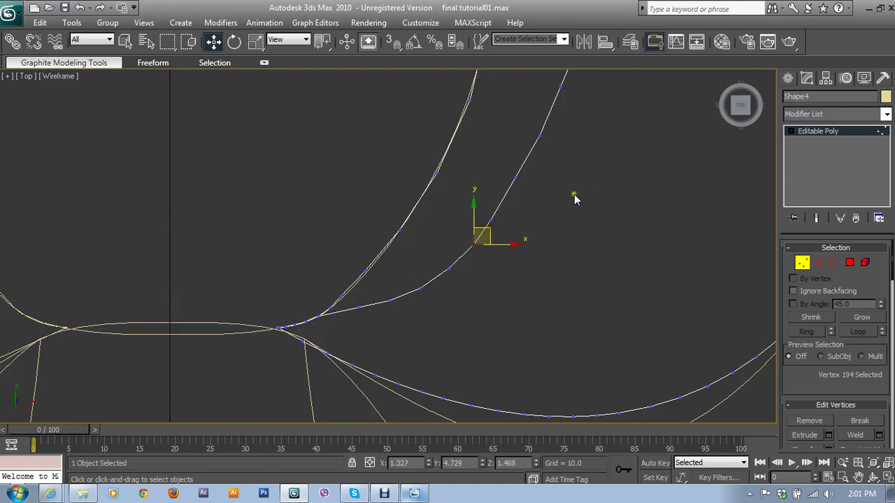
- Nudge the vertices further up the inner curve into an even line
middle_drag(573, 200, 511, 318)
click(452, 293)
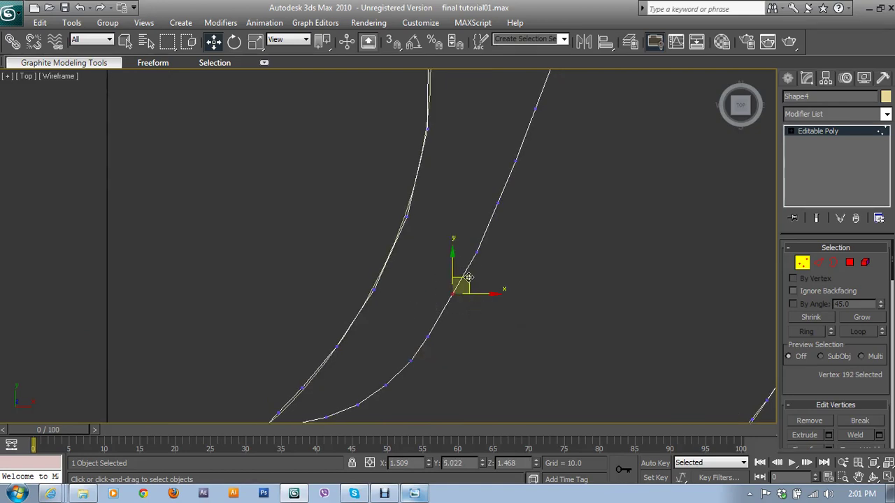
drag(467, 278, 469, 282)
middle_drag(522, 245, 483, 315)
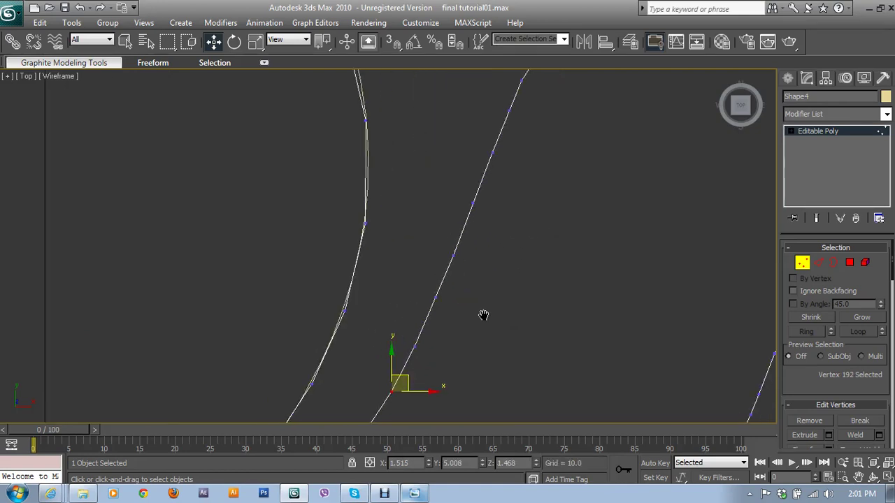
middle_drag(529, 210, 487, 290)
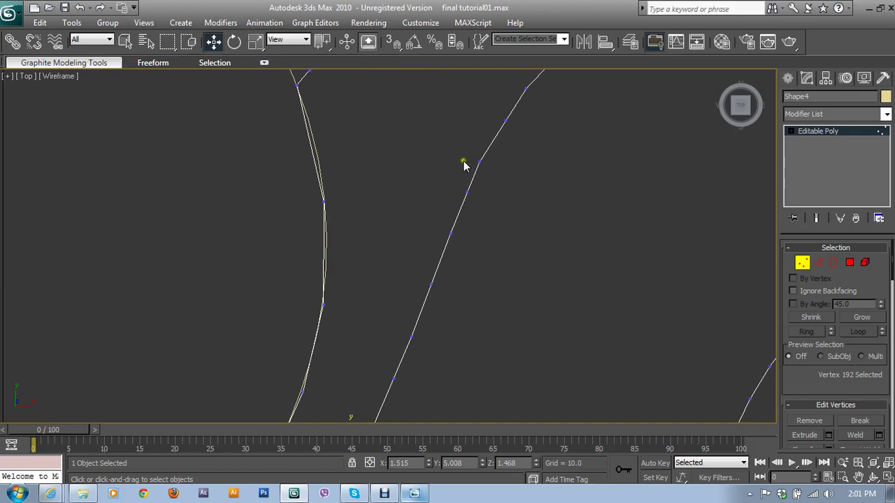
mouse_move(466, 150)
mouse_down()
mouse_move(490, 170)
mouse_move(516, 141)
mouse_up()
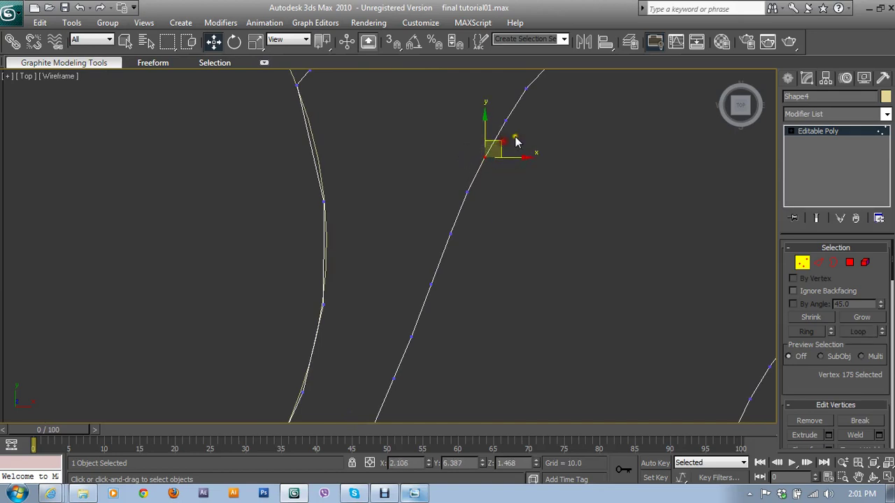
mouse_move(509, 150)
middle_down()
mouse_move(475, 315)
mouse_move(399, 373)
middle_up()
click(365, 339)
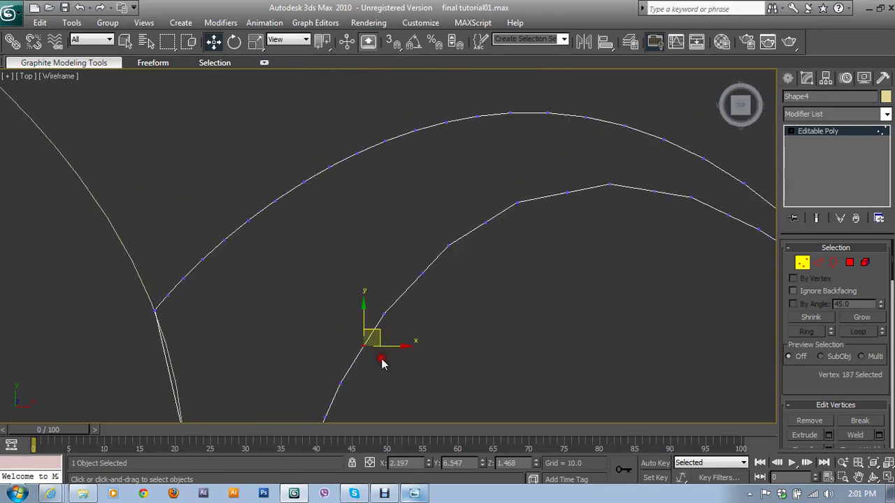
click(386, 315)
drag(402, 319, 405, 296)
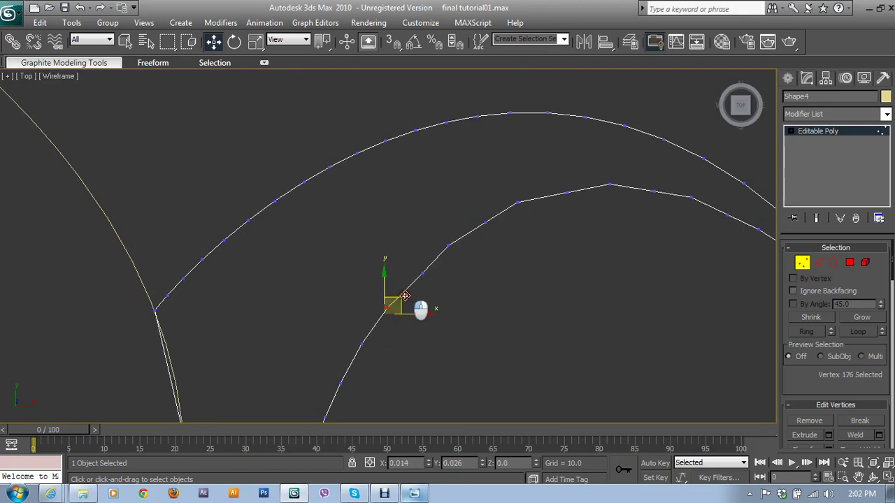
- Even out the vertices at the top of the inner curve, lowering its peak vertex slightly
middle_drag(440, 347, 349, 299)
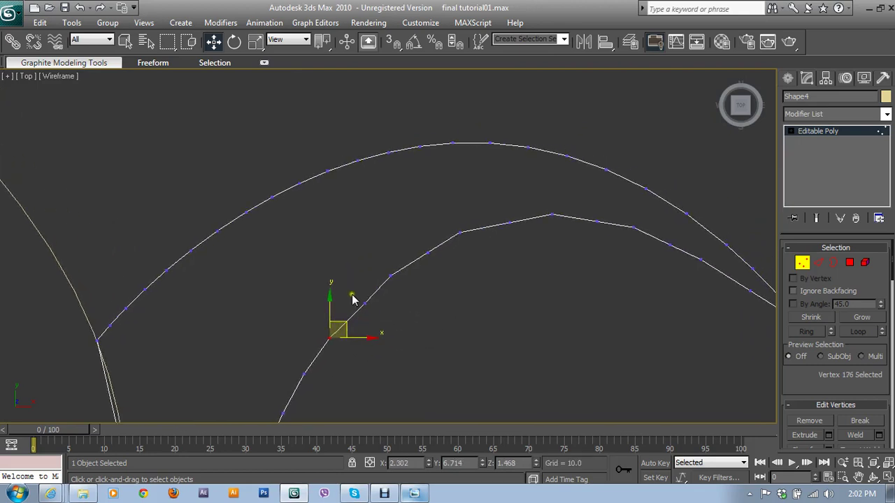
click(365, 303)
drag(382, 291, 377, 291)
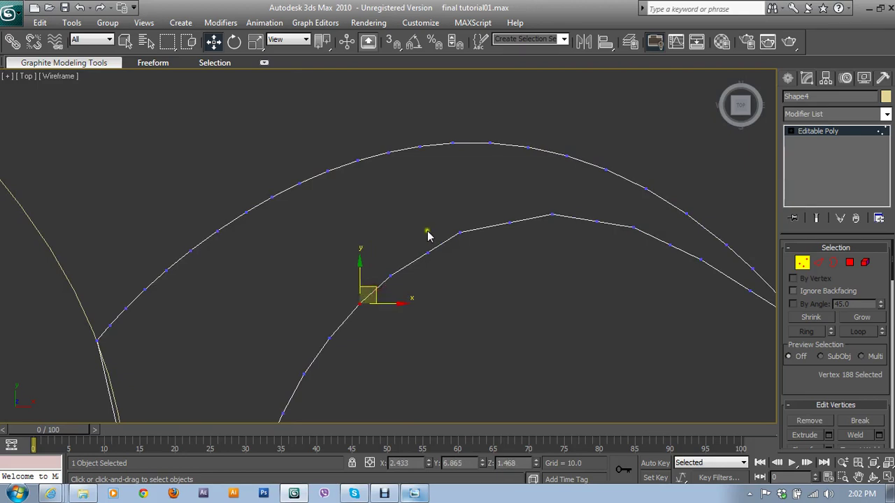
drag(428, 236, 439, 275)
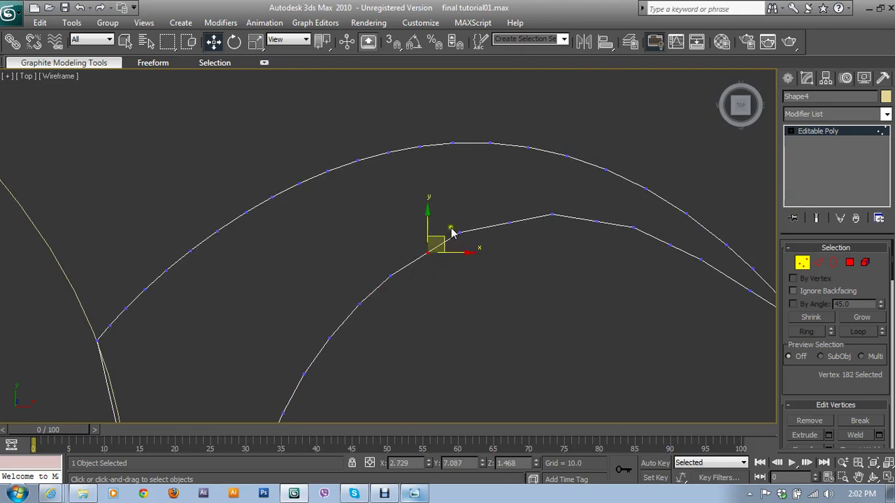
drag(451, 233, 475, 249)
drag(473, 218, 478, 221)
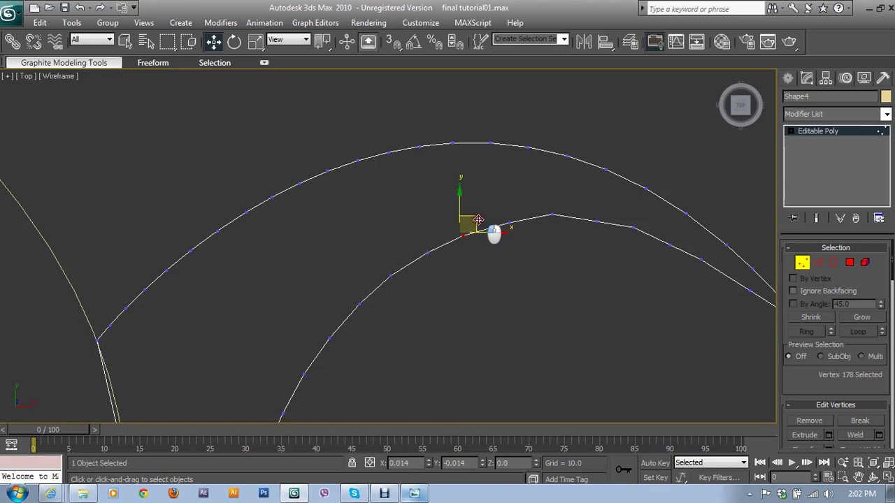
middle_drag(503, 233, 449, 316)
click(455, 248)
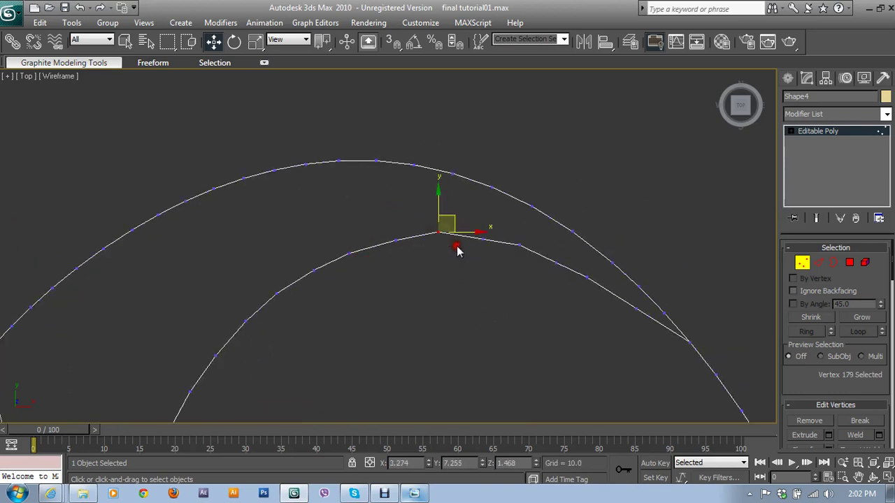
drag(455, 216, 453, 221)
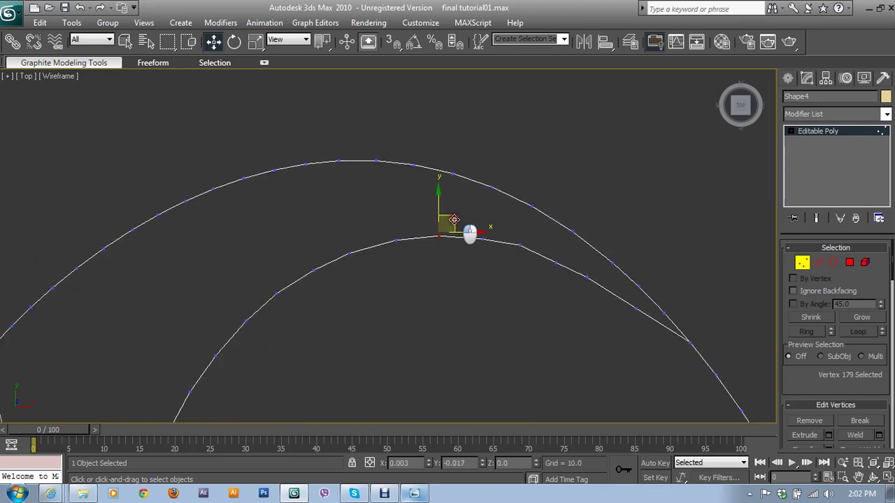
- Shift the right-side inner-curve vertices toward where the two curves meet
mouse_move(511, 234)
mouse_down()
mouse_move(526, 254)
mouse_move(535, 235)
mouse_up()
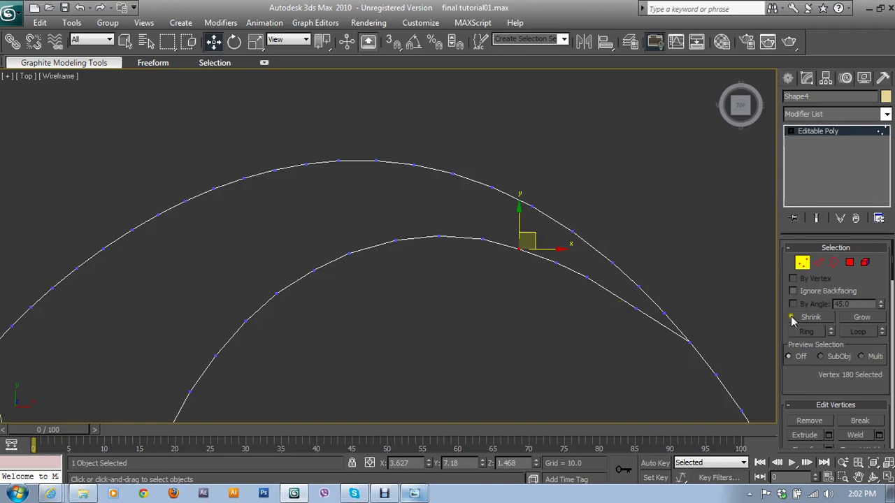
drag(615, 301, 640, 301)
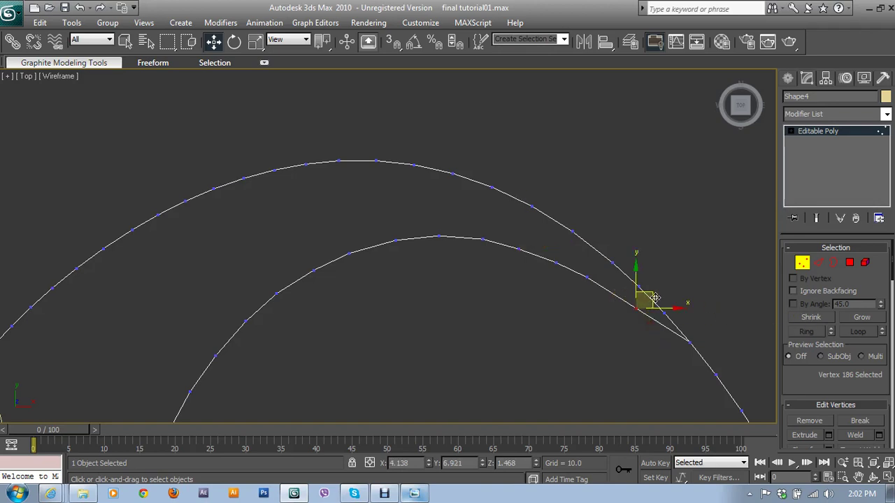
click(679, 320)
click(634, 300)
drag(644, 299, 652, 298)
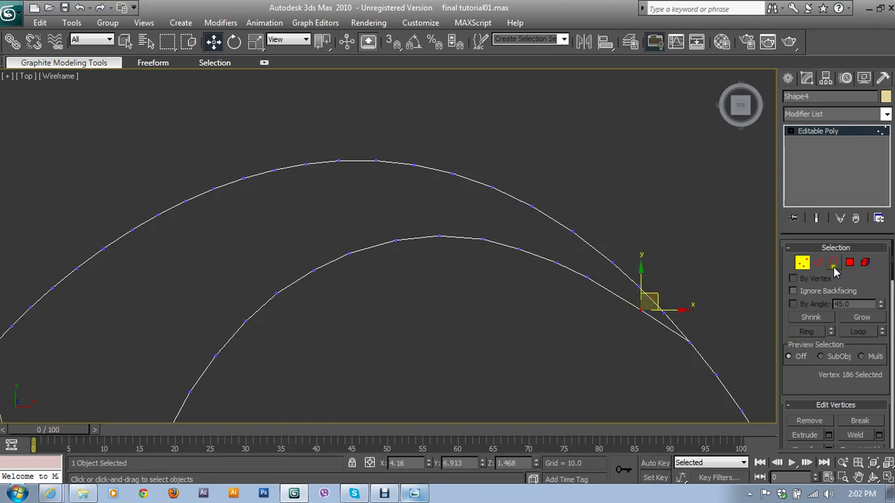
click(817, 262)
- Cancel Insert Vertex and nudge one vertex near the petal tip slightly
click(835, 422)
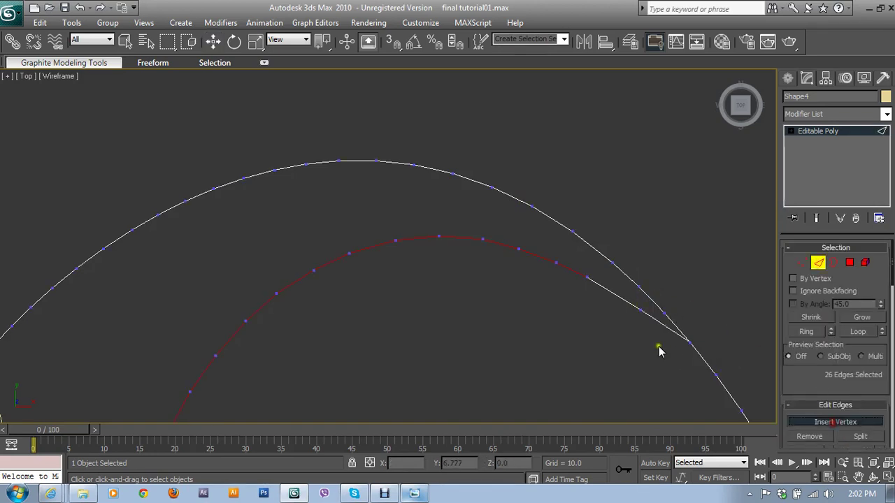
right_click(631, 324)
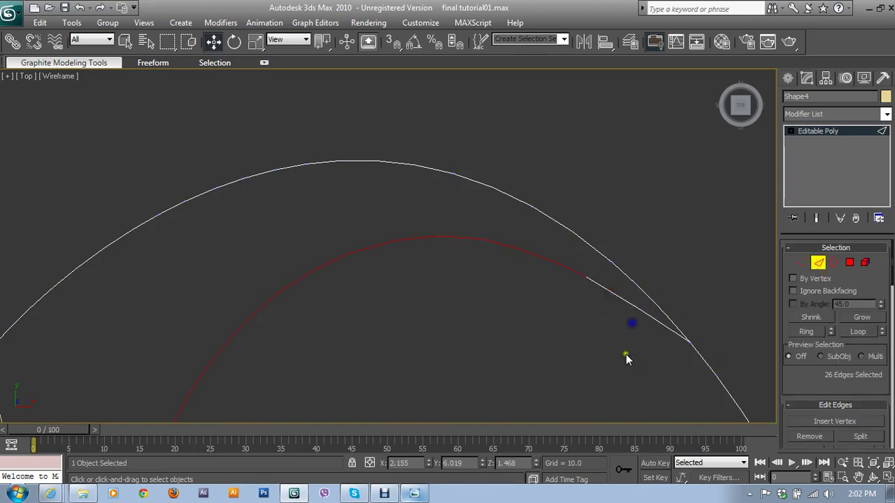
key(1)
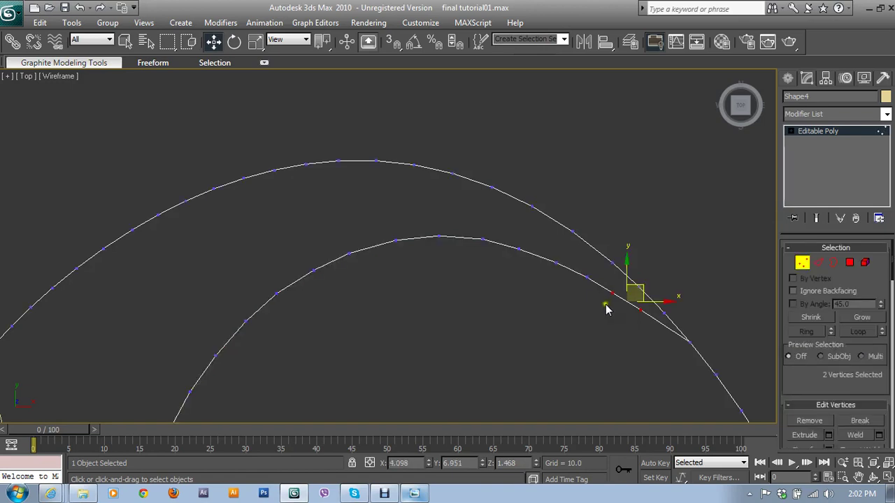
click(613, 294)
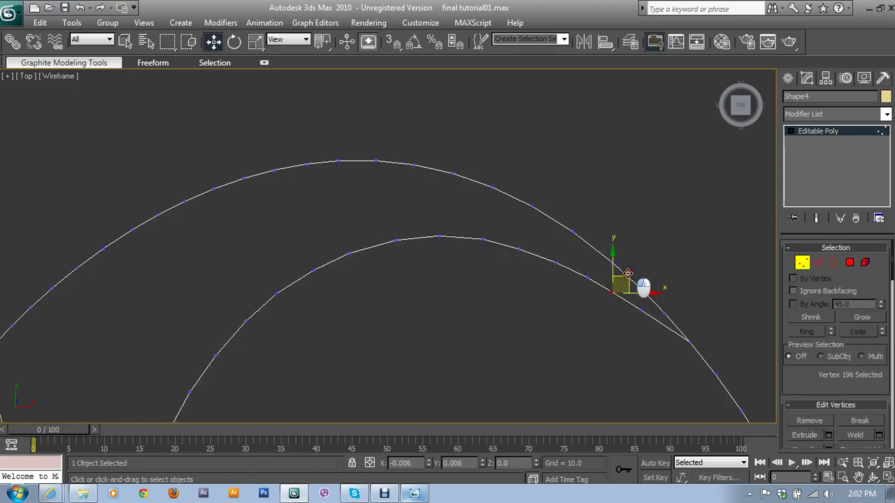
drag(629, 274, 633, 275)
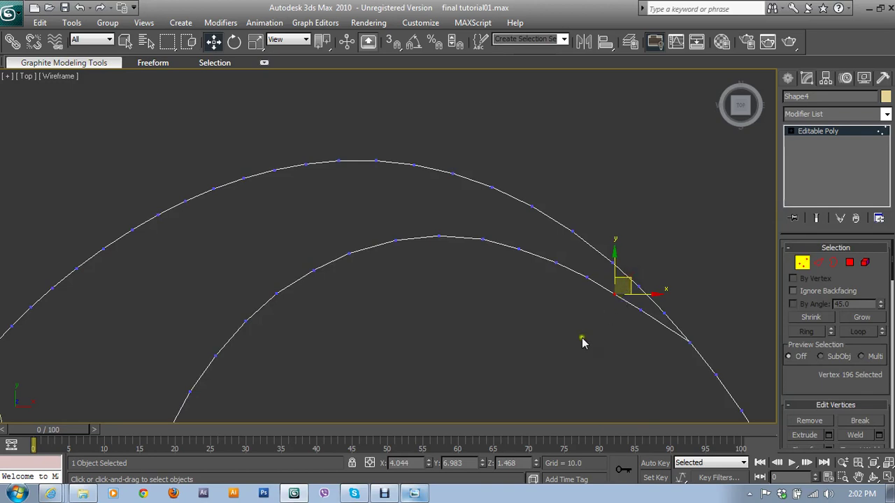
- Maximize the Perspective viewport and orbit to frame the petal mesh
scroll(594, 294, down, 3)
scroll(591, 300, down, 3)
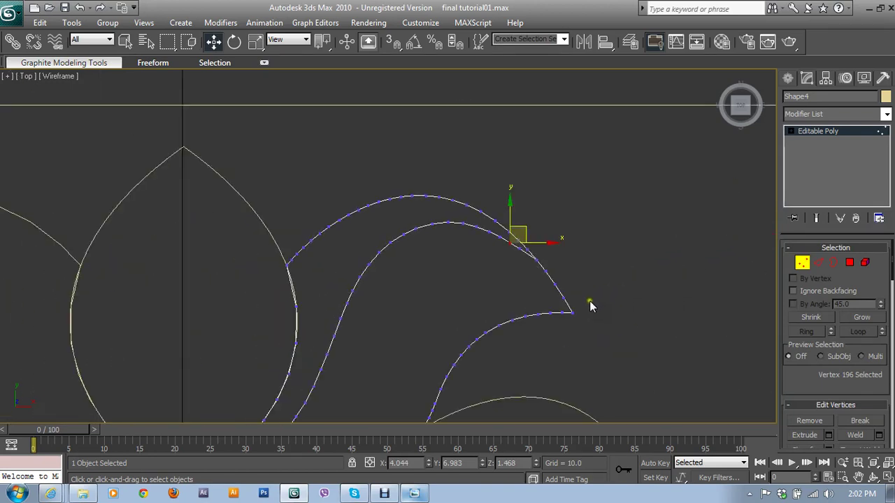
key(alt+w)
middle_click(615, 344)
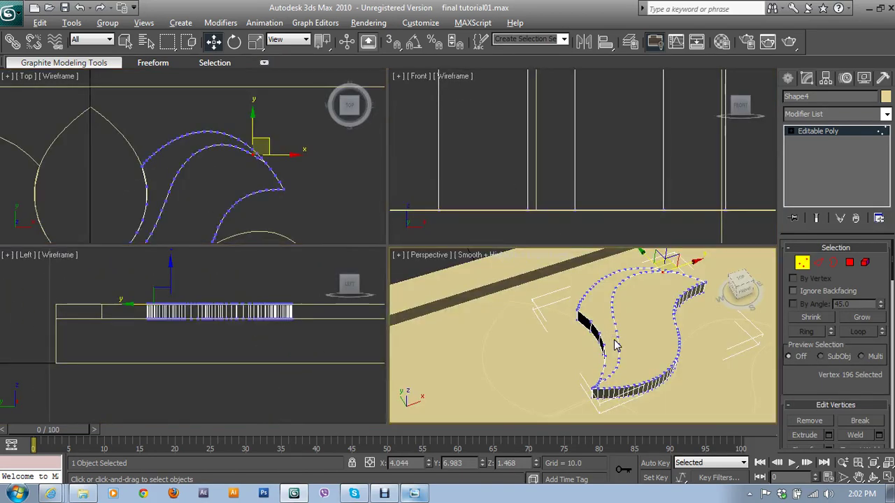
key(alt+w)
mouse_move(611, 339)
alt+middle_down()
mouse_move(503, 300)
mouse_move(559, 286)
alt+middle_up()
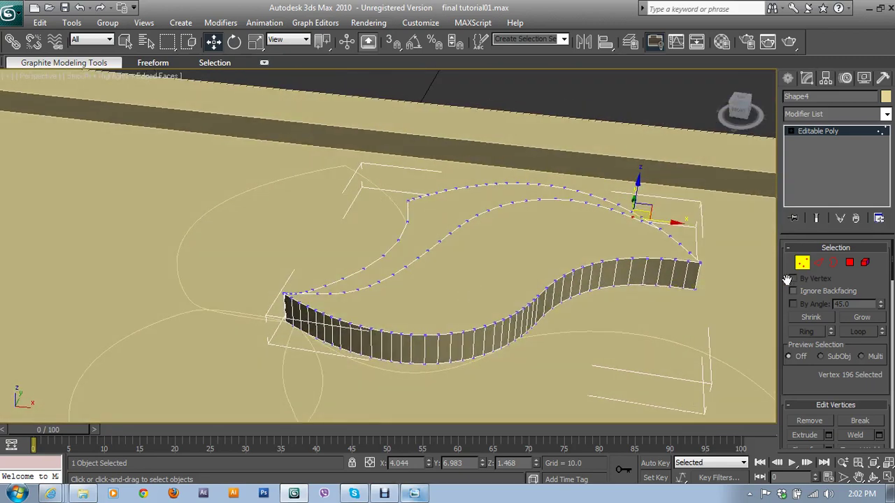
mouse_move(636, 257)
alt+middle_down()
mouse_move(350, 266)
mouse_move(524, 262)
mouse_move(465, 248)
mouse_move(441, 261)
alt+middle_up()
scroll(456, 263, up, 3)
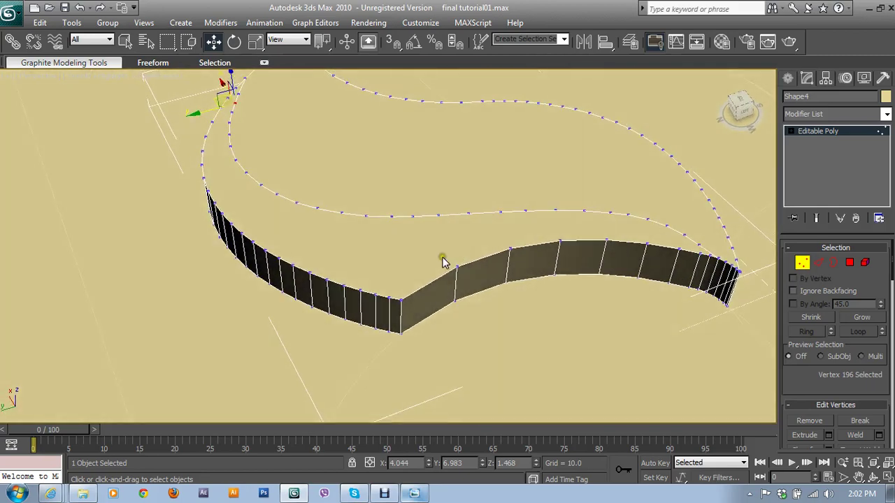
- Select the vertex at the wall's end plus a second vertex for connecting
click(402, 300)
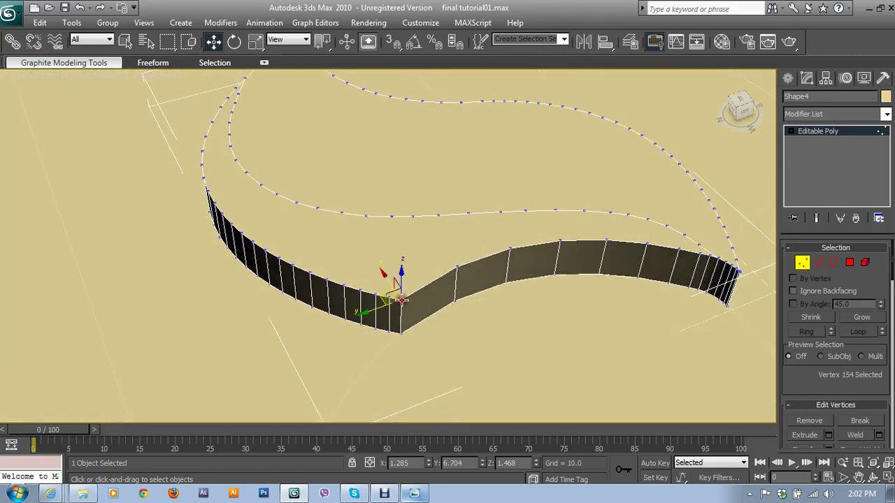
ctrl+click(413, 217)
mouse_move(412, 217)
alt+middle_down()
mouse_move(487, 375)
mouse_move(473, 374)
mouse_move(590, 355)
alt+middle_up()
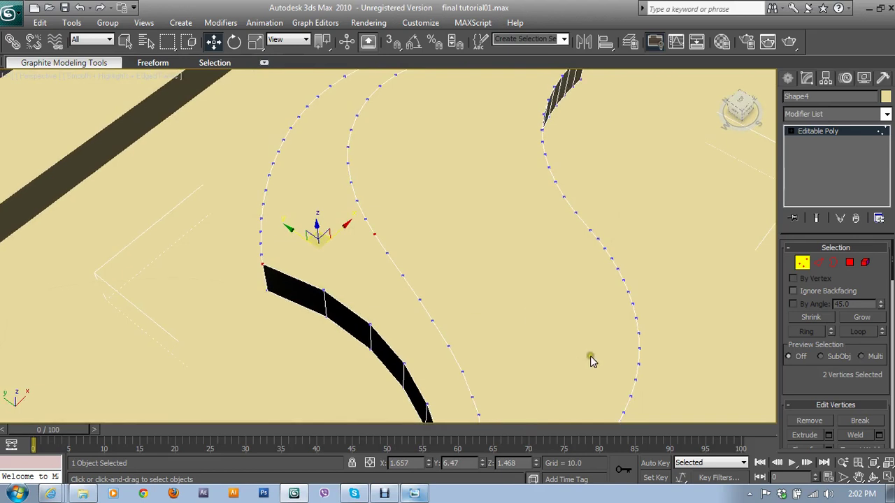
- Connect the first three inner-curve and wall-top vertex pairs with new edges
click(365, 219)
ctrl+click(264, 265)
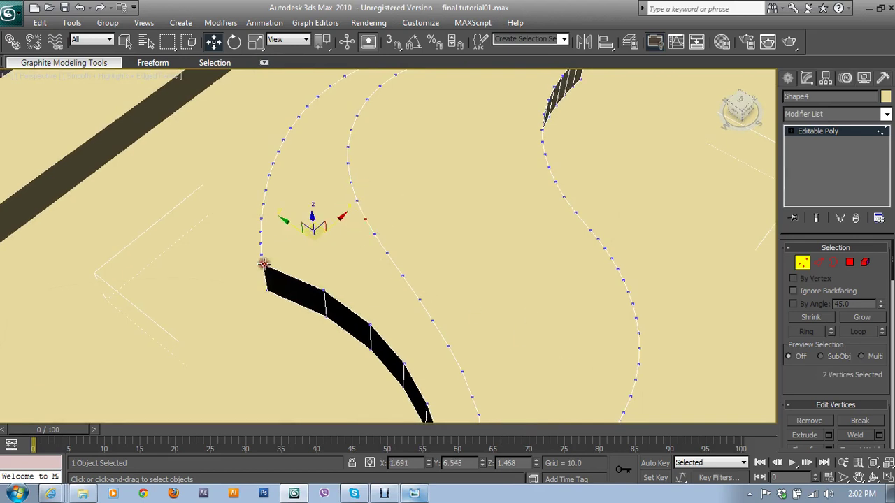
drag(815, 383, 815, 281)
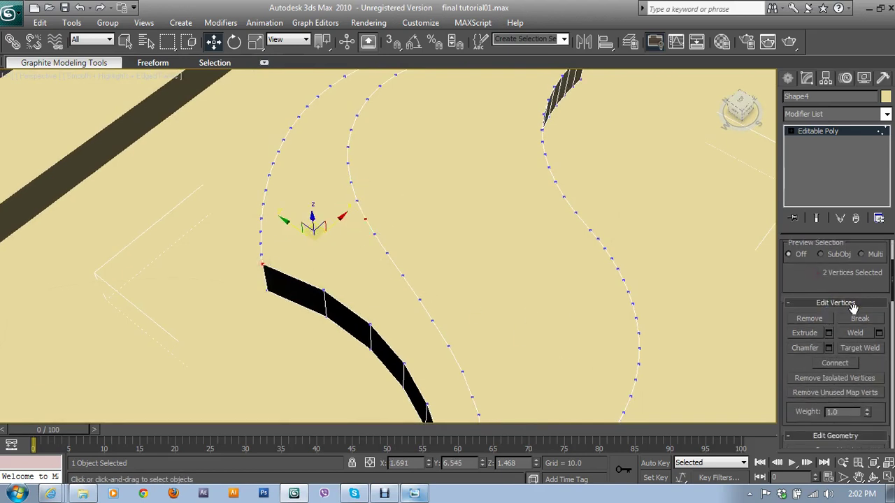
click(835, 364)
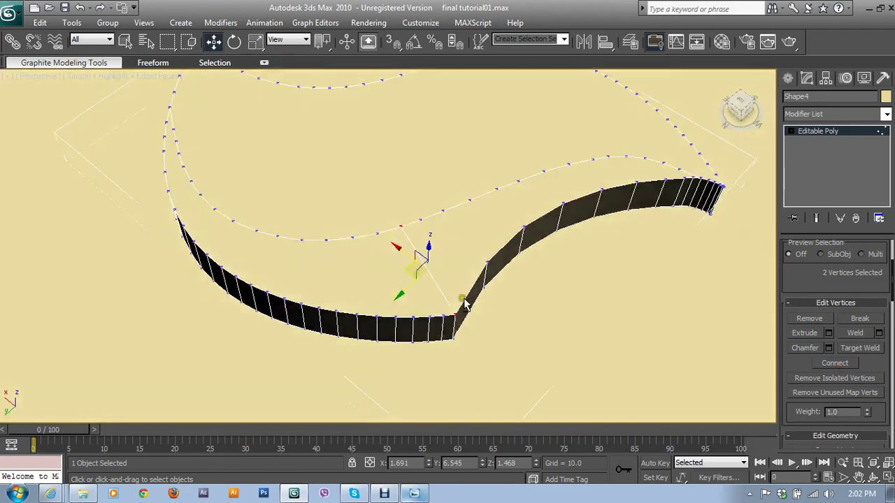
mouse_move(464, 319)
alt+middle_down()
mouse_move(463, 303)
mouse_move(424, 279)
alt+middle_up()
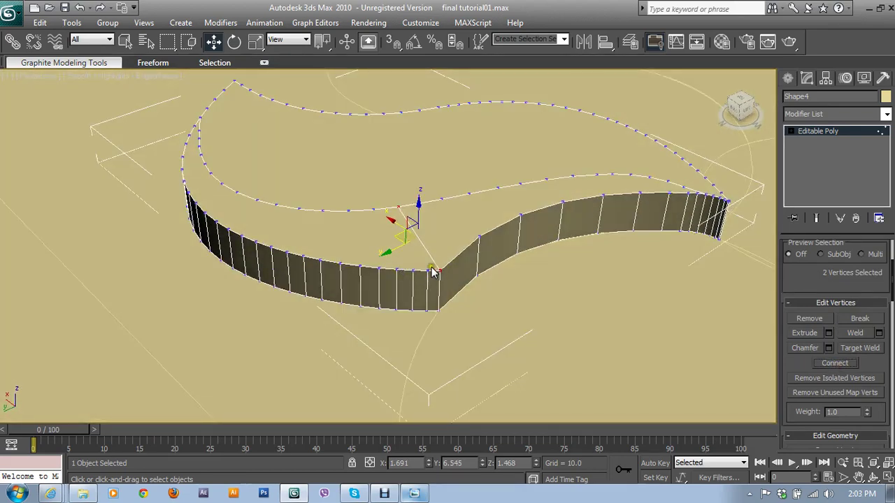
click(396, 271)
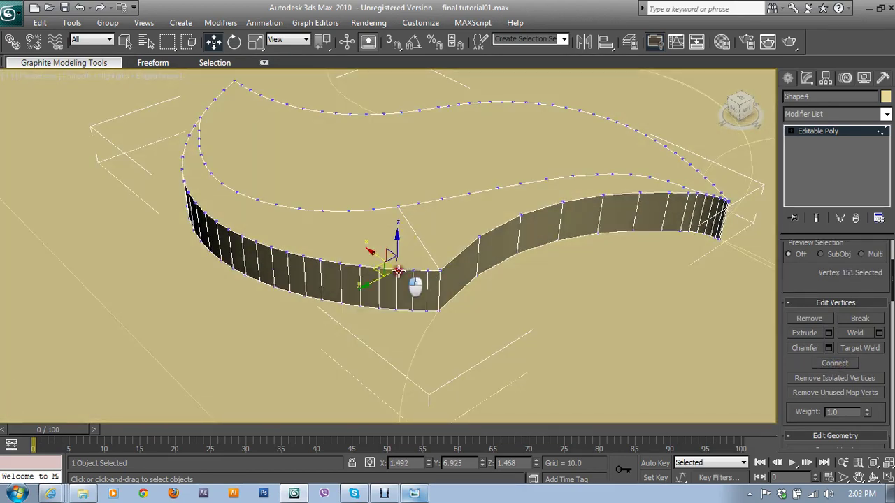
ctrl+click(372, 209)
click(835, 363)
alt+middle_drag(417, 252, 444, 293)
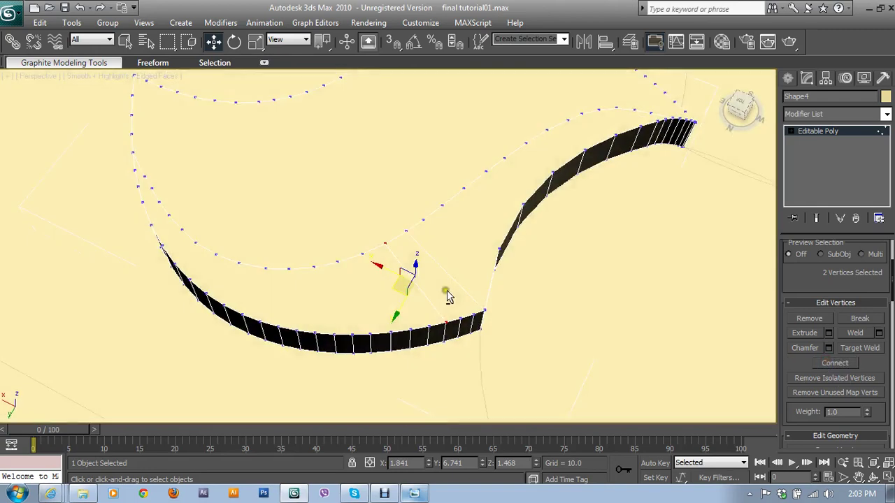
drag(410, 328, 376, 337)
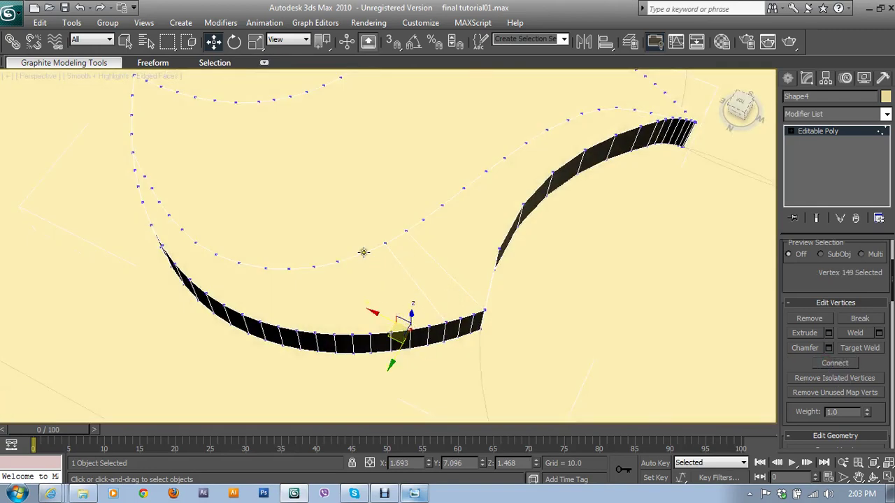
click(826, 363)
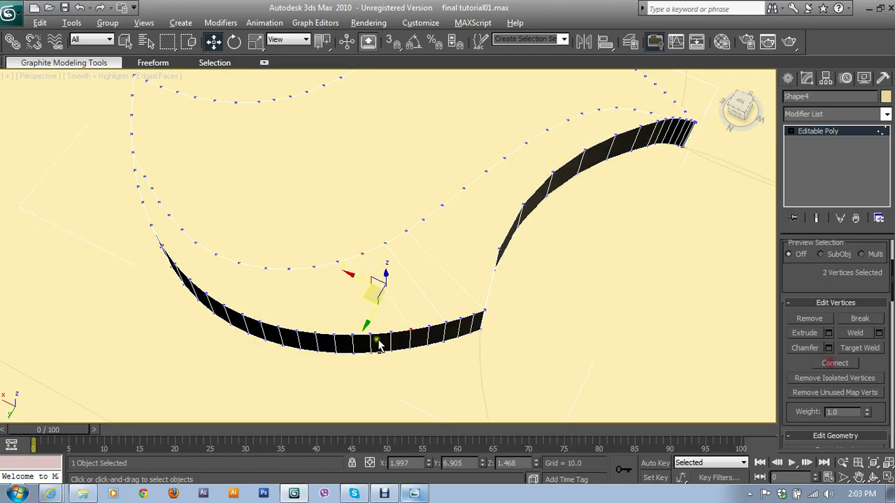
- Connect three more vertex pairs further along the petal's lower bend
alt+middle_drag(375, 337, 453, 323)
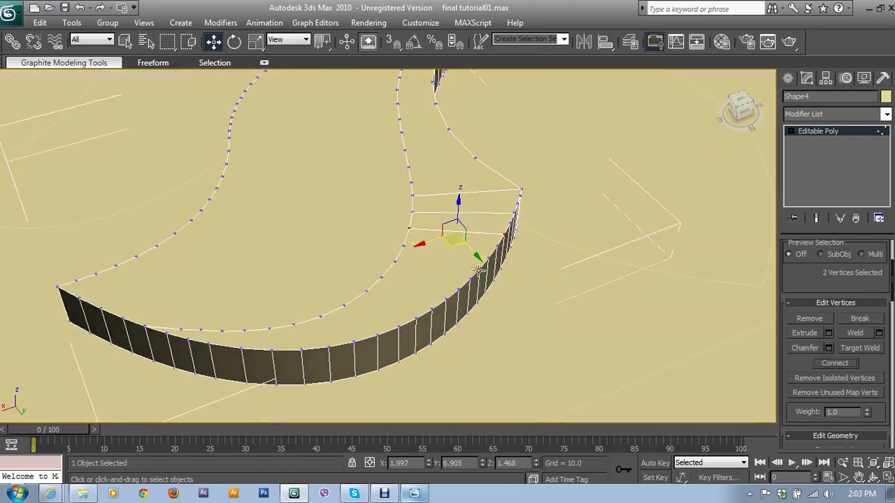
drag(479, 271, 463, 293)
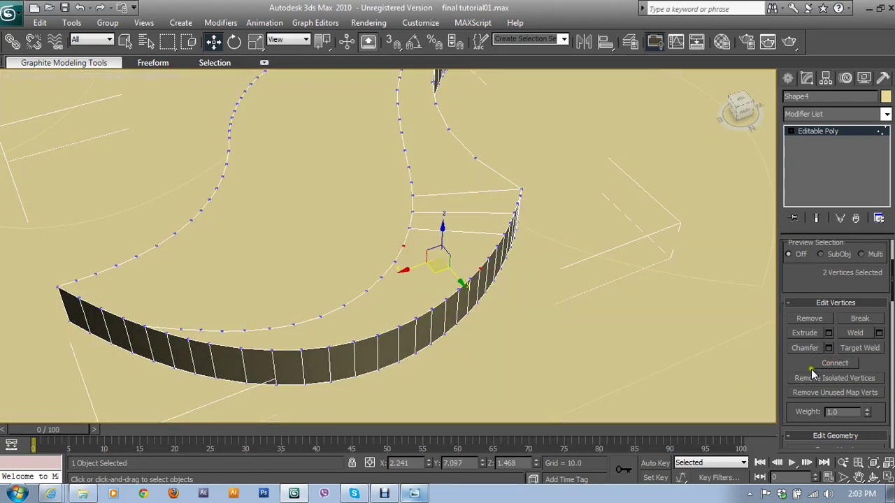
click(834, 361)
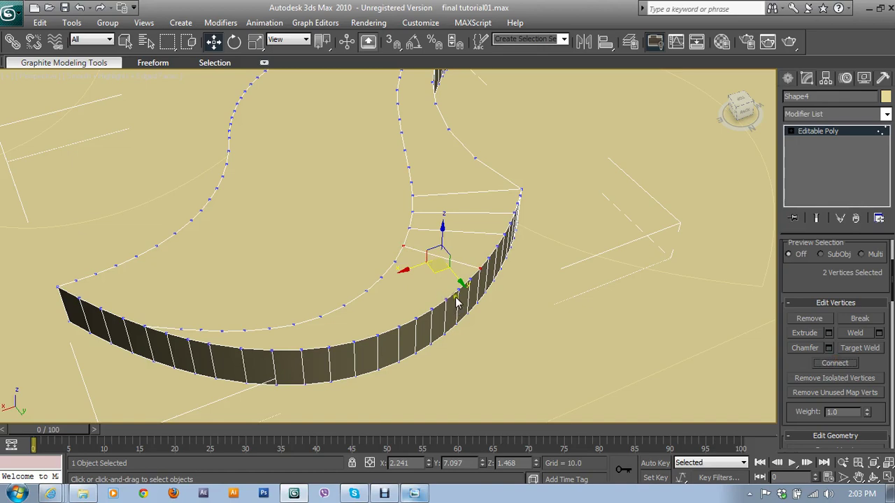
alt+middle_drag(456, 300, 409, 325)
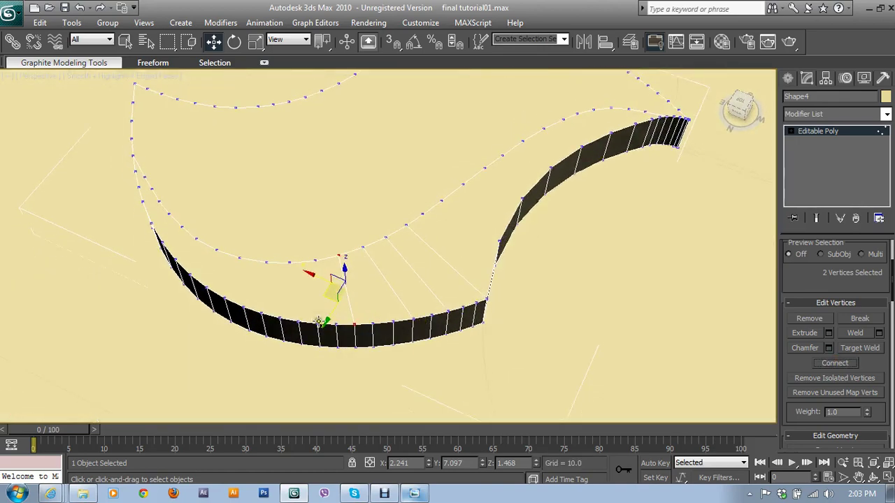
drag(318, 321, 314, 262)
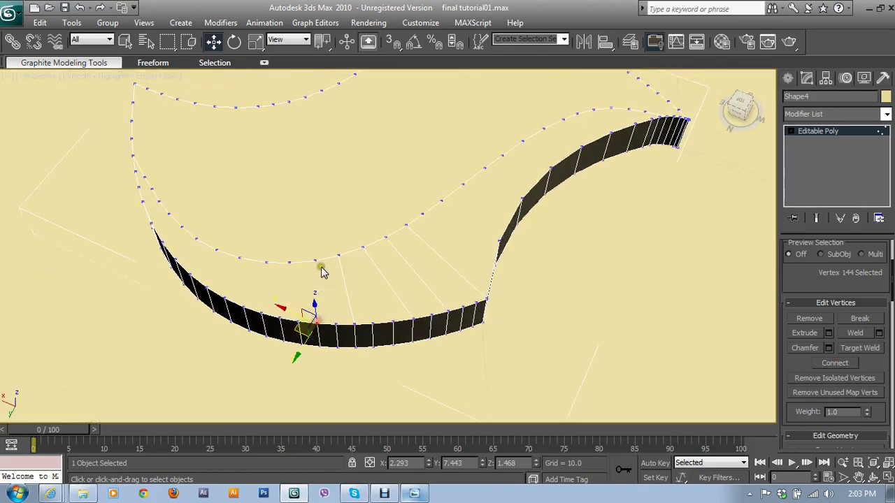
click(835, 362)
click(287, 320)
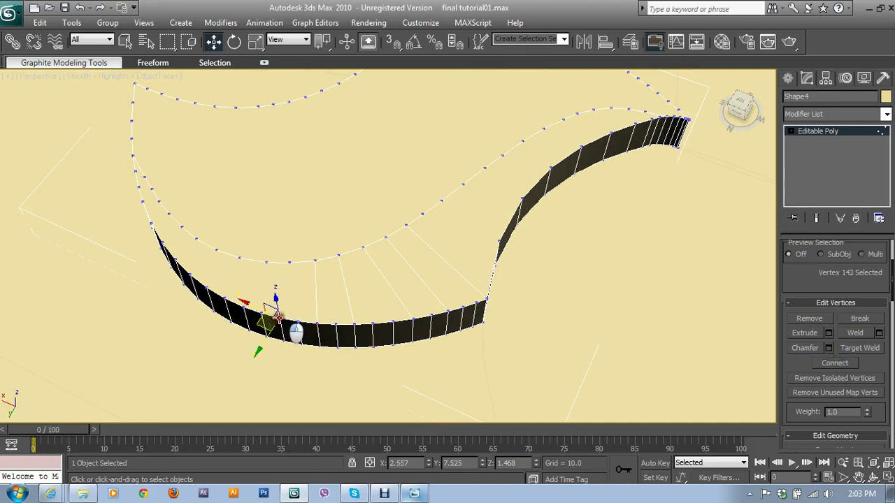
ctrl+click(288, 263)
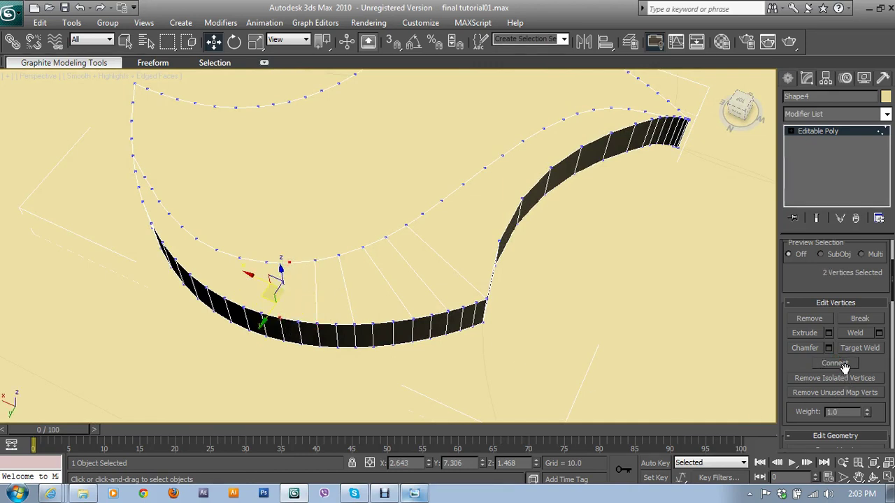
click(241, 305)
ctrl+click(265, 262)
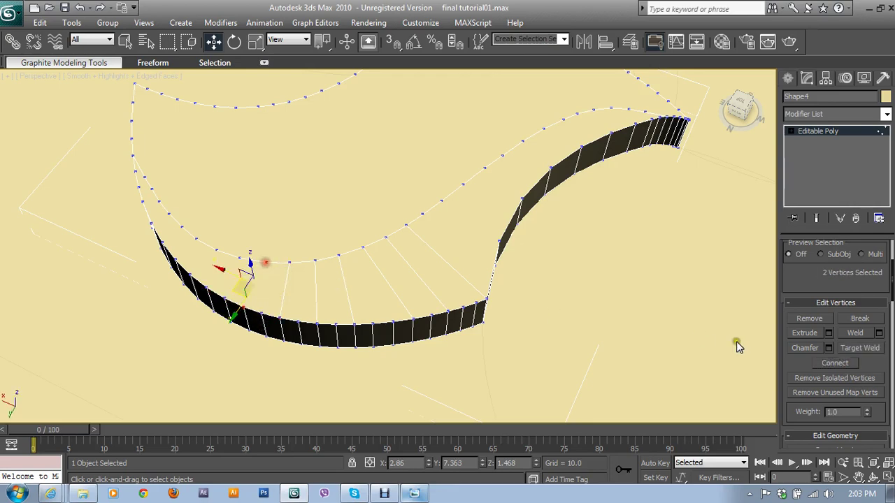
click(835, 363)
- Connect one more wall-top and inner-curve vertex pair, then pick the next wall vertex
mouse_move(459, 328)
alt+middle_down()
mouse_move(427, 330)
mouse_move(425, 310)
alt+middle_up()
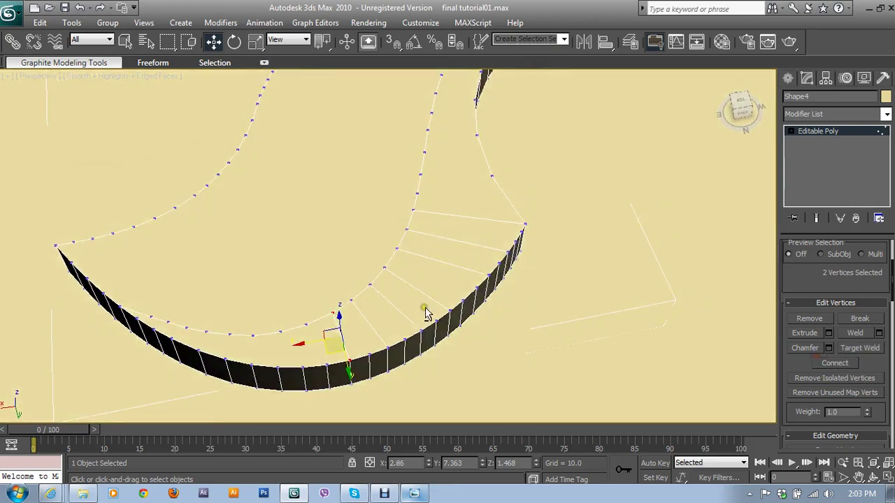
click(302, 367)
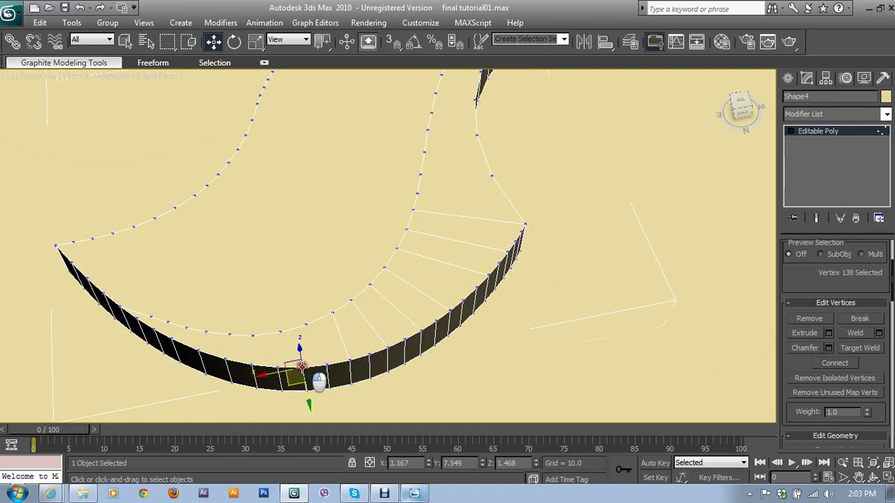
ctrl+click(305, 324)
click(819, 364)
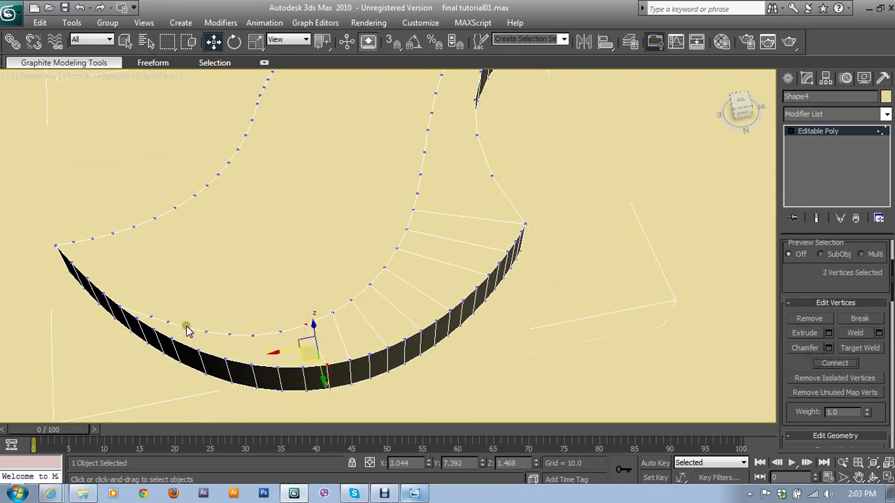
click(138, 320)
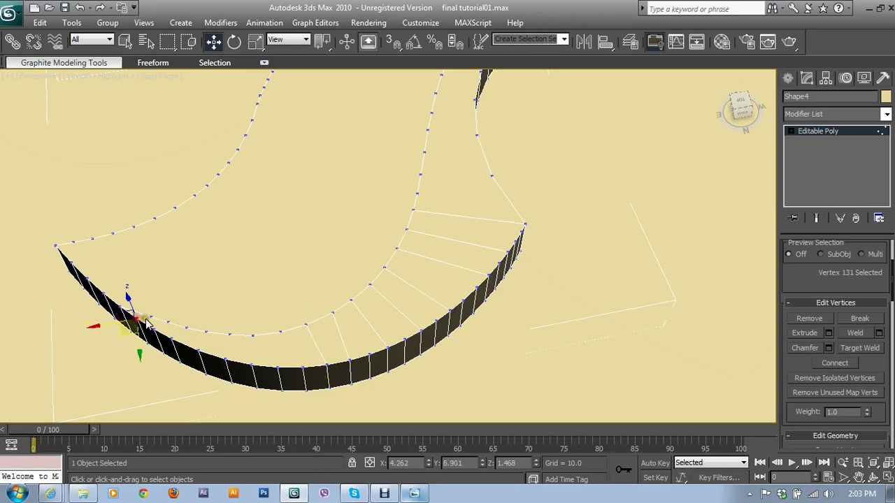
- Connect two more wall-top and inner-curve vertex pairs at the front of the bend
alt+middle_drag(180, 340, 311, 360)
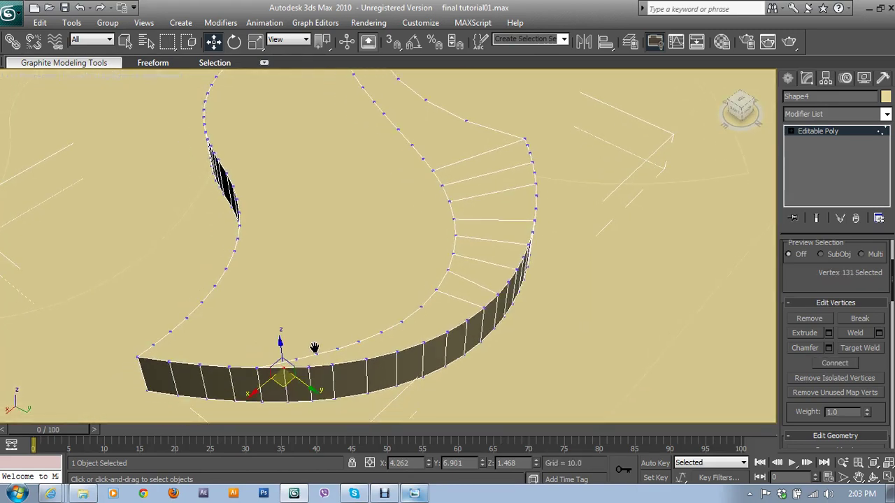
click(308, 365)
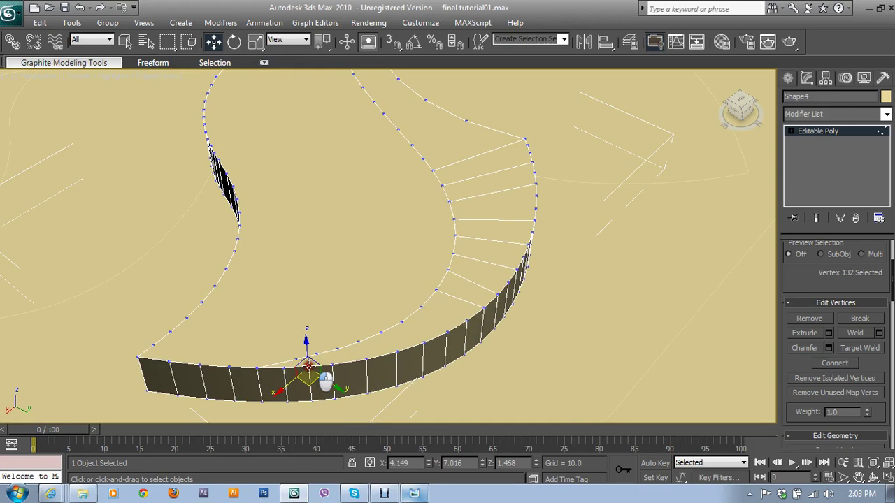
ctrl+click(292, 355)
click(842, 366)
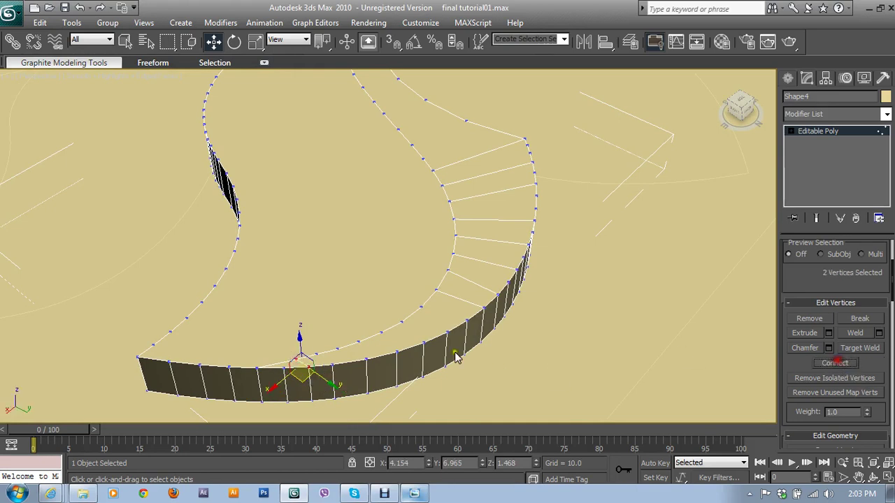
click(333, 365)
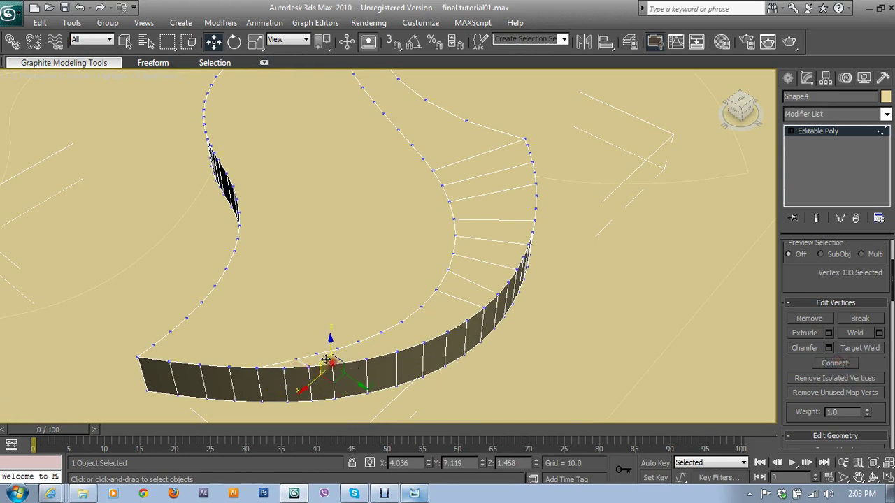
ctrl+click(312, 366)
click(835, 362)
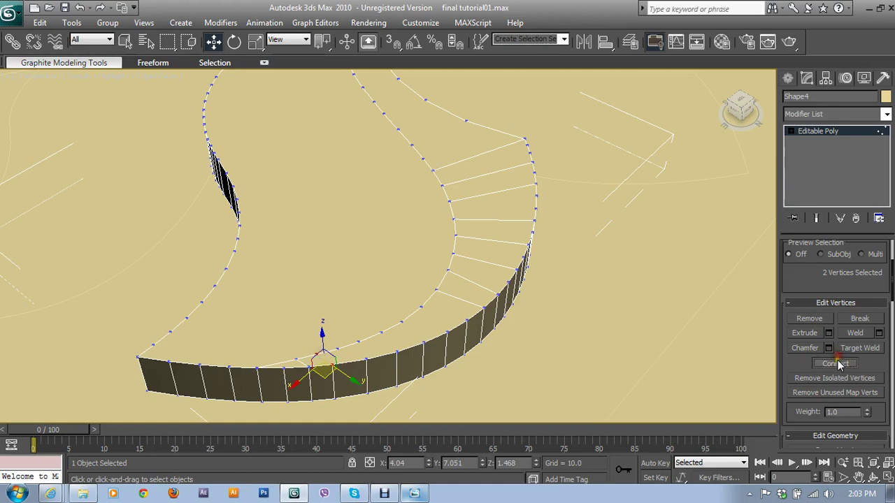
click(365, 359)
ctrl+click(338, 349)
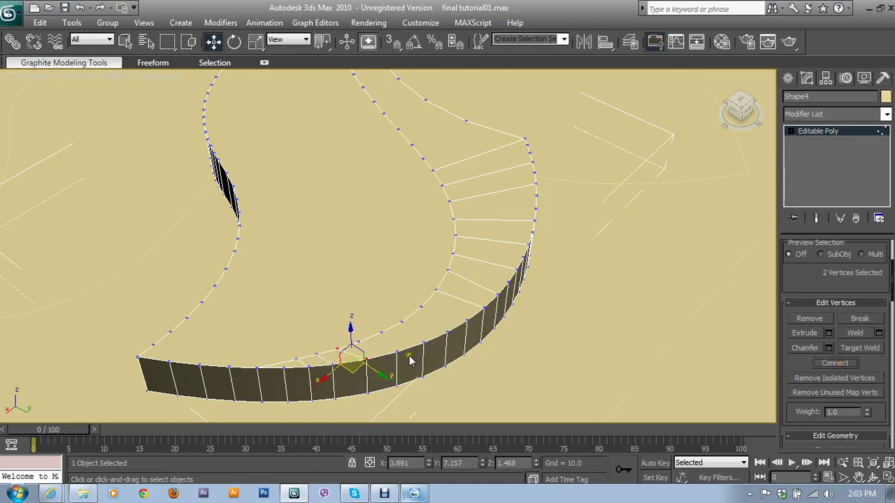
- Connect three further vertex pairs along the bend and select the next pair
click(396, 352)
ctrl+click(359, 341)
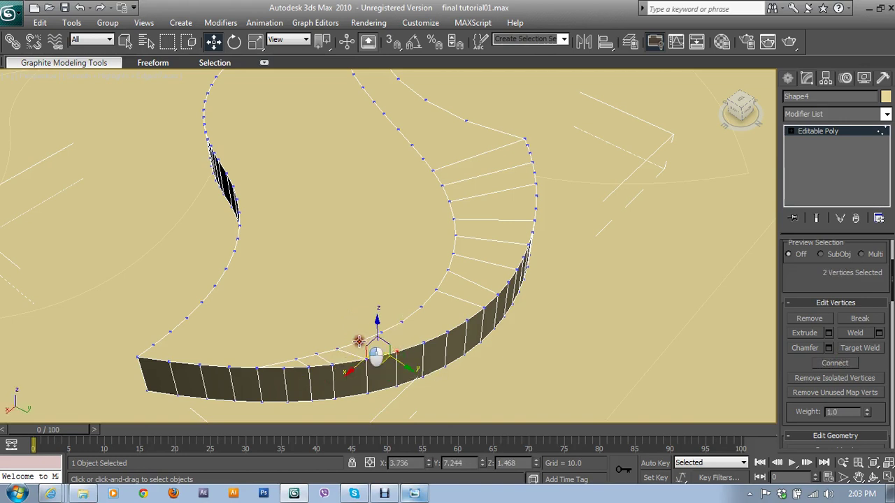
click(834, 363)
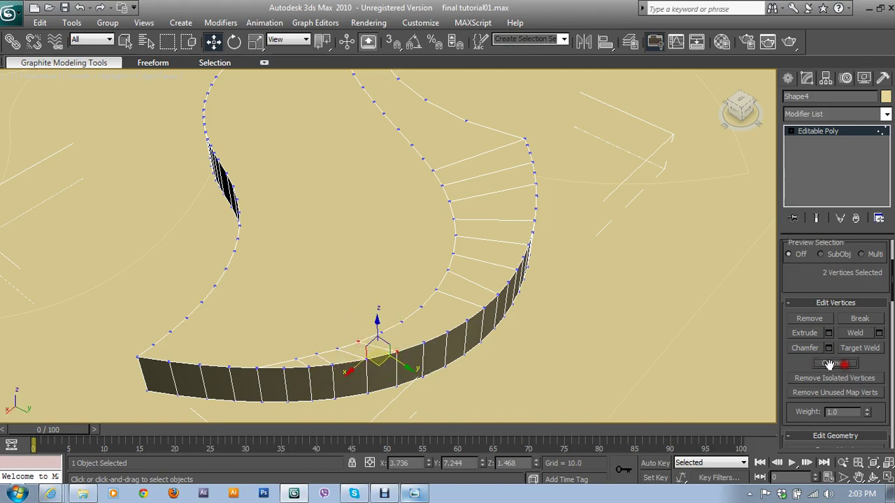
click(424, 342)
ctrl+click(380, 333)
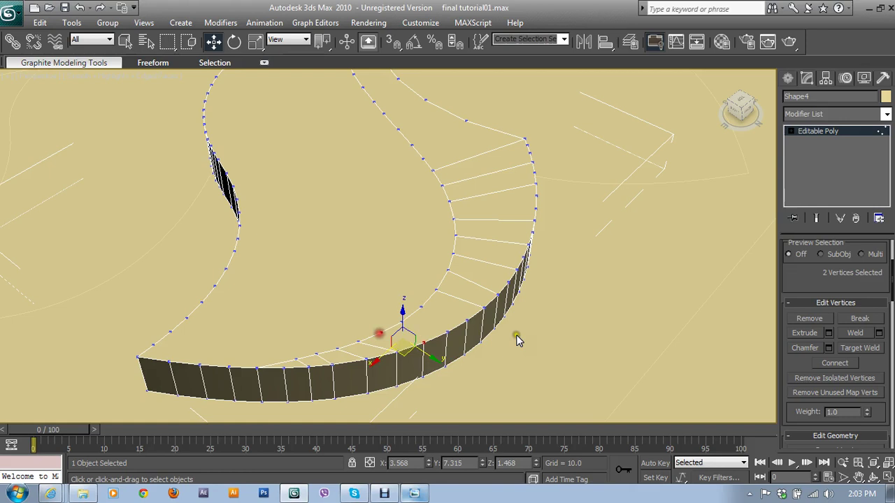
click(835, 363)
click(447, 331)
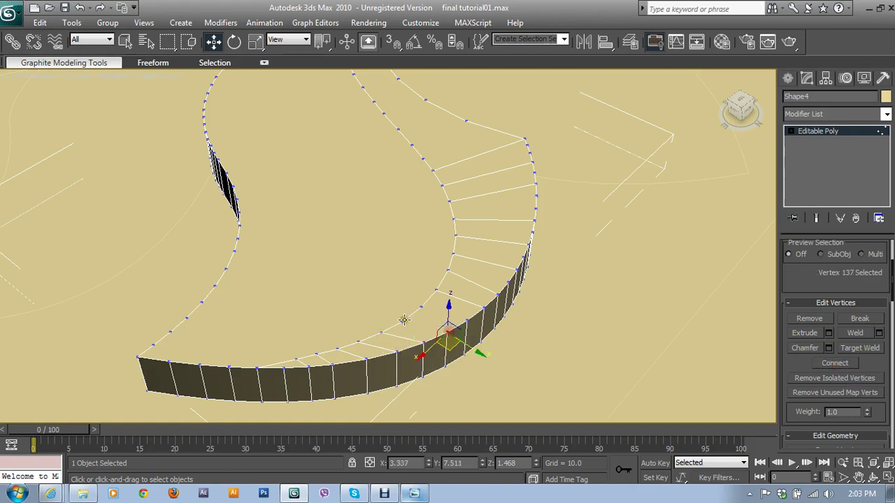
ctrl+click(402, 321)
click(833, 363)
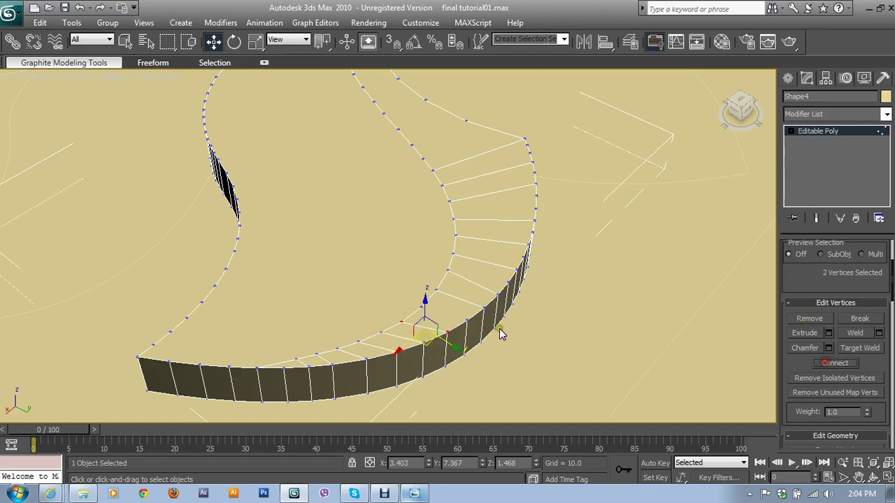
click(465, 321)
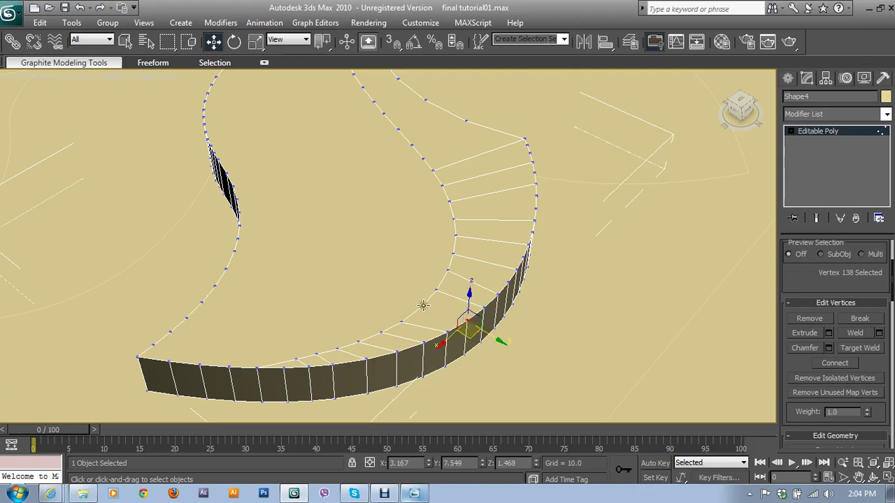
ctrl+click(420, 307)
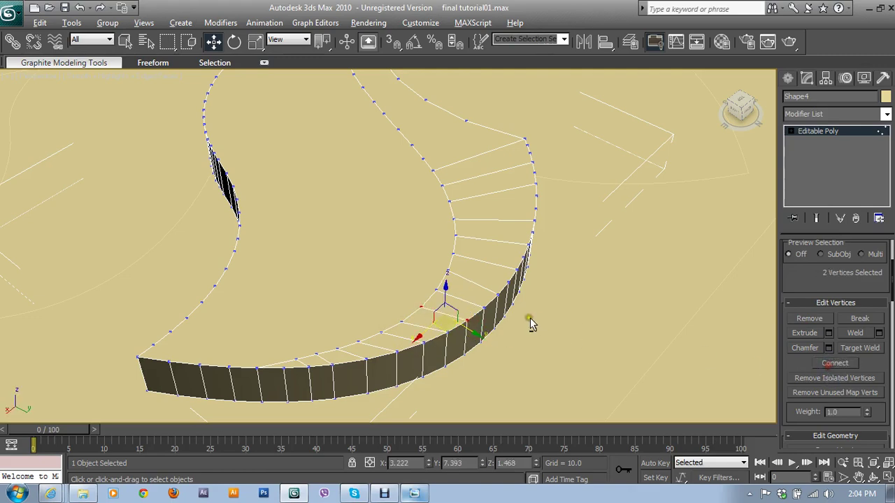
mouse_move(530, 317)
alt+middle_down()
mouse_move(436, 360)
mouse_move(419, 350)
mouse_move(453, 321)
alt+middle_up()
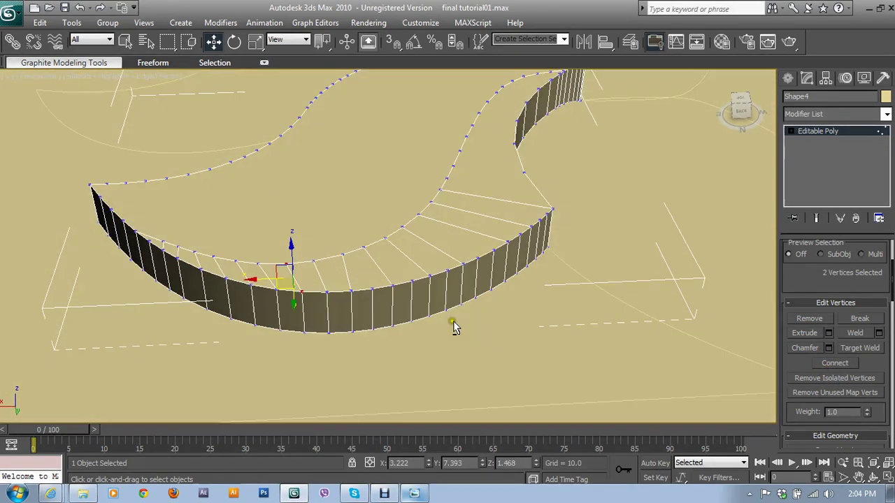
- Connect the first wall-top vertices to their facing outer-curve vertices along the middle stretch
alt+middle_drag(731, 268, 501, 295)
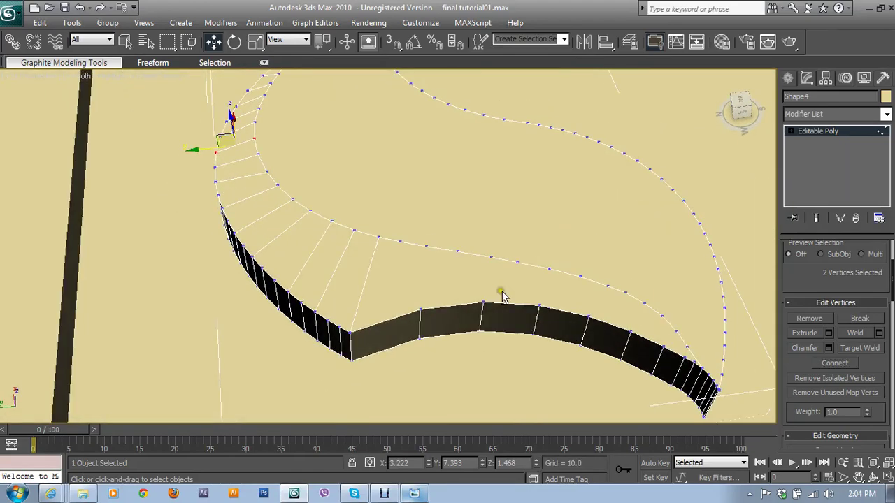
click(420, 308)
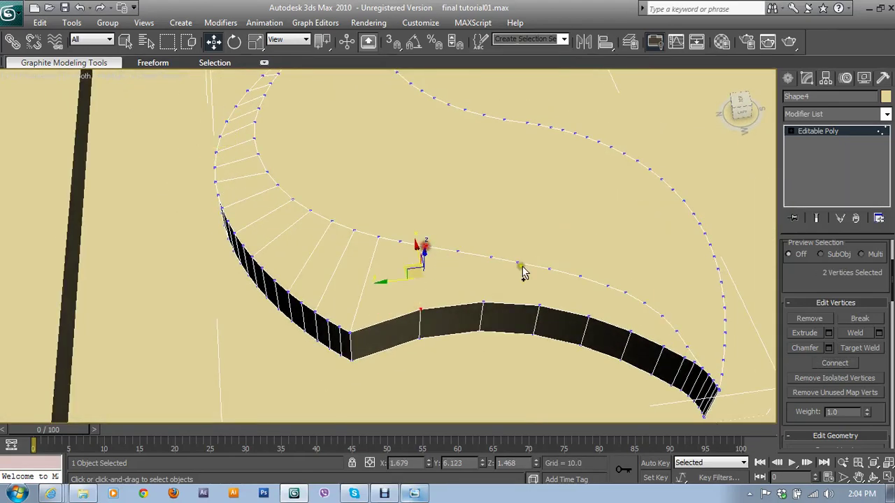
click(482, 304)
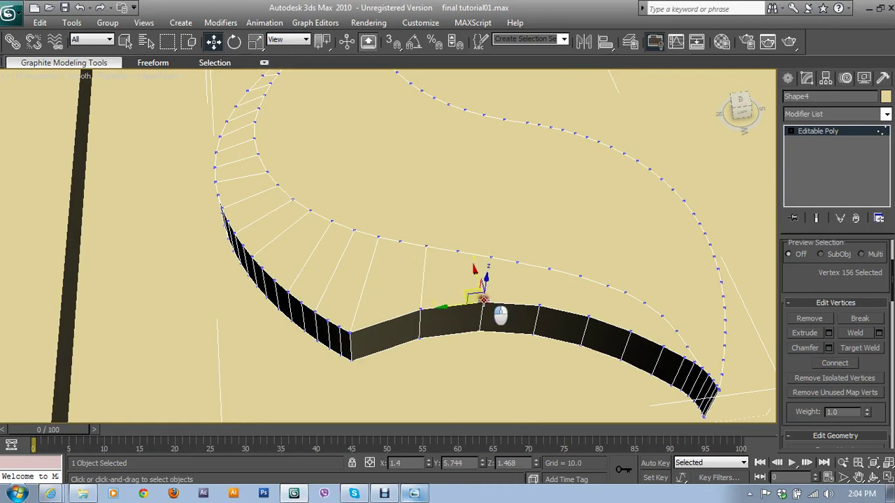
ctrl+click(488, 257)
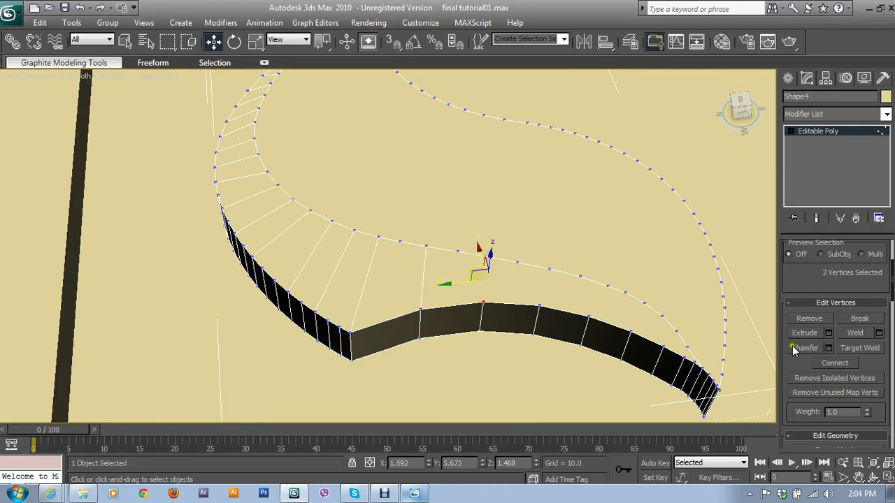
click(824, 363)
click(537, 305)
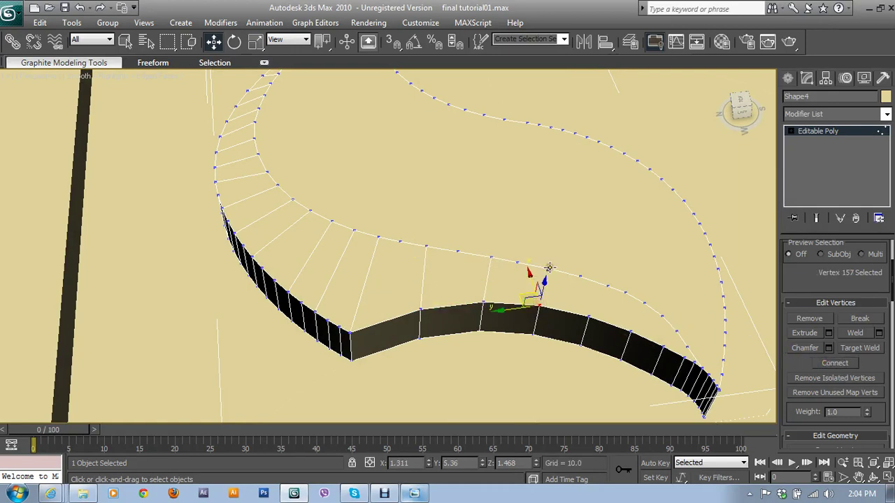
ctrl+click(549, 268)
click(825, 365)
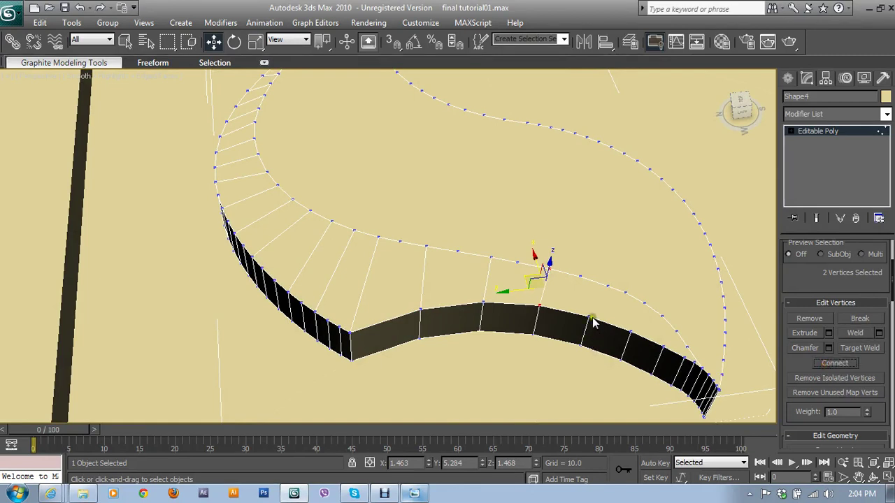
click(592, 321)
ctrl+click(606, 285)
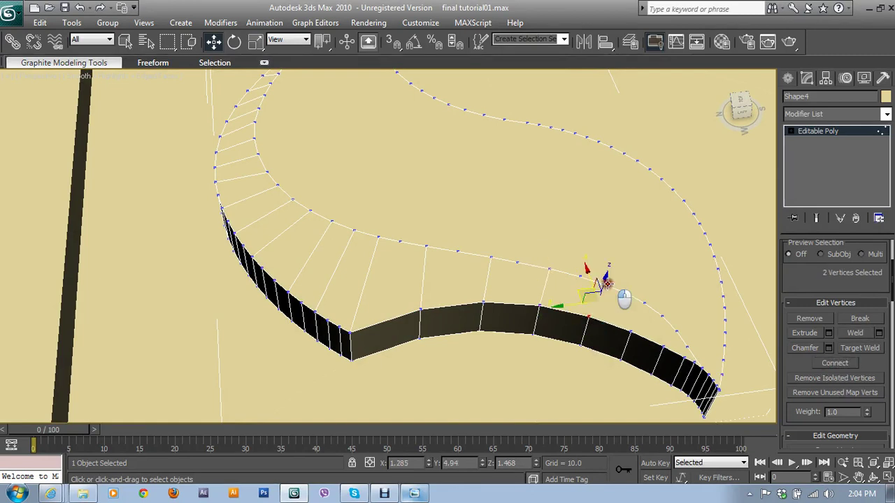
click(683, 354)
- Connect the remaining wall-top vertex pairs toward the right side of the wall
ctrl+click(676, 331)
click(814, 363)
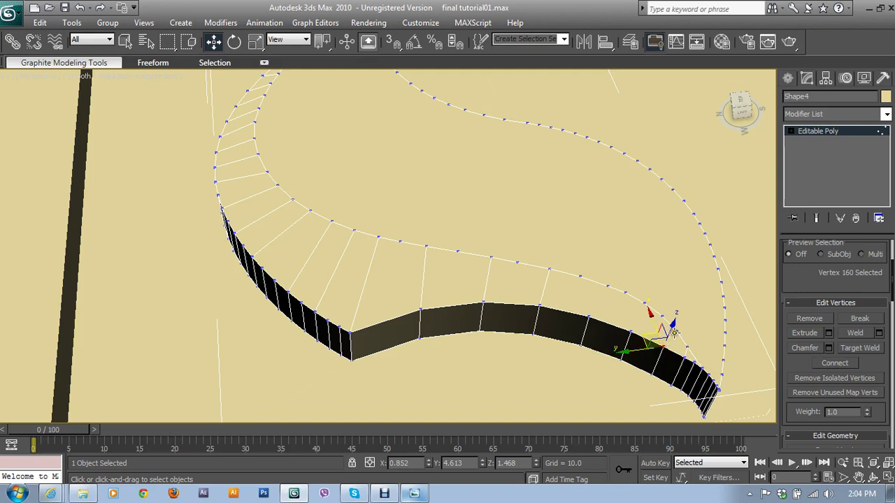
ctrl+click(691, 348)
click(833, 362)
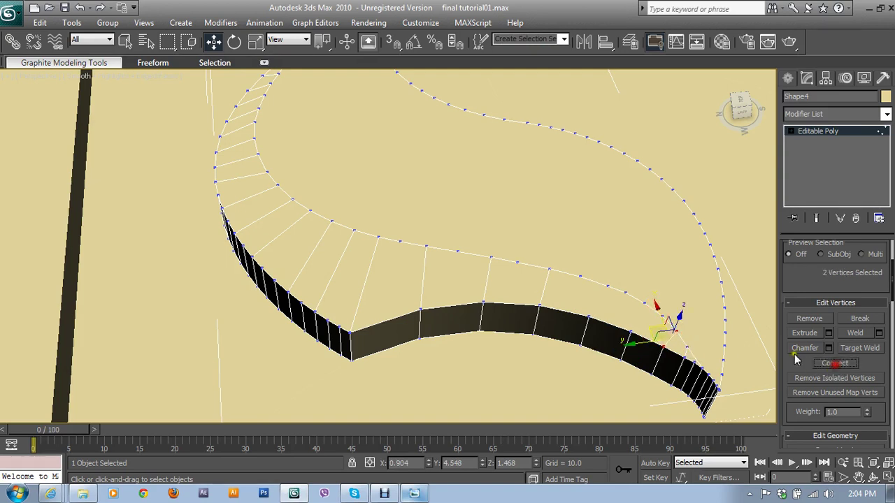
click(629, 334)
ctrl+click(645, 302)
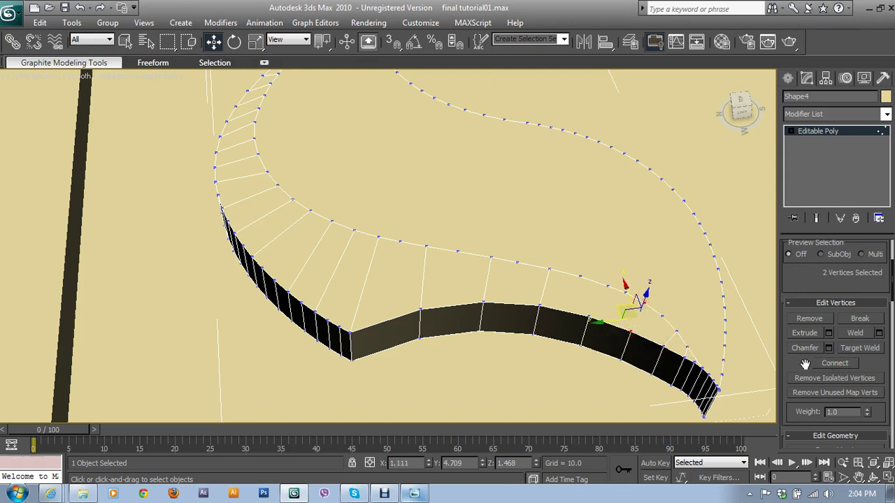
click(831, 362)
click(589, 316)
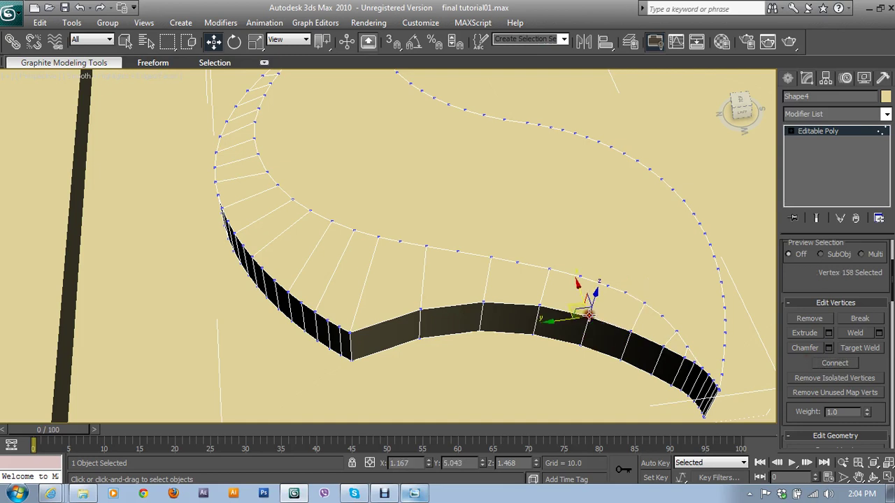
ctrl+click(607, 286)
click(836, 363)
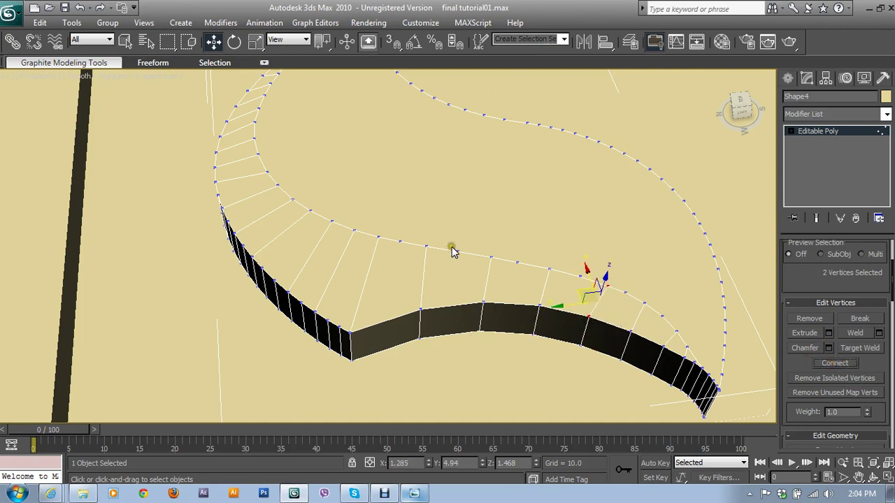
drag(825, 272, 825, 374)
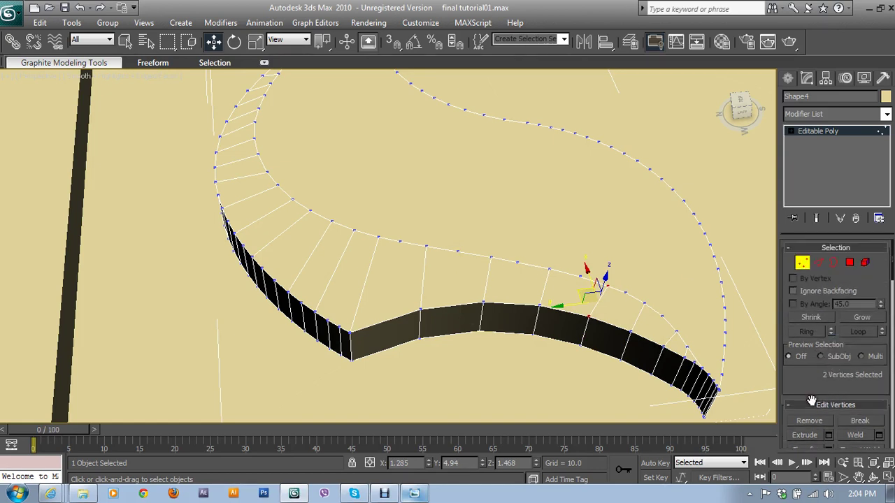
- Insert a connecting edge between the first top and bottom edge pair of the band
click(818, 262)
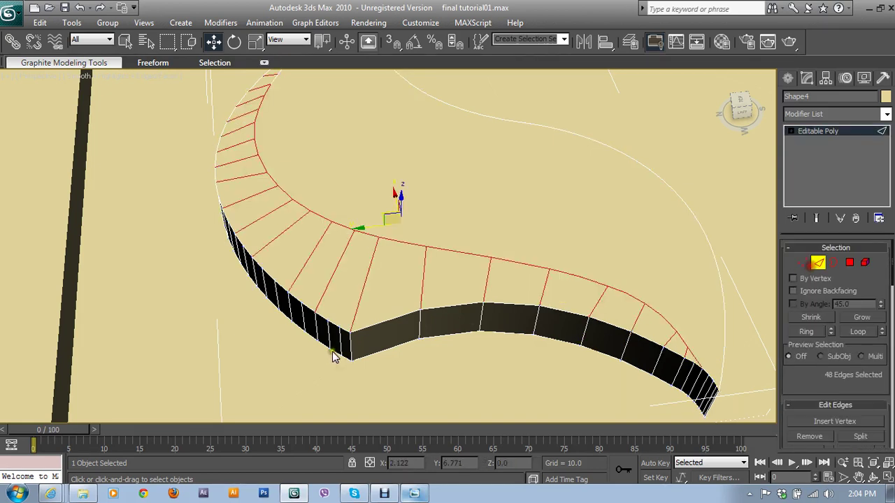
click(447, 309)
click(446, 308)
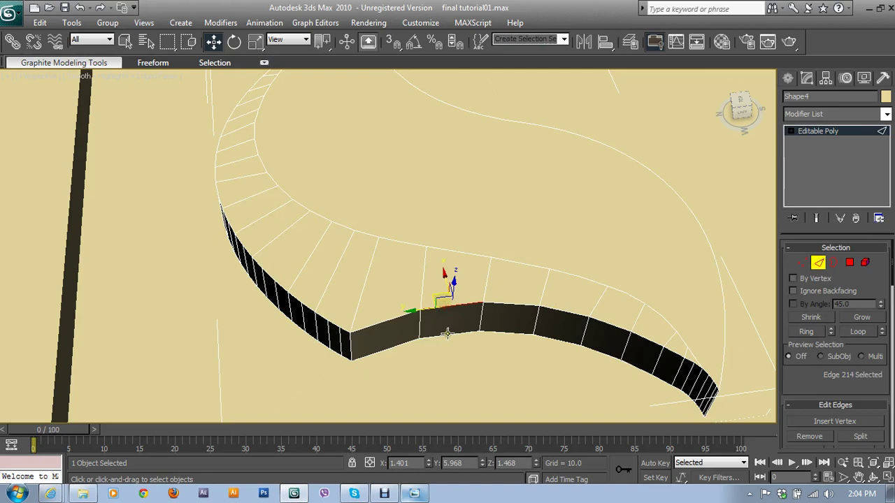
ctrl+click(447, 333)
scroll(832, 408, down, 3)
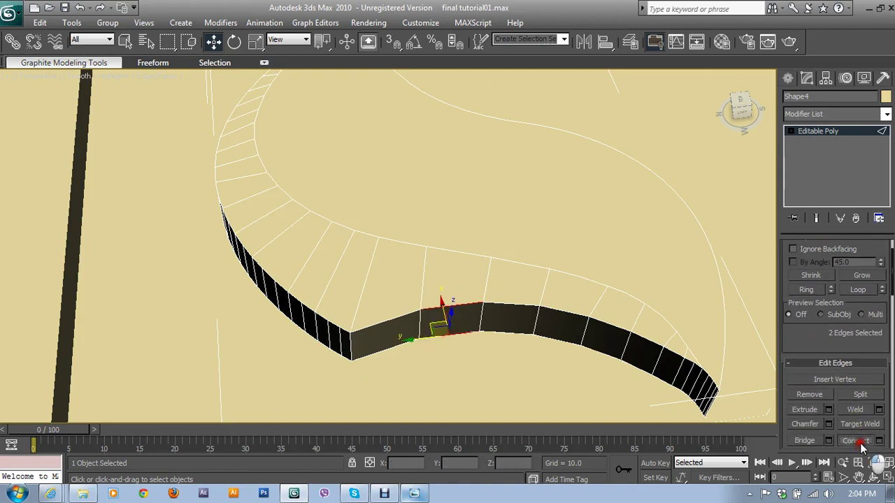
click(855, 441)
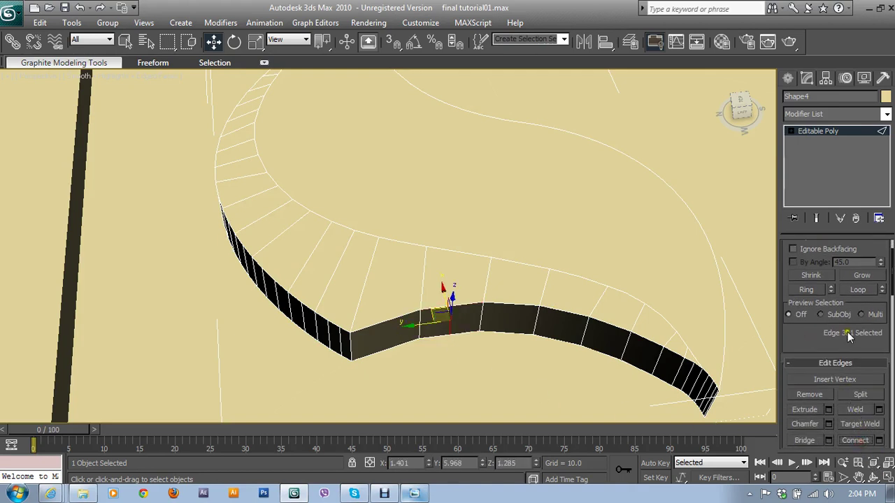
scroll(841, 322, up, 3)
click(818, 263)
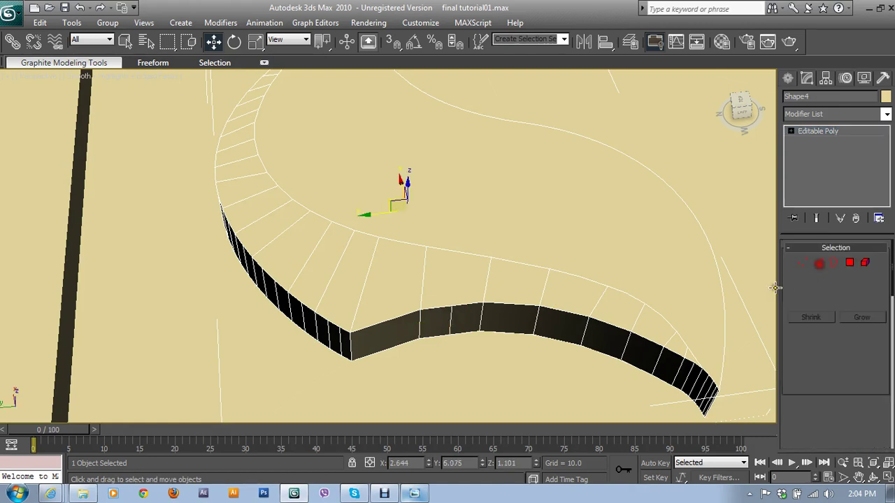
- Select a wall-top vertex and a second vertex on the upper edge
click(802, 262)
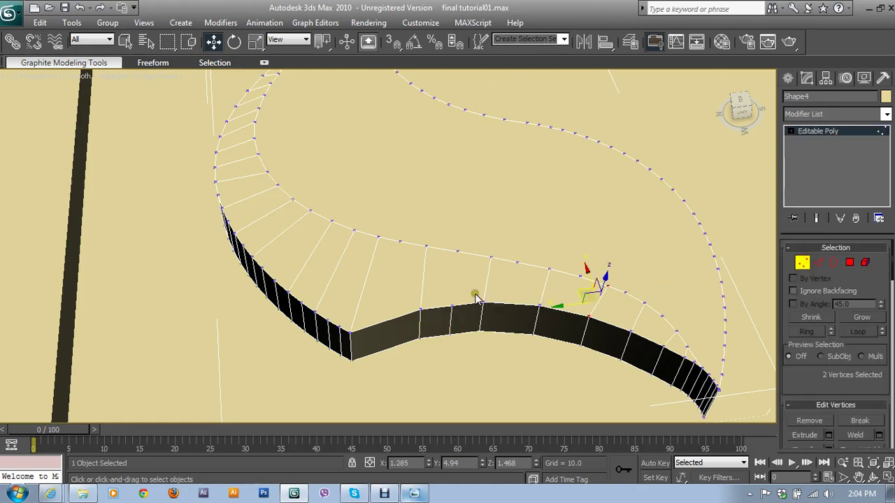
click(451, 305)
ctrl+click(455, 250)
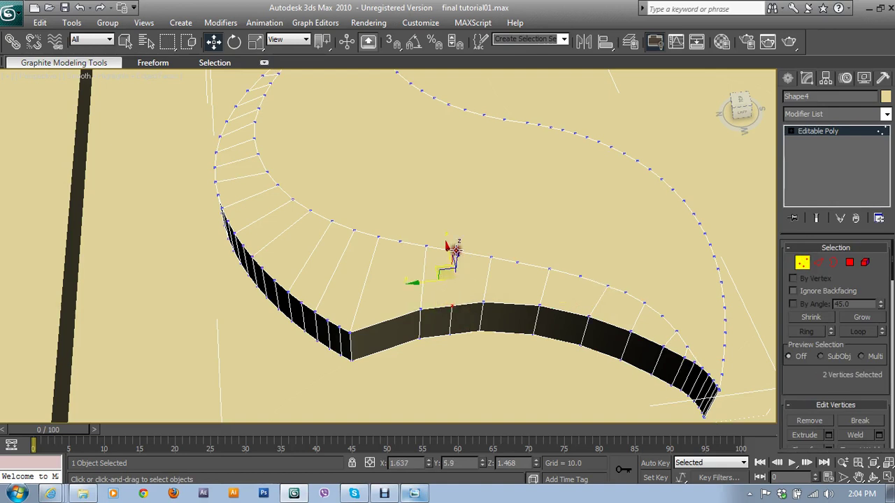
scroll(824, 366, down, 2)
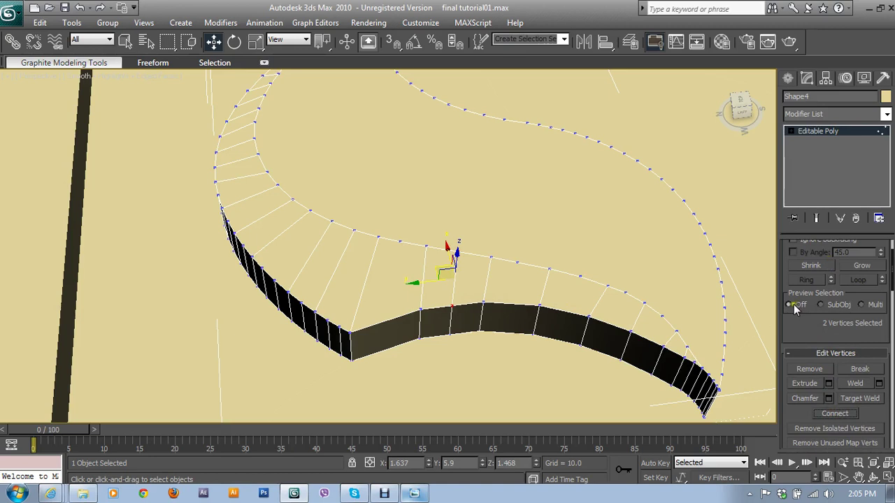
scroll(818, 270, up, 2)
- Connect the top and bottom edges of the next three wall polygons
click(818, 265)
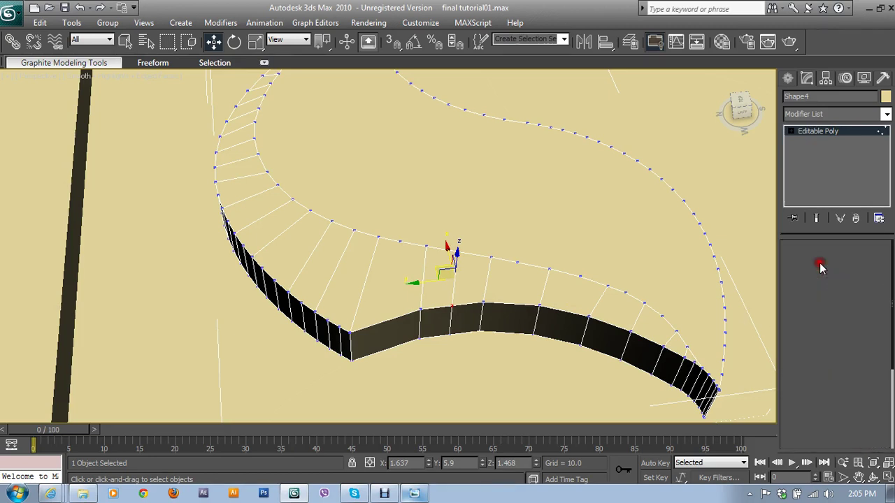
click(512, 302)
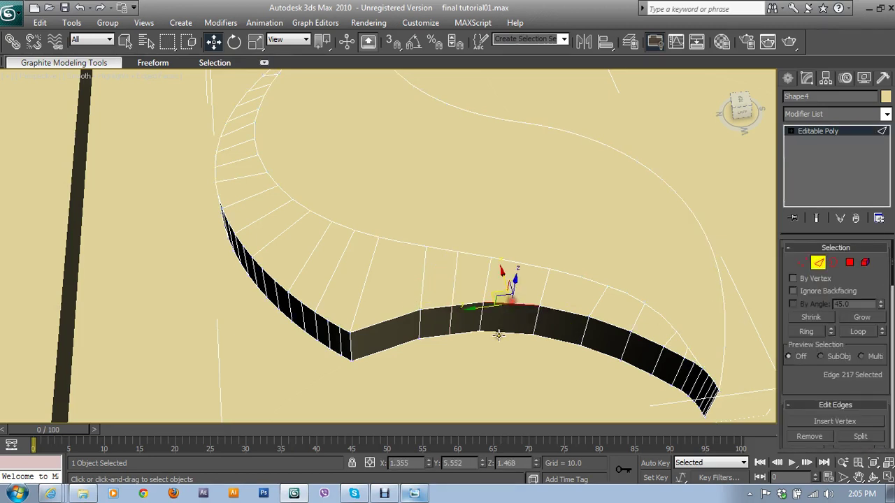
ctrl+click(499, 334)
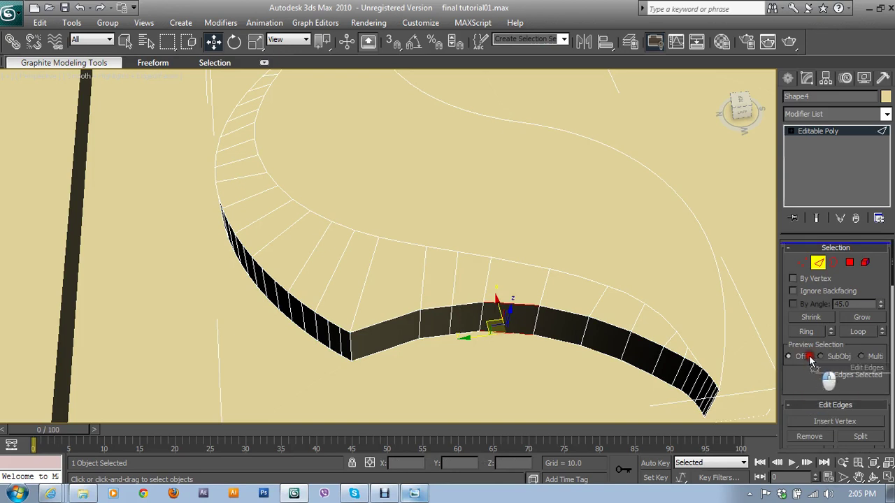
drag(808, 406, 808, 357)
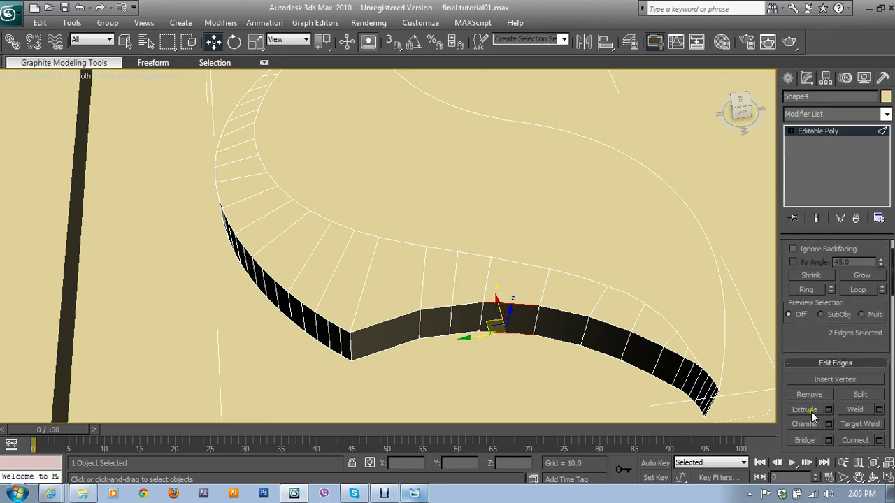
click(854, 439)
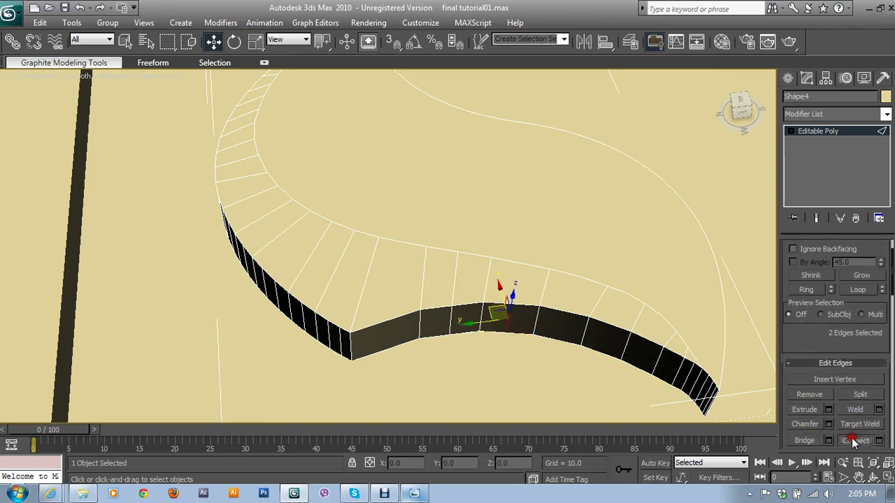
click(571, 314)
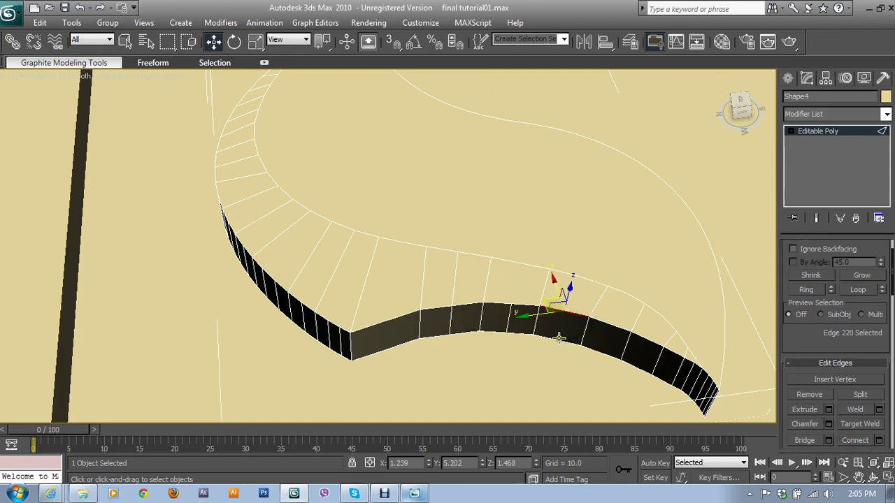
ctrl+click(559, 342)
click(855, 440)
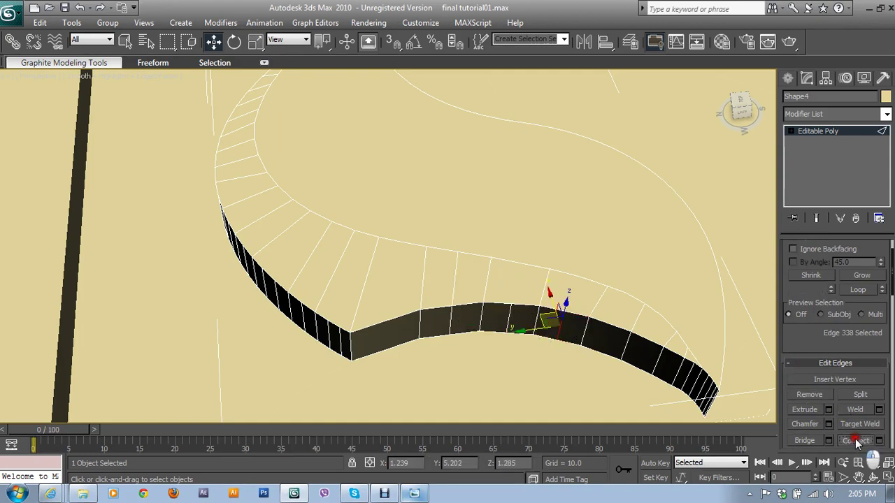
click(612, 323)
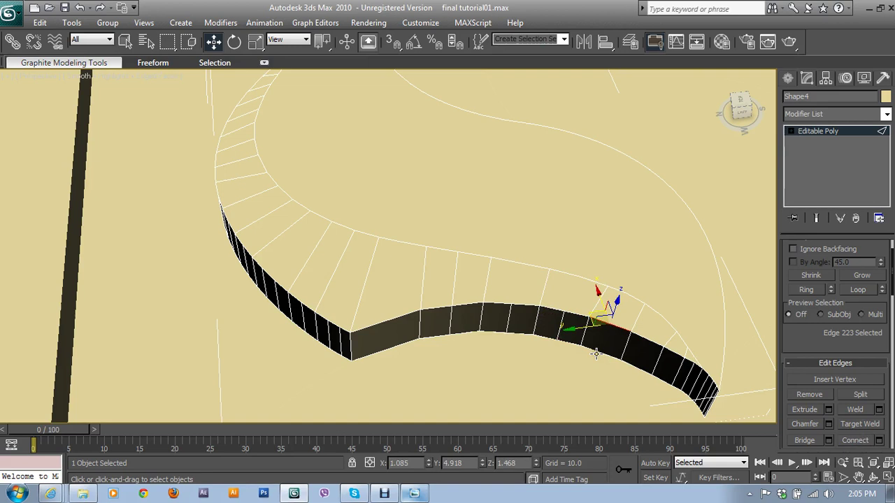
ctrl+click(596, 354)
click(855, 441)
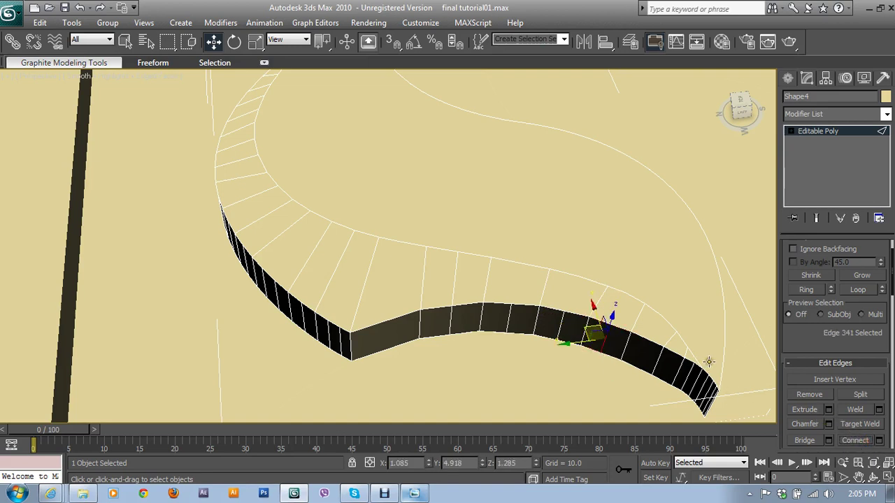
- Connect two more wall edge pairs, including one on the wall's left part
click(650, 339)
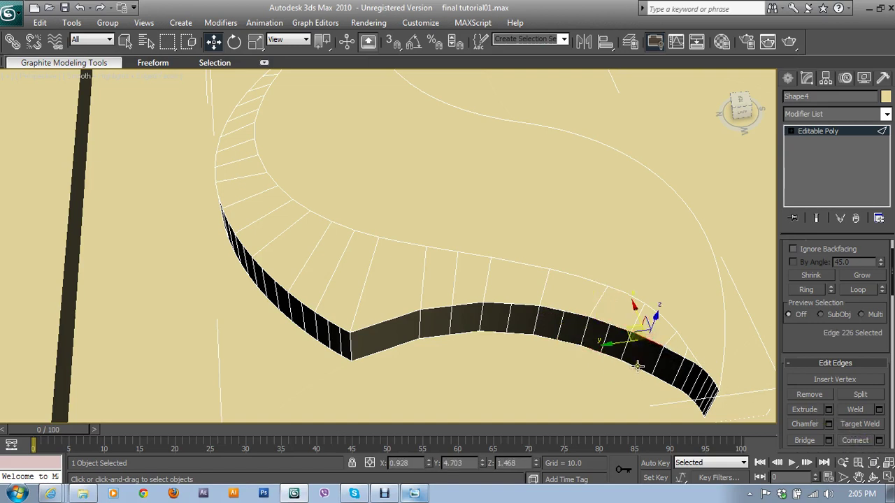
ctrl+click(637, 365)
click(860, 444)
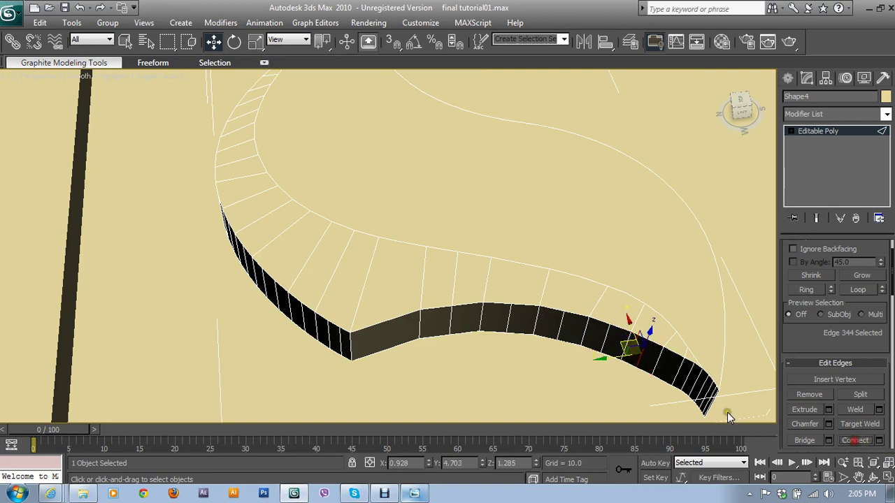
click(398, 324)
ctrl+click(393, 343)
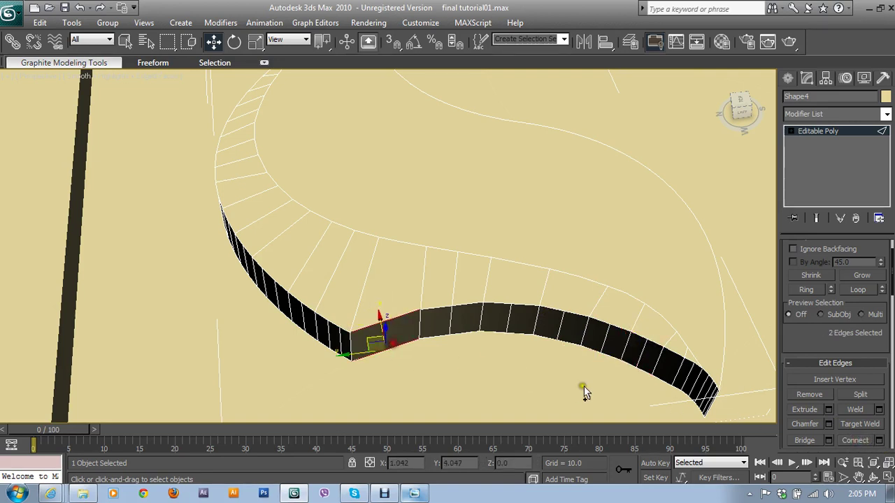
click(849, 441)
- Connect the first three inner-curve and outer-curve vertex pairs with edges in Vertex mode
key(1)
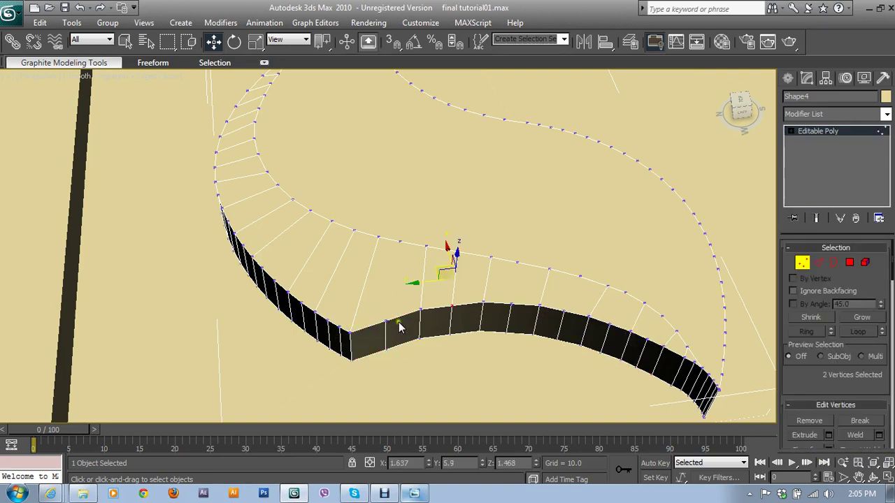
click(381, 321)
click(383, 320)
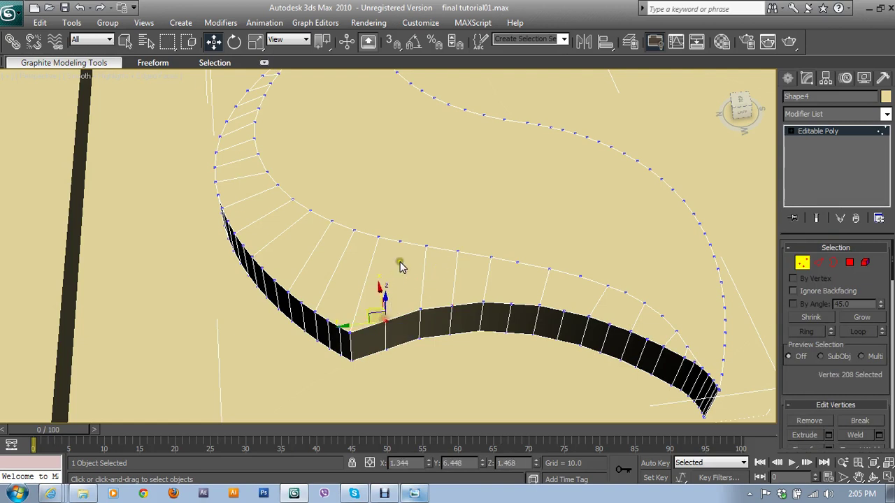
ctrl+click(398, 240)
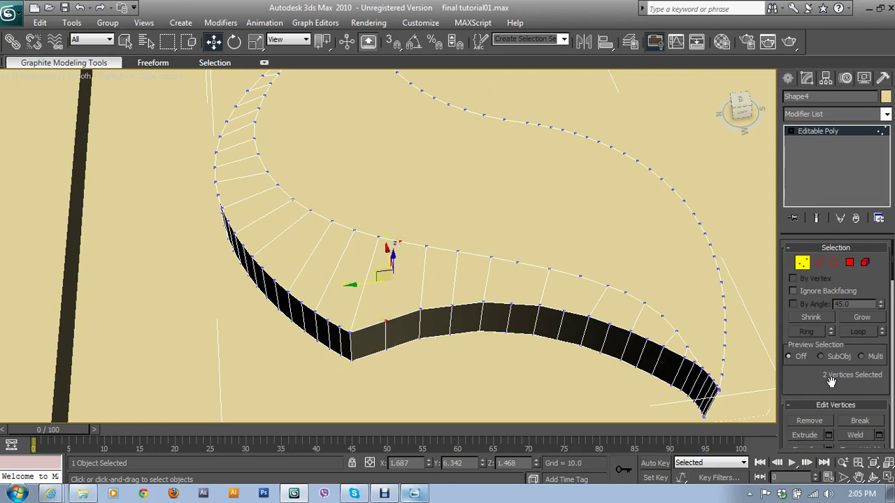
scroll(818, 395, down, 3)
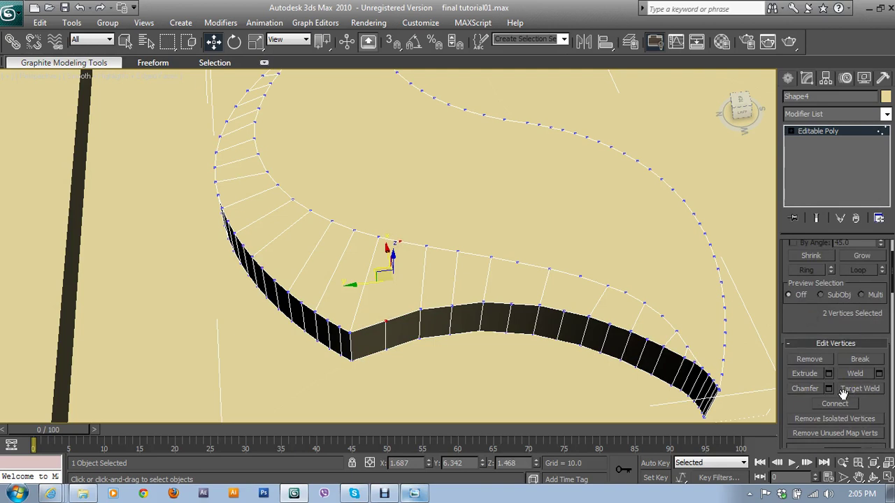
click(840, 404)
click(511, 305)
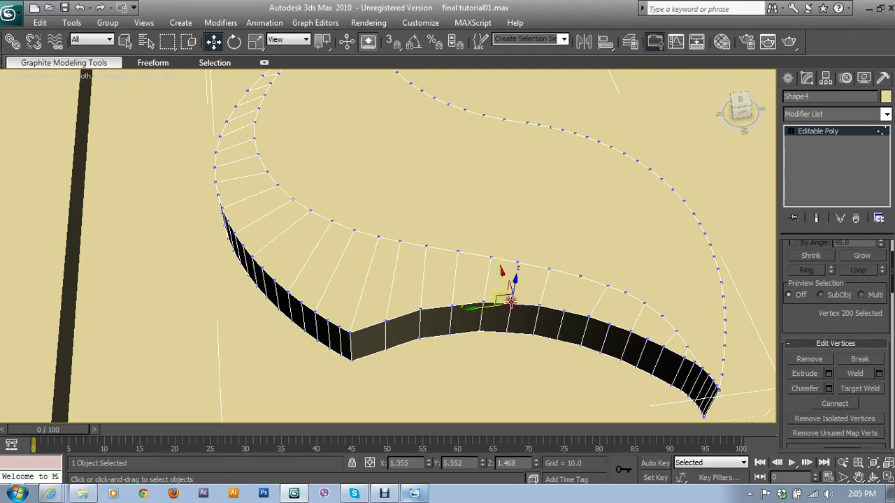
ctrl+click(516, 265)
click(834, 403)
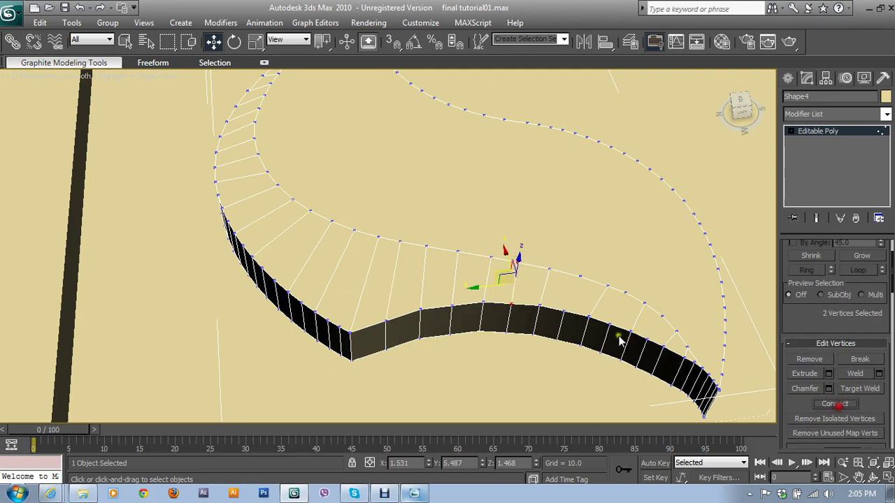
click(609, 325)
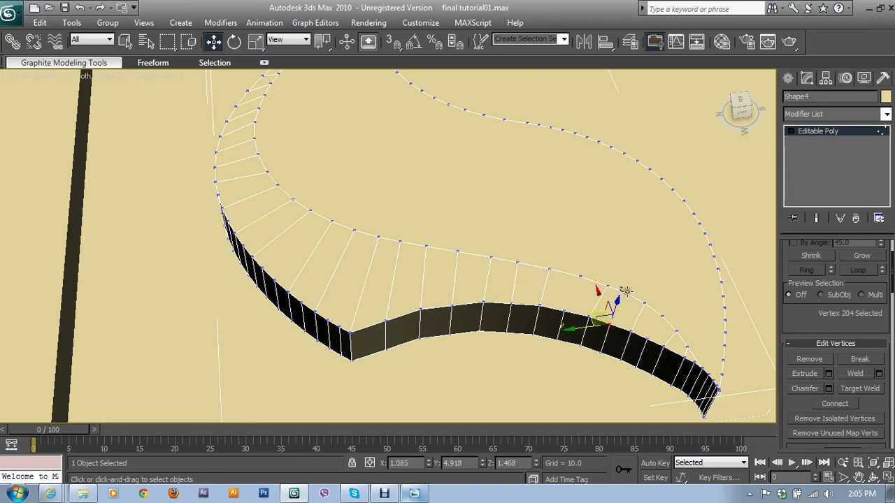
ctrl+click(626, 292)
click(835, 404)
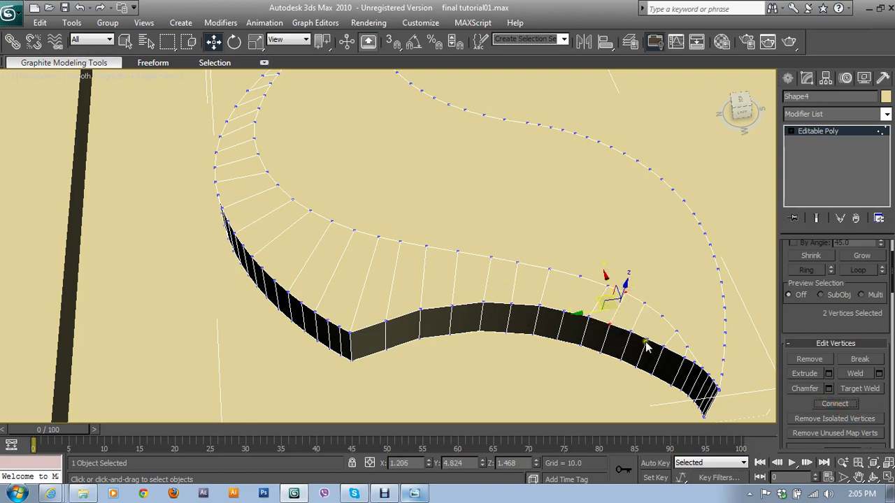
- Connect the last two vertex pairs near the petal end
click(638, 332)
ctrl+click(659, 311)
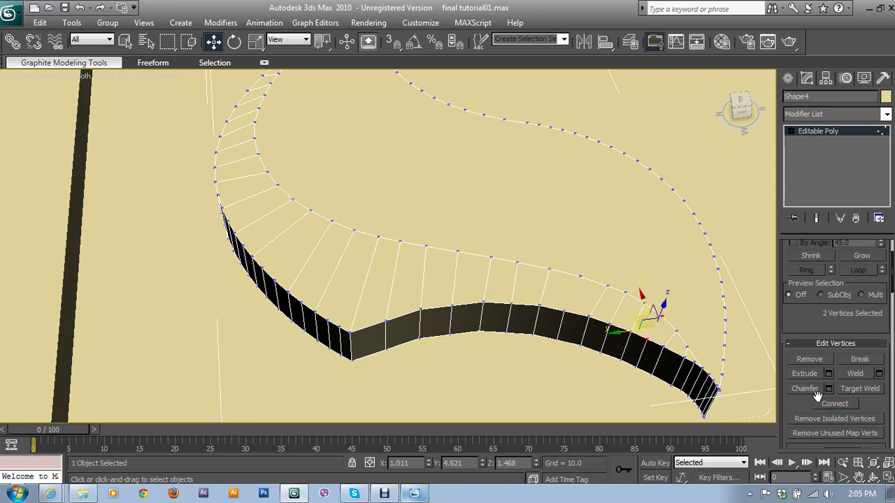
click(834, 403)
click(569, 311)
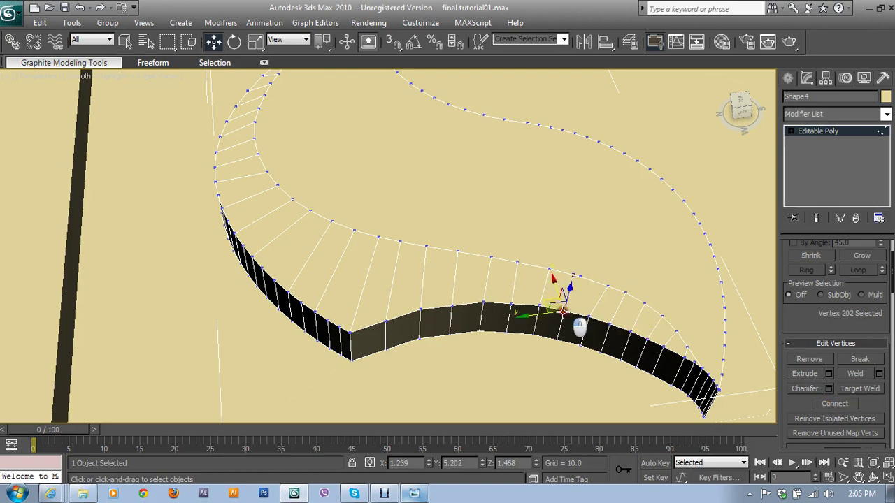
ctrl+click(580, 277)
click(835, 403)
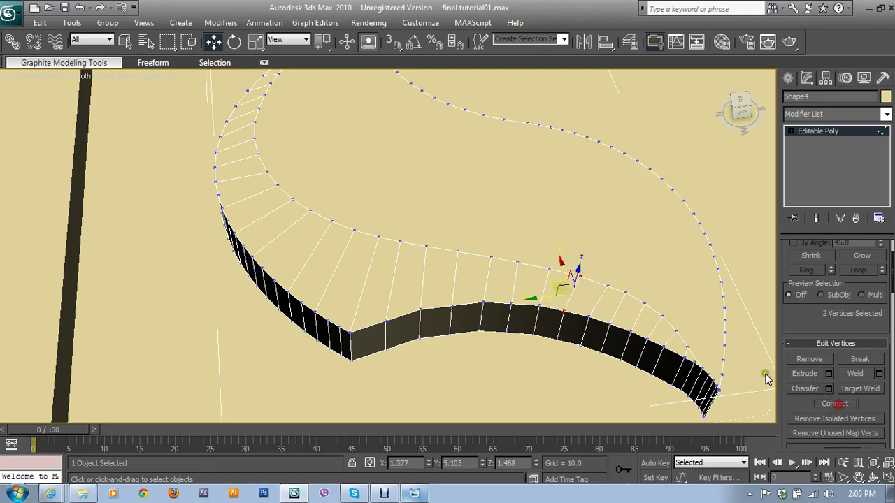
- Frame the whole ribbon mesh and compare it with the carved panel reference photo
mouse_move(484, 255)
alt+middle_down()
mouse_move(390, 262)
mouse_move(463, 246)
mouse_move(401, 233)
mouse_move(470, 242)
alt+middle_up()
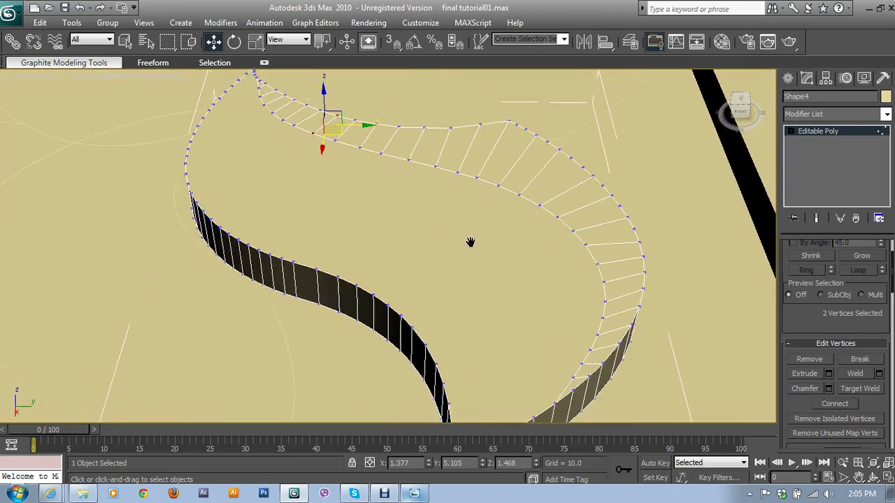
key(z)
click(414, 493)
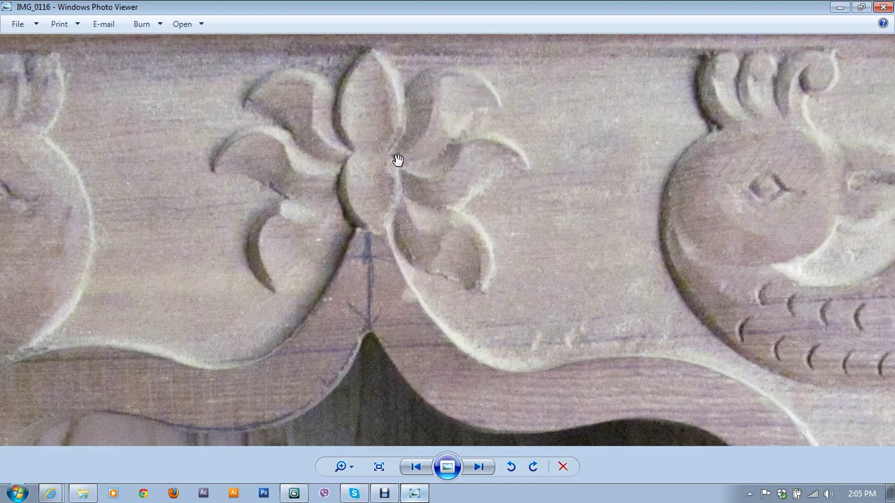
click(841, 7)
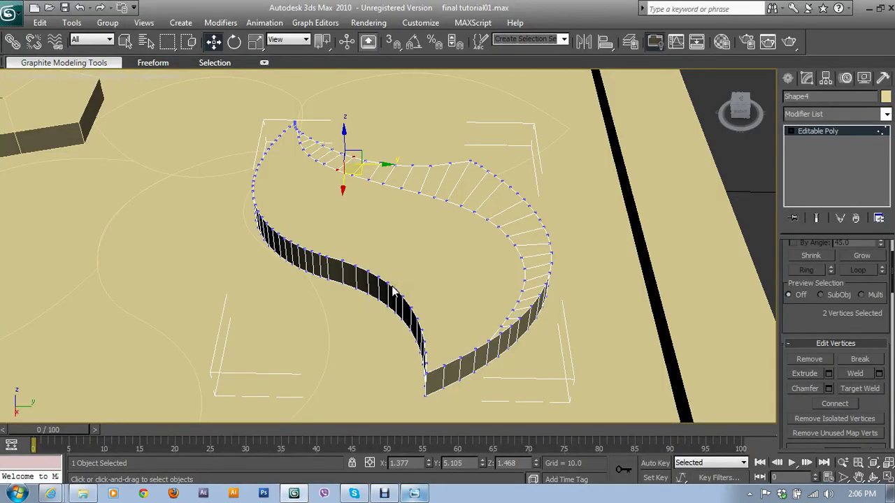
alt+middle_drag(307, 248, 419, 256)
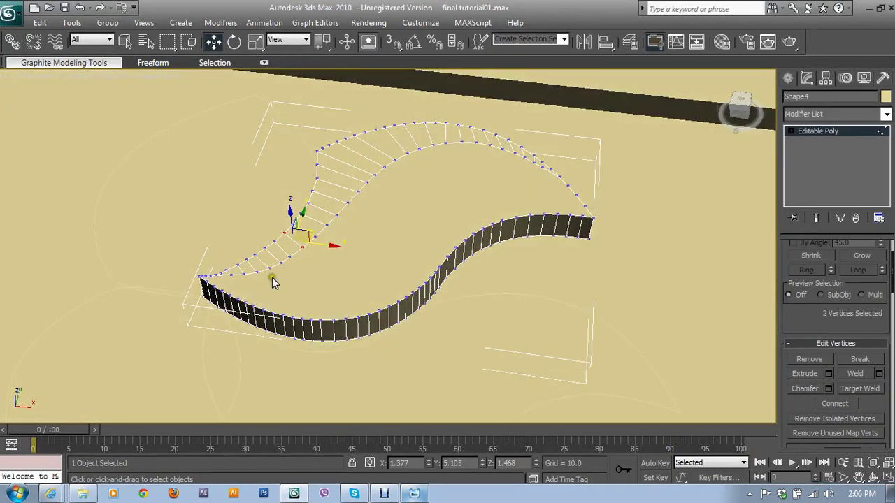
- Maximize the Top viewport in wireframe and zoom in on the curve junction
key(alt+w)
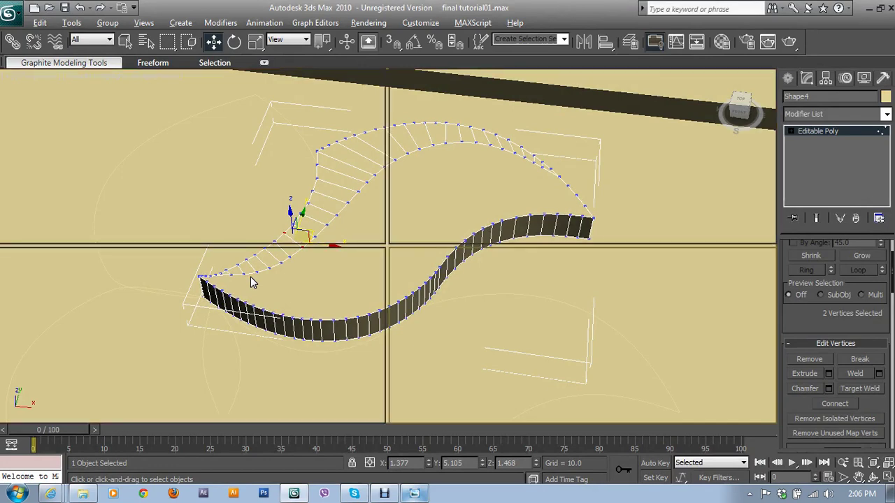
key(alt+w)
middle_drag(346, 266, 470, 150)
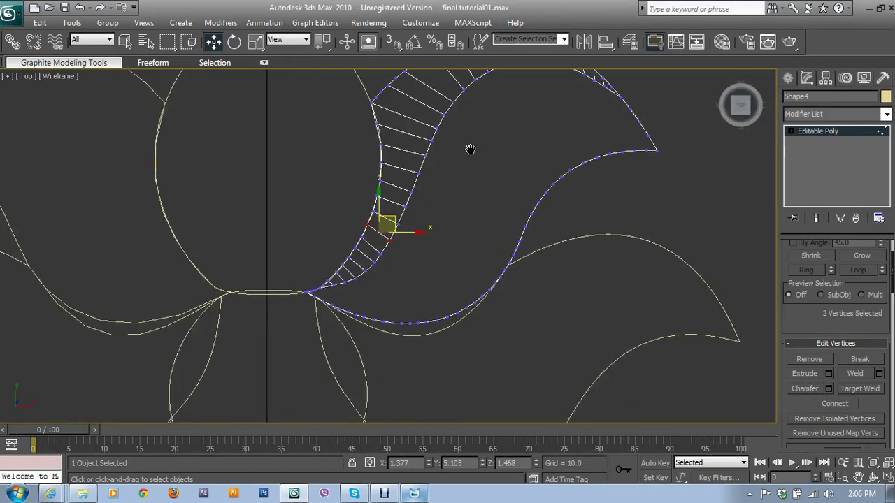
middle_drag(406, 243, 440, 202)
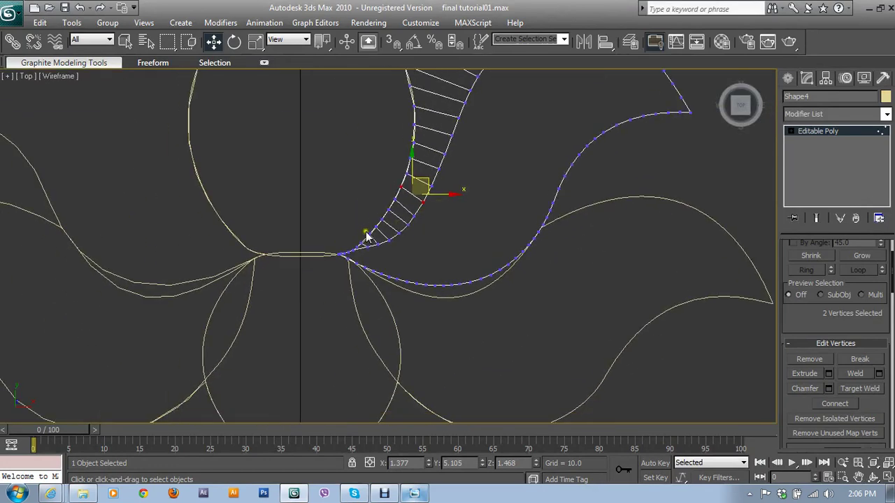
scroll(365, 237, up, 1)
scroll(366, 240, up, 1)
scroll(359, 242, up, 2)
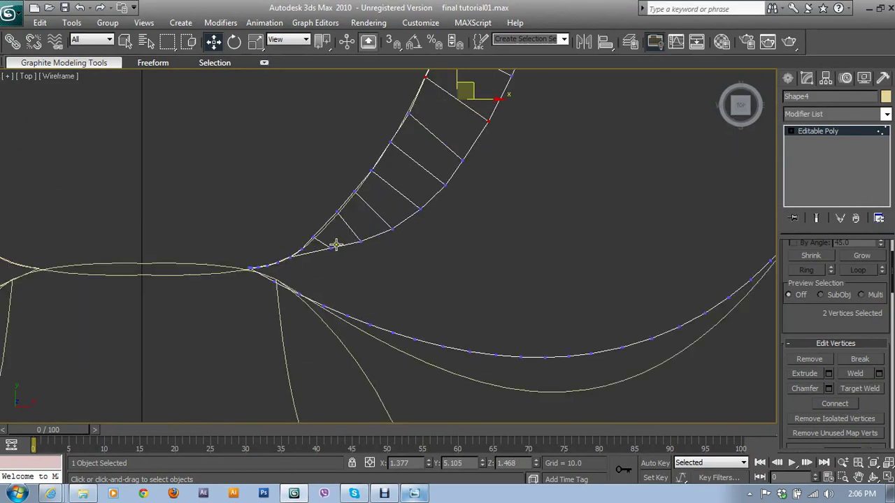
- Box-select the junction vertices, deselect them again, and return to four viewports
drag(200, 227, 275, 304)
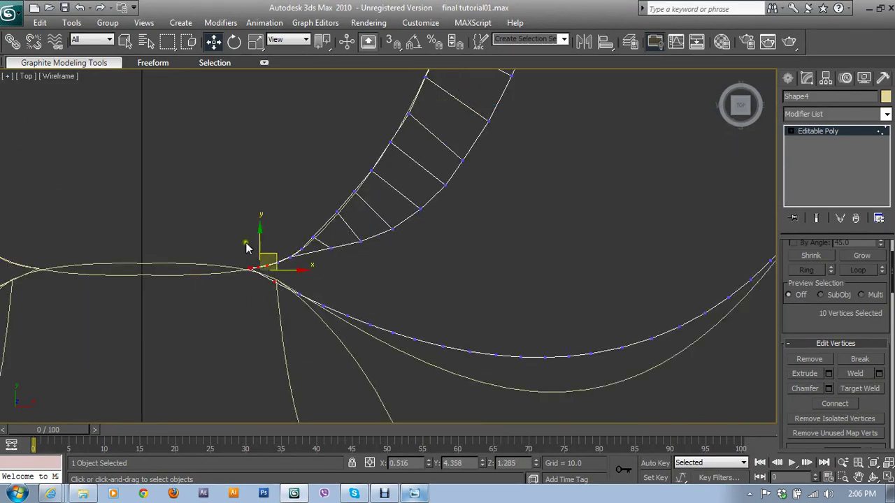
click(247, 255)
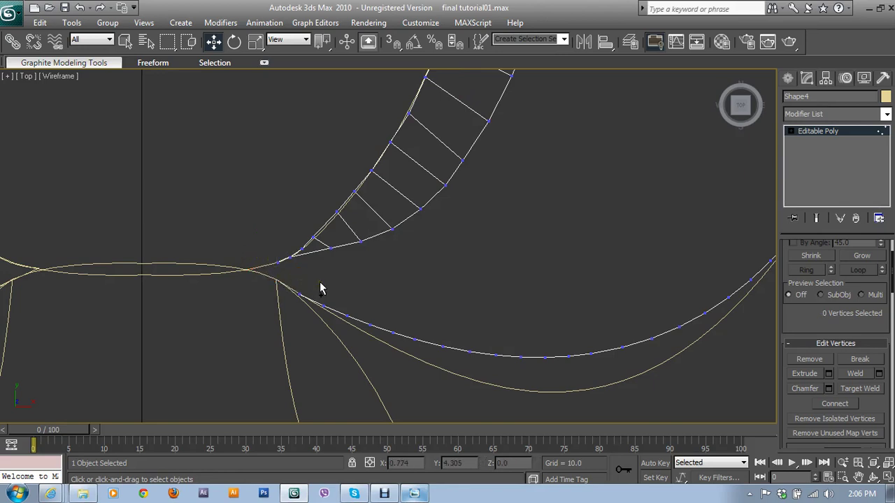
key(ctrl+z)
mouse_move(216, 247)
mouse_down()
mouse_move(260, 289)
mouse_move(272, 288)
mouse_up()
alt+click(273, 281)
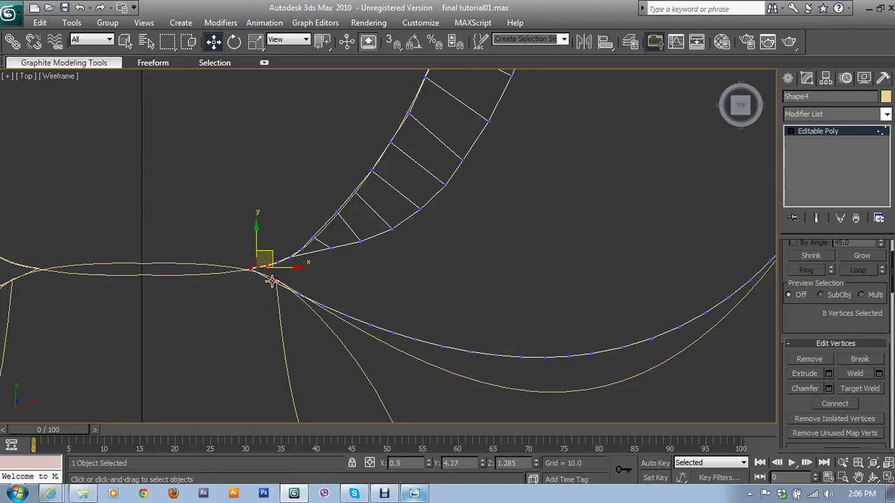
click(276, 291)
key(alt+w)
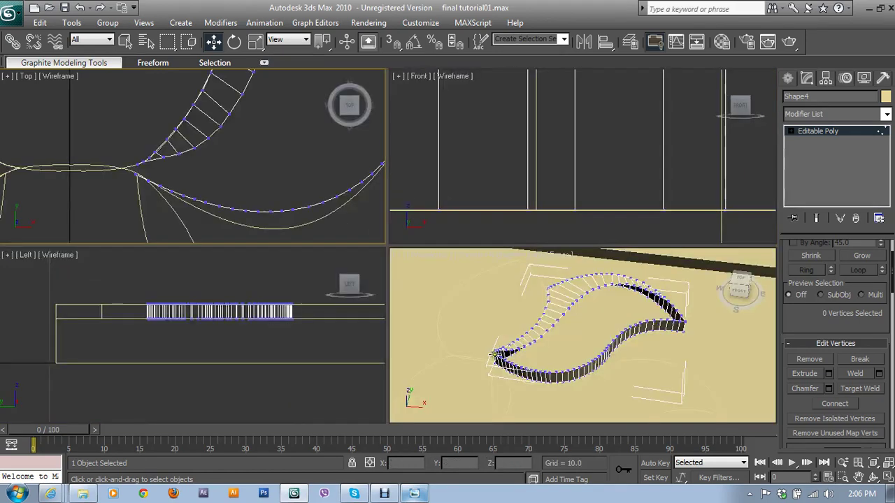
- In the maximized Perspective view, Bridge the wall's two open end edges
key(alt+w)
alt+middle_drag(367, 322, 486, 297)
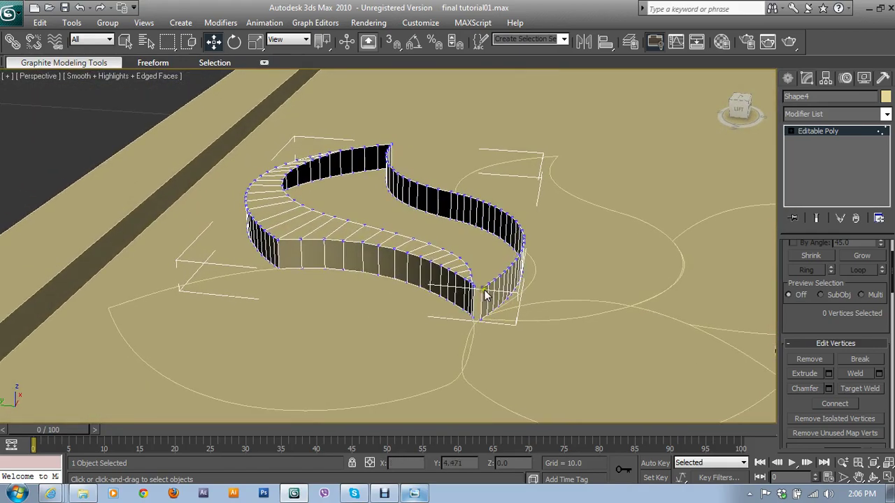
click(813, 131)
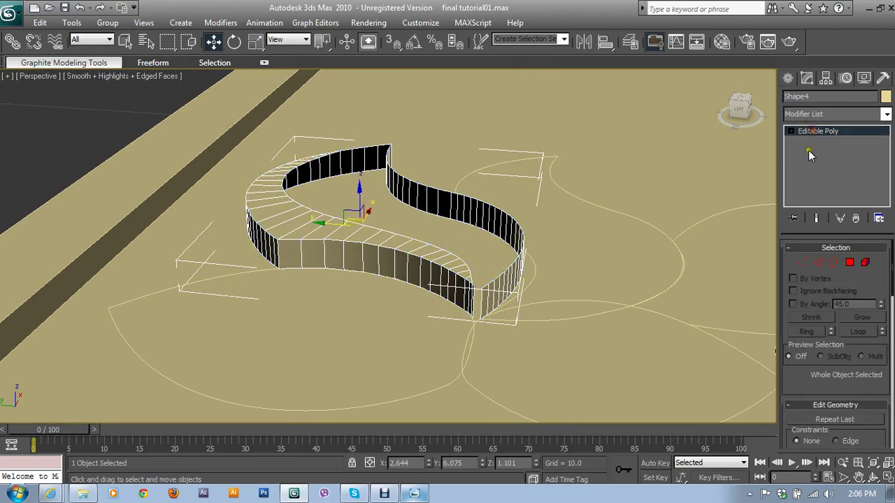
click(821, 263)
click(475, 298)
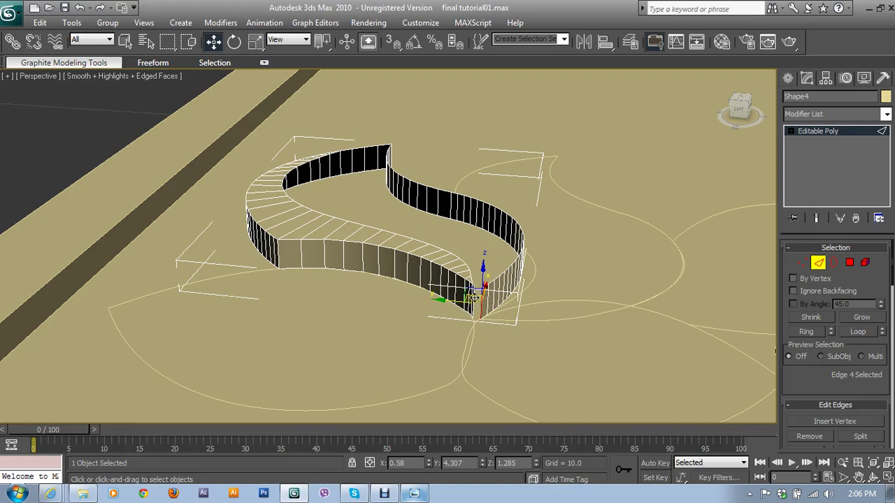
ctrl+click(477, 295)
scroll(839, 393, down, 3)
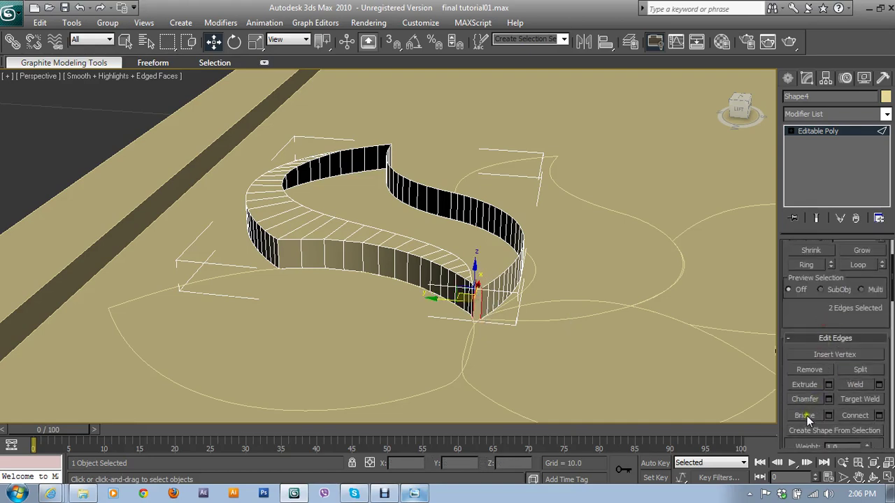
click(805, 416)
mouse_move(596, 287)
alt+middle_down()
mouse_move(536, 287)
mouse_move(467, 313)
alt+middle_up()
- Select the open top border loop in Border mode and Cap it
click(827, 131)
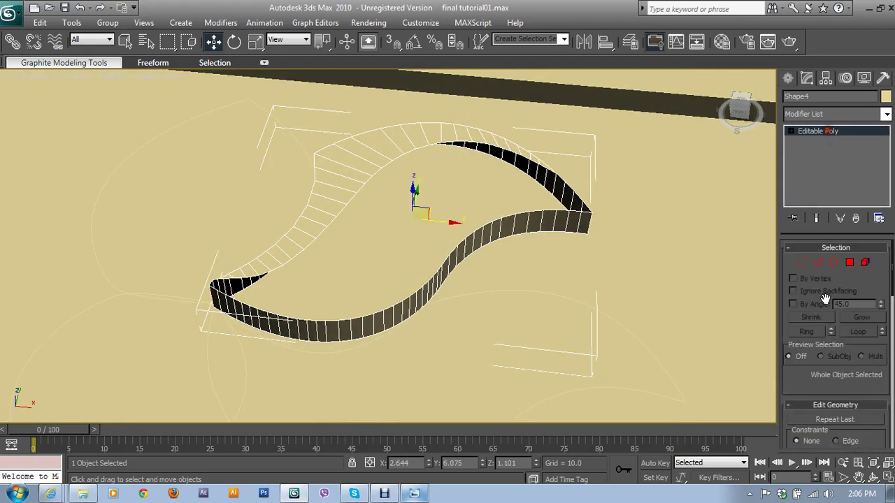
click(836, 262)
click(368, 196)
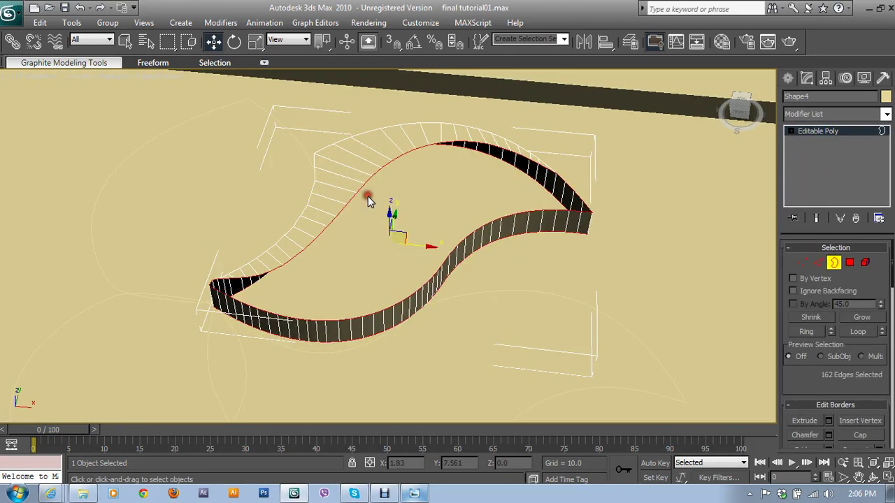
scroll(836, 363, down, 3)
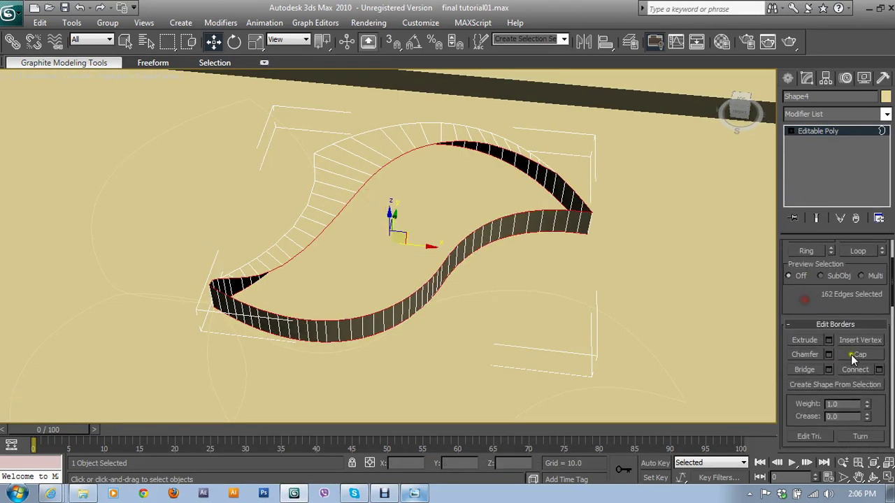
click(860, 355)
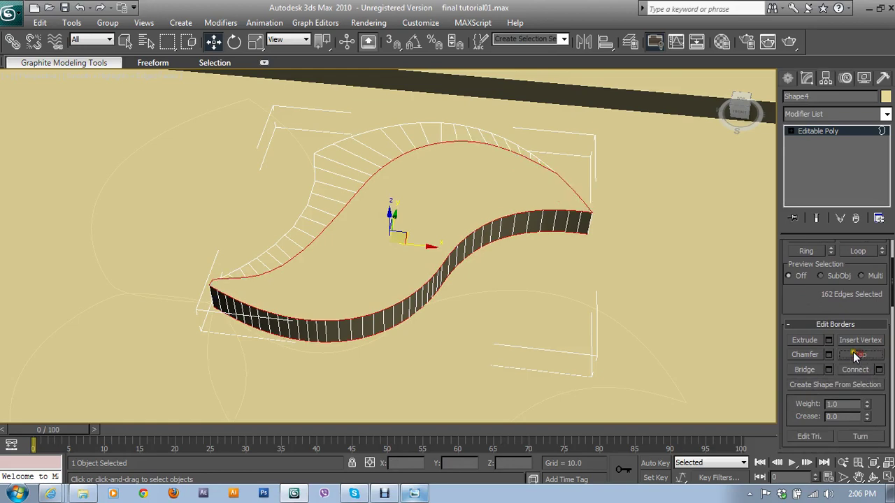
click(815, 134)
mouse_move(427, 257)
alt+middle_down()
mouse_move(444, 284)
mouse_move(464, 244)
alt+middle_up()
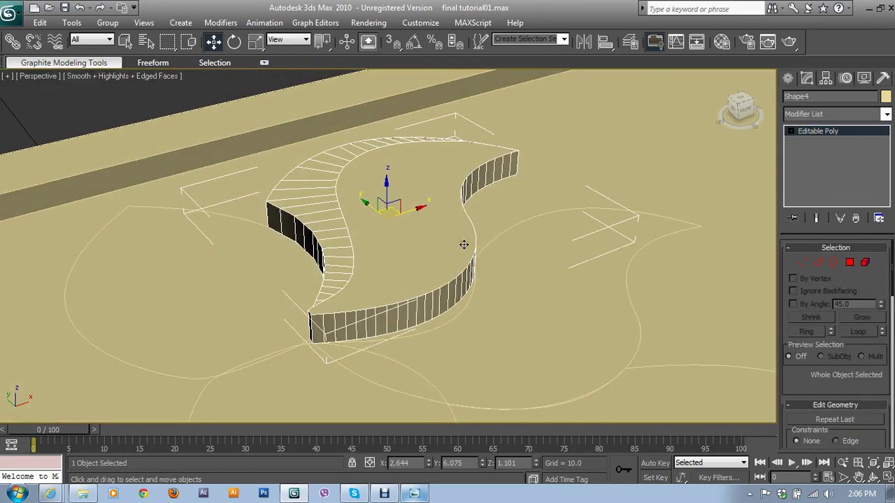
click(803, 262)
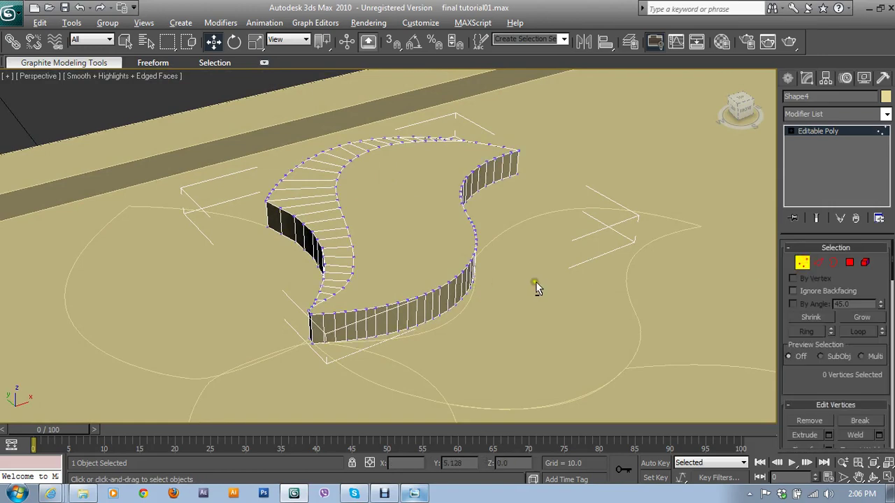
- Select the stray edge on the upper wall in Edge mode and Remove it
mouse_move(536, 284)
alt+middle_down()
mouse_move(399, 310)
mouse_move(513, 308)
mouse_move(489, 276)
mouse_move(539, 296)
mouse_move(514, 295)
alt+middle_up()
scroll(516, 296, up, 2)
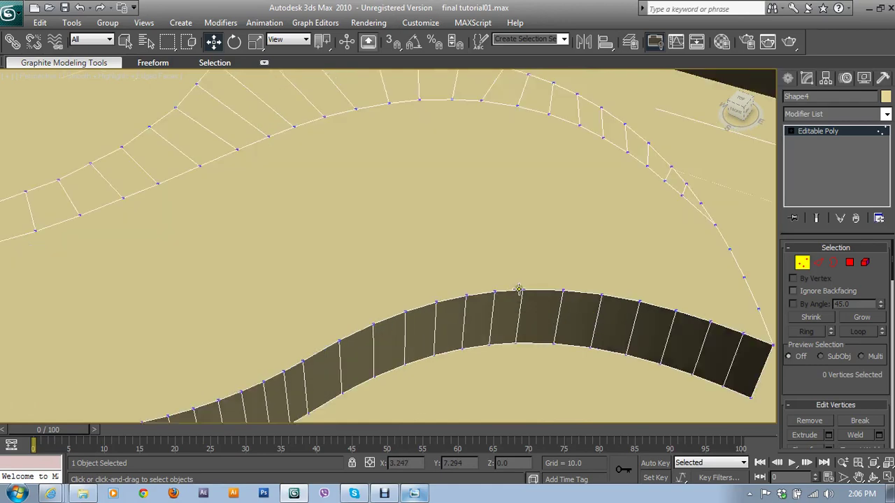
click(495, 292)
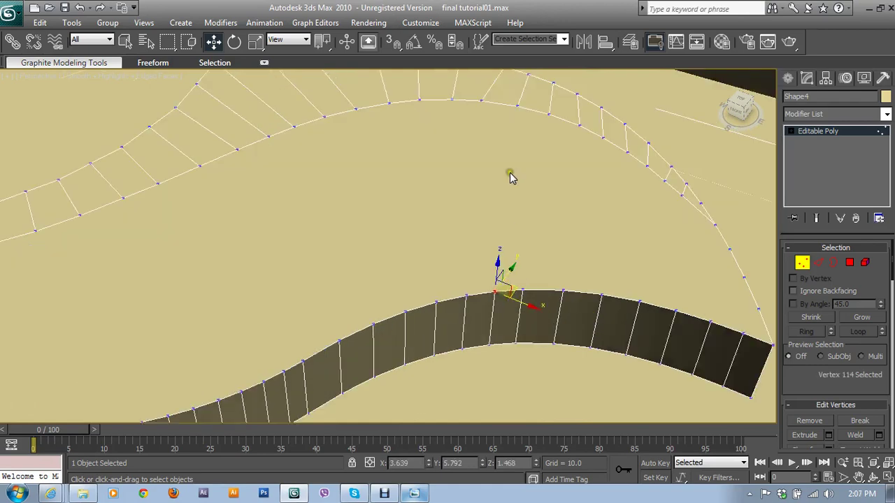
alt+middle_drag(510, 173, 519, 253)
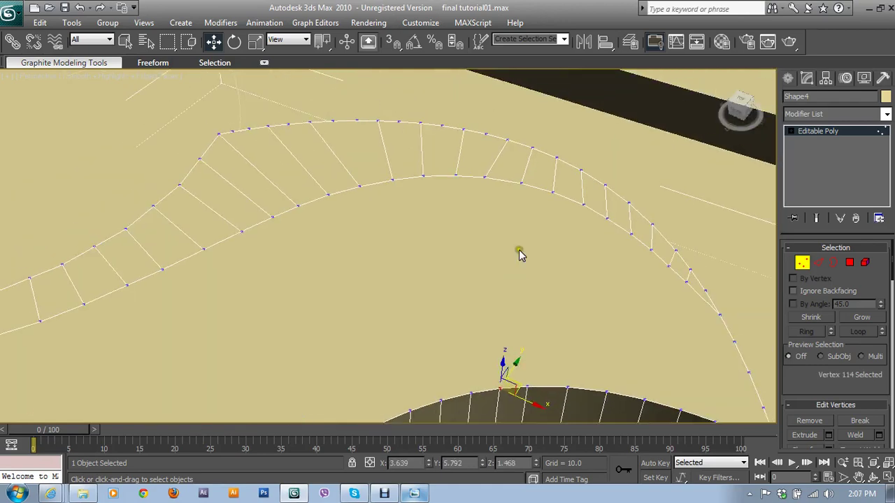
click(820, 262)
click(495, 150)
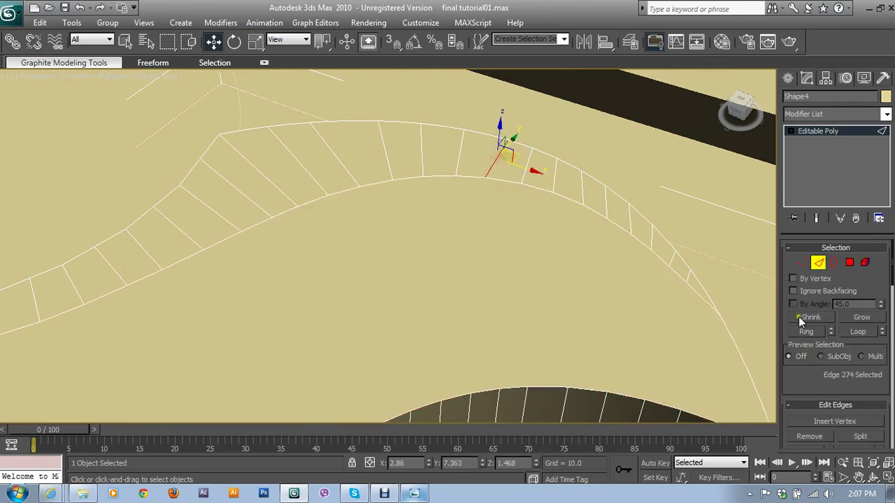
scroll(814, 374, down, 2)
click(812, 400)
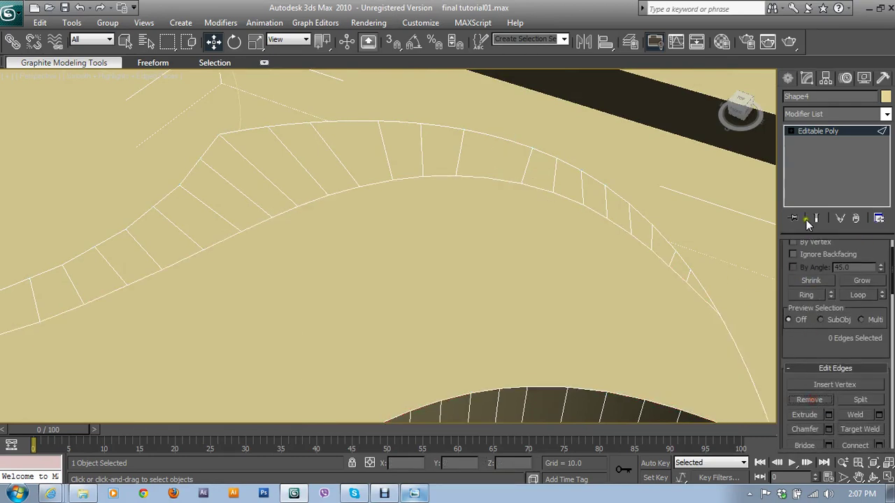
- Connect the top wall vertex to the vertex below it, then exit to object level
click(791, 131)
click(814, 141)
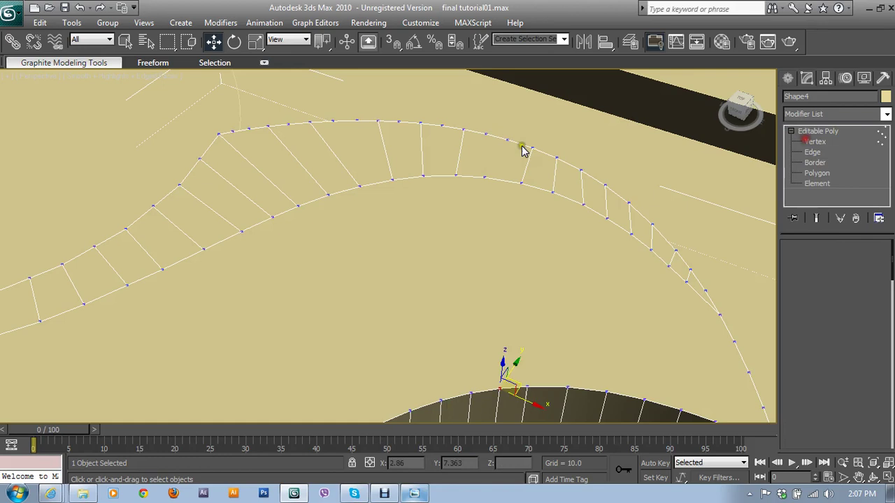
click(484, 134)
ctrl+click(484, 177)
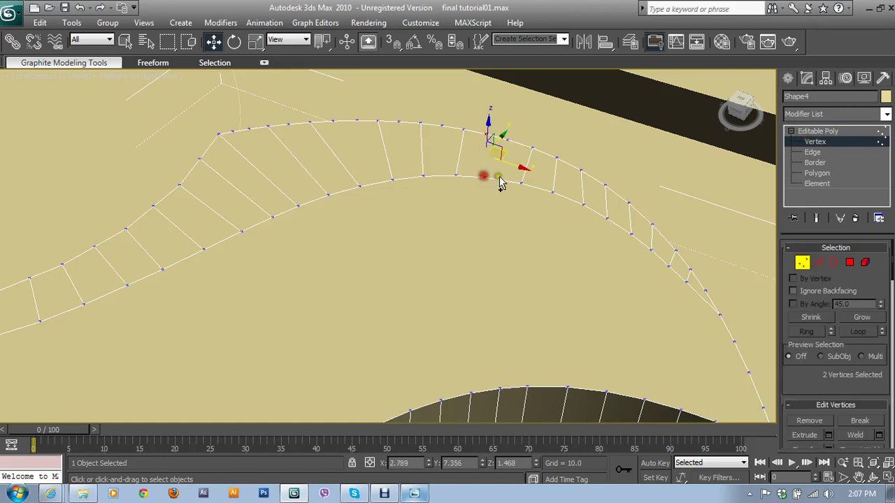
scroll(815, 435, down, 3)
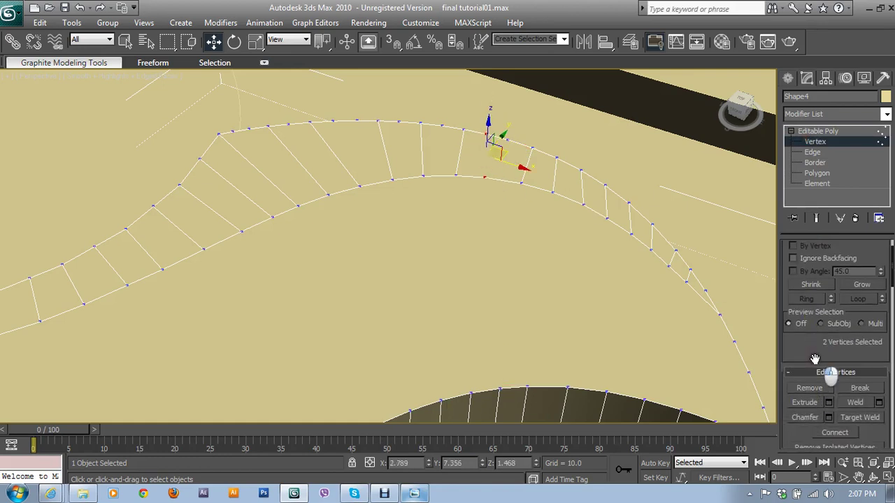
click(836, 388)
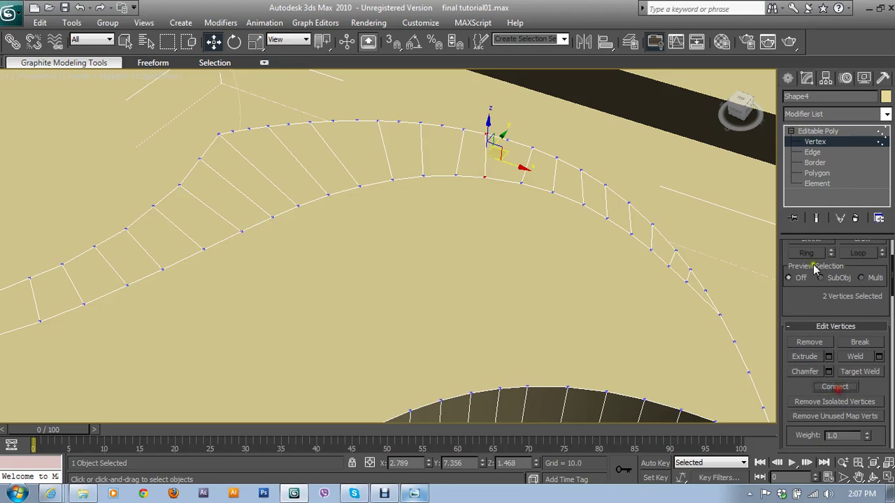
click(811, 143)
scroll(507, 279, down, 3)
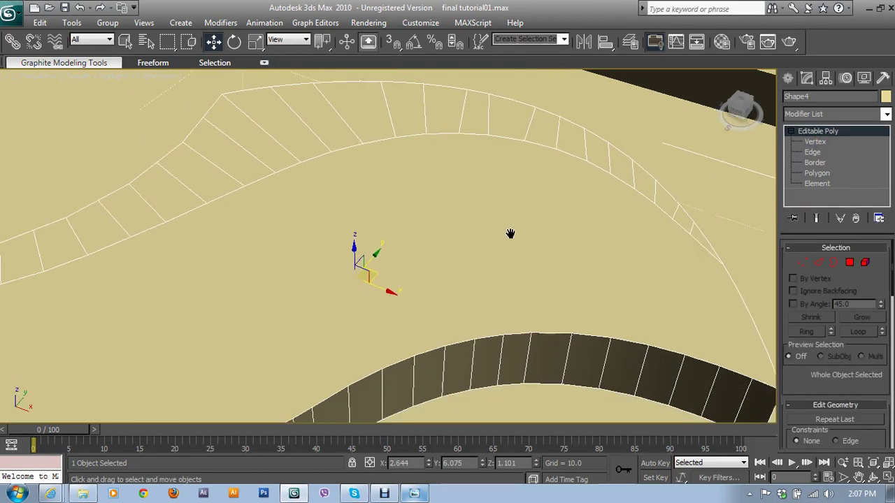
scroll(518, 233, down, 2)
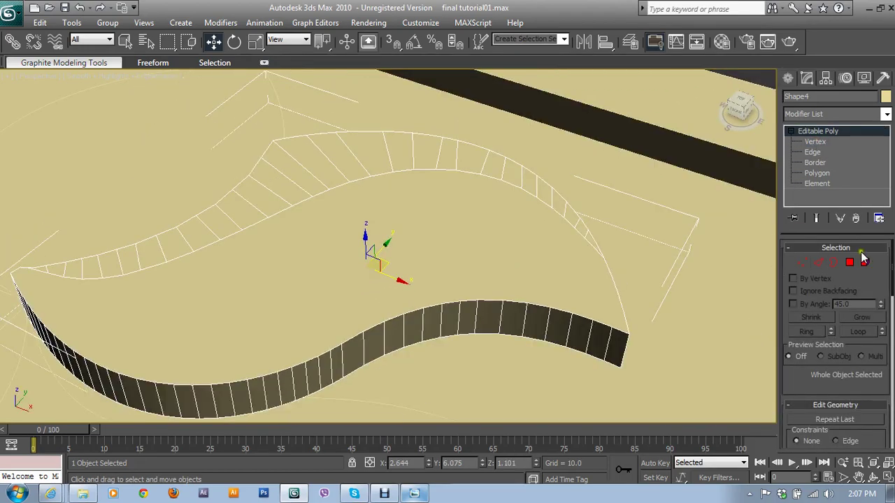
- Connect the first lower-curve vertices to their opposite upper-curve vertices with new edges
click(802, 262)
click(441, 305)
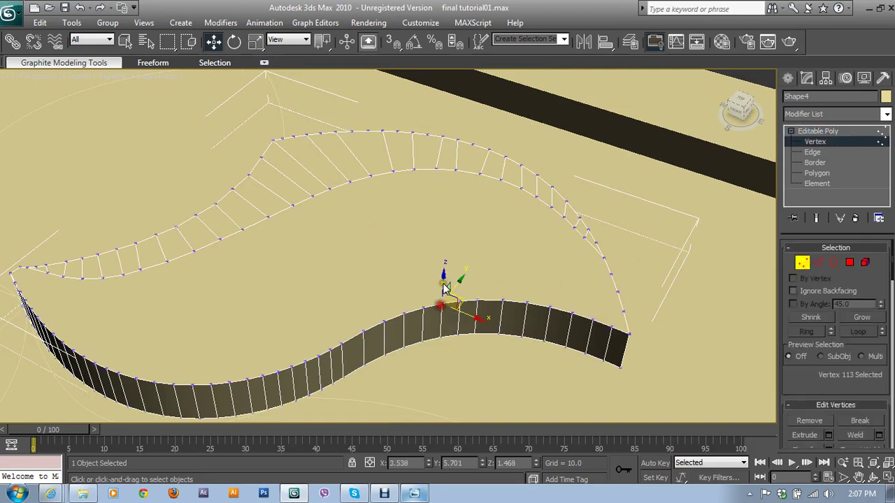
ctrl+click(419, 171)
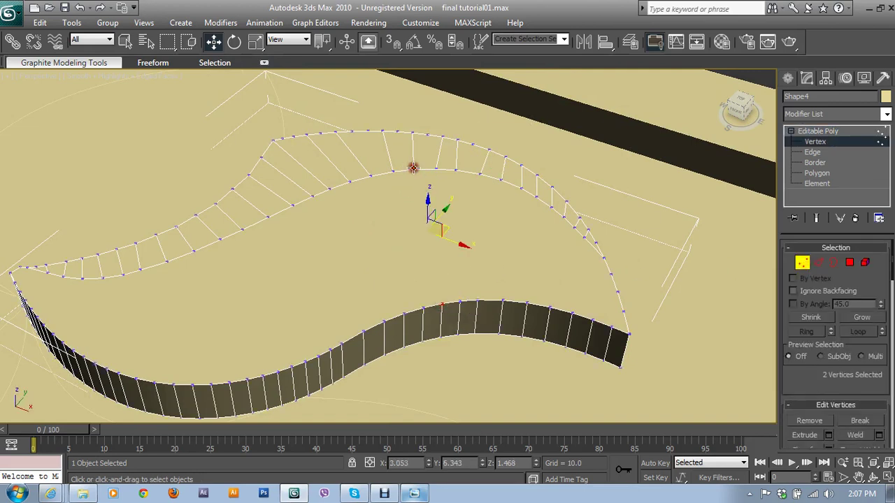
scroll(839, 377, down, 3)
click(846, 393)
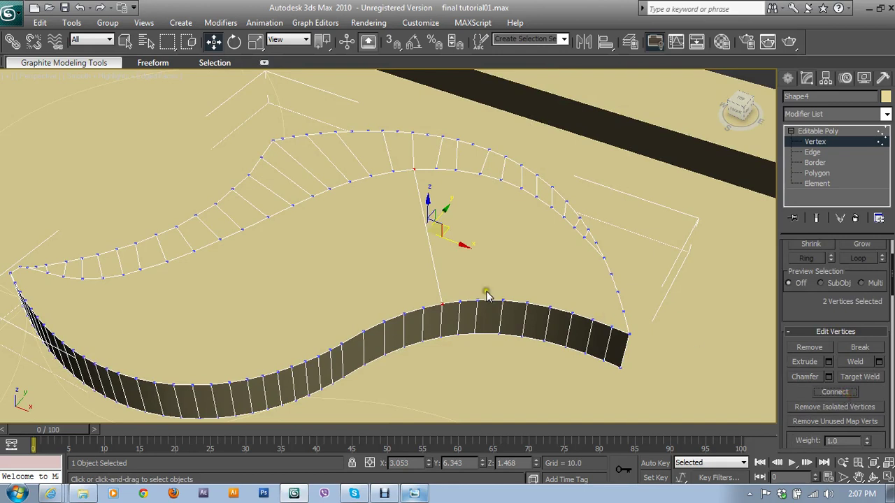
drag(460, 302, 479, 301)
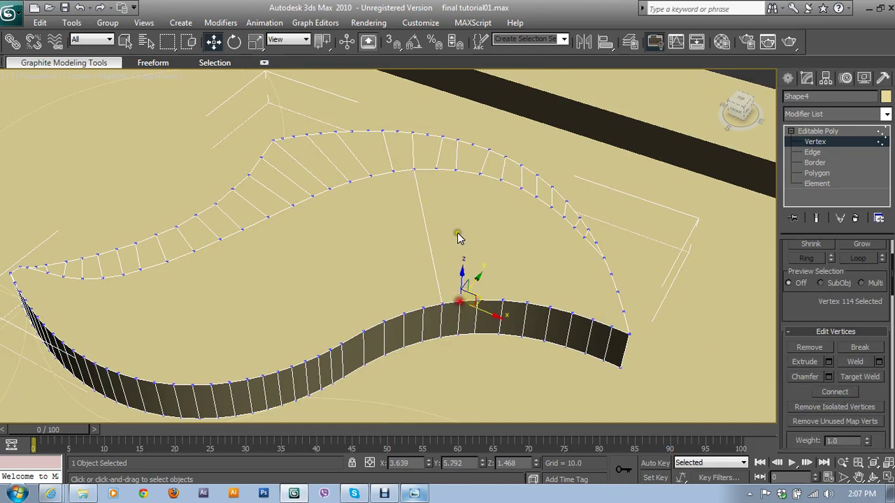
click(834, 392)
click(481, 302)
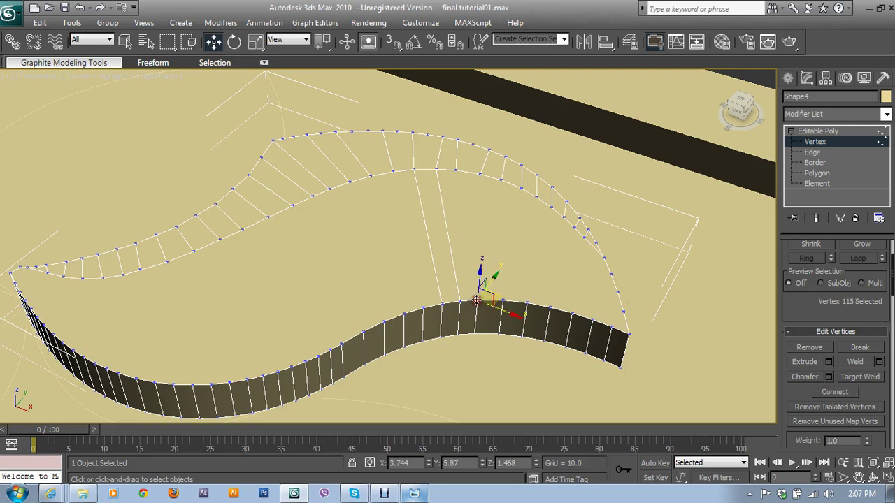
ctrl+click(478, 174)
click(834, 392)
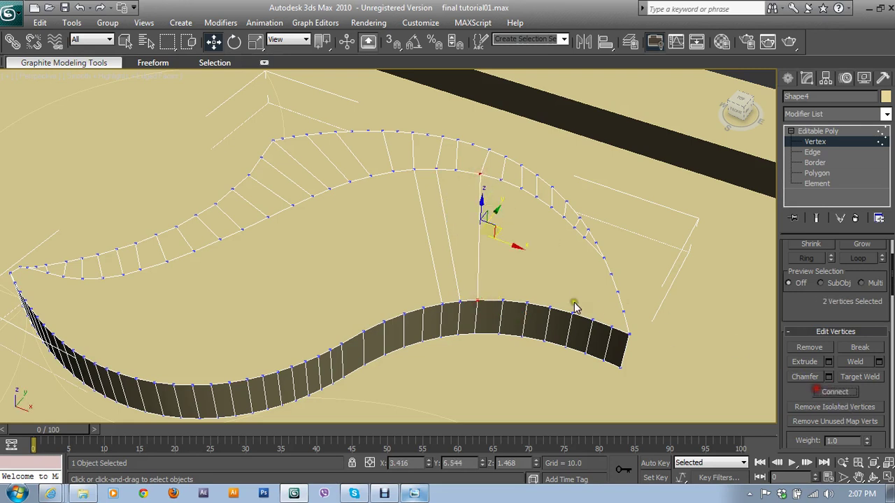
- Link three more lower-curve vertices to their opposite upper-curve vertices toward the right end
click(508, 307)
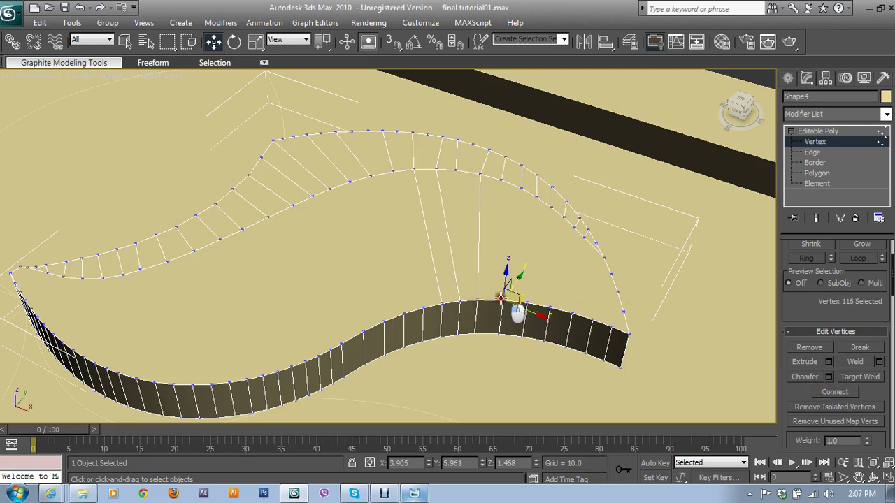
ctrl+click(522, 187)
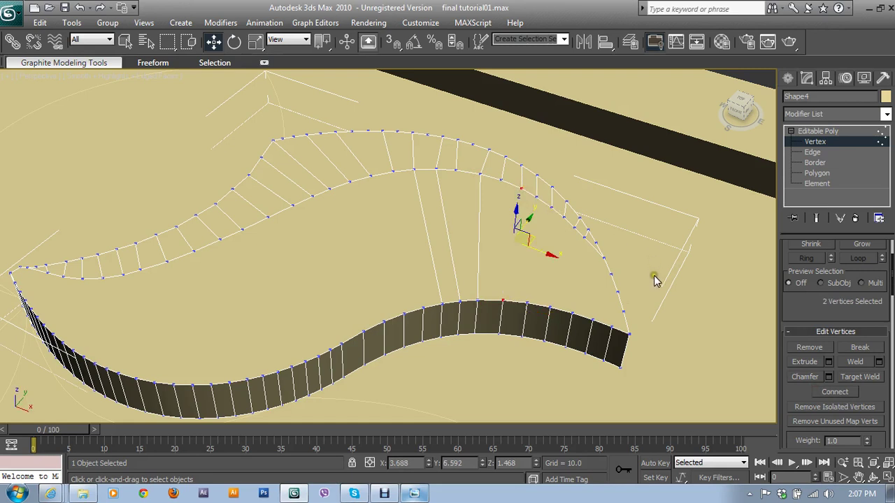
click(834, 392)
click(526, 303)
ctrl+click(536, 202)
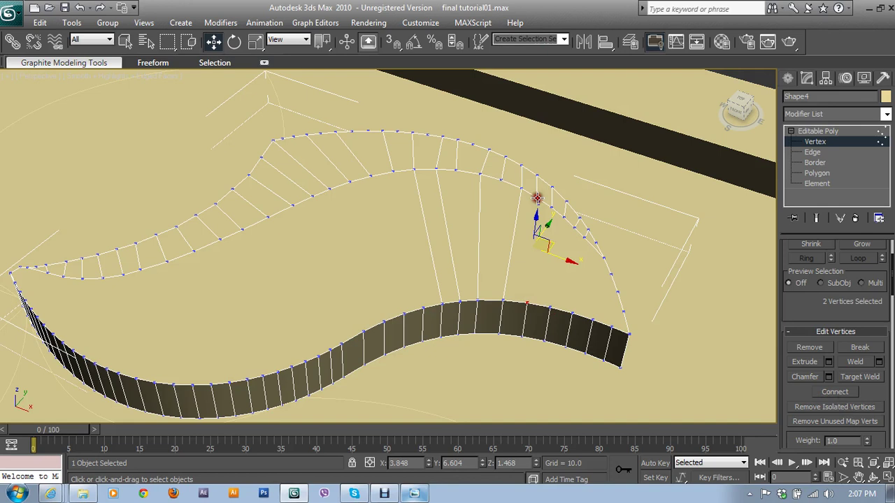
click(834, 392)
click(549, 308)
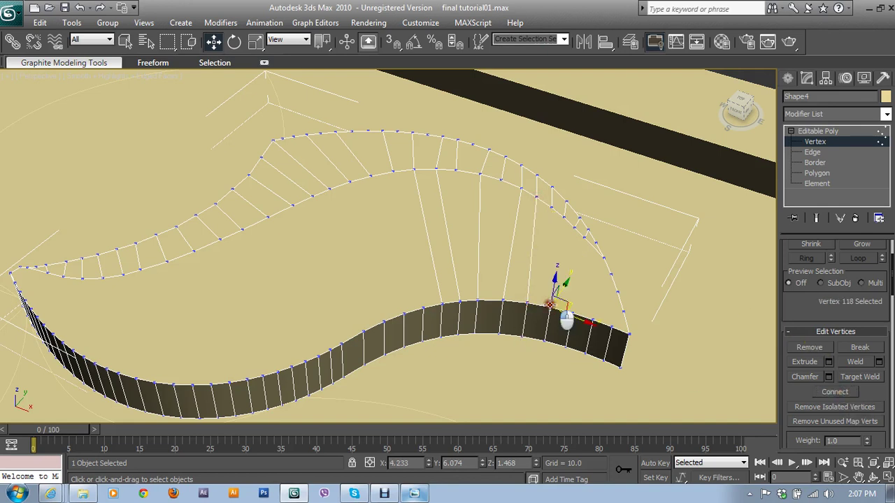
ctrl+click(563, 217)
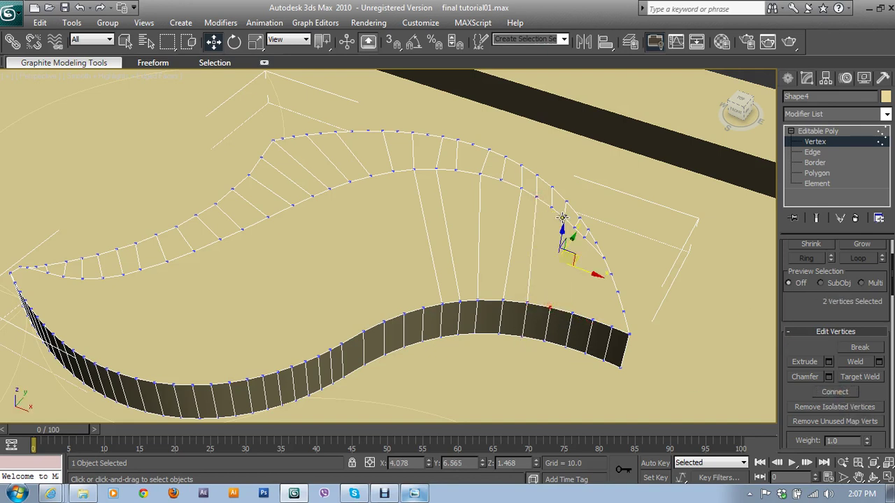
click(827, 391)
click(566, 316)
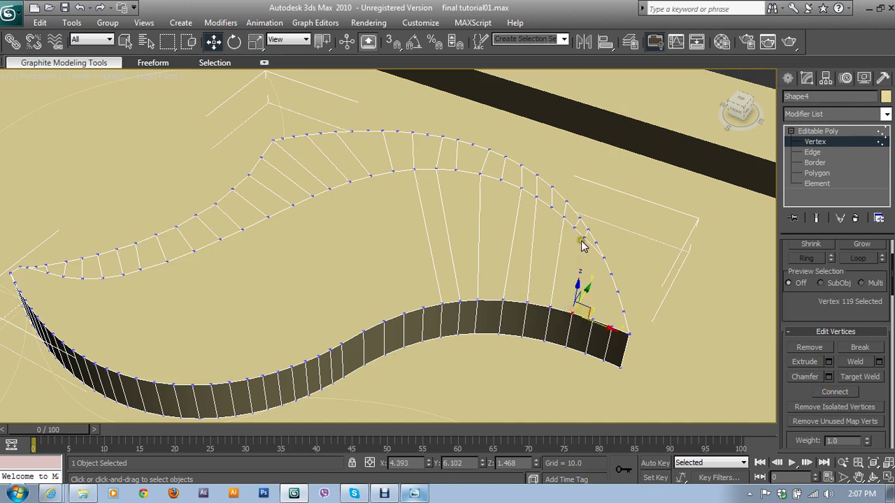
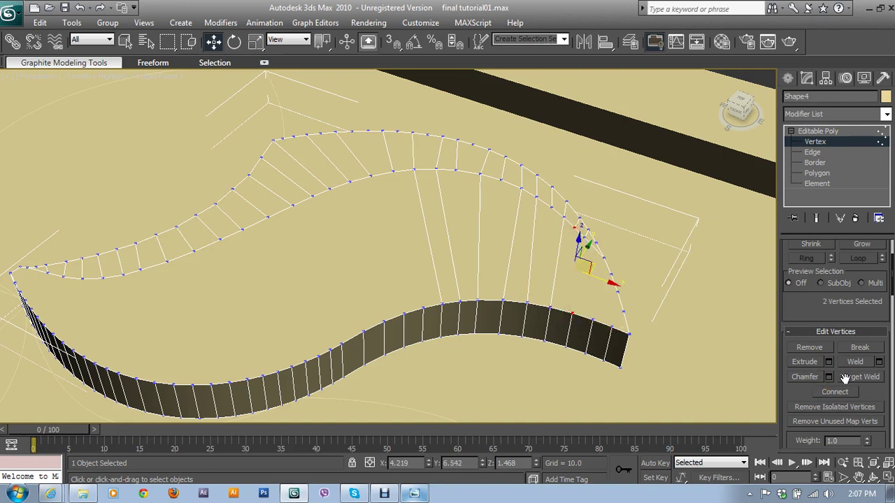
- Connect the first vertex pairs near the leaf's right tip with crosswise edges
click(834, 392)
click(589, 318)
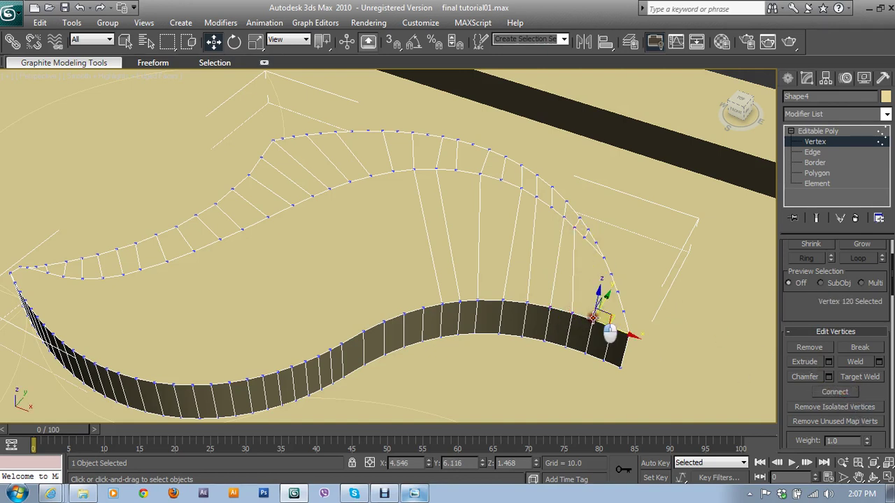
ctrl+click(586, 237)
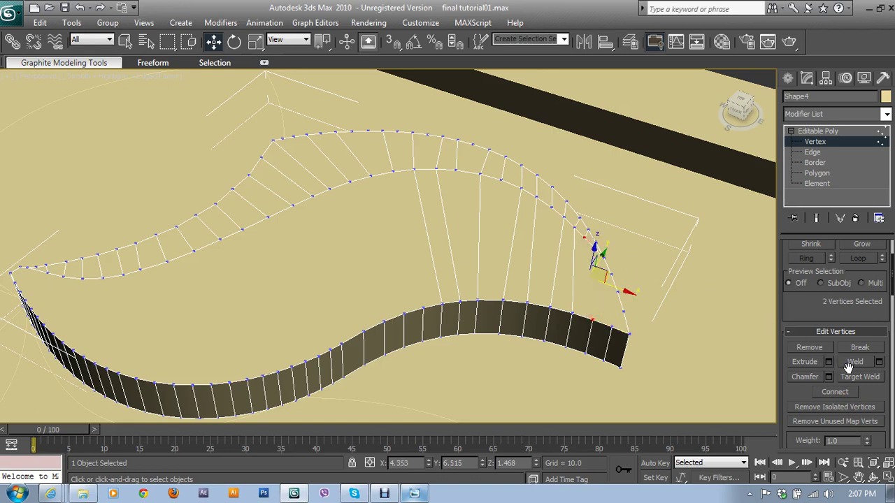
click(835, 393)
click(610, 329)
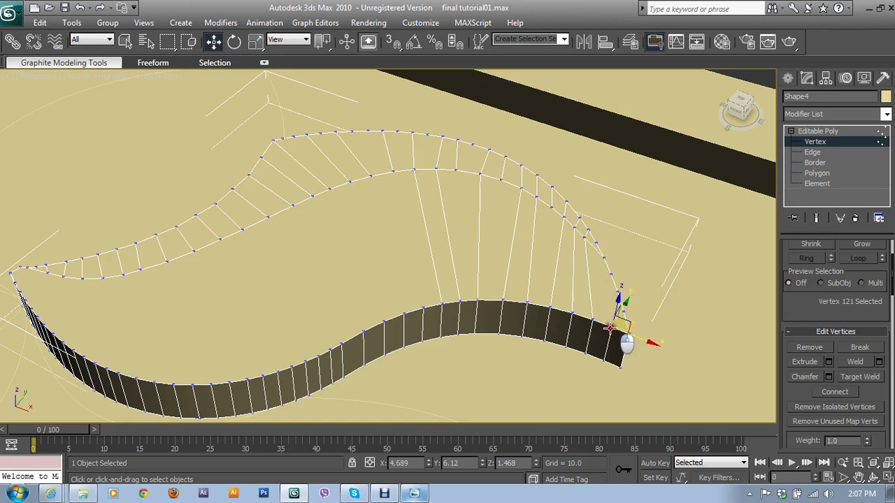
ctrl+click(602, 259)
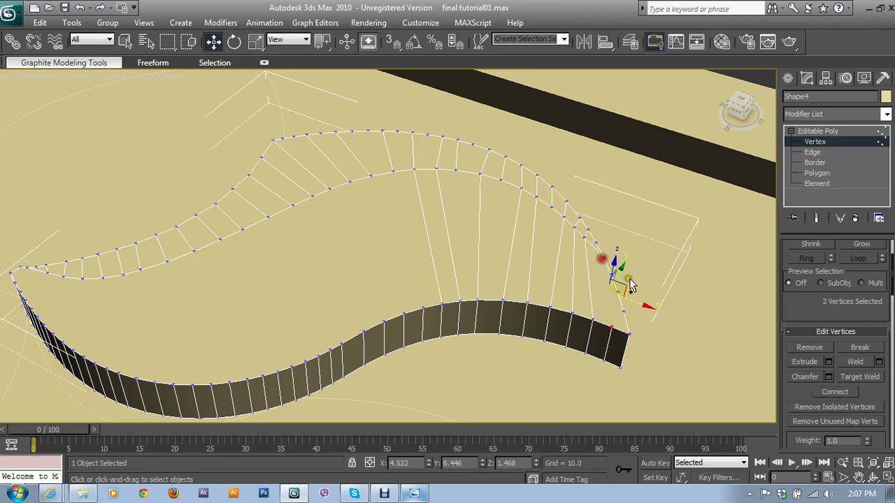
click(844, 390)
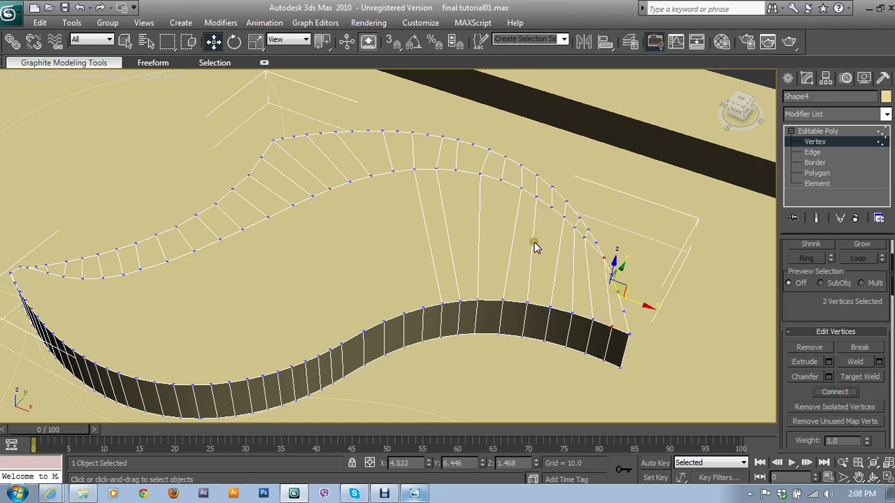
- Add crosswise edges joining lower-border vertices to their opposite upper-border vertices, moving left
click(423, 305)
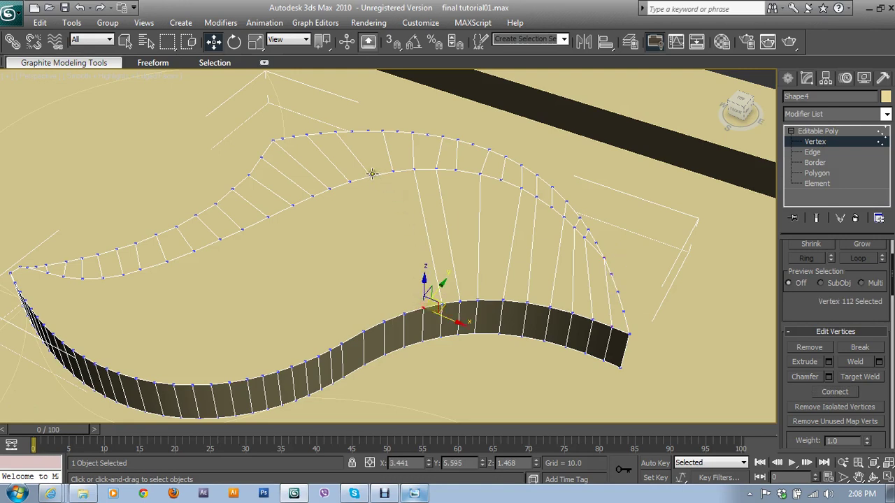
ctrl+click(371, 175)
click(835, 393)
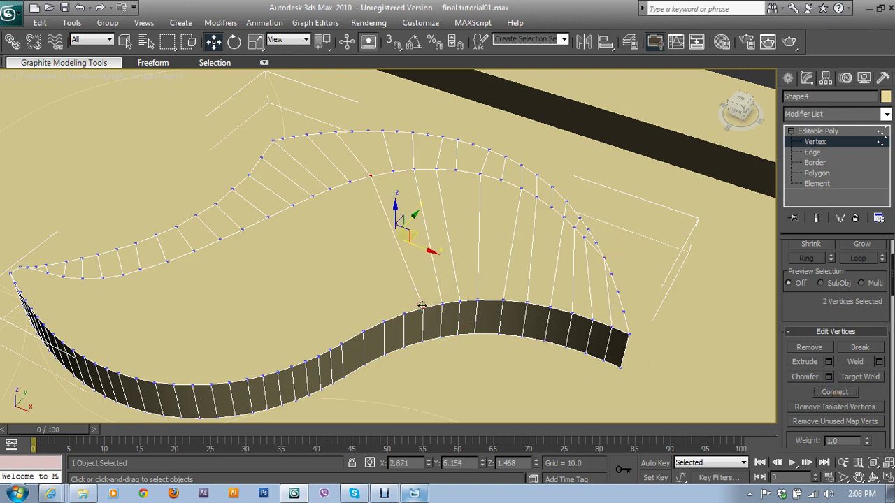
ctrl+click(396, 171)
alt+click(371, 175)
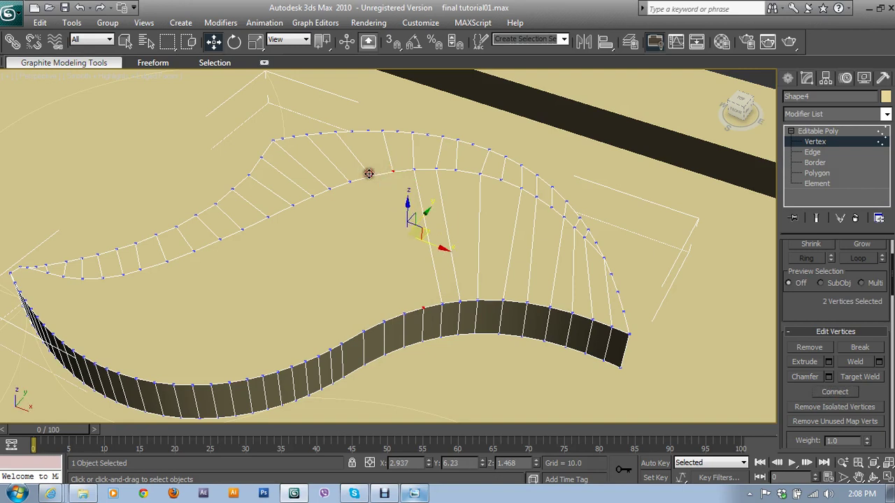
click(834, 392)
click(404, 313)
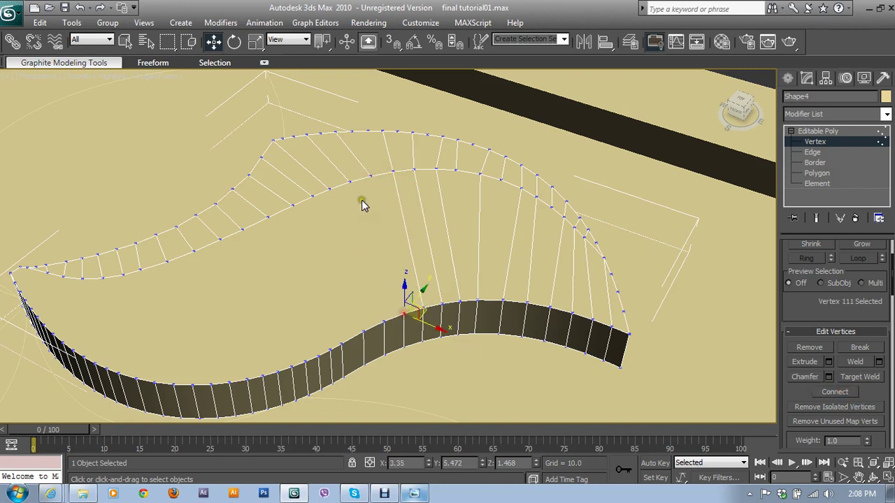
ctrl+click(370, 175)
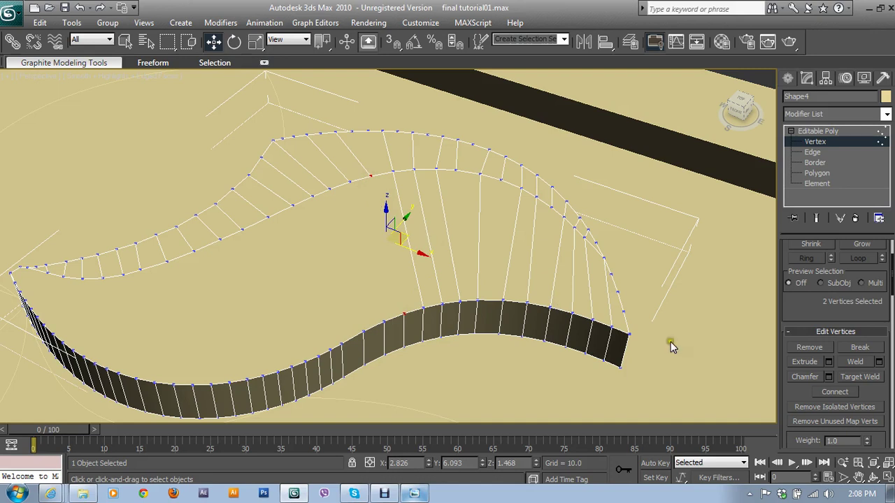
click(825, 393)
- Connect two more lower-to-upper vertex pairs across the leaf's width
click(383, 322)
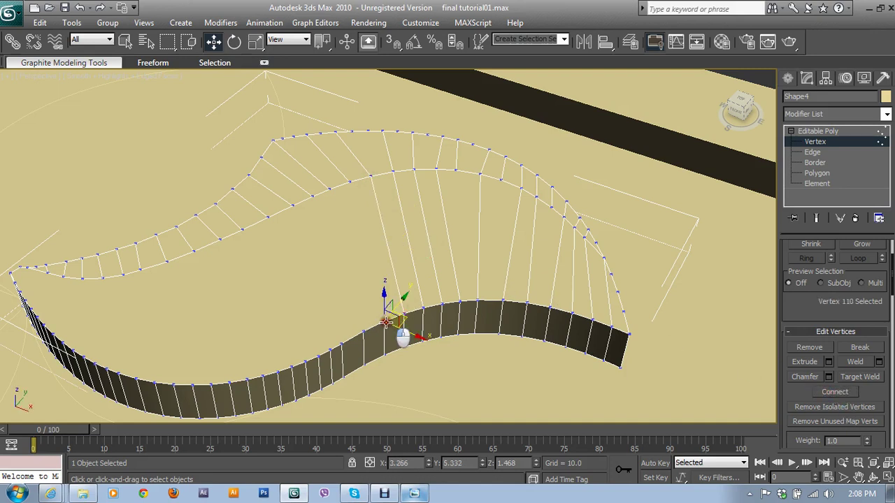
ctrl+click(349, 181)
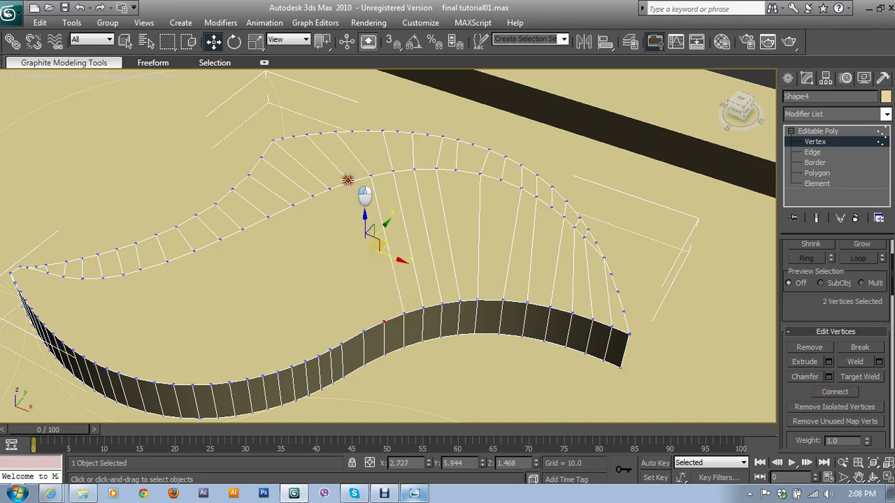
click(828, 392)
click(363, 332)
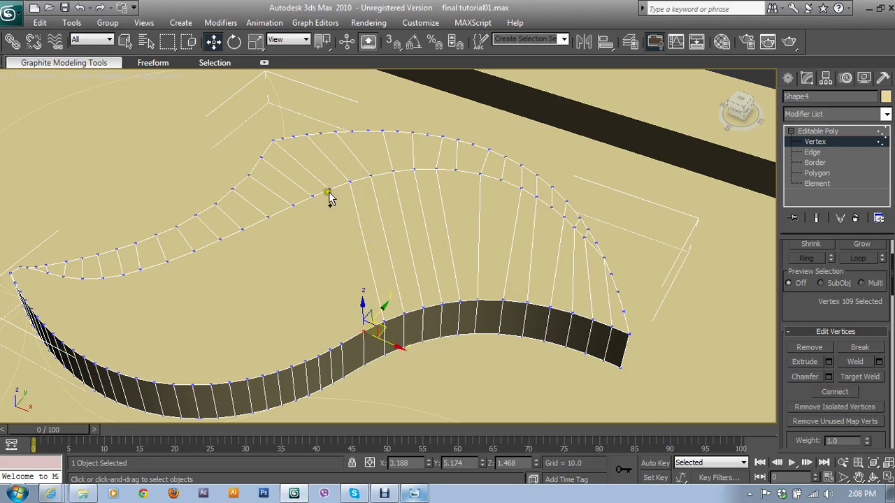
ctrl+click(329, 188)
click(829, 392)
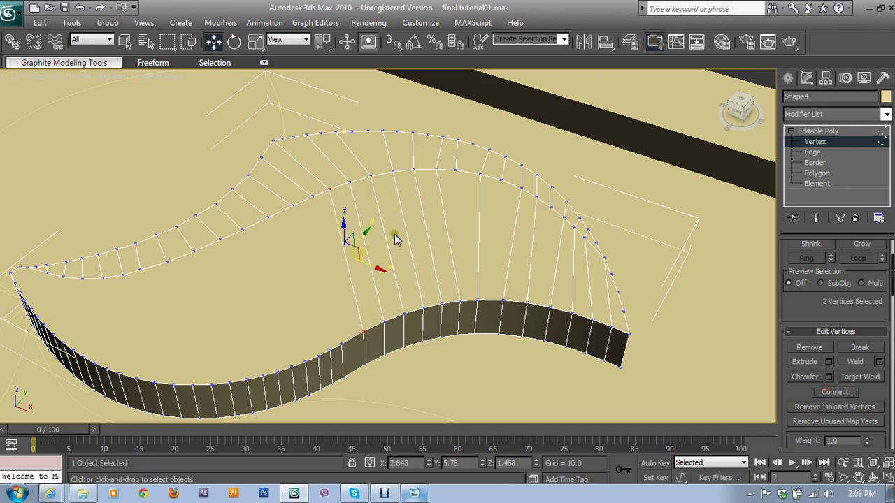
- Join upper-border vertices to their opposite lower vertices with new edges, continuing left
click(313, 196)
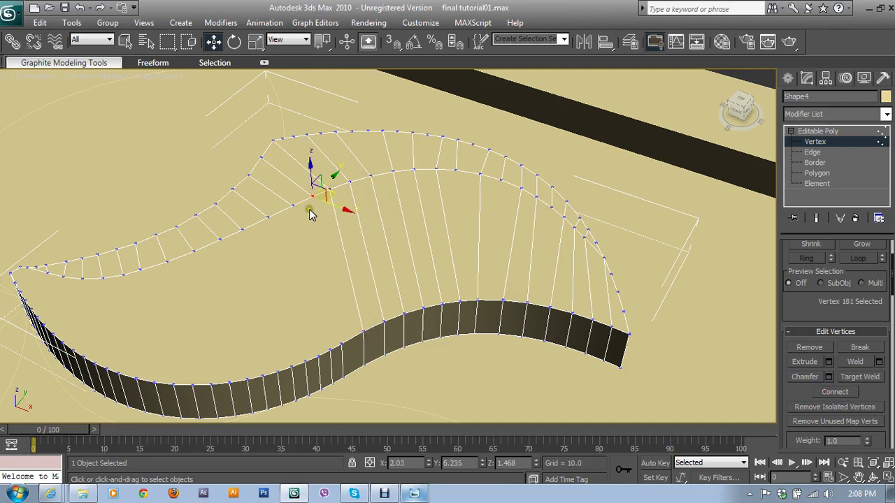
ctrl+click(341, 346)
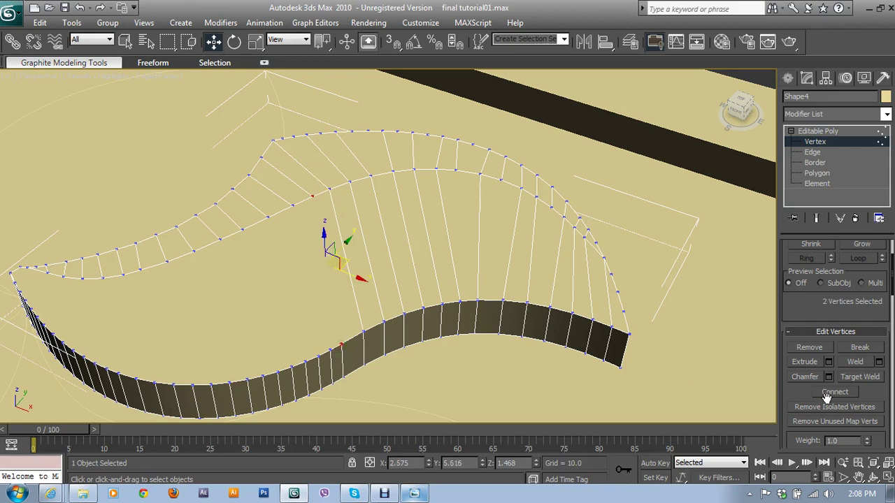
click(292, 203)
ctrl+click(332, 347)
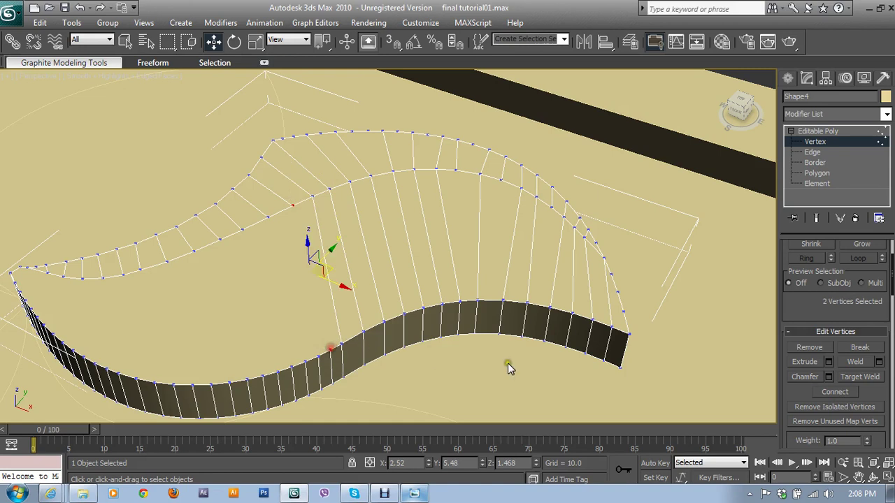
click(835, 391)
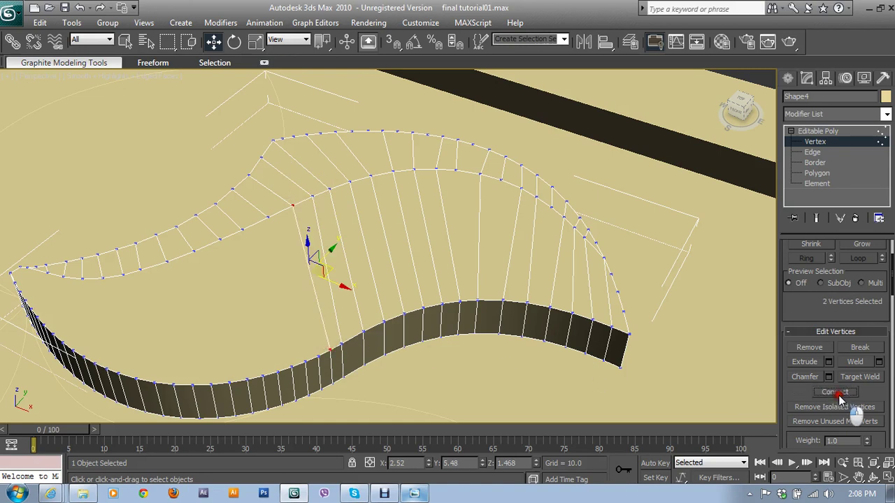
click(267, 218)
ctrl+click(318, 357)
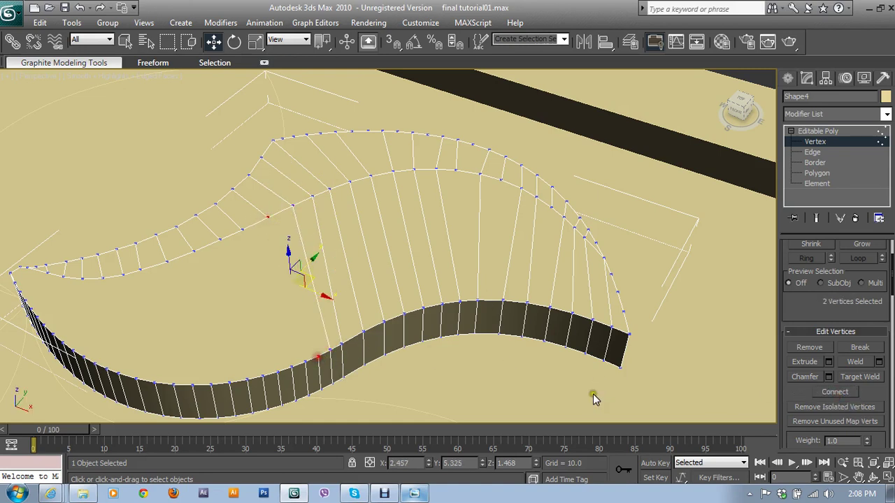
click(813, 392)
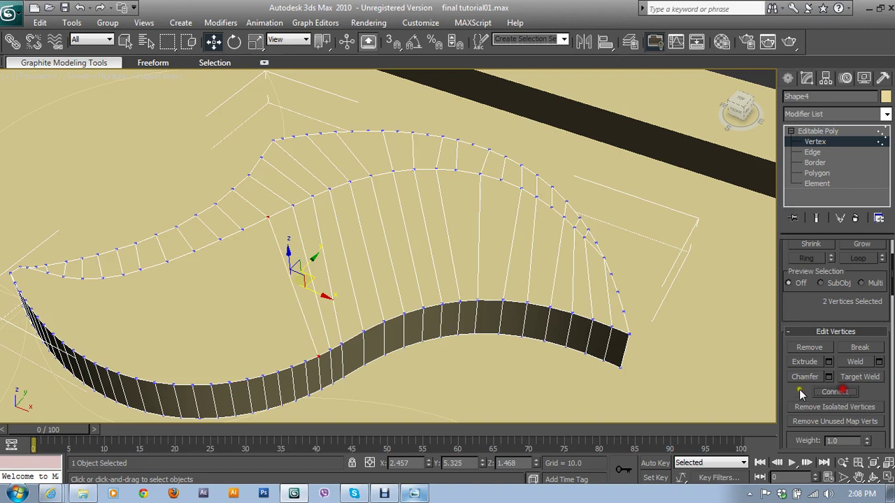
- Connect the remaining upper-to-lower vertex pairs across the leaf toward its left end
click(240, 232)
ctrl+click(305, 362)
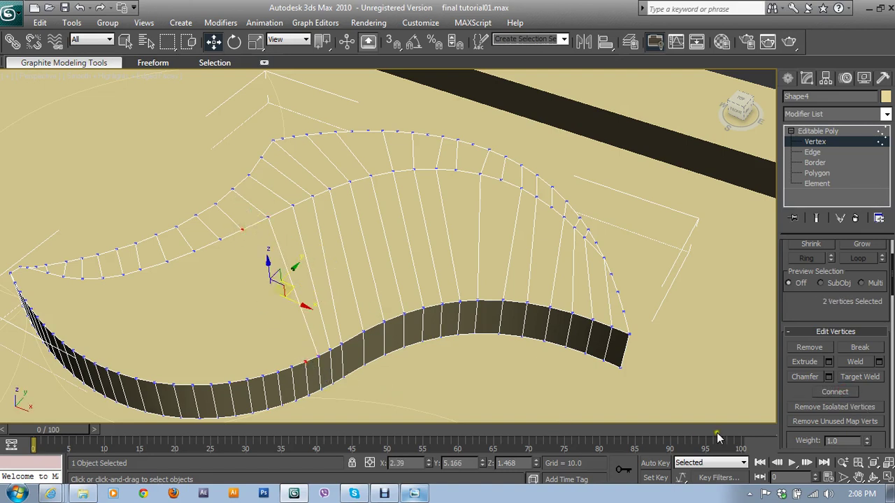
click(219, 239)
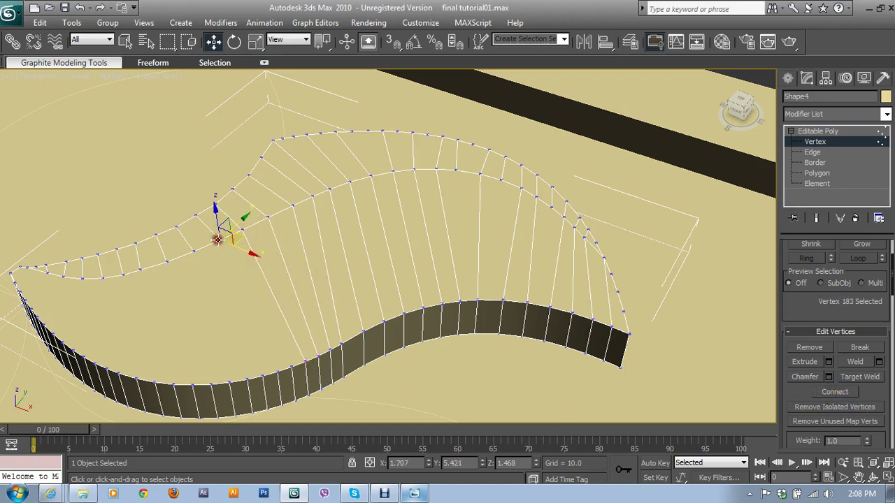
ctrl+click(291, 368)
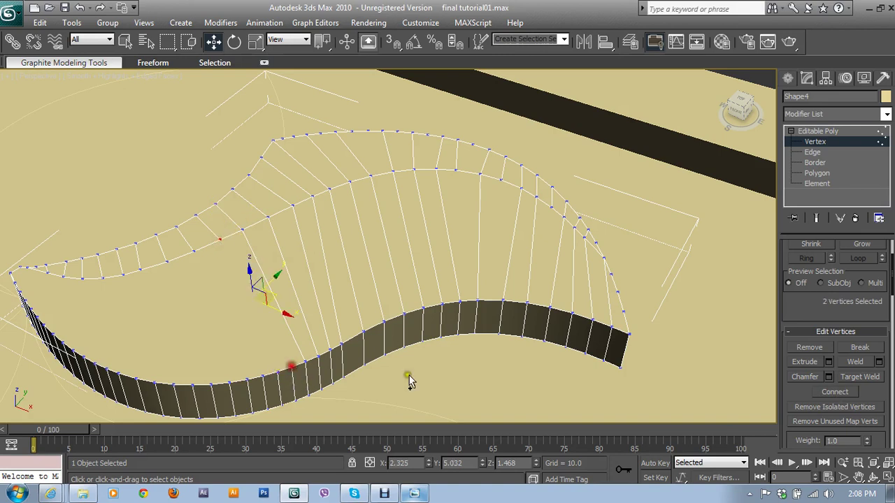
click(836, 392)
click(193, 250)
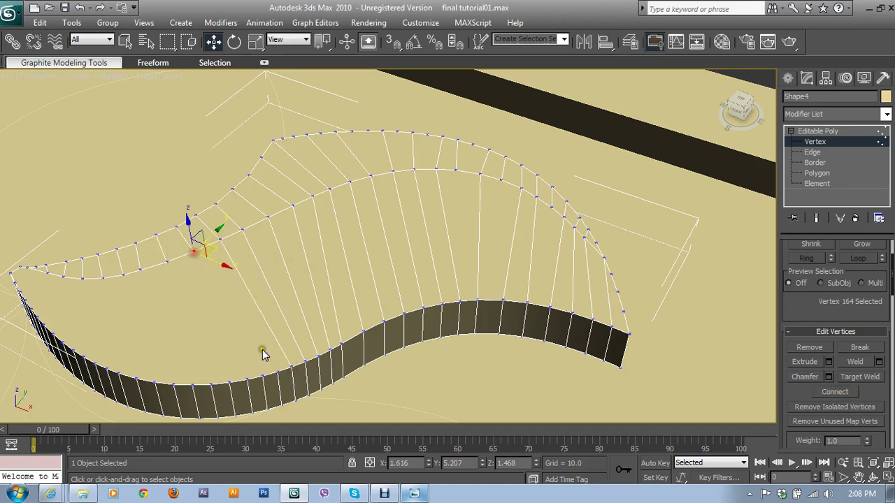
ctrl+click(279, 372)
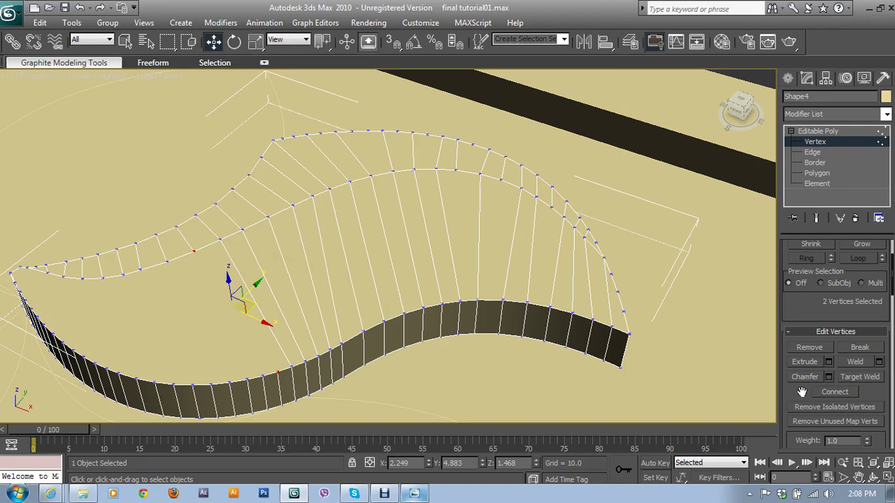
click(167, 261)
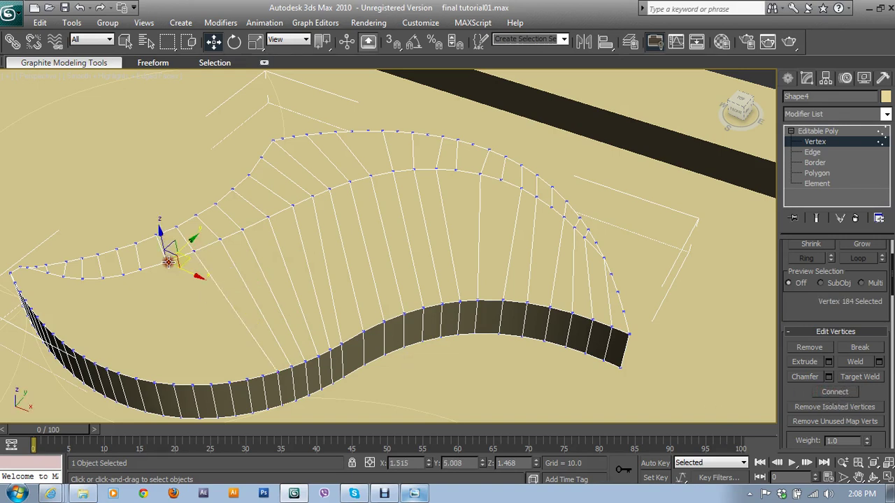
ctrl+click(229, 383)
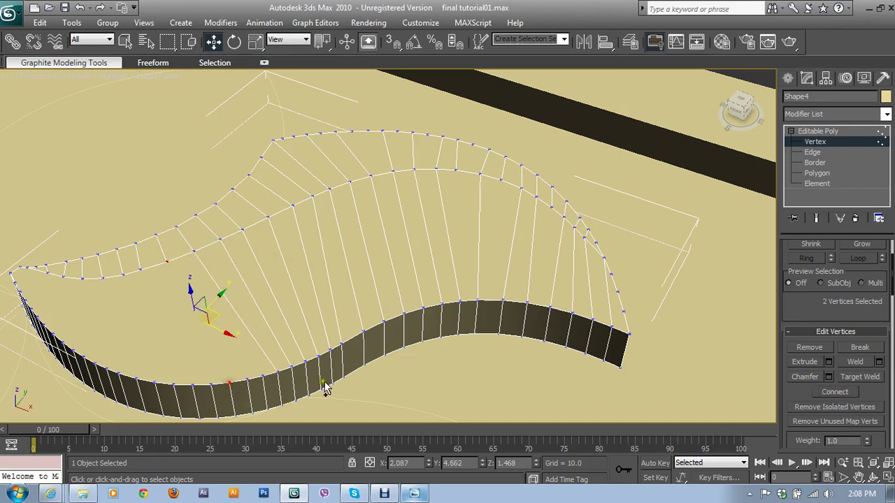
click(851, 395)
- Connect three more vertex pairs across the leaf as it narrows toward the left end
middle_drag(315, 361, 471, 340)
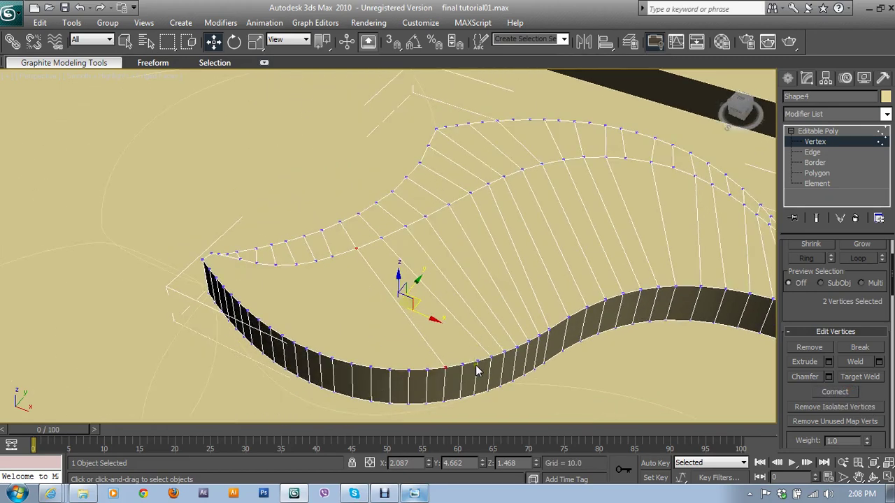
click(332, 257)
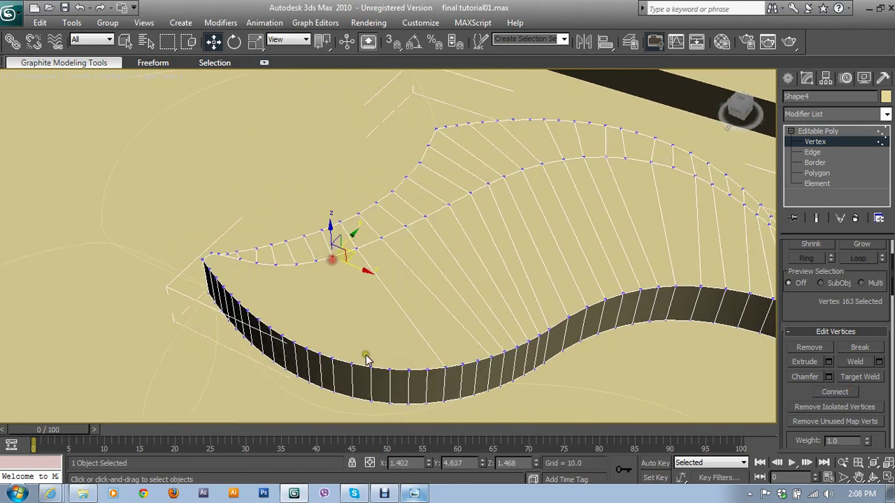
ctrl+click(371, 366)
click(843, 395)
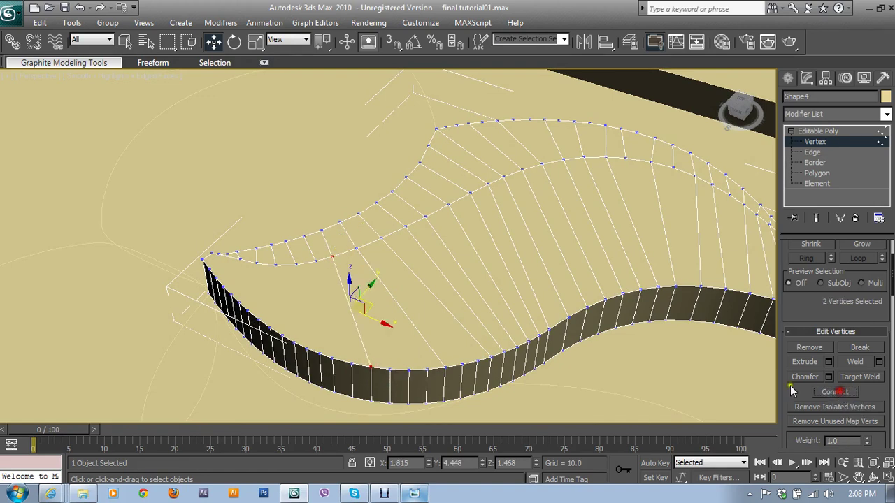
click(313, 262)
ctrl+click(331, 359)
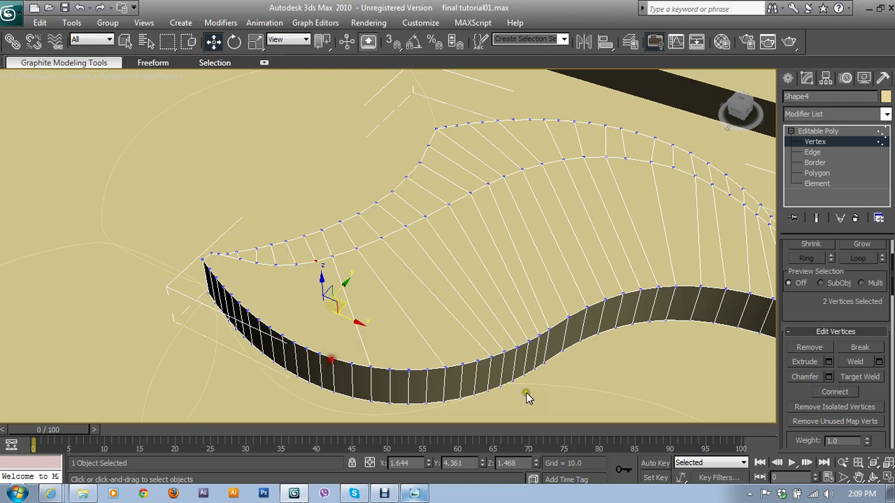
click(836, 395)
click(295, 264)
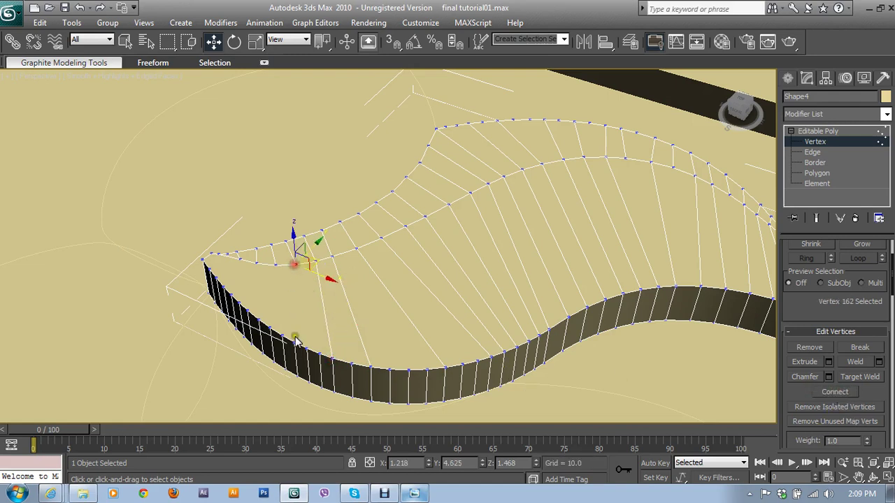
ctrl+click(294, 344)
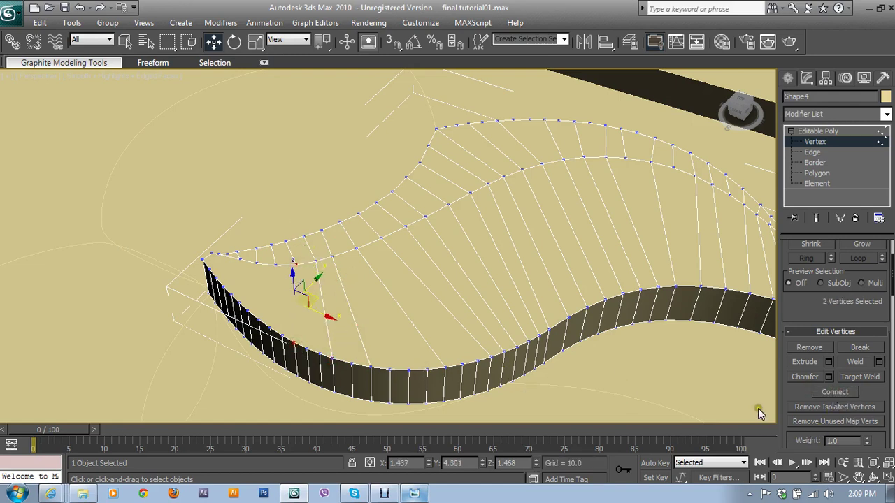
click(851, 393)
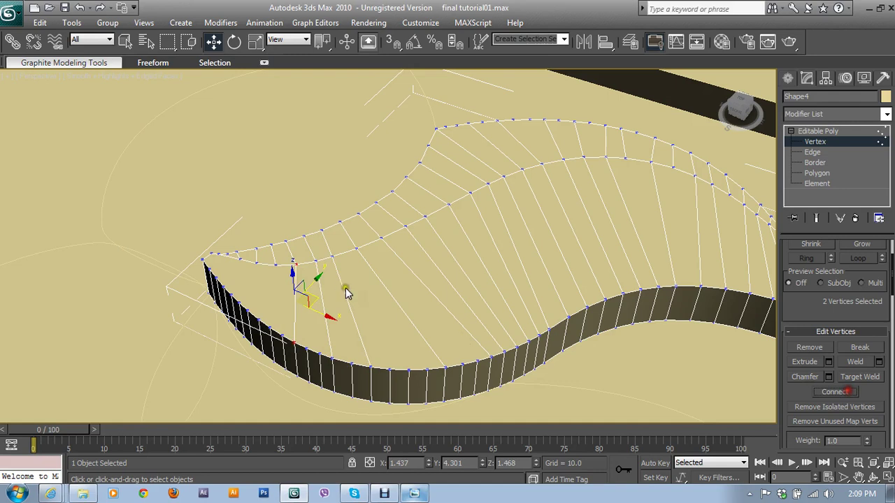
- Connect the last three vertex pairs at the leaf's left tip
click(272, 266)
ctrl+click(268, 327)
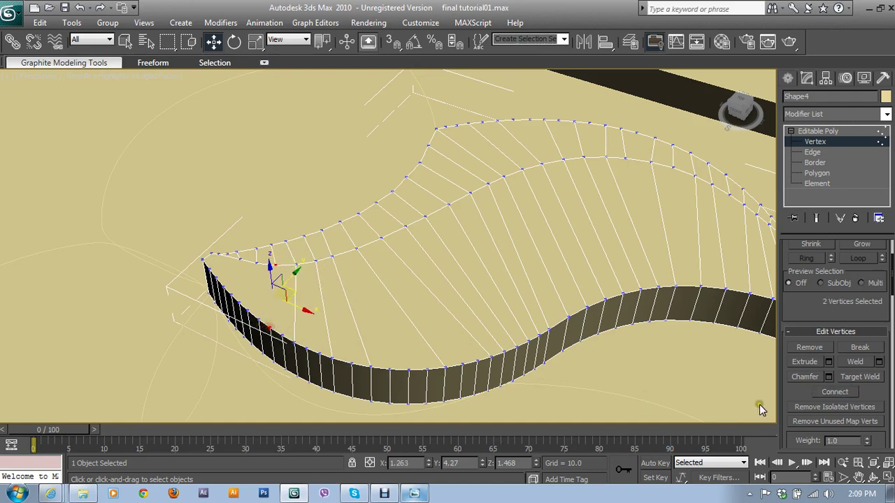
click(817, 394)
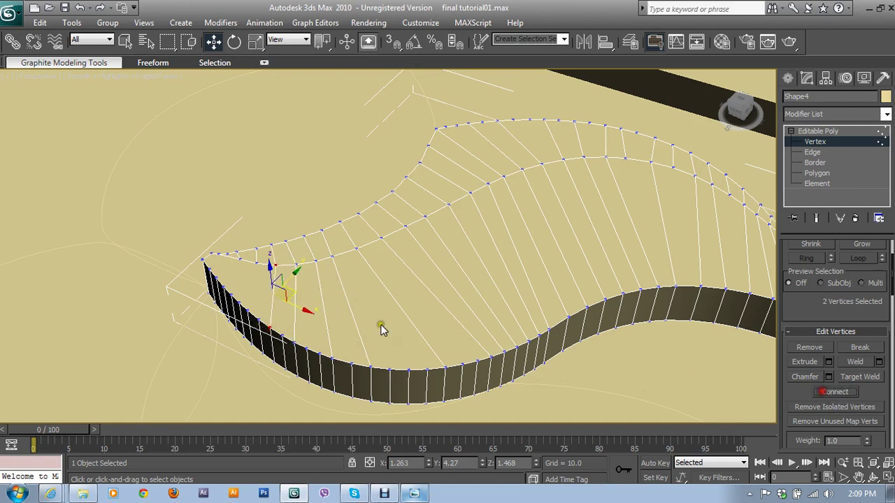
click(255, 253)
ctrl+click(249, 309)
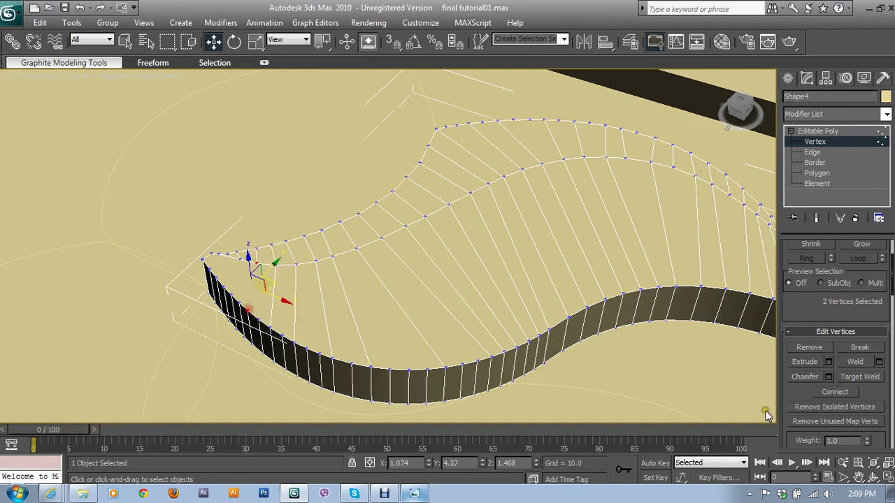
click(834, 393)
click(240, 255)
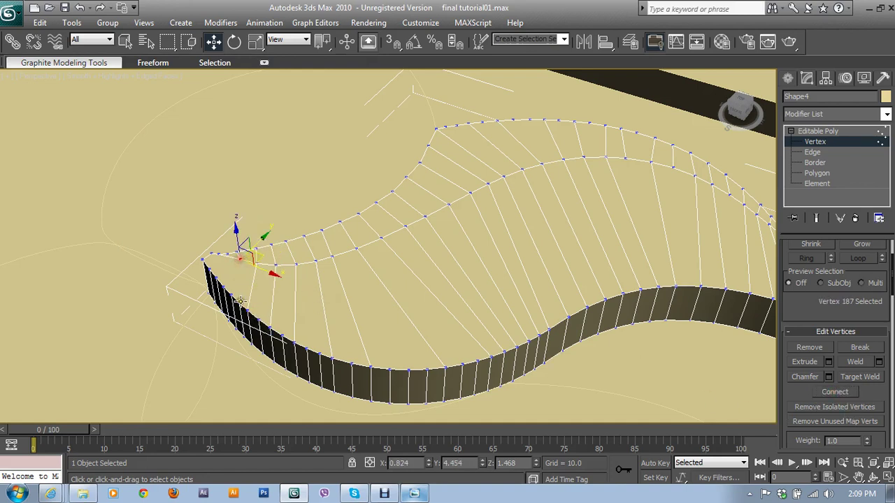
ctrl+click(230, 292)
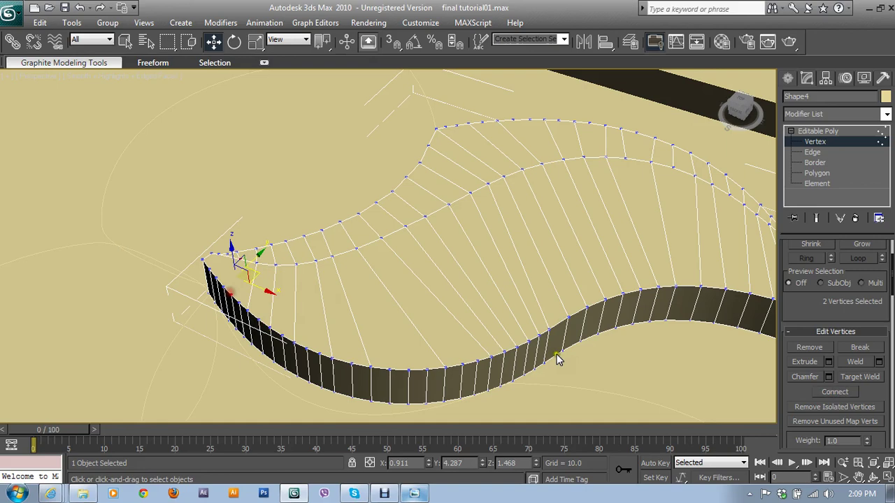
click(834, 393)
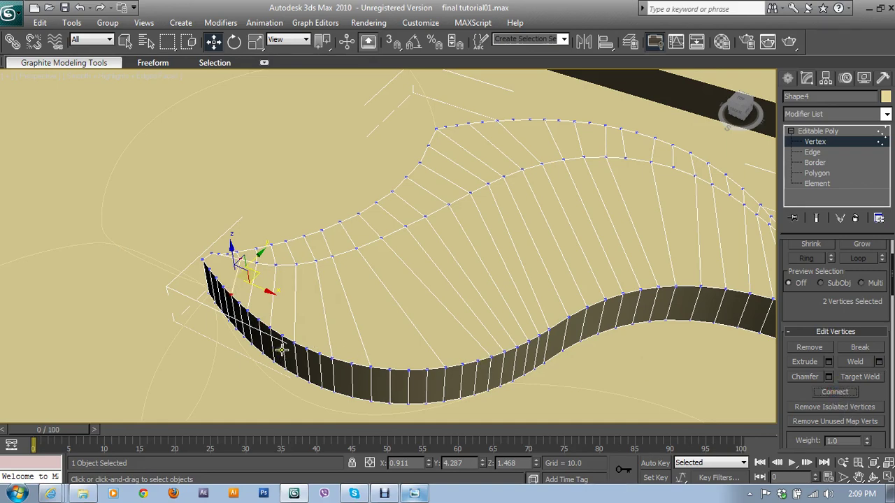
- Box-select the full row of leaf vertices in the Left viewport
mouse_move(345, 267)
alt+middle_down()
mouse_move(511, 250)
mouse_move(408, 328)
alt+middle_up()
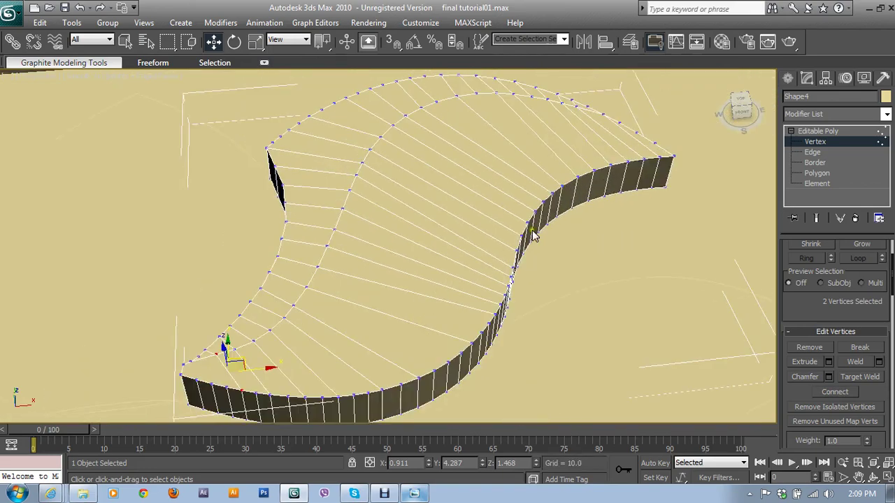
click(821, 142)
alt+middle_drag(627, 198, 395, 248)
click(799, 263)
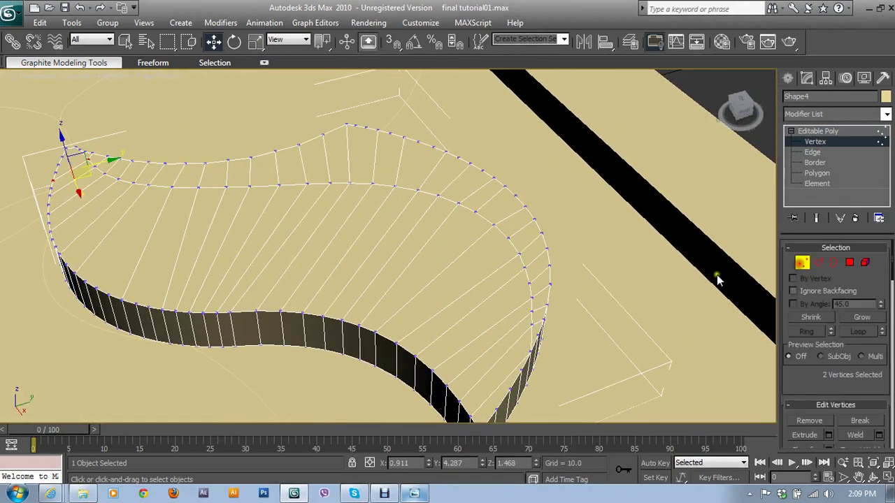
mouse_move(413, 290)
alt+middle_down()
mouse_move(389, 275)
mouse_move(433, 240)
alt+middle_up()
key(alt+w)
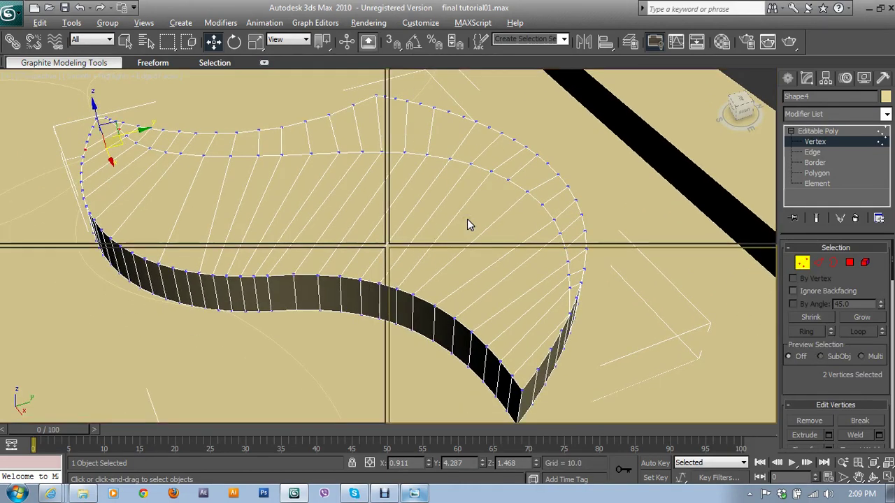
right_click(179, 356)
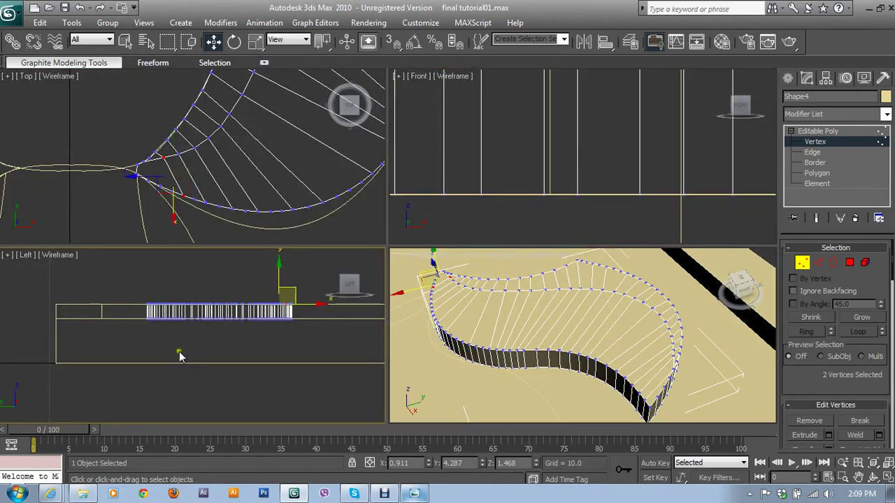
drag(82, 276, 402, 328)
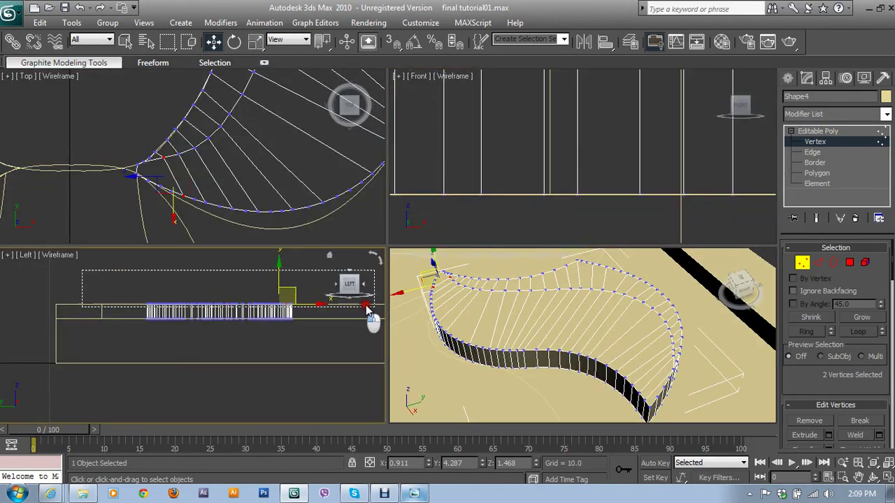
- In a maximized Top view, Alt-deselect the inner-edge vertices near the leaf's upper end
right_click(577, 343)
key(alt+w)
scroll(415, 247, up, 3)
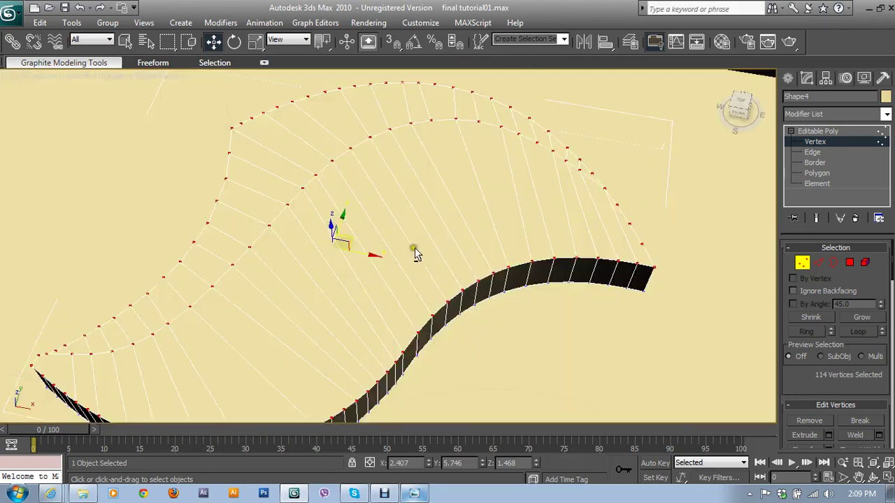
scroll(410, 247, down, 1)
middle_drag(271, 276, 344, 295)
key(alt+w)
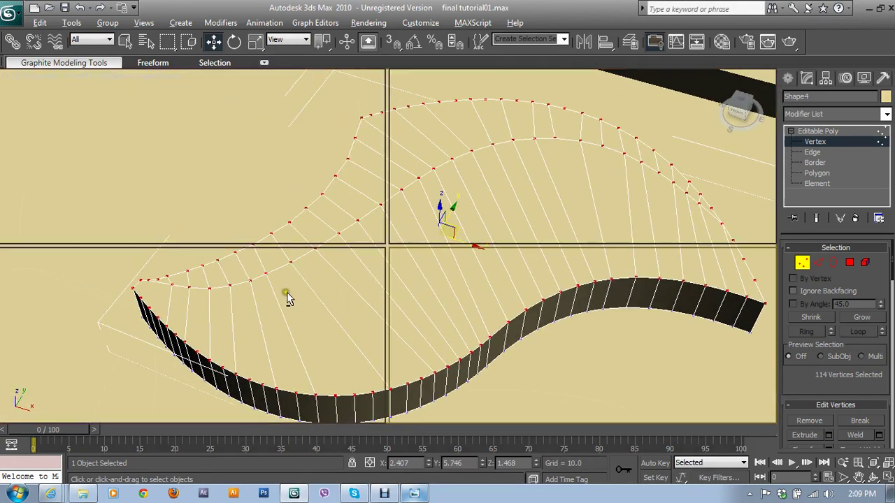
right_click(132, 189)
key(alt+w)
scroll(309, 213, up, 2)
scroll(371, 385, down, 5)
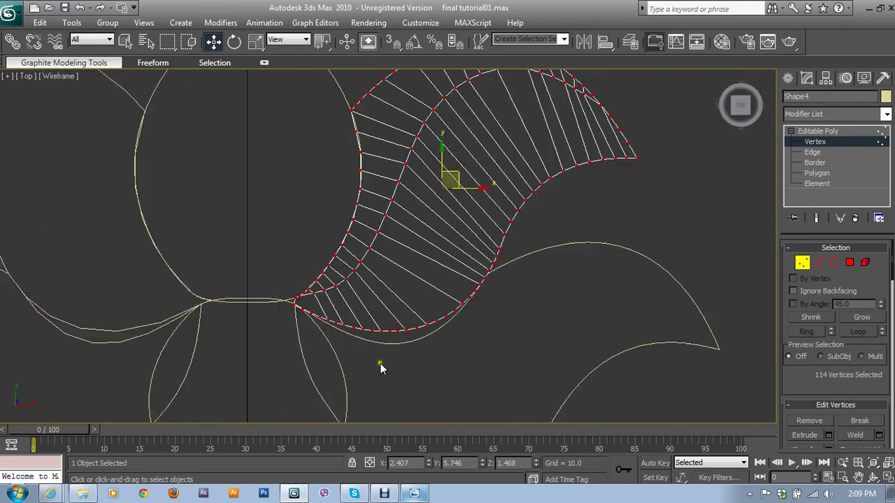
scroll(380, 363, up, 1)
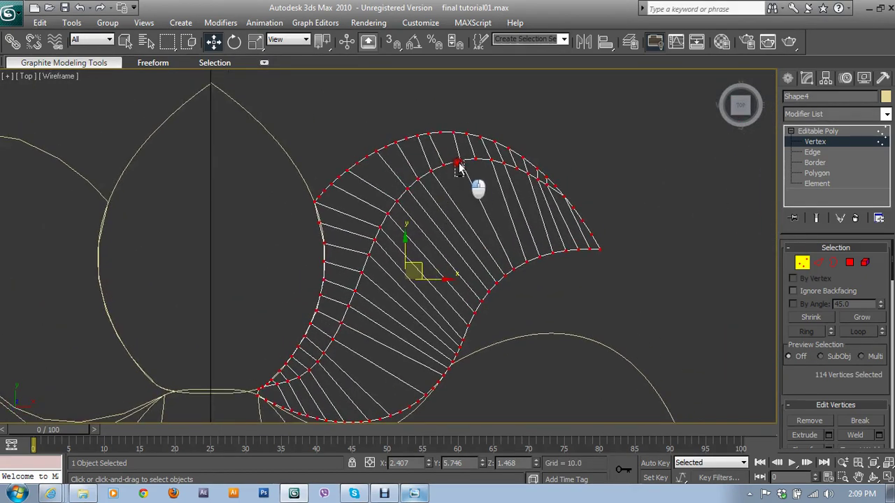
alt+drag(464, 190, 405, 155)
alt+drag(449, 183, 386, 218)
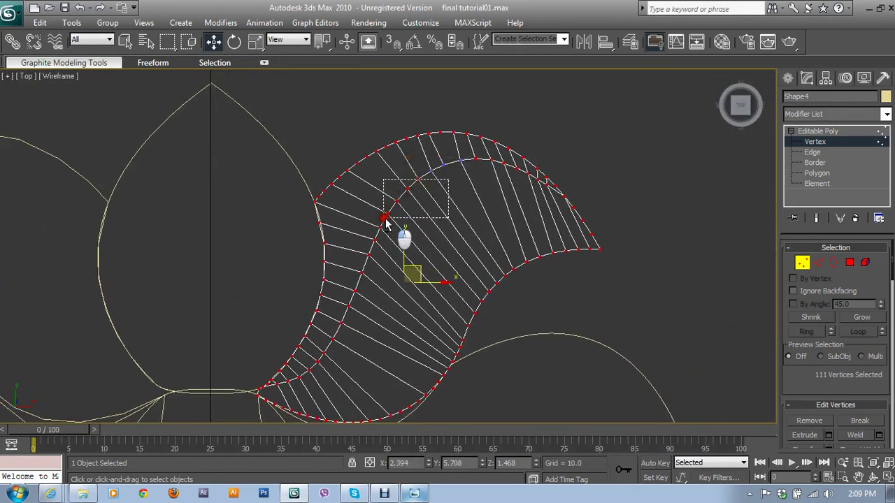
alt+drag(423, 173, 416, 196)
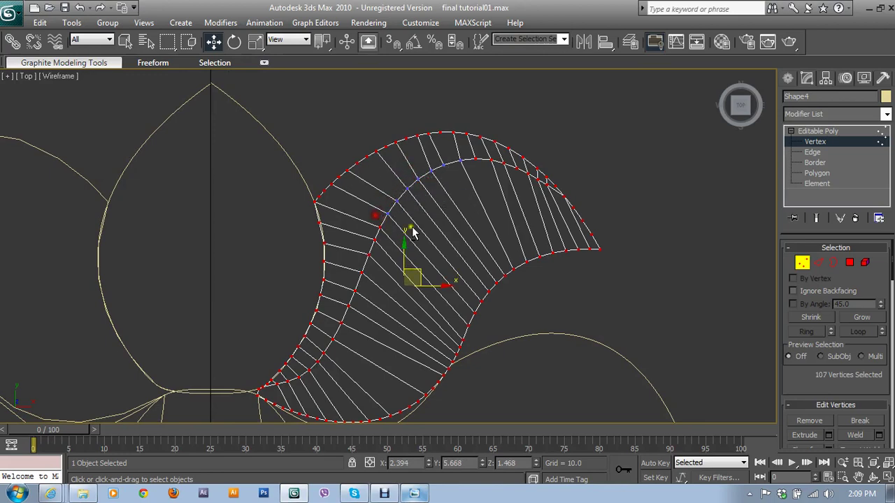
- Deselect the inner vertices further down and around the lower tip
alt+drag(380, 286, 320, 380)
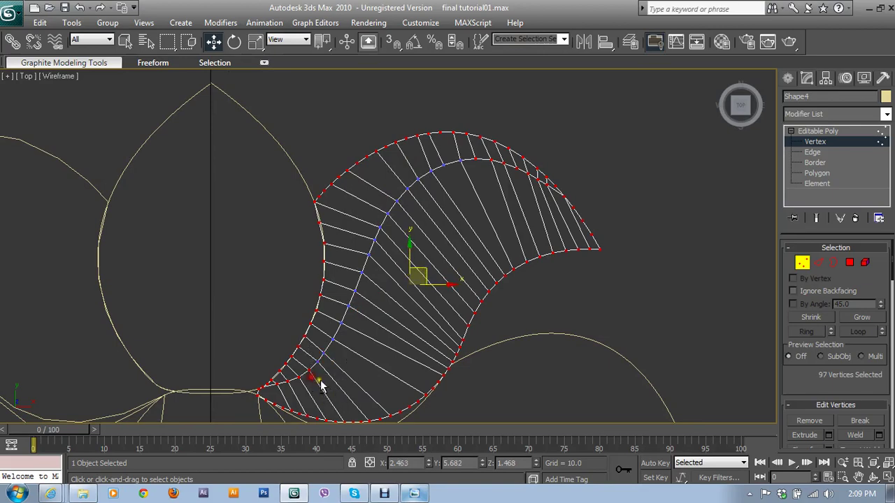
middle_drag(321, 380, 431, 310)
alt+drag(434, 286, 392, 326)
scroll(482, 290, up, 5)
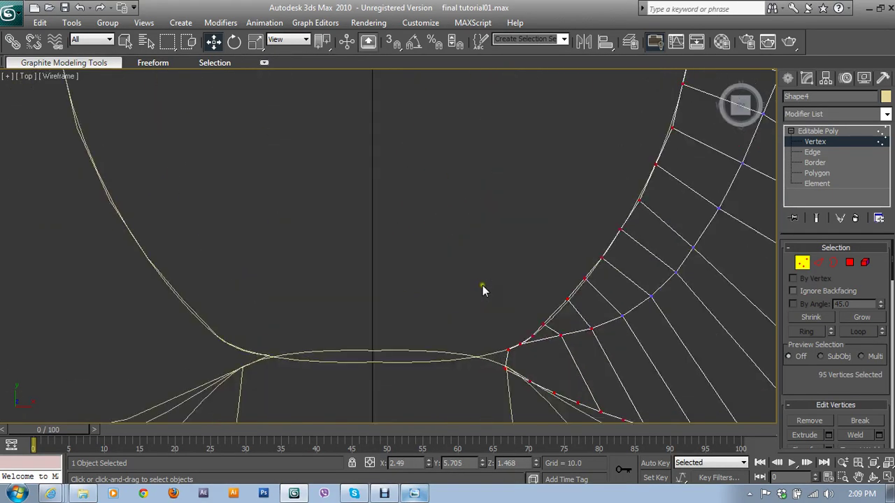
alt+drag(601, 323, 557, 354)
scroll(531, 359, up, 2)
scroll(485, 281, up, 2)
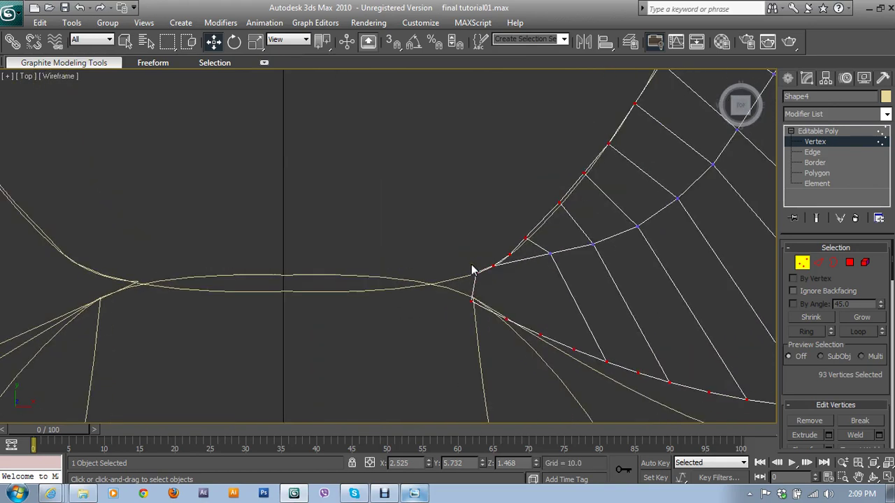
drag(467, 255, 516, 289)
mouse_move(453, 281)
mouse_down()
mouse_move(505, 304)
mouse_move(515, 279)
mouse_up()
scroll(585, 335, down, 6)
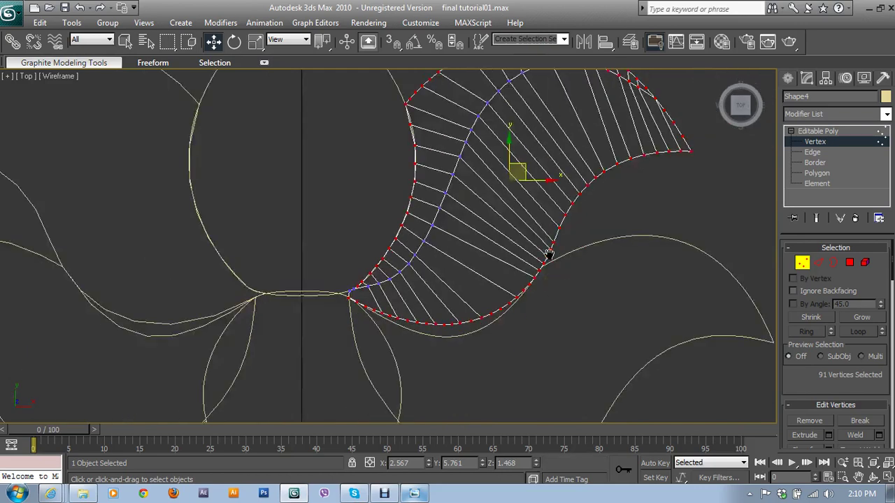
- Deselect the upper outer-edge vertices, leaving only the 45 lower rim vertices
middle_drag(550, 254, 483, 379)
mouse_move(291, 158)
mouse_down()
mouse_move(664, 253)
mouse_move(621, 233)
mouse_up()
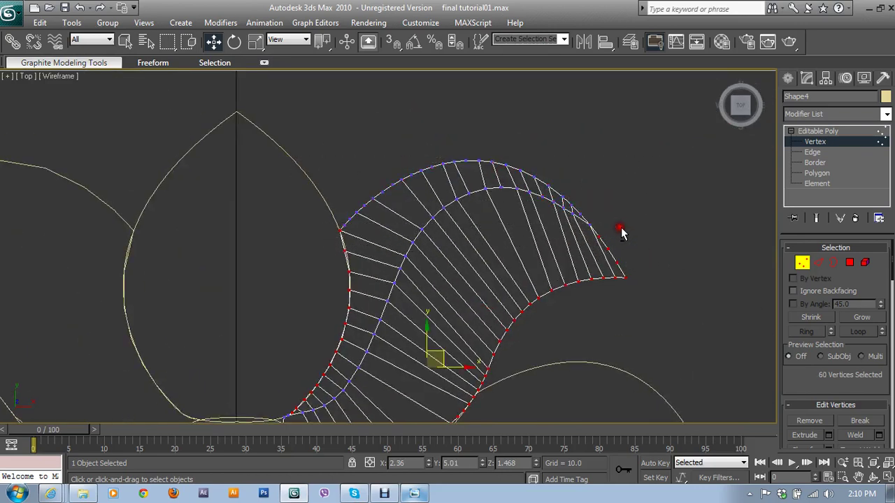
alt+drag(322, 208, 394, 335)
middle_drag(393, 336, 480, 243)
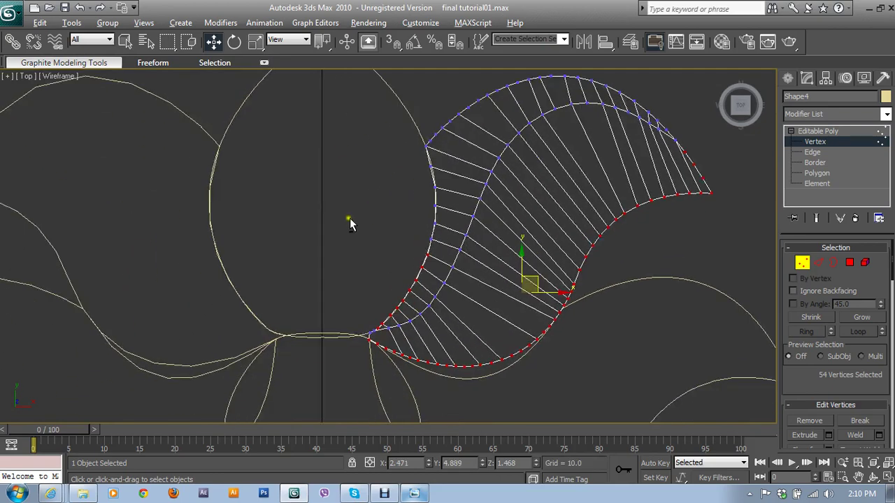
alt+drag(350, 218, 454, 323)
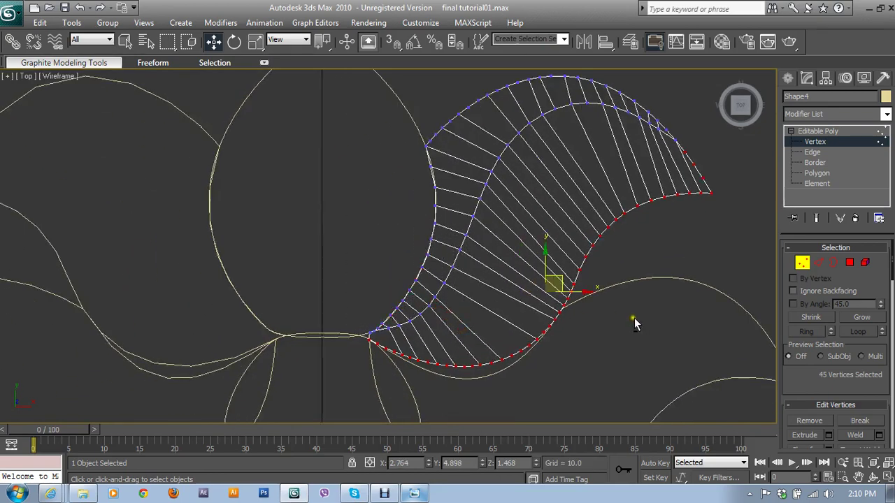
key(alt+w)
key(alt+w)
- Drag the selected lower rim vertices down along Z to slope the leaf's side wall
mouse_move(657, 334)
alt+middle_down()
mouse_move(615, 335)
mouse_move(494, 305)
alt+middle_up()
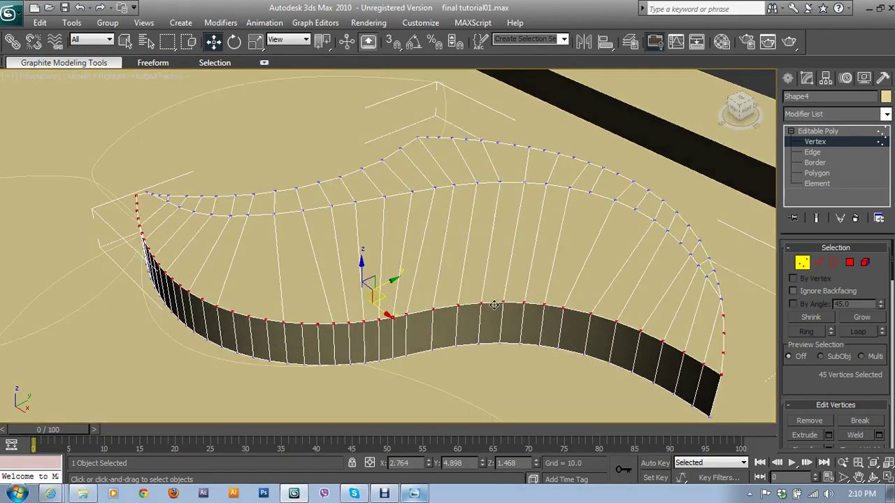
drag(361, 266, 381, 294)
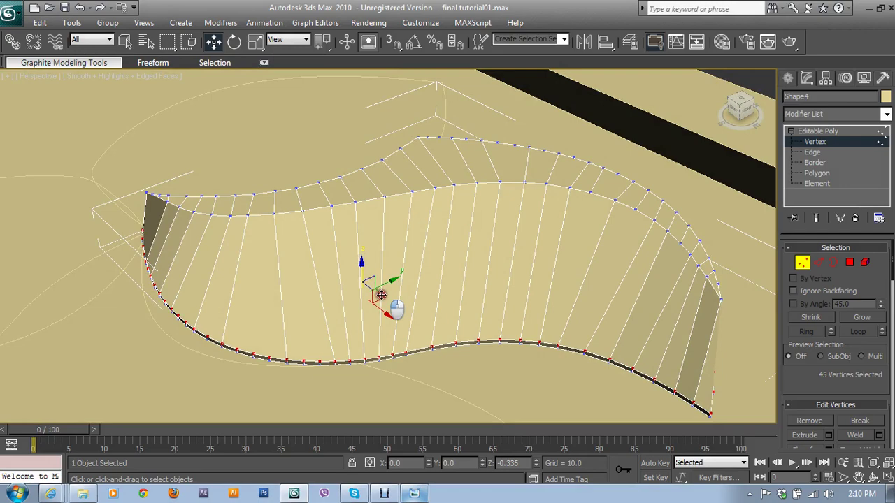
mouse_move(381, 294)
alt+middle_down()
mouse_move(407, 288)
mouse_move(353, 283)
alt+middle_up()
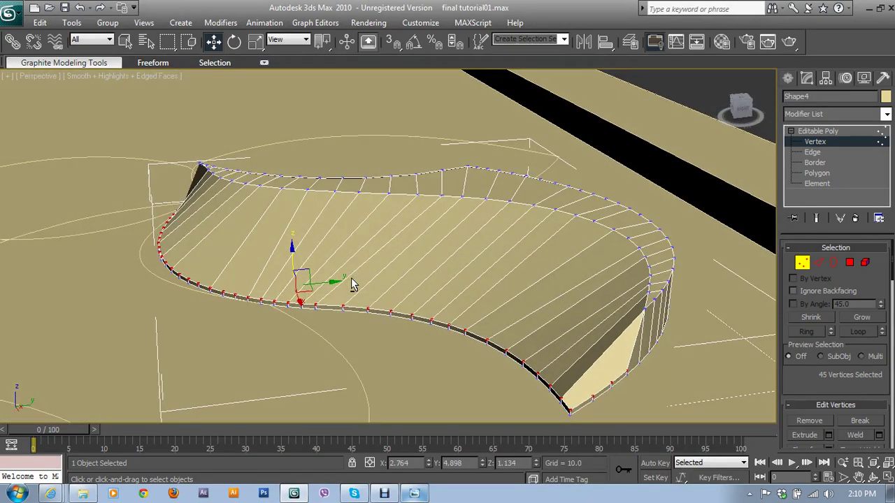
mouse_move(572, 302)
alt+middle_down()
mouse_move(691, 320)
mouse_move(683, 309)
alt+middle_up()
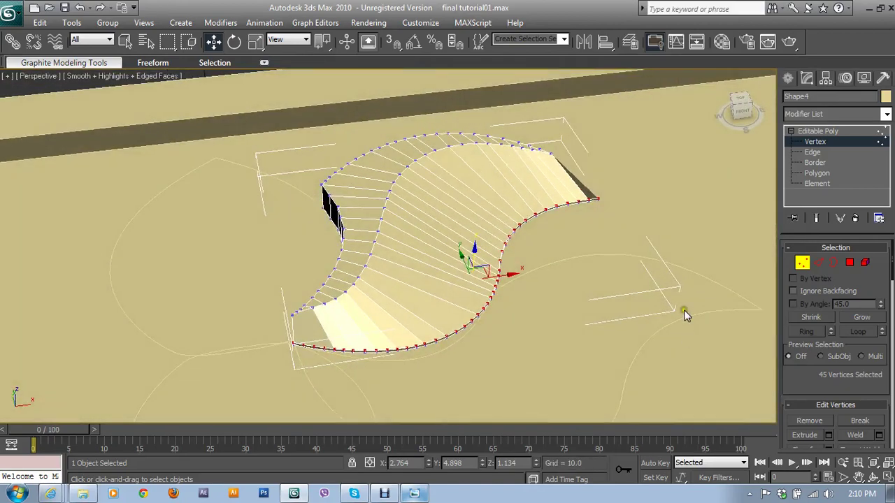
alt+middle_drag(630, 223, 588, 234)
- Test-render the perspective view twice to check the shaded curved leaf
click(789, 41)
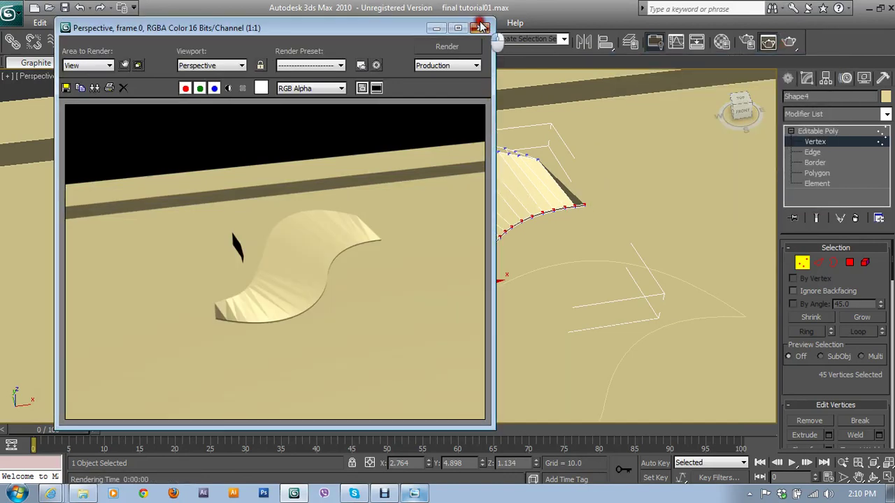
click(480, 27)
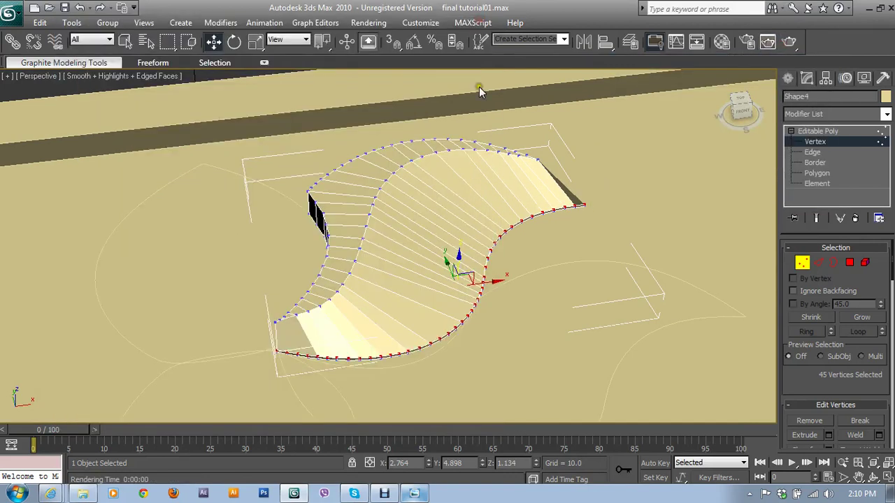
click(789, 41)
click(475, 27)
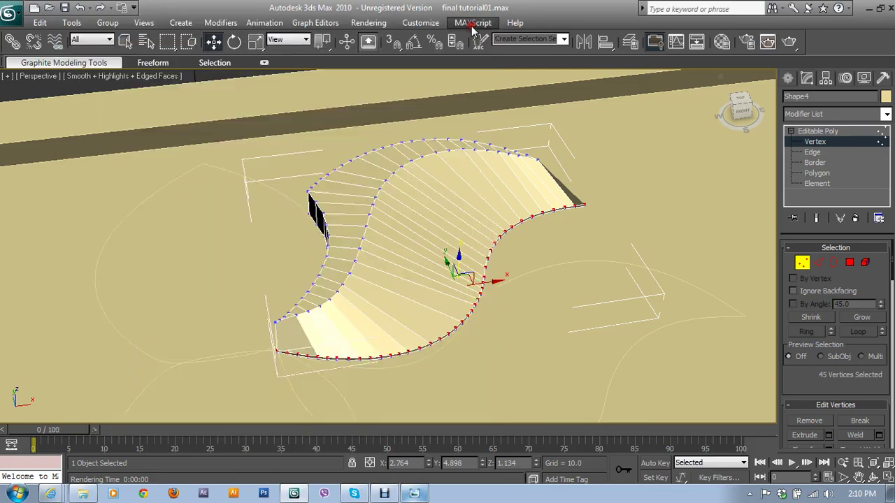
- Compare against the carved-wood reference photo IMG_0116, then minimise it
mouse_move(509, 194)
alt+middle_down()
mouse_move(570, 177)
mouse_move(476, 464)
alt+middle_up()
click(416, 493)
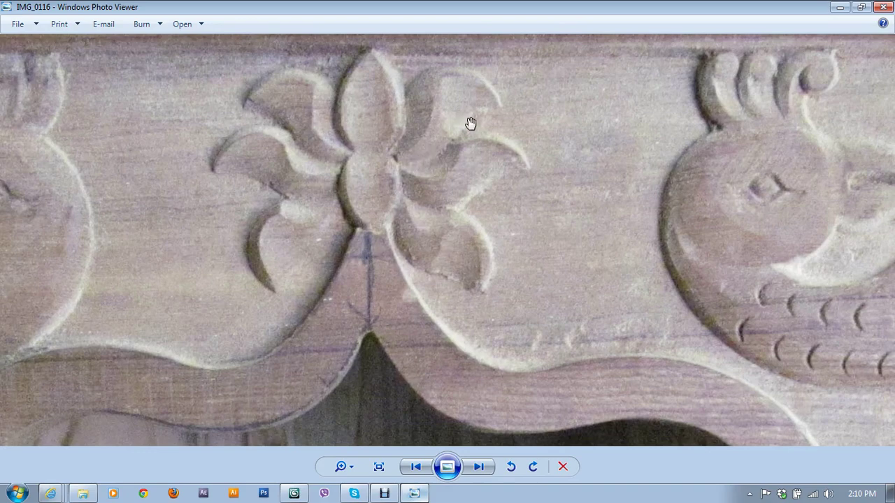
click(419, 493)
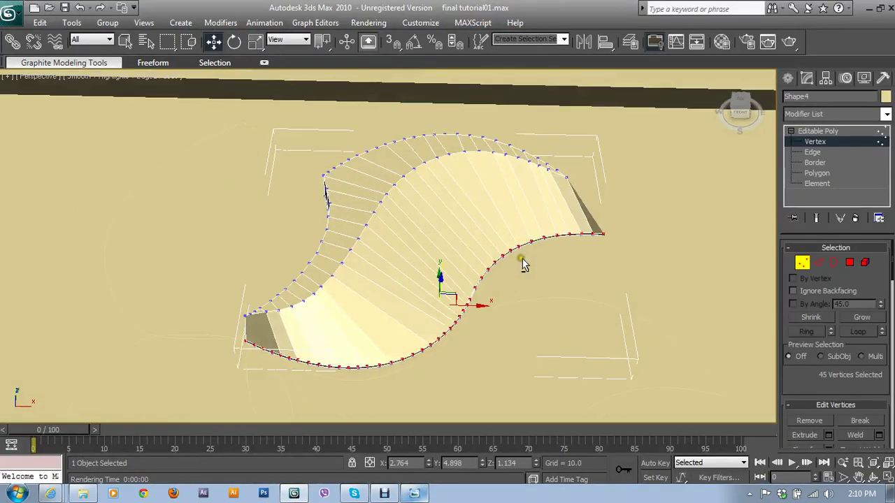
- Switch the leaf to Edge level with its 26 crosswise edges selected, showing Edit Edges
mouse_move(524, 264)
alt+middle_down()
mouse_move(390, 241)
mouse_move(417, 244)
alt+middle_up()
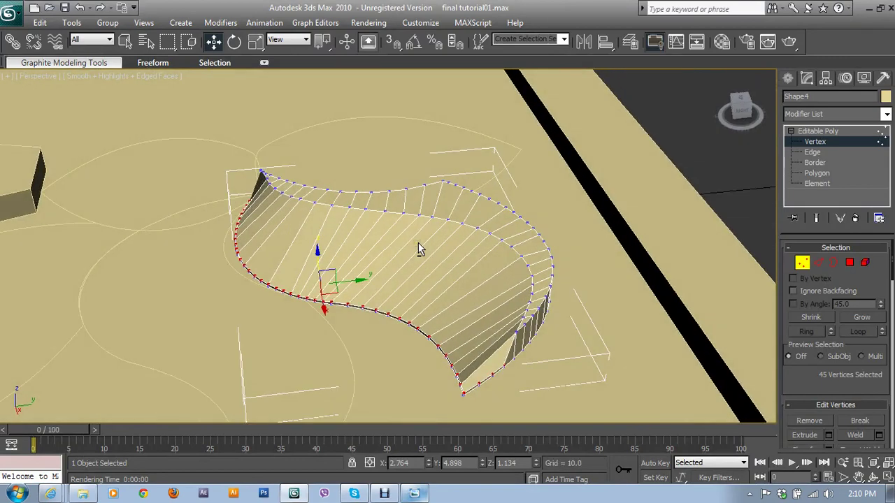
click(817, 261)
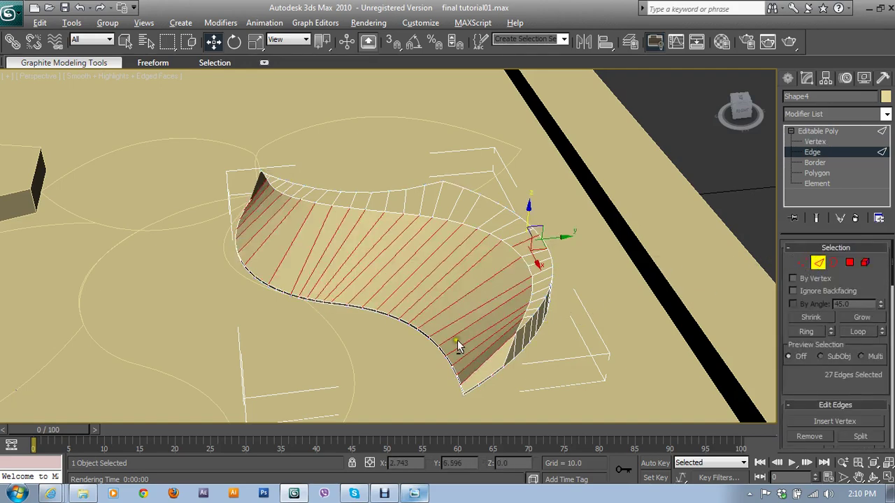
mouse_move(458, 339)
alt+middle_down()
mouse_move(664, 306)
mouse_move(628, 332)
mouse_move(592, 334)
mouse_move(522, 304)
alt+middle_up()
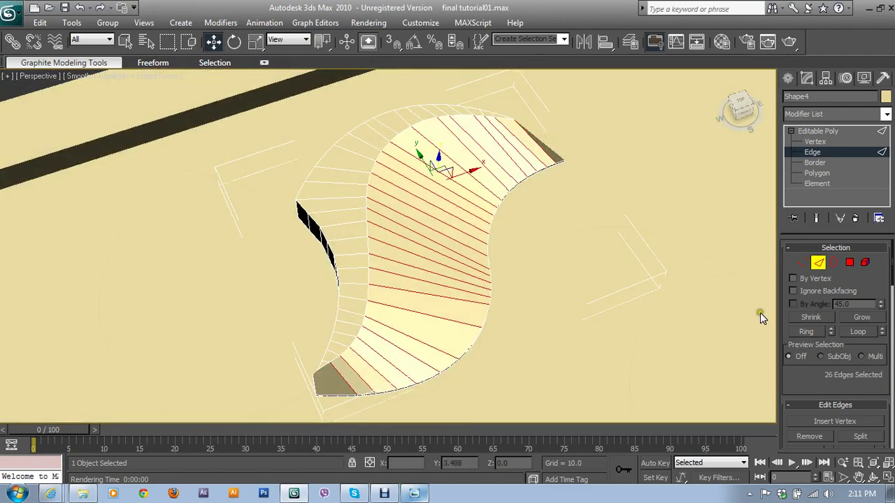
drag(815, 380, 814, 323)
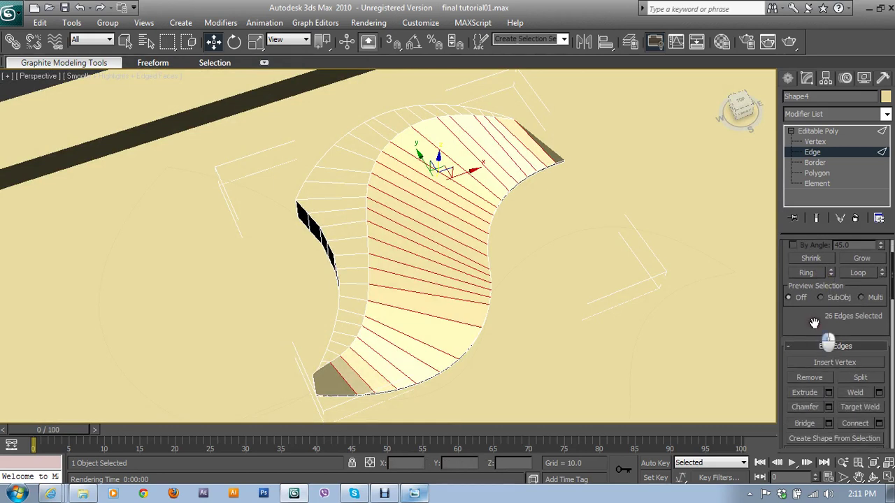
- Preview connecting the selected edges with 5 segments in the Connect settings
click(880, 425)
drag(479, 197, 654, 200)
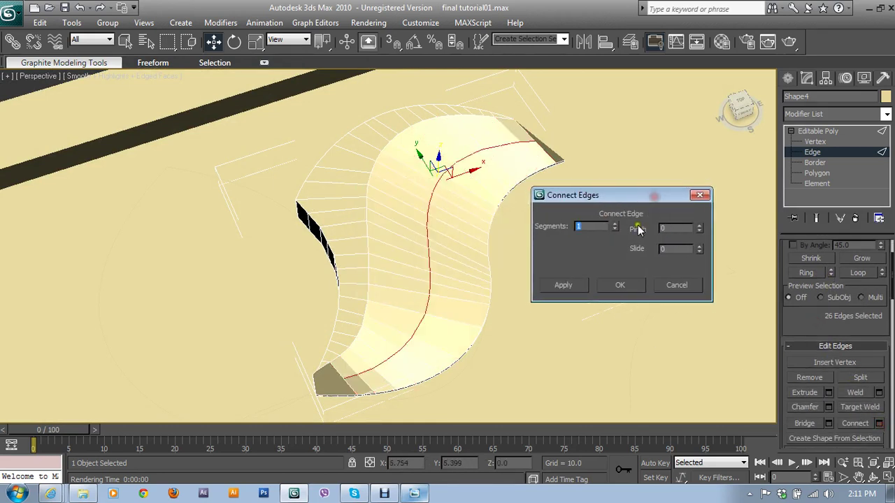
click(615, 223)
click(616, 224)
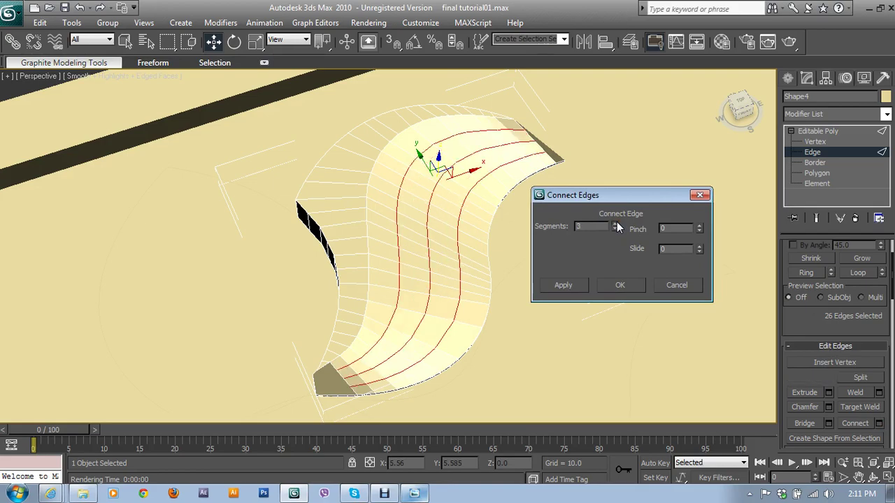
click(615, 224)
click(615, 224)
drag(618, 196, 677, 147)
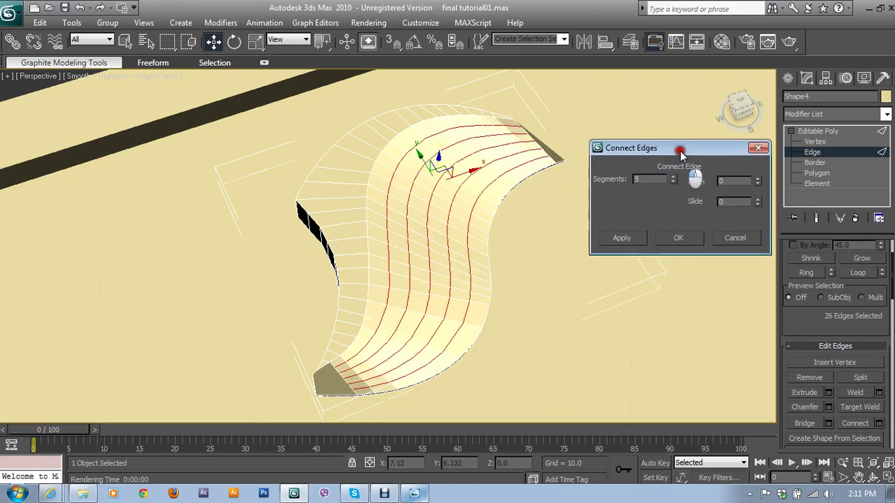
mouse_move(538, 332)
alt+middle_down()
mouse_move(434, 294)
mouse_move(566, 280)
alt+middle_up()
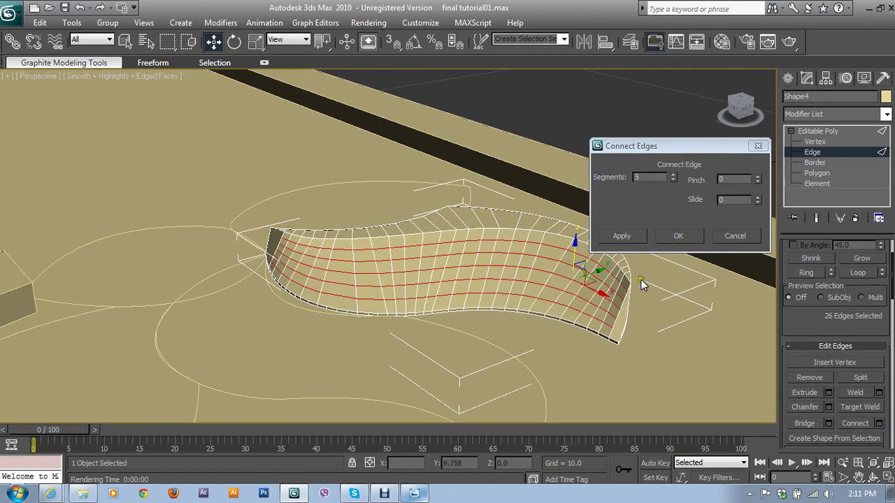
- Inspect and test-render the five-segment connect preview from several angles
mouse_move(643, 307)
alt+middle_down()
mouse_move(623, 337)
mouse_move(580, 320)
alt+middle_up()
scroll(579, 319, up, 3)
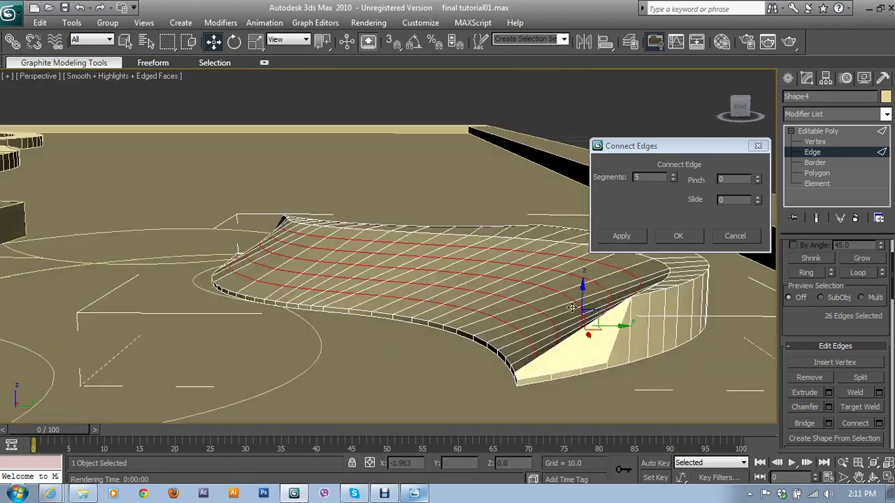
scroll(594, 328, up, 4)
scroll(608, 337, down, 3)
alt+middle_drag(539, 282, 629, 252)
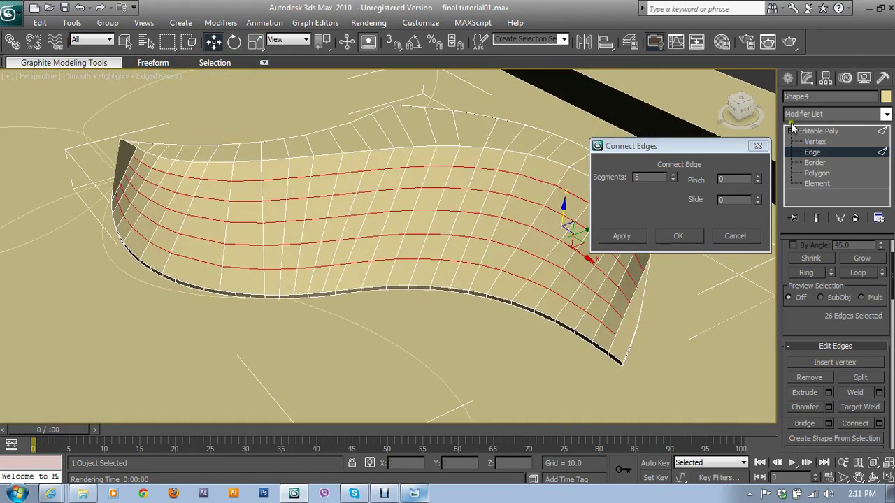
click(790, 43)
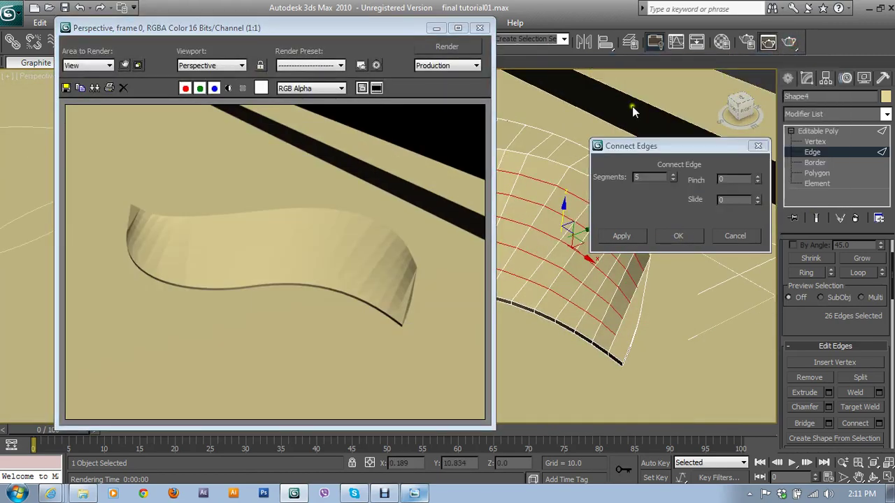
click(480, 28)
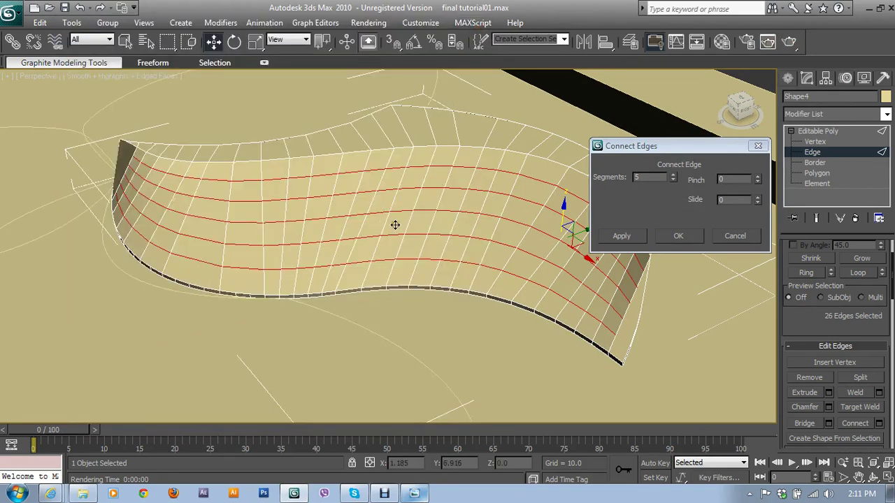
mouse_move(258, 299)
alt+middle_down()
mouse_move(364, 308)
mouse_move(365, 291)
mouse_move(443, 201)
alt+middle_up()
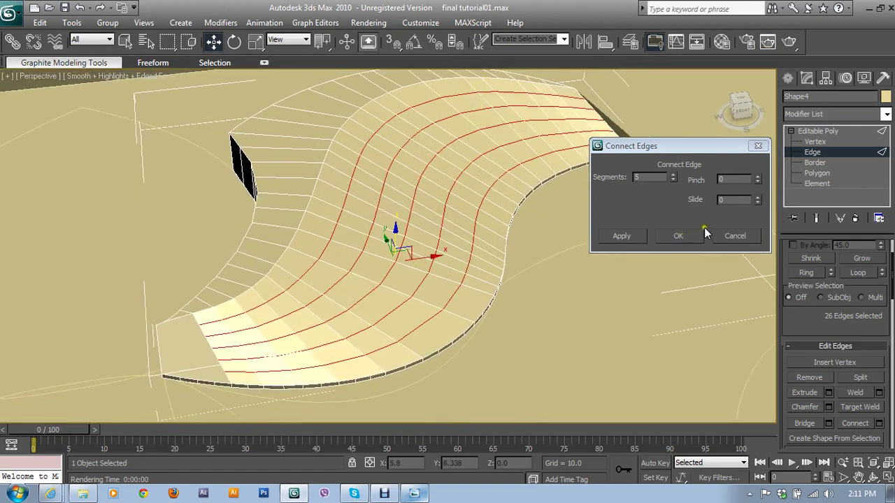
- Cancel the preview and apply Connect with Segments set to 1 instead
click(732, 236)
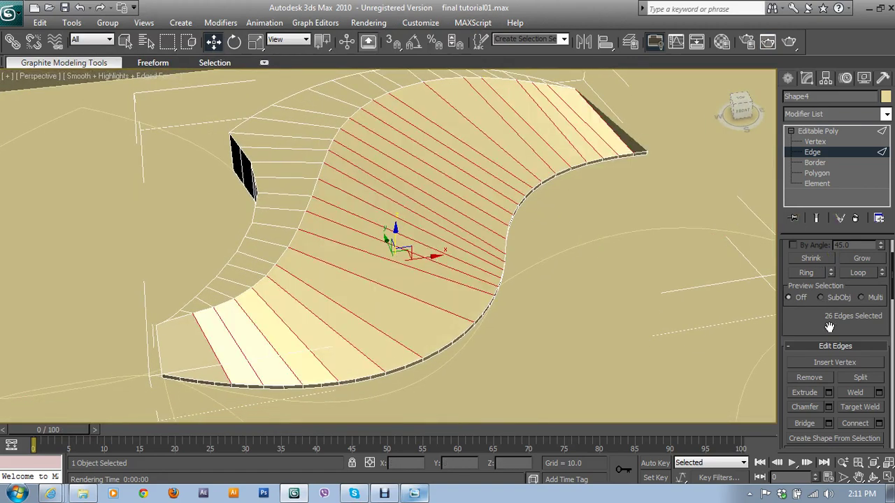
click(880, 424)
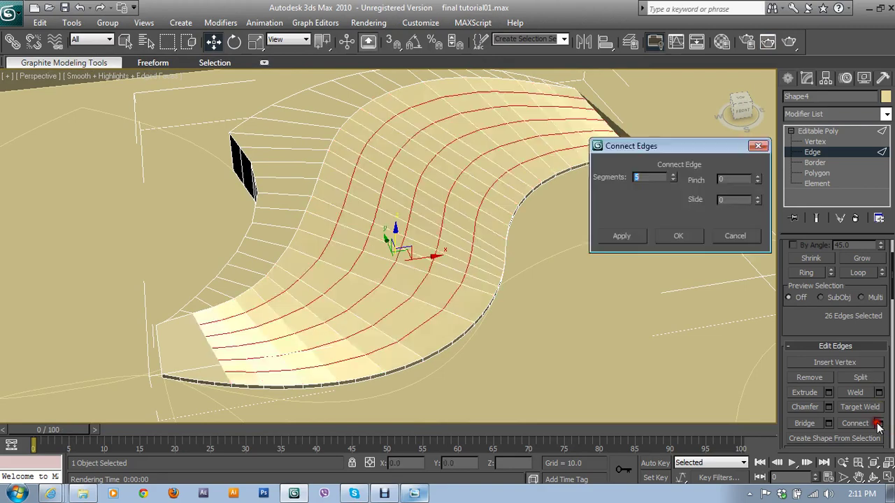
right_click(673, 179)
click(678, 236)
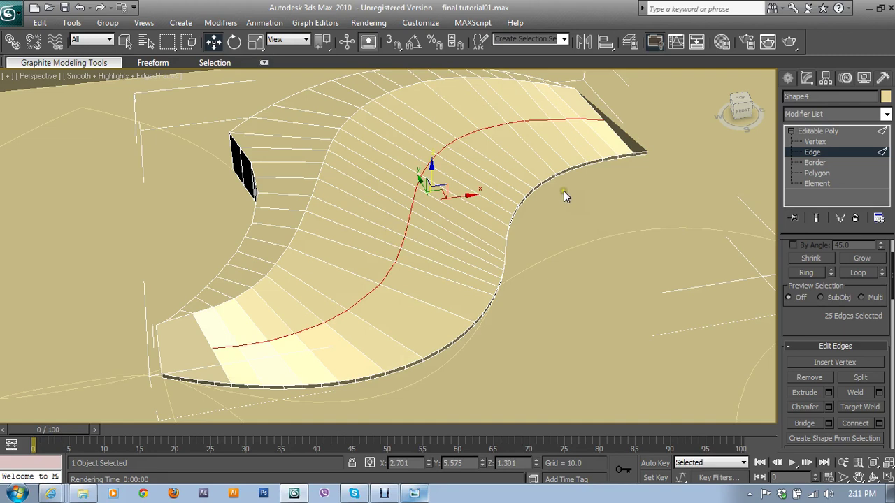
- In Vertex mode, select the vertices along the leaf's new middle lengthwise loop
ctrl+click(814, 142)
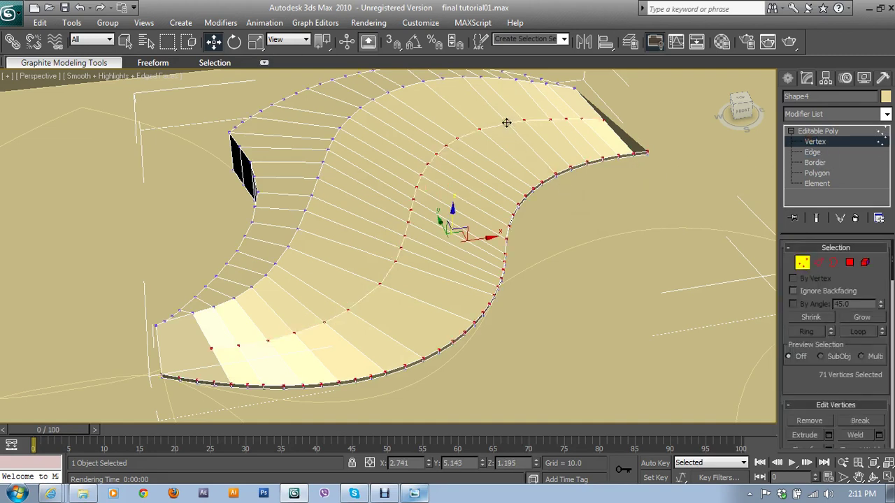
drag(506, 122, 481, 132)
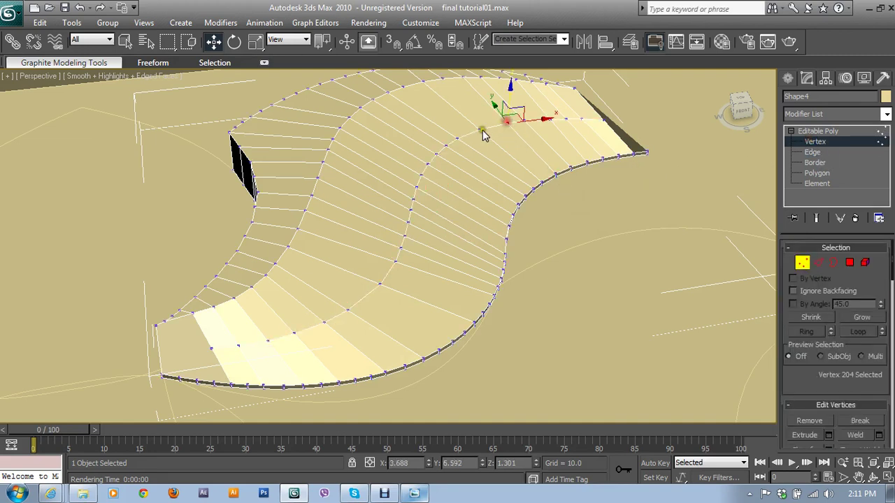
ctrl+click(446, 144)
ctrl+click(435, 152)
ctrl+click(523, 119)
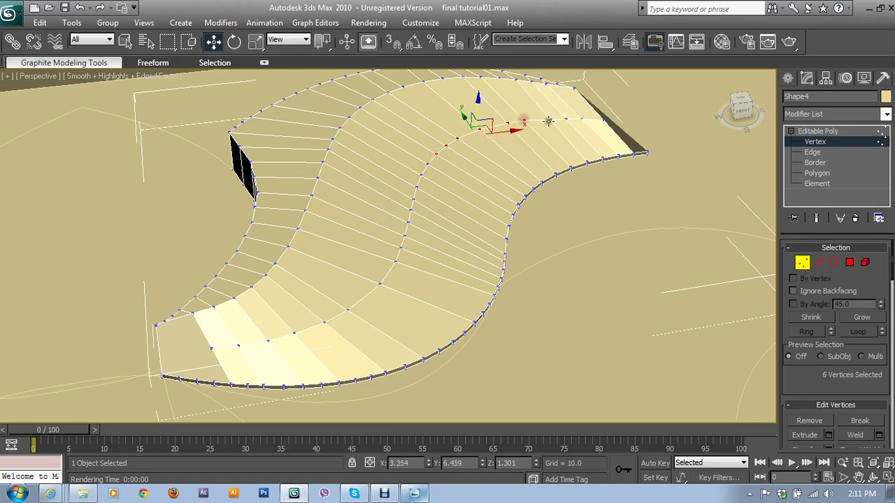
ctrl+click(548, 121)
ctrl+click(582, 127)
mouse_move(594, 140)
alt+middle_down()
mouse_move(526, 155)
mouse_move(546, 203)
alt+middle_up()
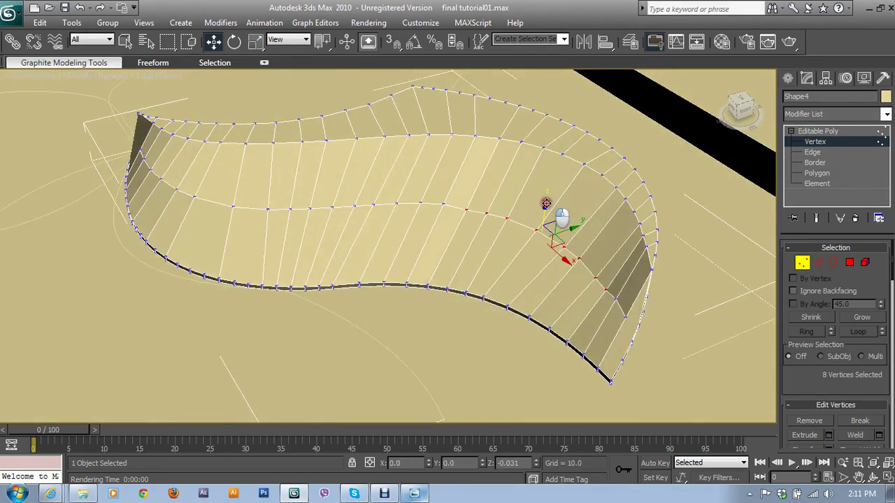
- Nudge one middle-loop vertex slightly downward
click(444, 203)
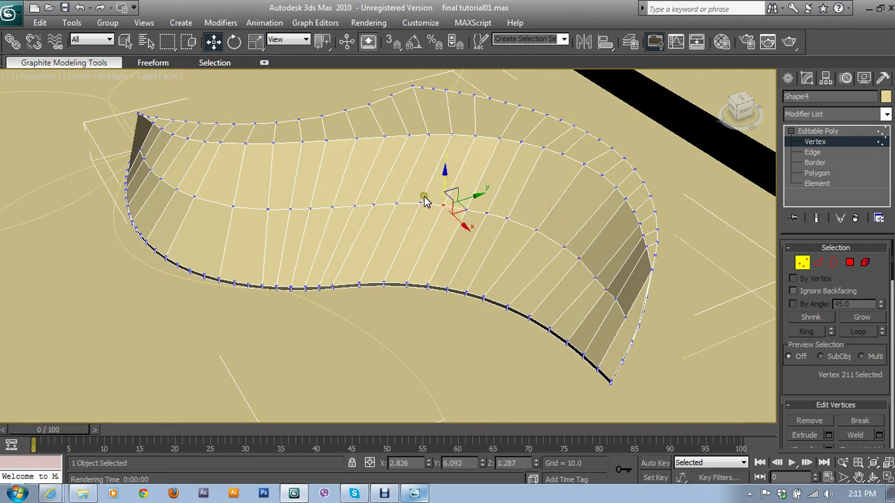
click(420, 201)
drag(425, 181, 426, 183)
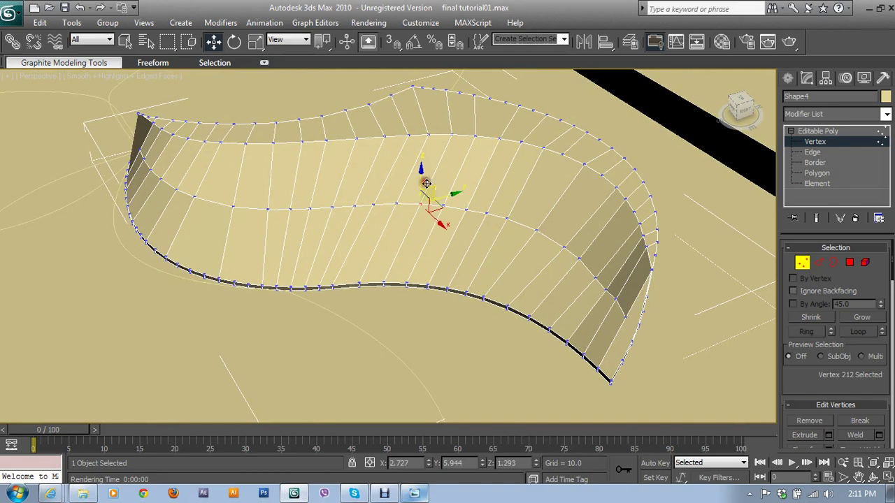
click(441, 205)
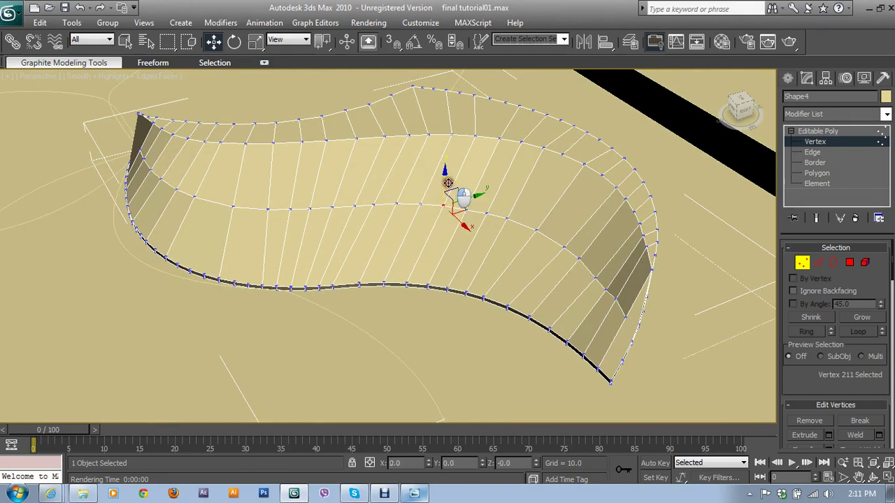
mouse_move(444, 206)
alt+middle_down()
mouse_move(479, 193)
mouse_move(501, 168)
alt+middle_up()
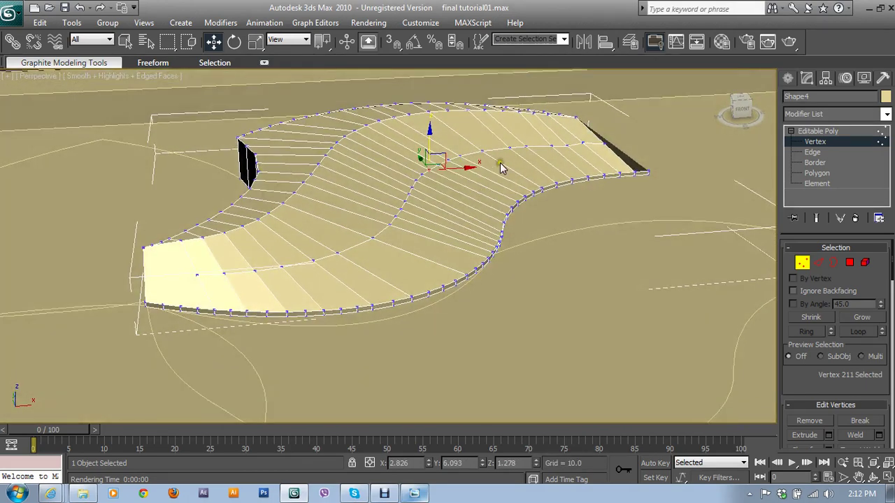
- Raise five neighbouring middle-loop vertices slightly to start a central ridge
click(373, 237)
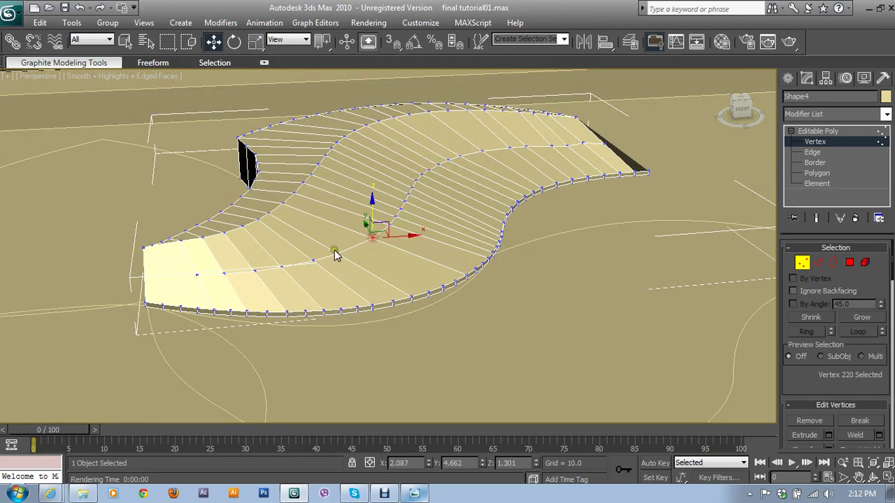
ctrl+click(336, 253)
ctrl+click(314, 261)
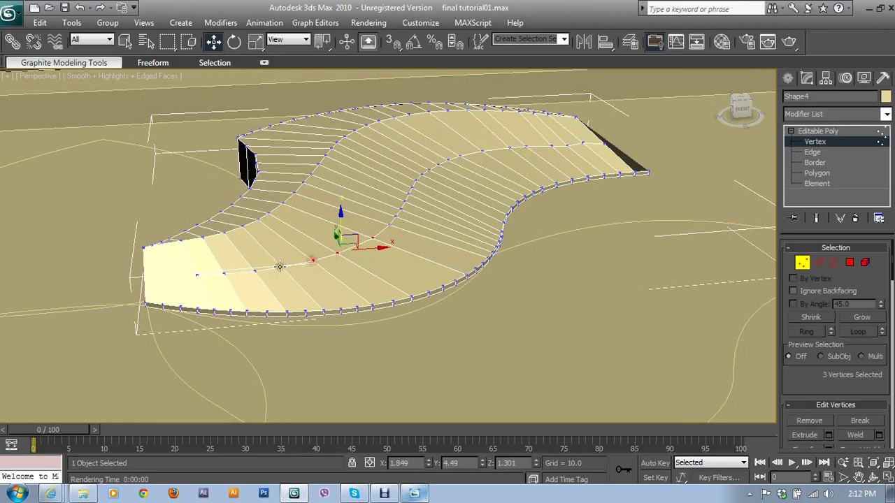
ctrl+click(281, 266)
ctrl+click(256, 270)
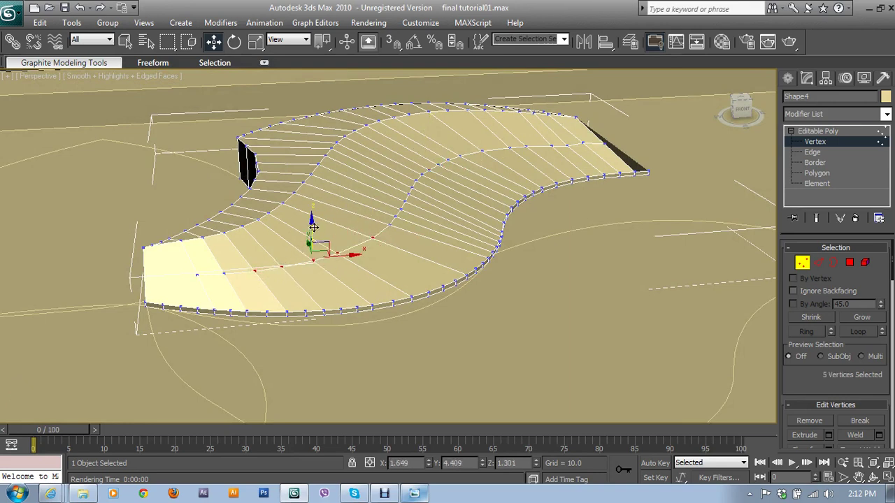
drag(313, 227, 313, 224)
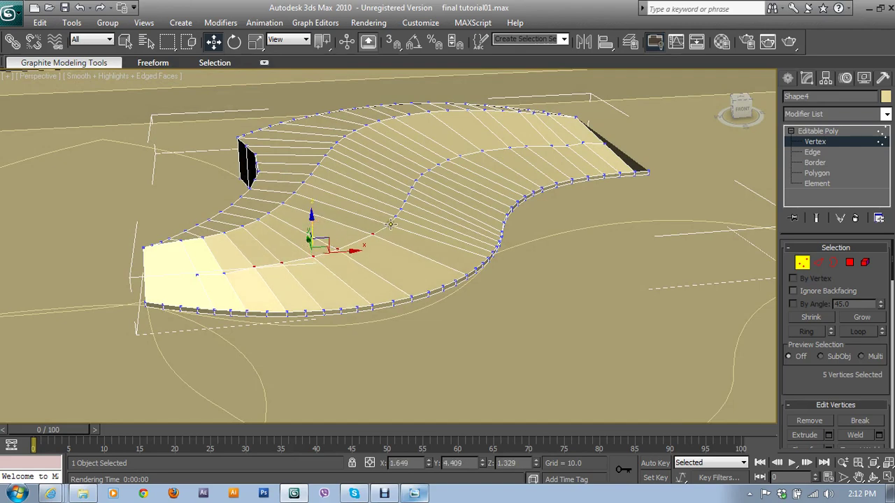
- Lift one more middle vertex, pick the tip vertex, and zoom in low on the tip edge
click(389, 213)
drag(390, 199, 389, 198)
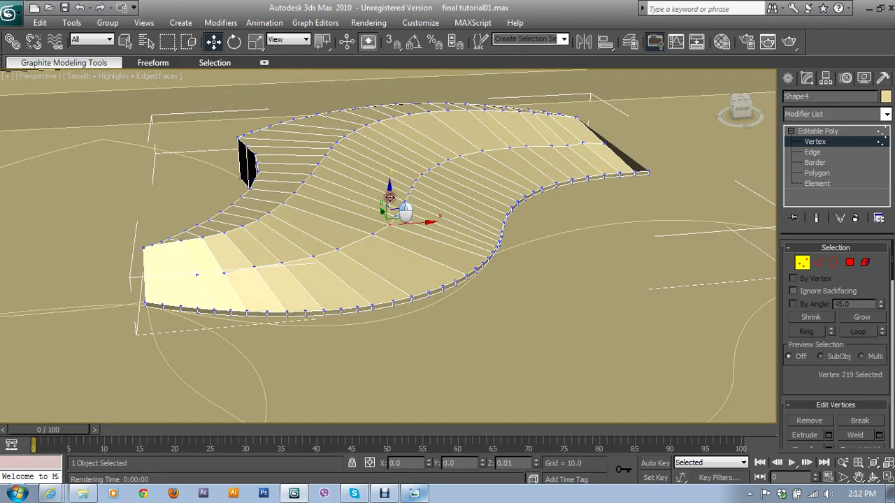
mouse_move(399, 209)
alt+middle_down()
mouse_move(429, 210)
mouse_move(341, 233)
alt+middle_up()
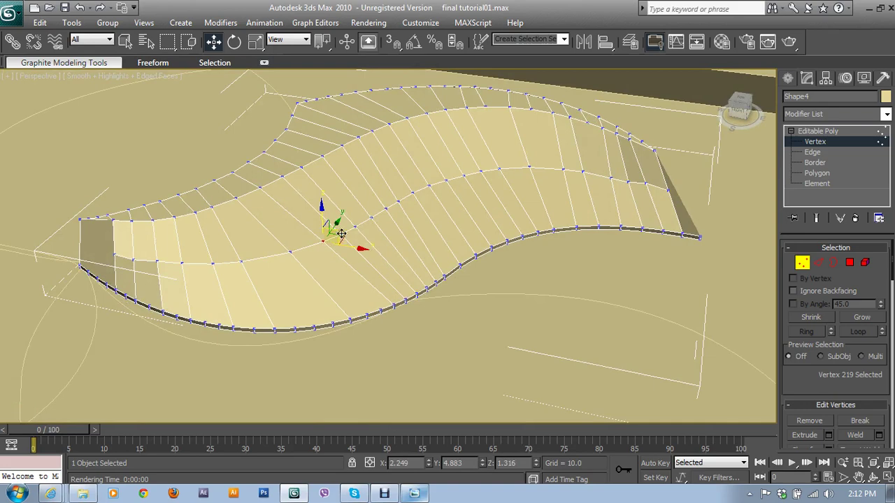
click(340, 210)
drag(341, 208, 340, 207)
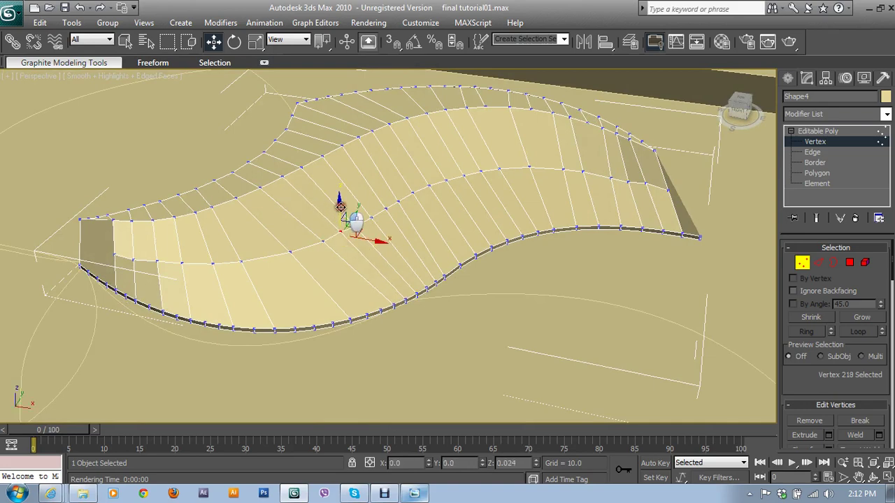
mouse_move(340, 207)
alt+middle_down()
mouse_move(296, 244)
mouse_move(365, 234)
alt+middle_up()
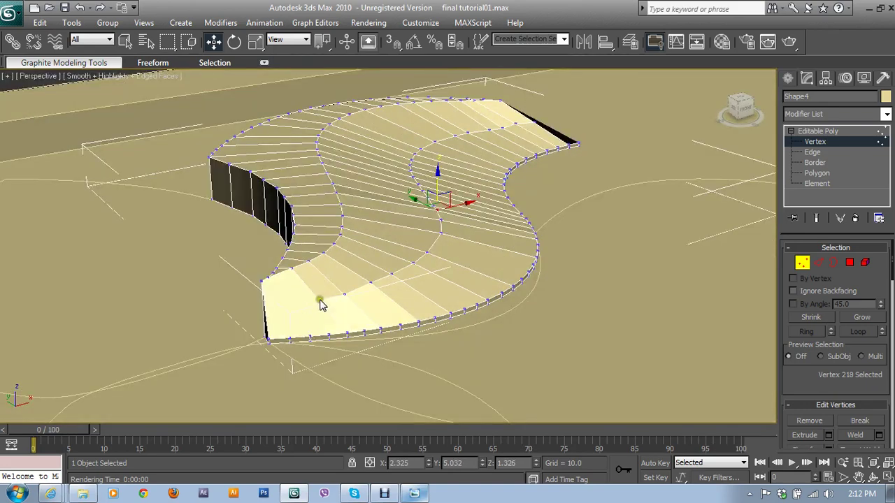
scroll(321, 304, up, 3)
alt+middle_drag(417, 254, 522, 250)
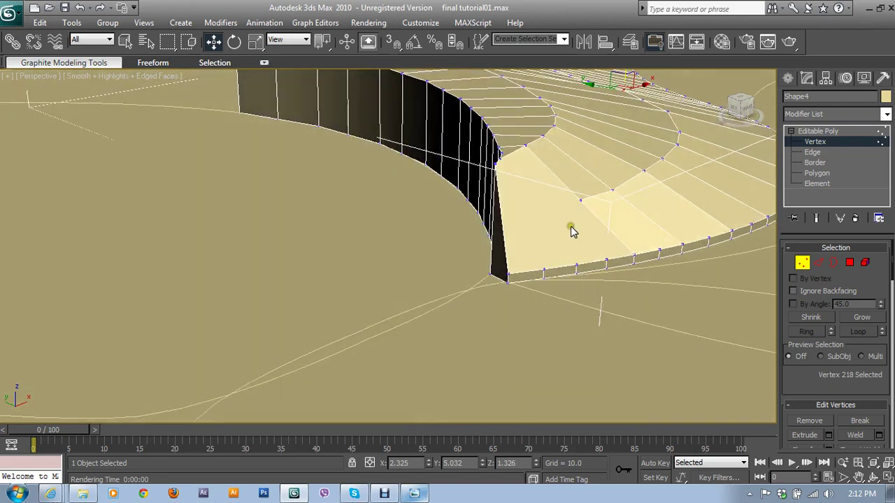
- Insert vertices on the tip edges and connect two tip vertices with a new edge
click(820, 266)
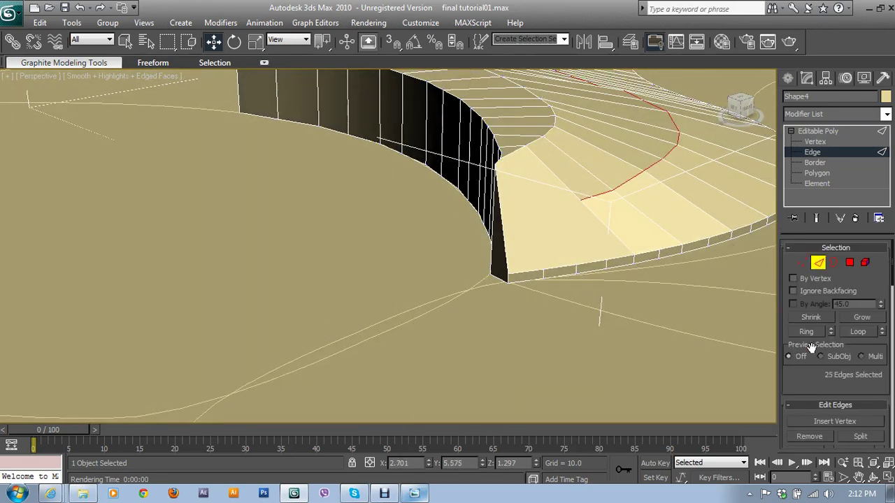
drag(811, 385, 815, 342)
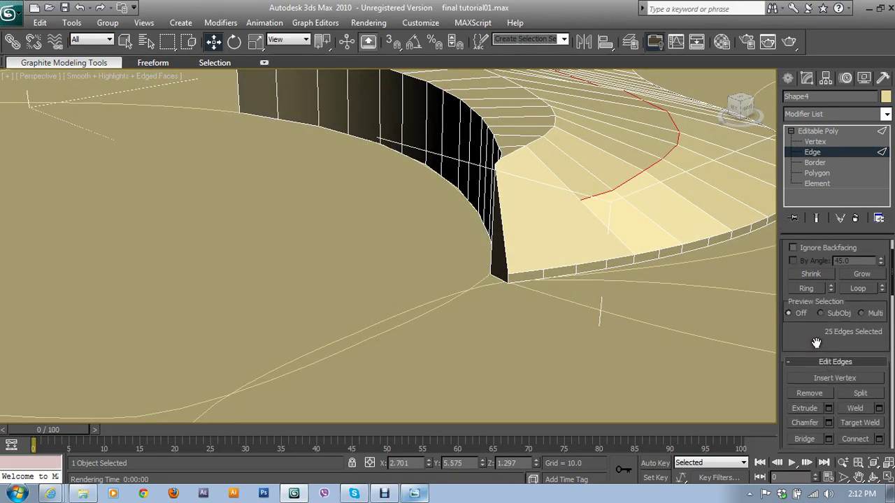
click(831, 380)
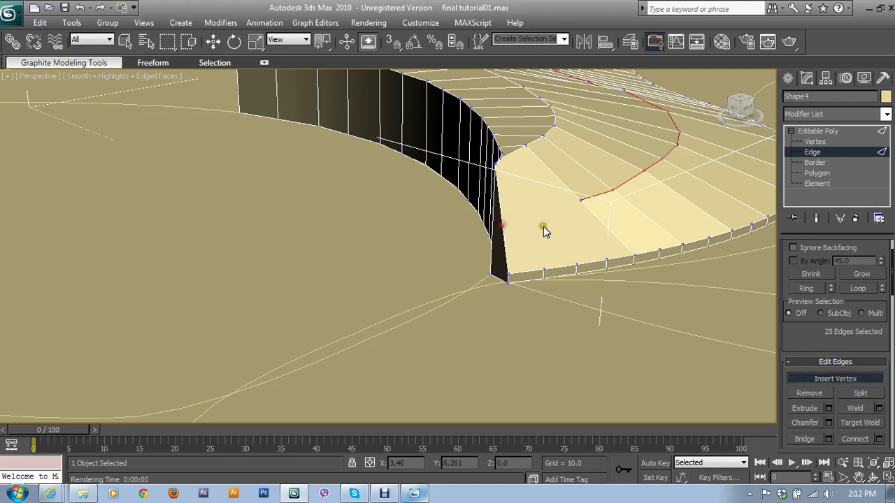
key(1)
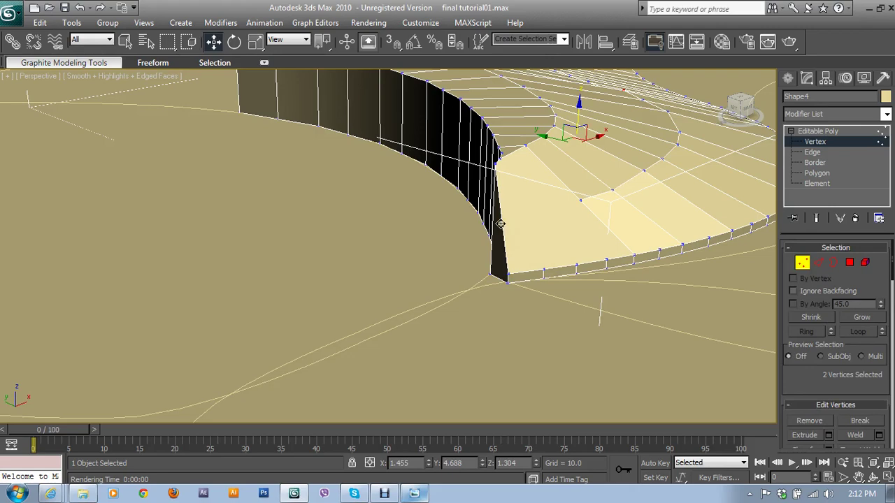
click(500, 223)
ctrl+click(579, 200)
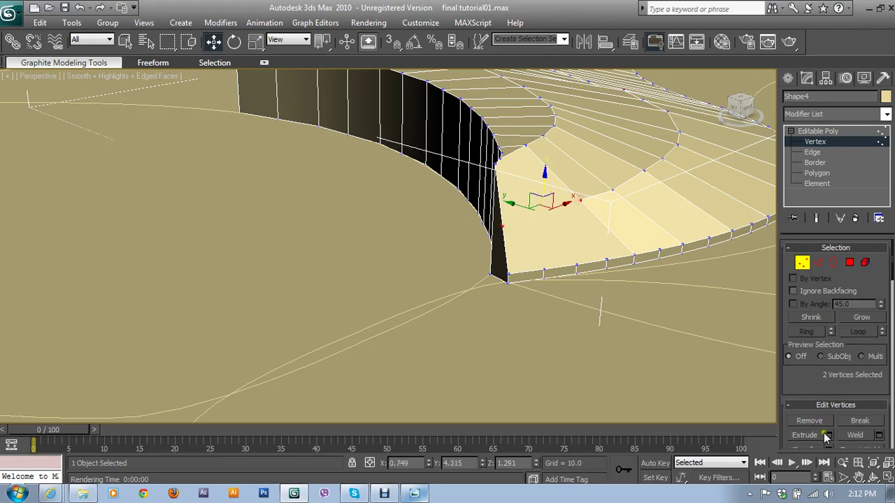
drag(855, 386, 856, 321)
click(847, 402)
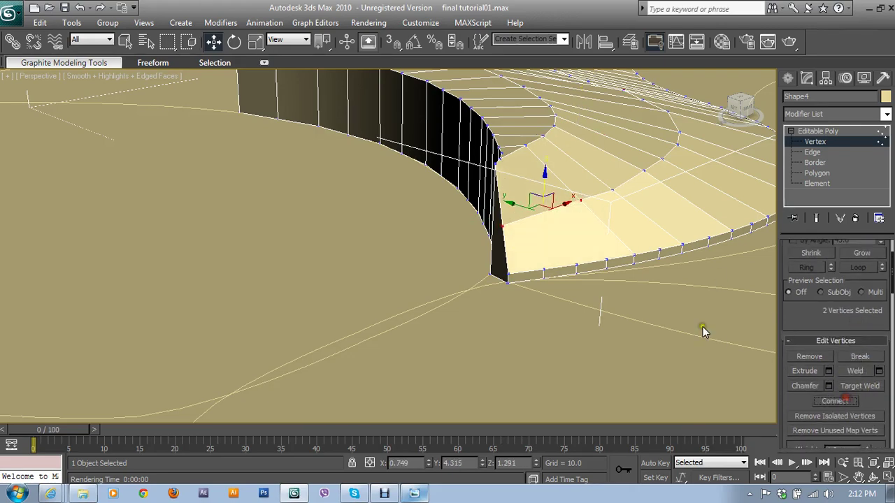
- Connect the two vertices at the other tip, splitting that tip face
mouse_move(703, 328)
middle_down()
mouse_move(620, 260)
mouse_move(597, 295)
mouse_move(559, 286)
mouse_move(597, 274)
middle_up()
scroll(596, 295, down, 3)
alt+middle_drag(649, 282, 532, 248)
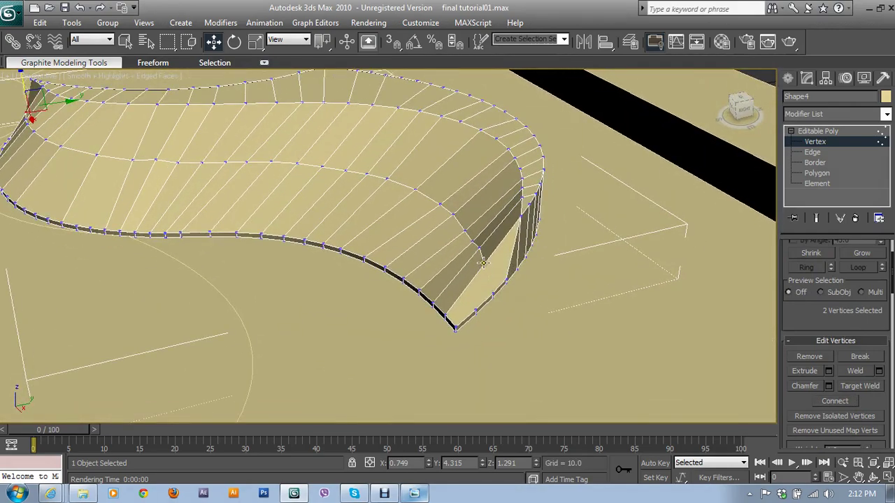
drag(478, 223, 510, 290)
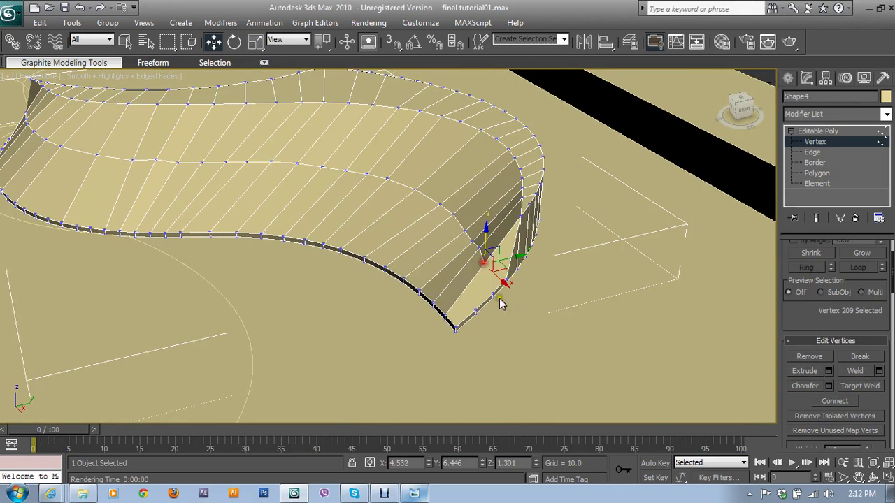
click(836, 402)
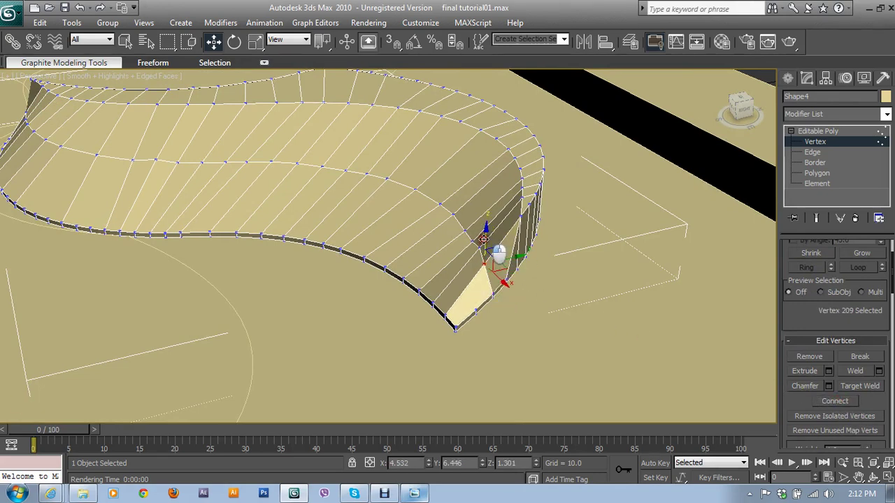
- Shift vertex 208 near the tip slightly lower to smooth the tip
click(487, 244)
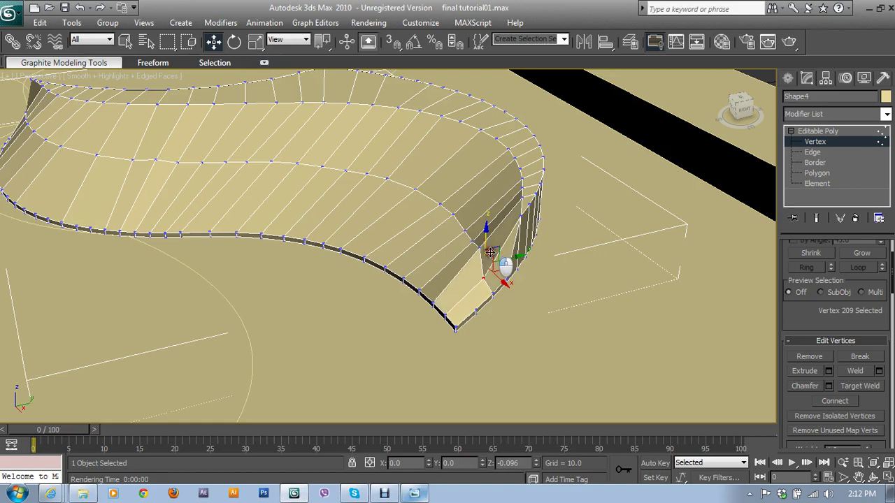
mouse_move(488, 244)
alt+middle_down()
mouse_move(542, 236)
mouse_move(539, 269)
alt+middle_up()
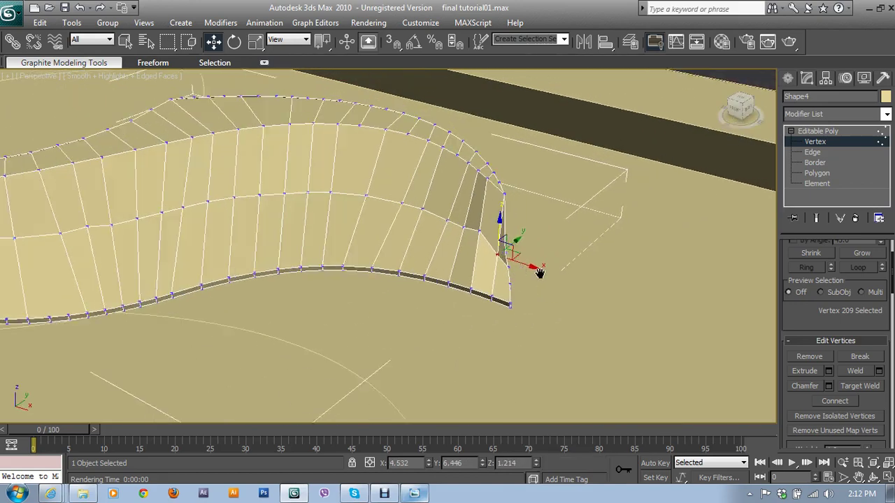
scroll(499, 279, up, 3)
click(501, 218)
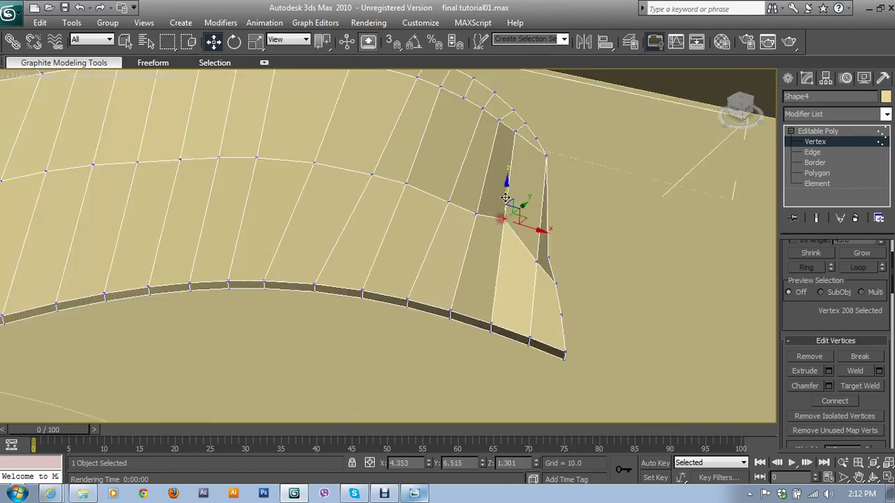
drag(509, 204, 511, 202)
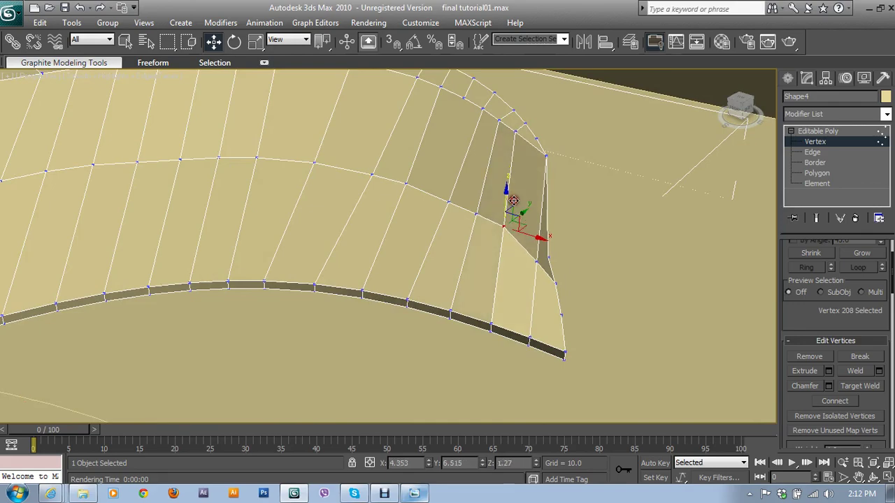
mouse_move(511, 203)
alt+middle_down()
mouse_move(482, 198)
mouse_move(603, 228)
alt+middle_up()
scroll(487, 219, down, 3)
middle_drag(487, 219, 480, 196)
scroll(481, 195, down, 5)
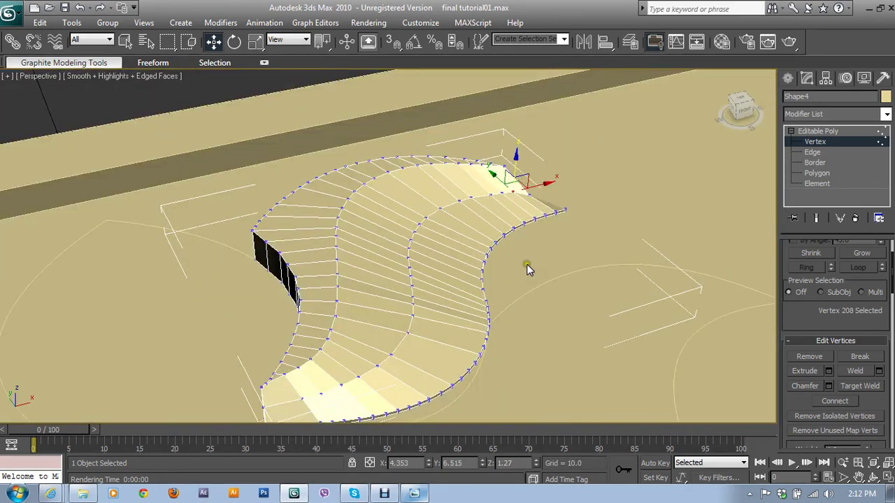
- Render a test frame of the leaf and close the preview
click(789, 42)
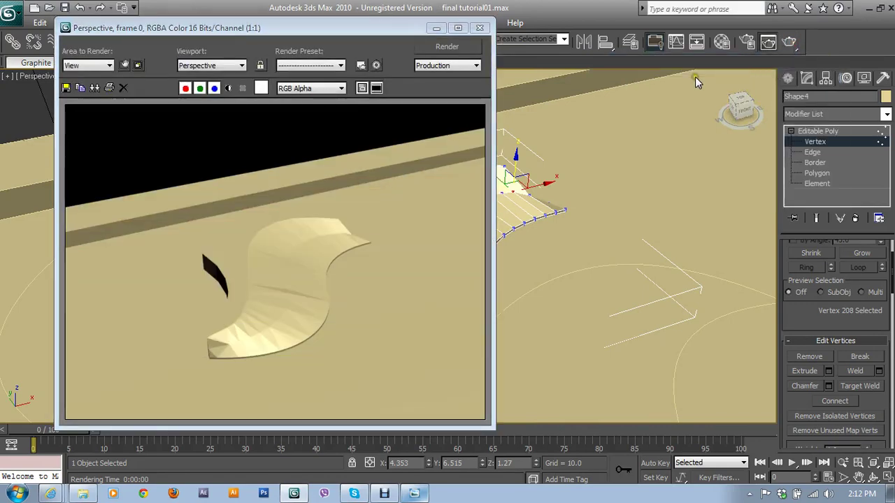
click(479, 27)
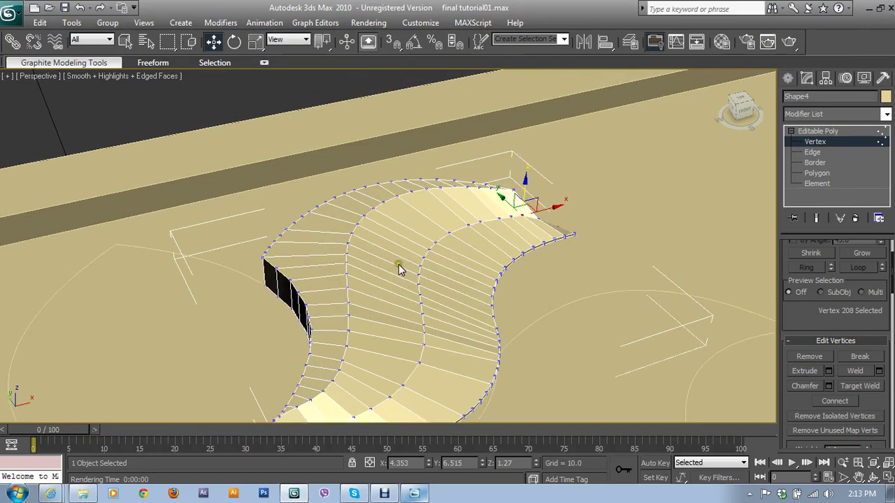
scroll(399, 263, up, 3)
- In the maximized Left view, box-select all vertices along the leaf's top
key(alt+w)
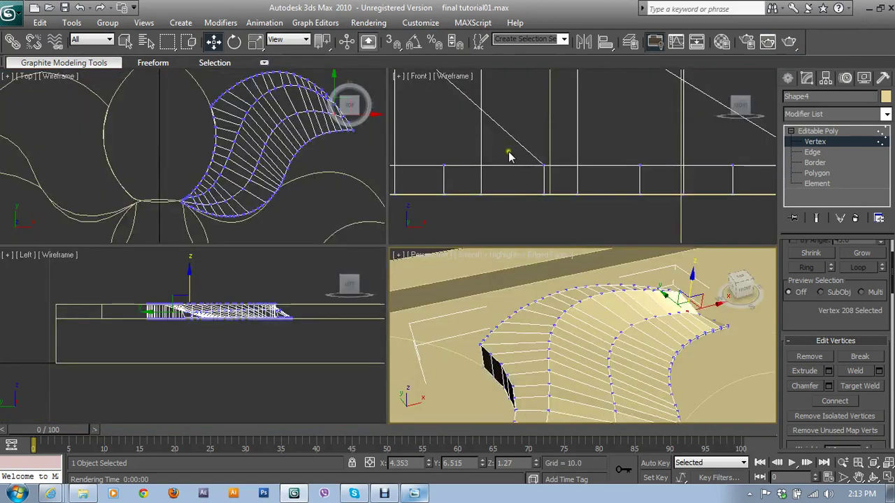
right_click(221, 302)
key(alt+w)
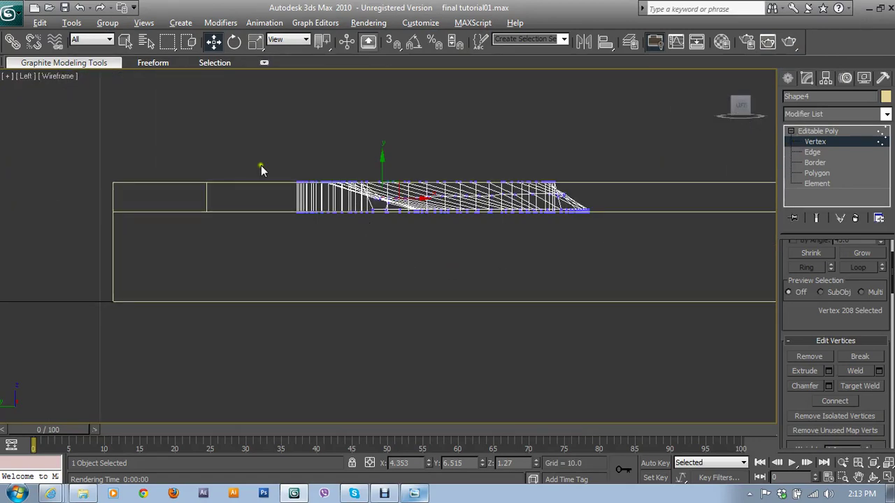
drag(269, 136, 654, 204)
- In the maximized Top view, deselect stray vertices on the inner curve
key(alt+w)
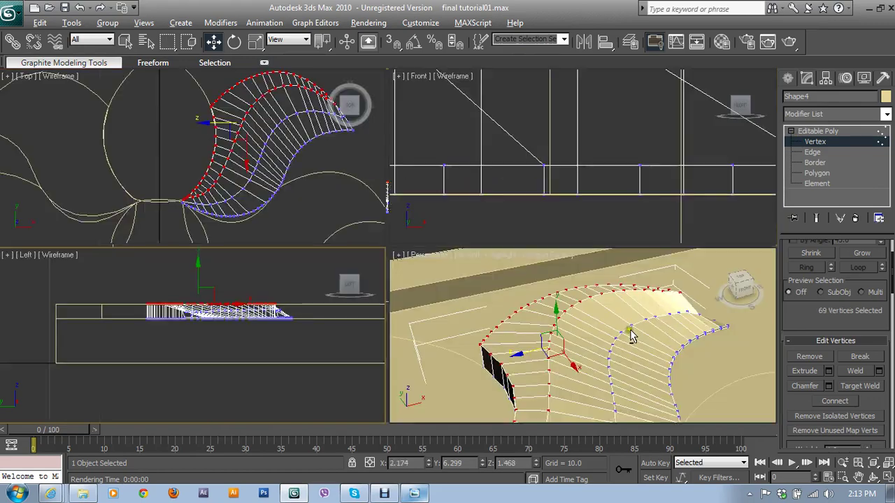
right_click(631, 335)
key(alt+w)
mouse_move(594, 333)
alt+middle_down()
mouse_move(632, 259)
mouse_move(531, 290)
alt+middle_up()
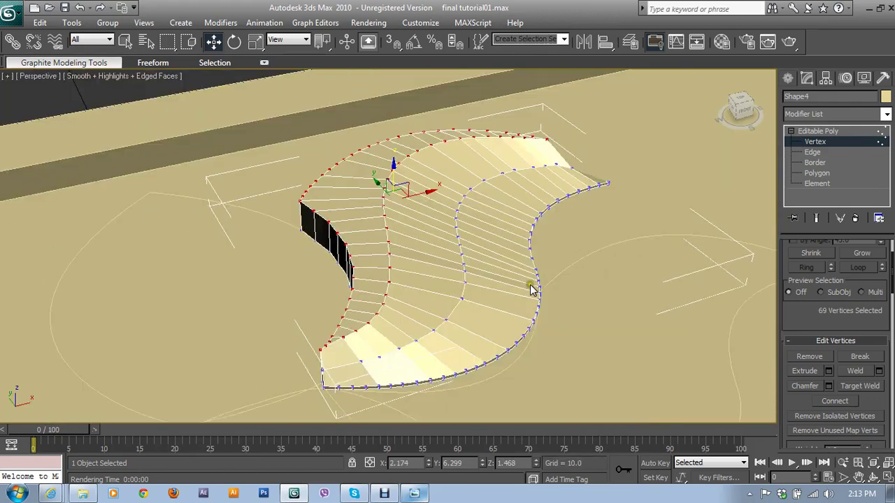
key(alt+w)
right_click(244, 208)
key(alt+w)
scroll(420, 251, up, 2)
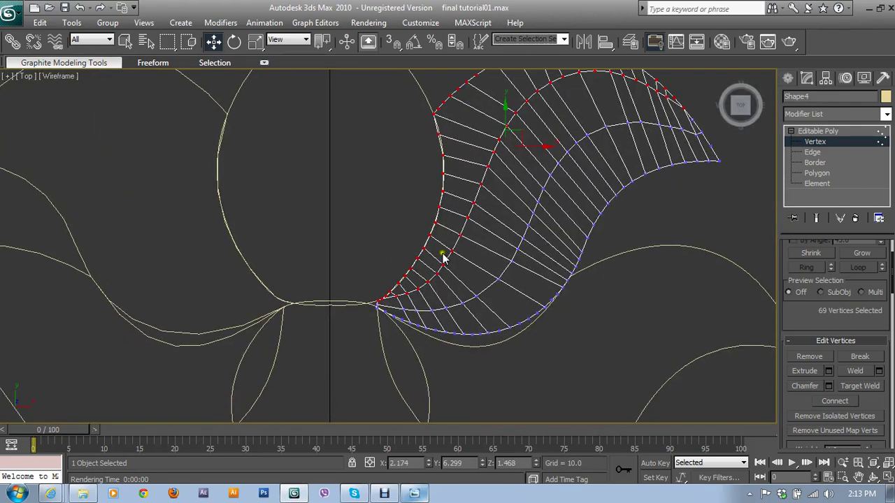
scroll(441, 257, up, 2)
scroll(463, 305, up, 2)
scroll(485, 226, up, 1)
mouse_move(552, 295)
mouse_down()
mouse_move(491, 239)
mouse_move(477, 207)
mouse_up()
alt+drag(498, 291, 415, 260)
- Deselect further blocks of inner-curve vertices
scroll(476, 301, up, 2)
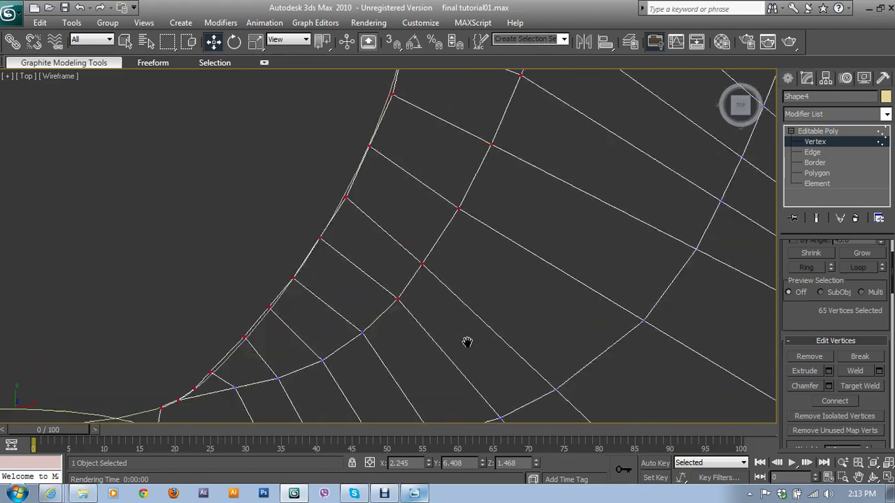
scroll(468, 343, up, 1)
mouse_move(323, 360)
mouse_down()
mouse_move(629, 93)
mouse_move(650, 188)
mouse_up()
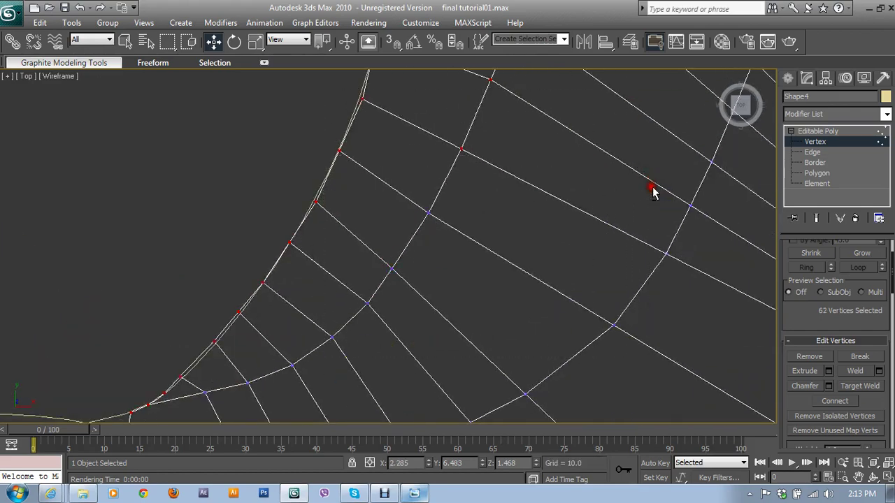
scroll(575, 261, up, 2)
scroll(415, 325, up, 1)
alt+drag(415, 325, 335, 173)
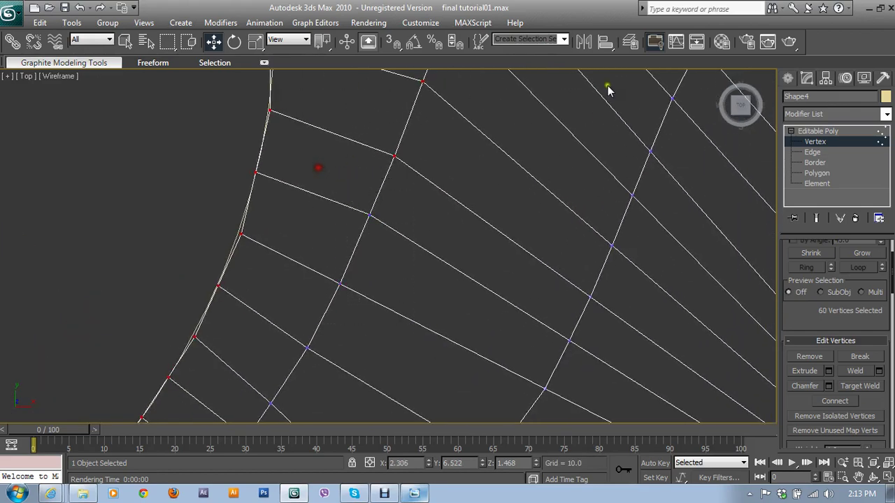
scroll(608, 88, down, 1)
scroll(507, 312, down, 1)
alt+drag(556, 123, 335, 402)
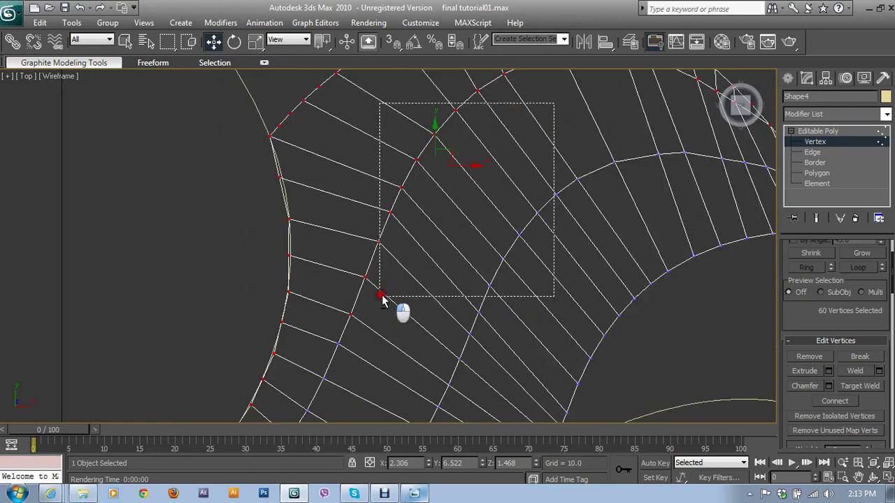
- Drop the vertices around the upper tip from the selection
scroll(407, 280, down, 1)
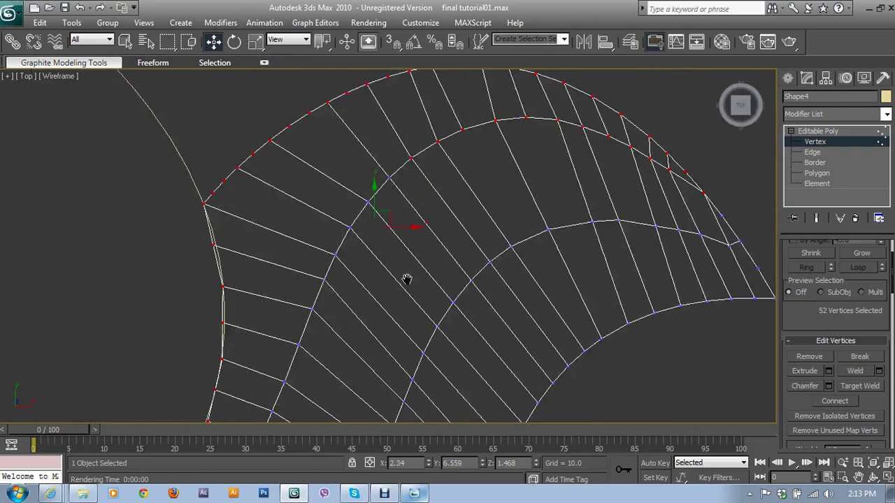
scroll(350, 236, down, 1)
mouse_move(346, 229)
alt+mouse_down()
mouse_move(523, 140)
mouse_move(525, 124)
alt+mouse_up()
scroll(504, 196, up, 1)
scroll(413, 199, up, 1)
alt+drag(400, 101, 509, 184)
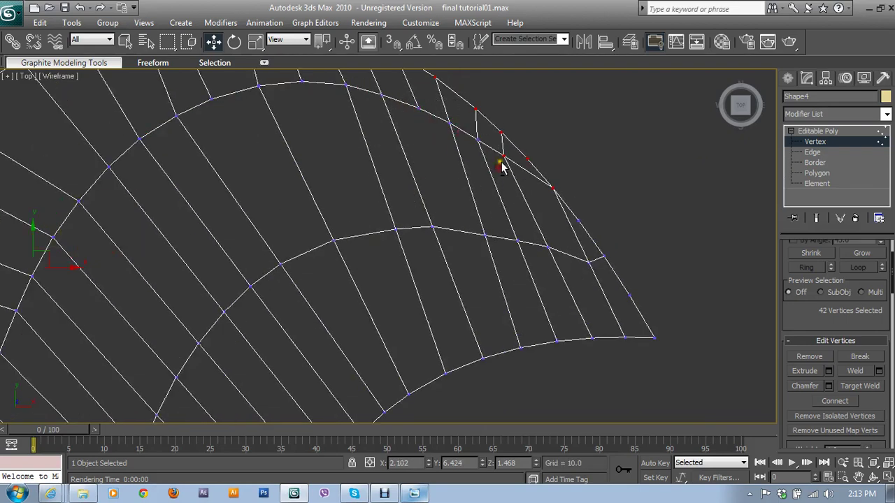
mouse_move(479, 136)
alt+mouse_down()
mouse_move(514, 178)
mouse_move(567, 210)
alt+mouse_up()
- In the Perspective view, remove the wall's corner vertex from the top-edge selection
key(alt+w)
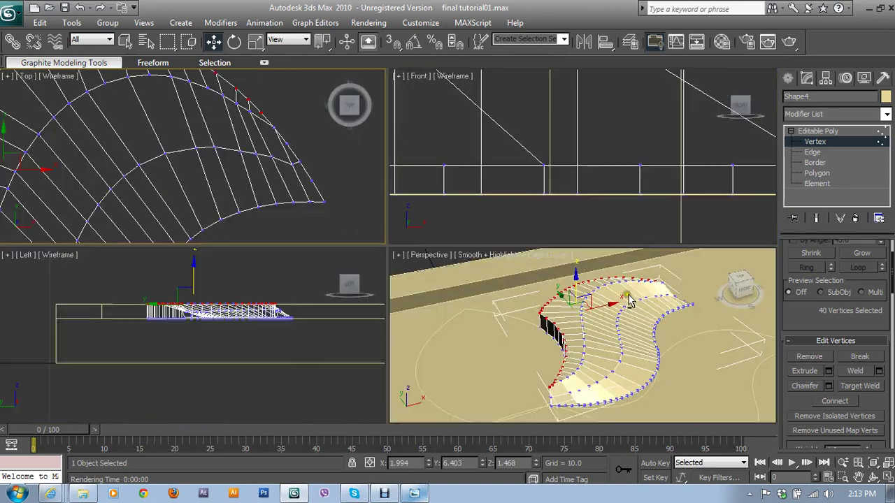
right_click(631, 303)
key(alt+w)
middle_drag(516, 284, 402, 265)
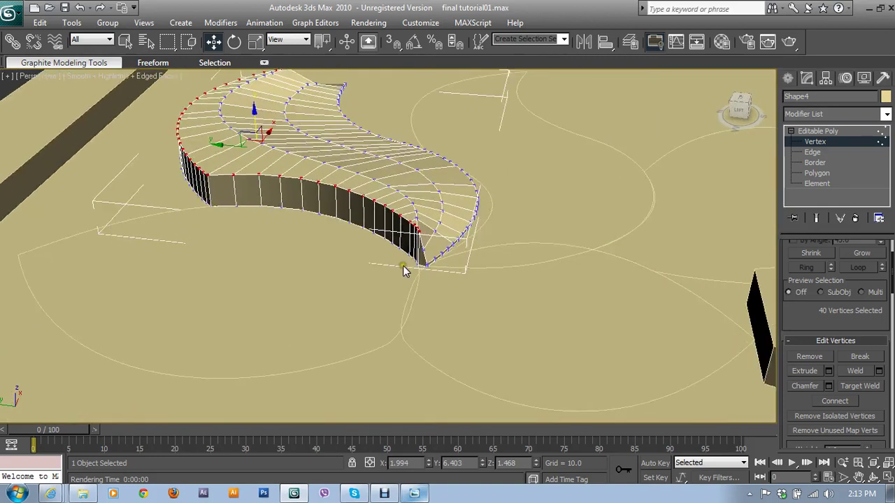
scroll(403, 265, up, 5)
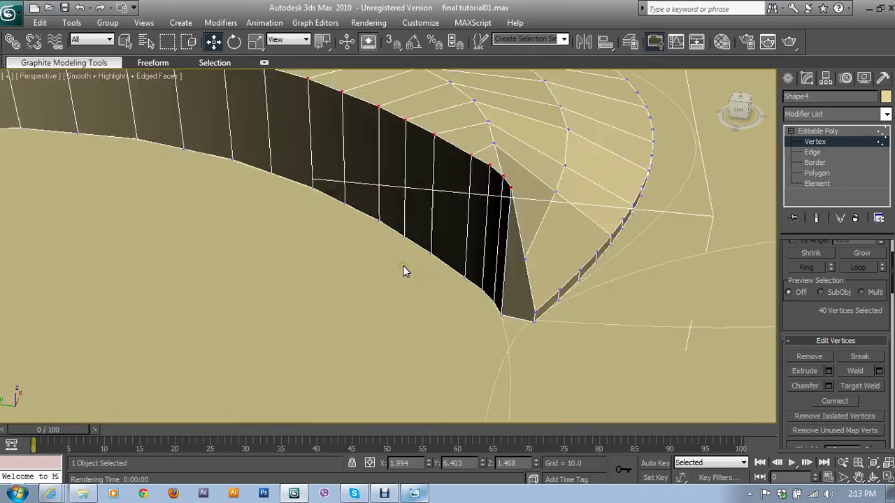
click(511, 196)
drag(538, 170, 509, 193)
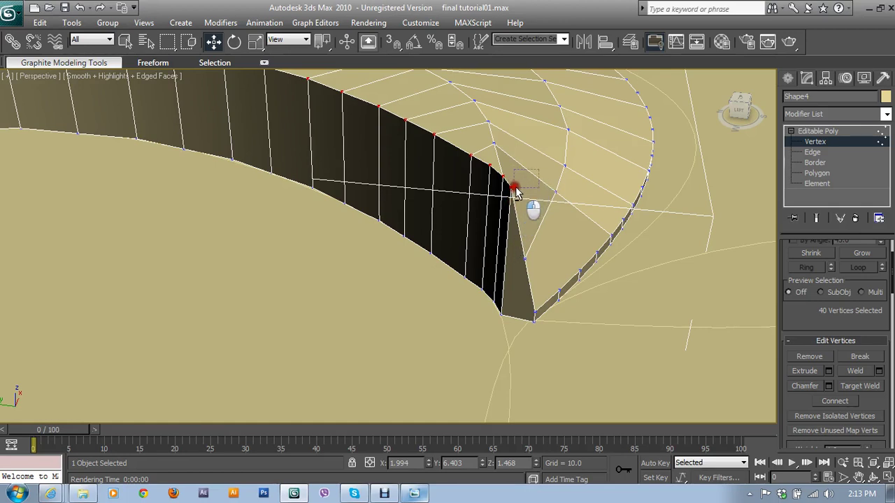
alt+drag(519, 162, 501, 183)
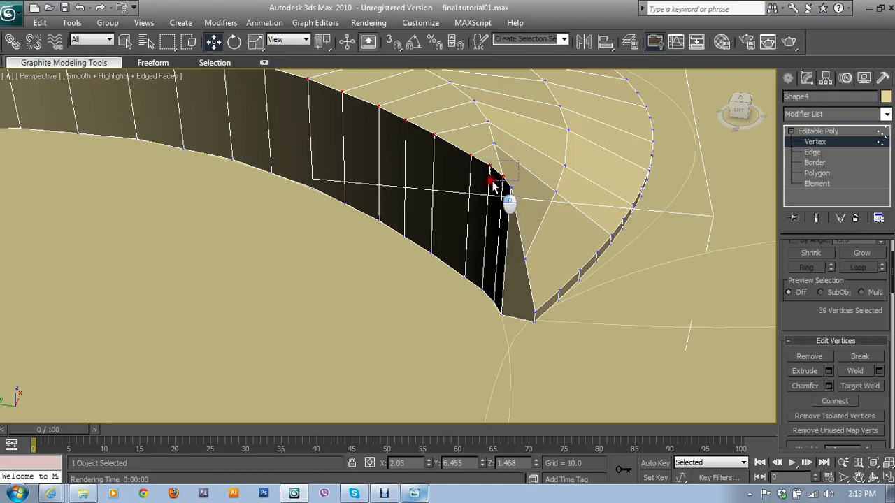
- Drag the 38 top-edge vertices down along Z
mouse_move(526, 156)
alt+middle_down()
mouse_move(573, 186)
mouse_move(573, 214)
alt+middle_up()
scroll(410, 188, down, 3)
scroll(336, 210, down, 3)
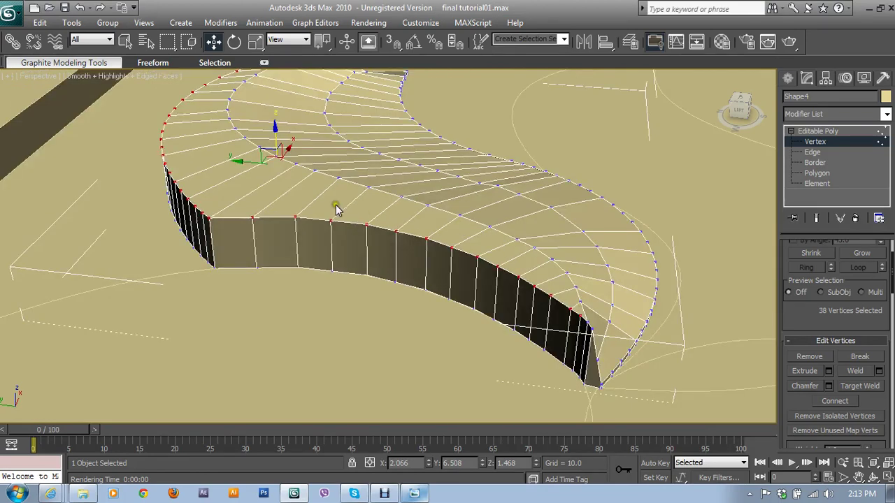
drag(275, 130, 283, 174)
mouse_move(284, 175)
alt+middle_down()
mouse_move(326, 256)
mouse_move(270, 261)
mouse_move(329, 260)
mouse_move(538, 156)
alt+middle_up()
click(788, 43)
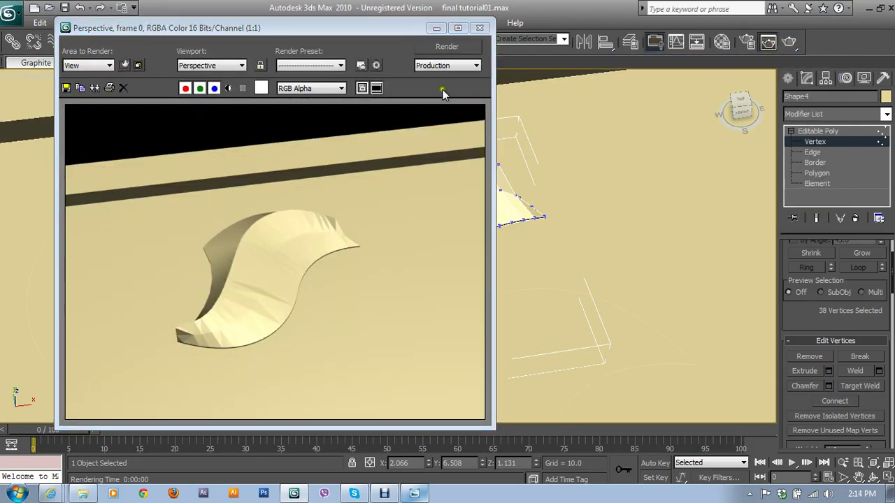
click(479, 28)
mouse_move(350, 236)
alt+middle_down()
mouse_move(421, 280)
mouse_move(445, 262)
mouse_move(366, 392)
alt+middle_up()
click(414, 494)
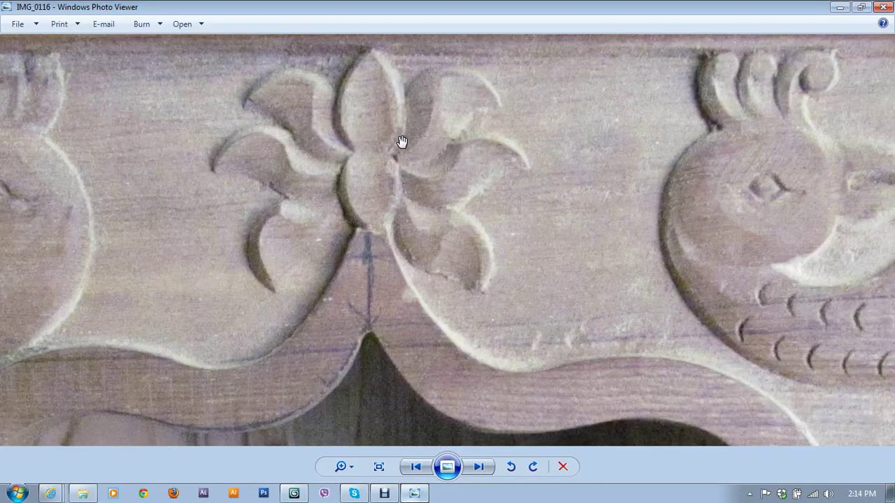
- Hide the reference photo and pull a vertex near the leaf's tip down along Z
click(839, 7)
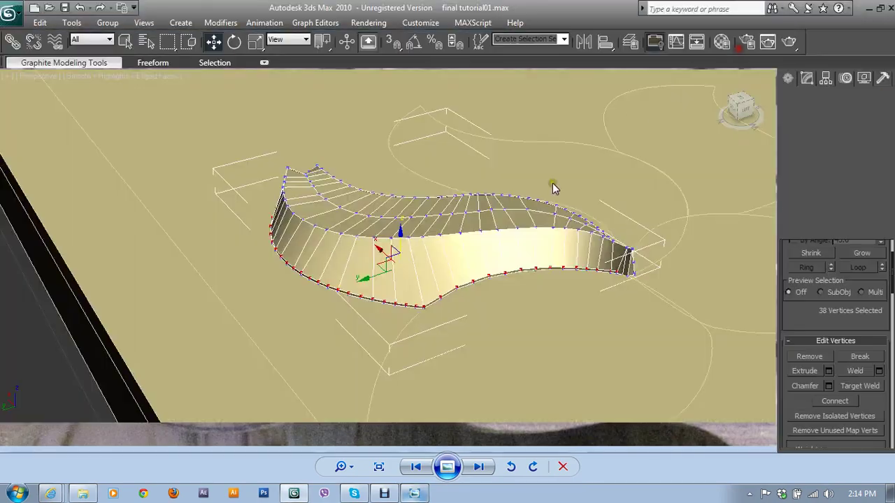
mouse_move(588, 256)
alt+middle_down()
mouse_move(657, 266)
mouse_move(709, 260)
mouse_move(499, 267)
alt+middle_up()
scroll(499, 266, up, 2)
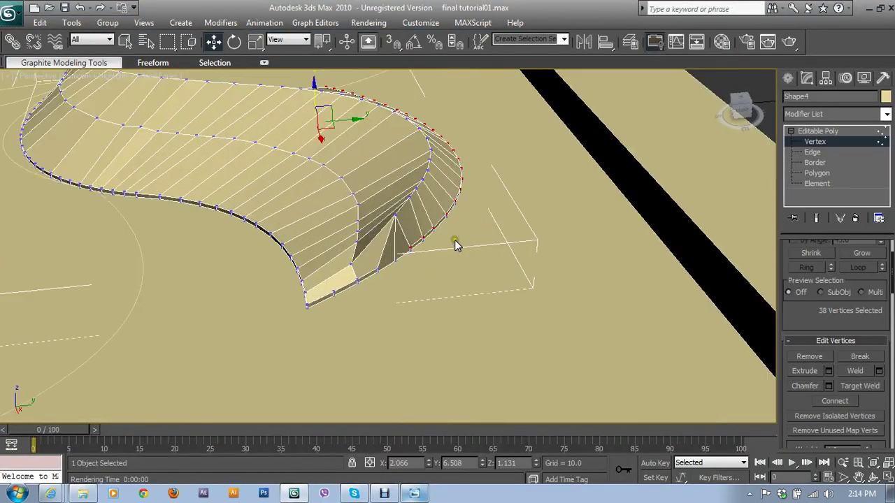
click(395, 216)
drag(395, 183, 396, 199)
mouse_move(405, 209)
alt+middle_down()
mouse_move(373, 216)
mouse_move(319, 202)
alt+middle_up()
drag(306, 178, 305, 194)
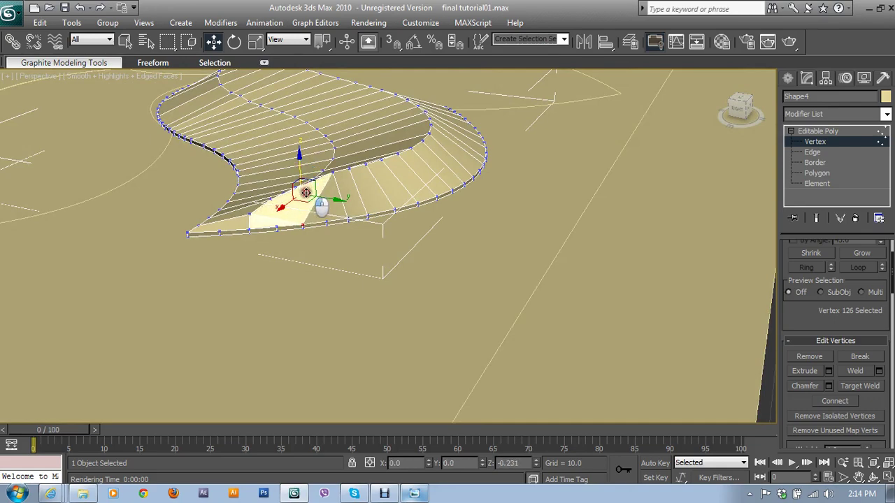
- Lower a vertex on the tip's inner edge slightly, then check the tip from low angles
mouse_move(361, 202)
alt+middle_down()
mouse_move(319, 244)
mouse_move(329, 244)
alt+middle_up()
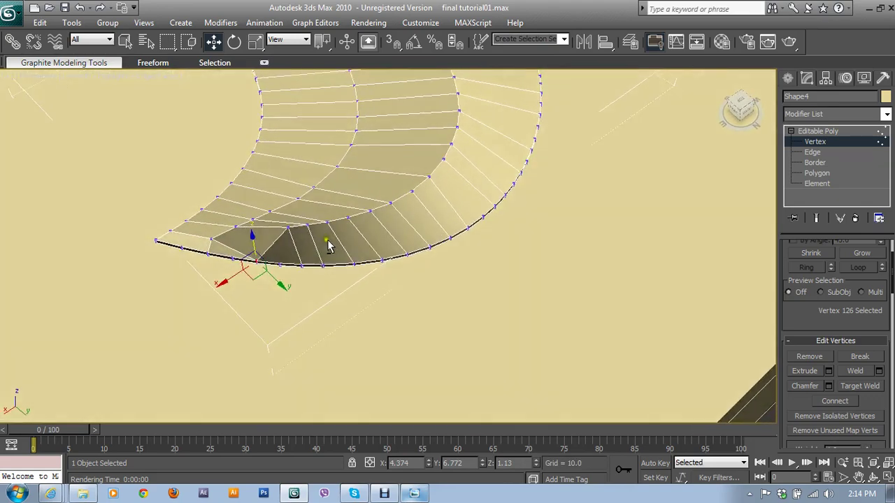
ctrl+click(286, 228)
drag(289, 209, 294, 218)
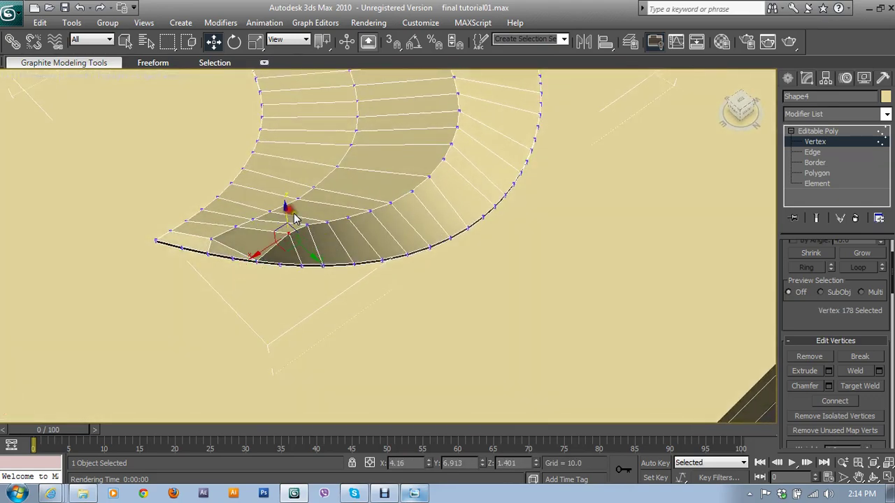
ctrl+click(305, 222)
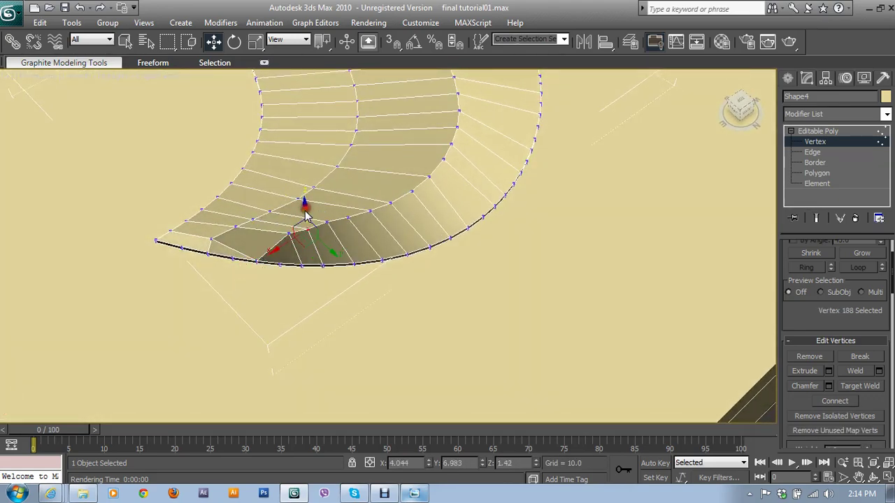
alt+click(288, 241)
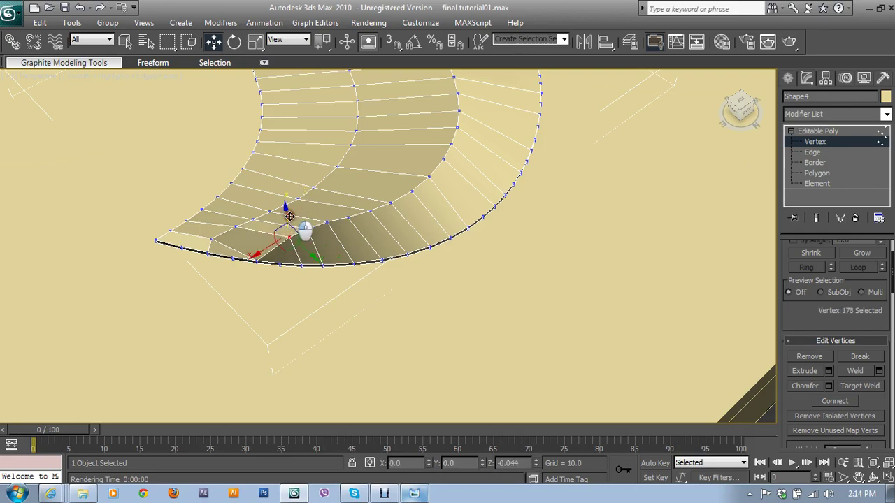
drag(288, 213, 290, 217)
mouse_move(328, 221)
alt+middle_down()
mouse_move(552, 197)
mouse_move(625, 208)
alt+middle_up()
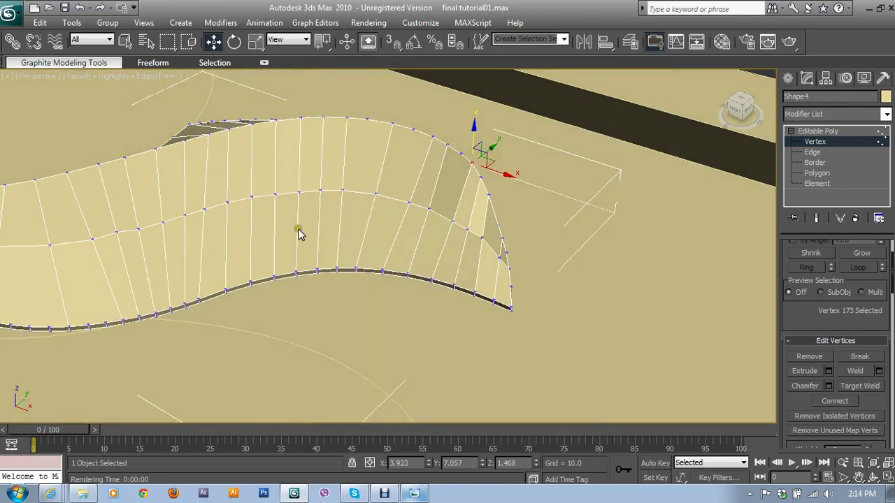
mouse_move(300, 233)
alt+middle_down()
mouse_move(624, 244)
mouse_move(611, 261)
mouse_move(629, 220)
mouse_move(515, 335)
mouse_move(463, 321)
alt+middle_up()
mouse_move(302, 249)
alt+middle_down()
mouse_move(344, 254)
mouse_move(392, 240)
mouse_move(399, 266)
mouse_move(484, 305)
mouse_move(410, 290)
alt+middle_up()
- Pull the two vertices at the other tip and one beside them down along Z
scroll(415, 291, up, 3)
click(357, 256)
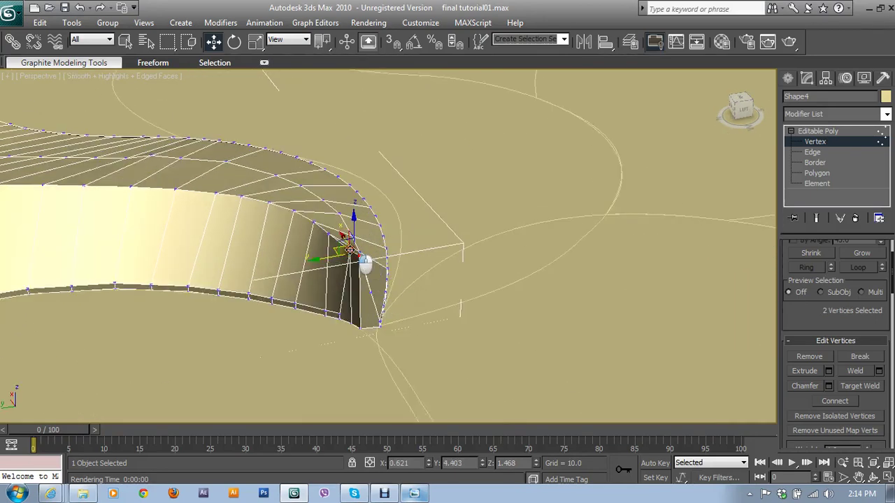
ctrl+click(351, 229)
mouse_move(353, 219)
mouse_down()
mouse_move(365, 260)
mouse_move(362, 299)
mouse_move(384, 310)
mouse_up()
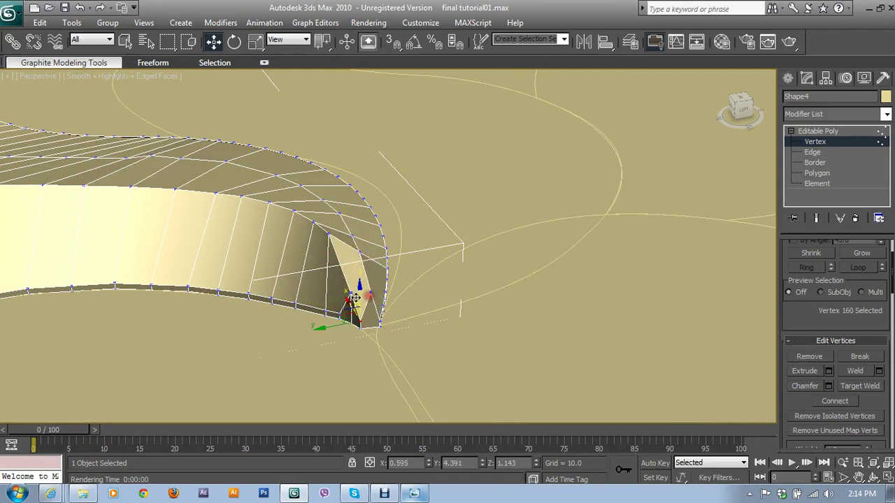
alt+click(351, 294)
drag(351, 268, 363, 318)
- Lower the next vertices along the tip and one higher up
ctrl+click(359, 319)
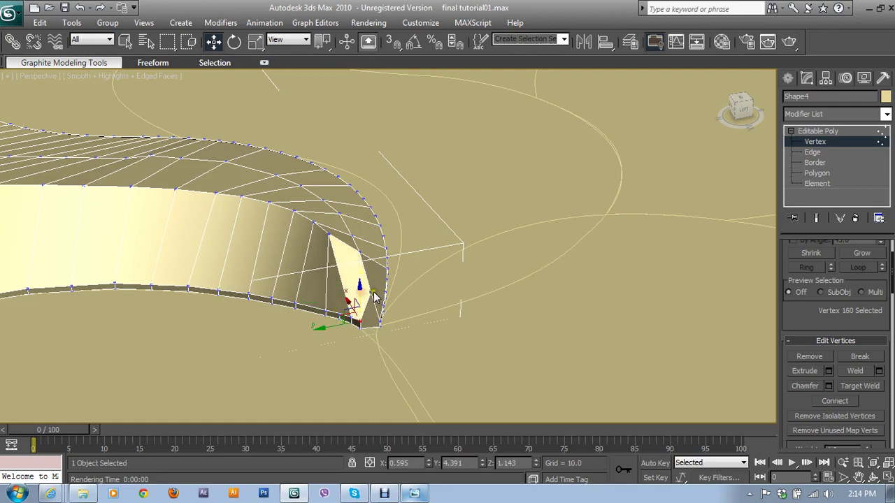
ctrl+click(362, 292)
drag(367, 293, 375, 291)
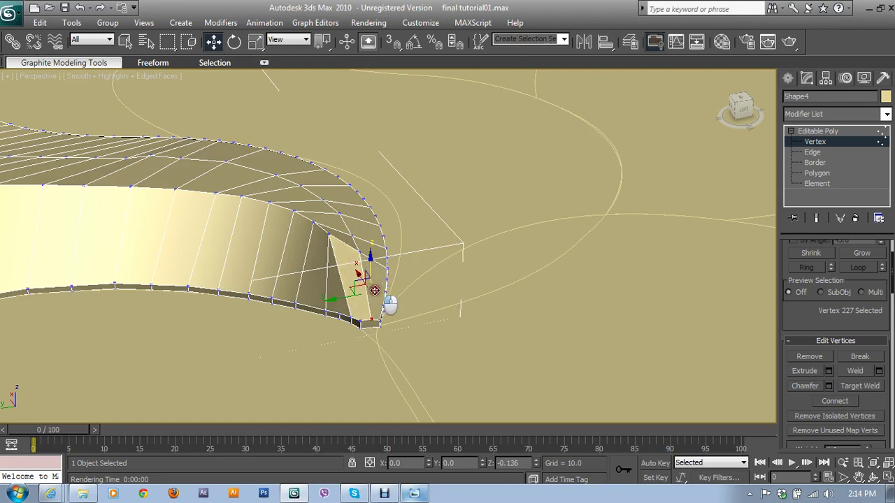
mouse_move(374, 291)
alt+middle_down()
mouse_move(419, 289)
mouse_move(279, 305)
mouse_move(370, 312)
mouse_move(323, 282)
alt+middle_up()
click(324, 266)
mouse_move(322, 249)
mouse_down()
mouse_move(343, 280)
mouse_move(336, 285)
mouse_move(325, 242)
mouse_up()
- Drop the fold vertex on the inner tip edge to Z 1.377
click(324, 266)
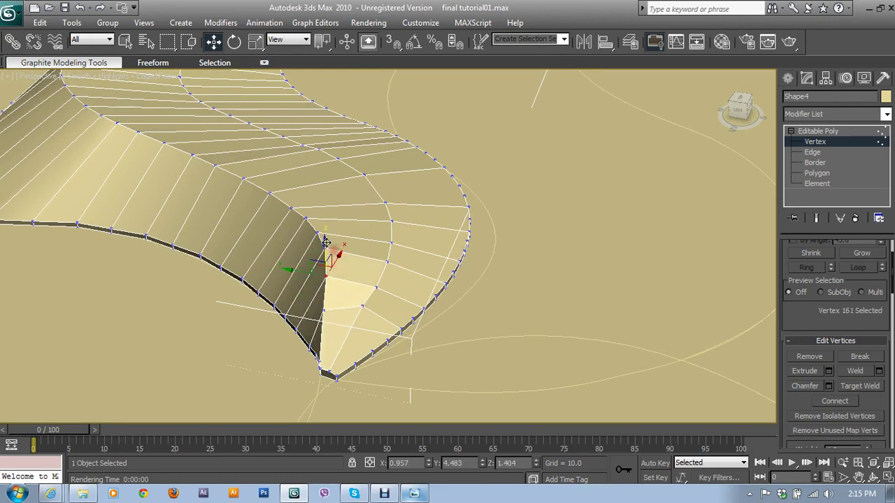
click(324, 237)
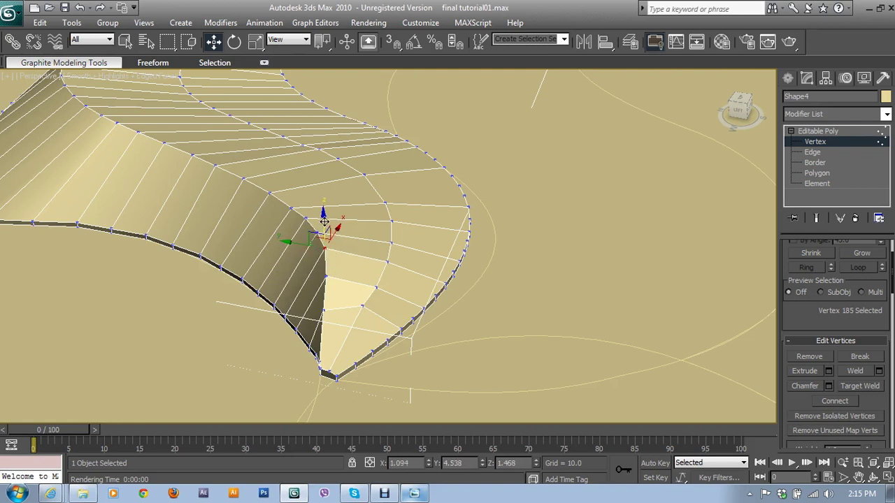
click(325, 245)
click(325, 274)
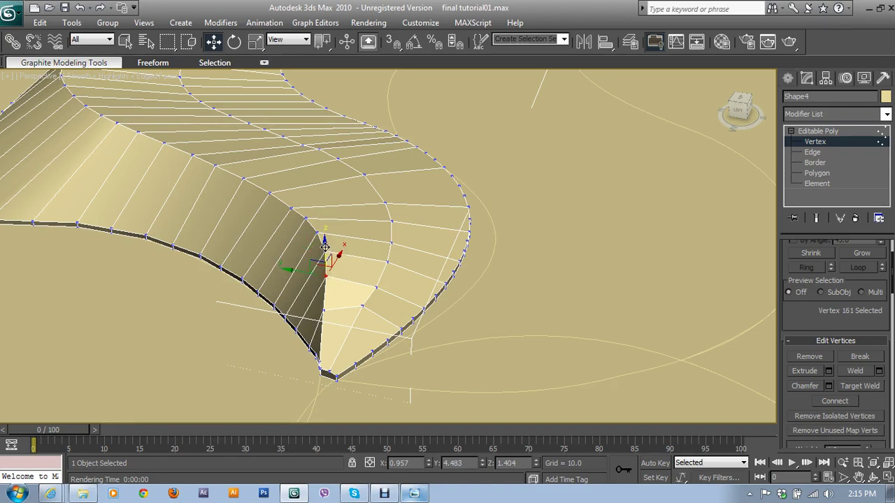
drag(325, 246, 340, 260)
mouse_move(352, 265)
alt+middle_down()
mouse_move(282, 260)
mouse_move(279, 302)
alt+middle_up()
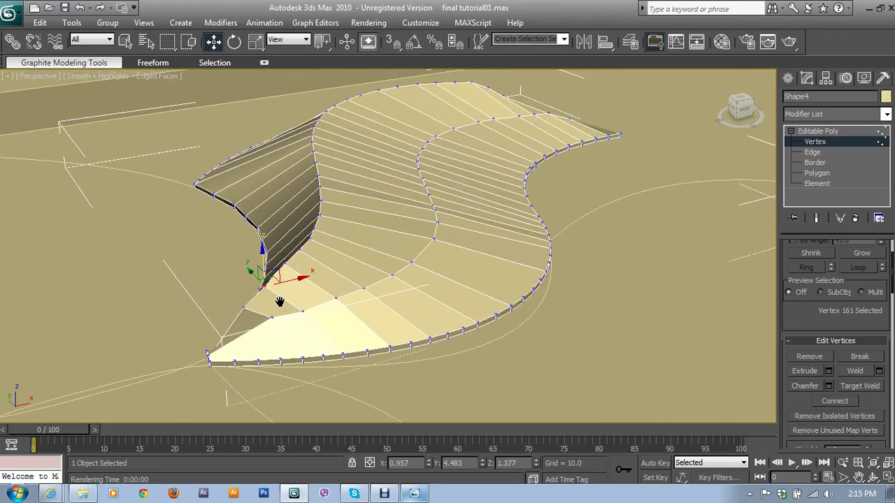
- Move a vertex near the leaf's tip slightly downward
click(240, 308)
drag(242, 277, 243, 280)
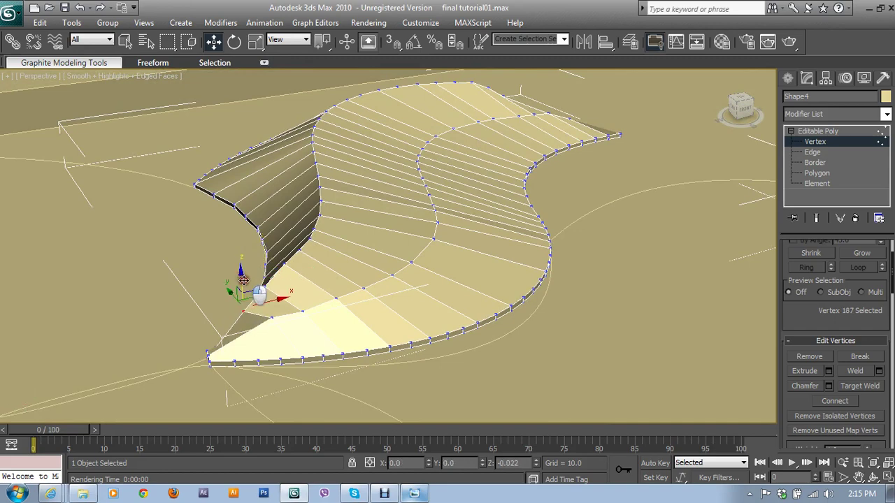
scroll(412, 269, up, 3)
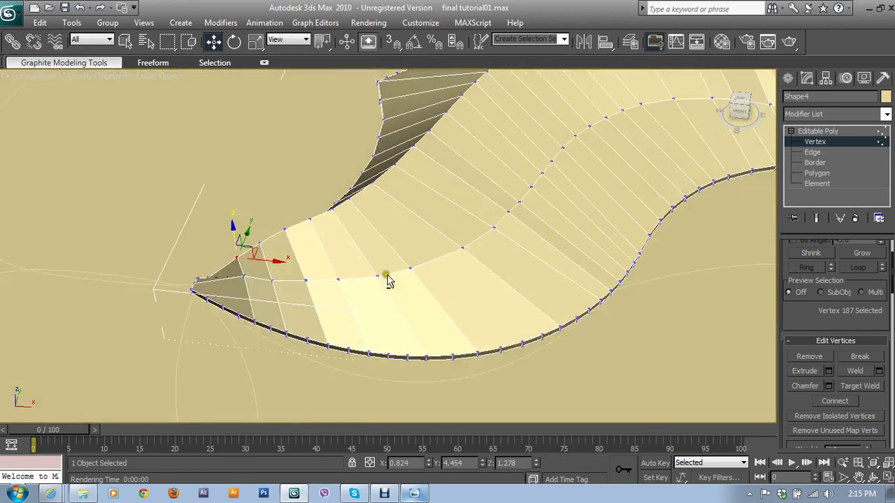
scroll(419, 259, up, 2)
scroll(353, 334, down, 1)
scroll(353, 334, down, 2)
- Pick the fold vertices at the tip, then switch the Editable Poly to Edge level
mouse_move(405, 293)
alt+middle_down()
mouse_move(547, 253)
mouse_move(467, 266)
alt+middle_up()
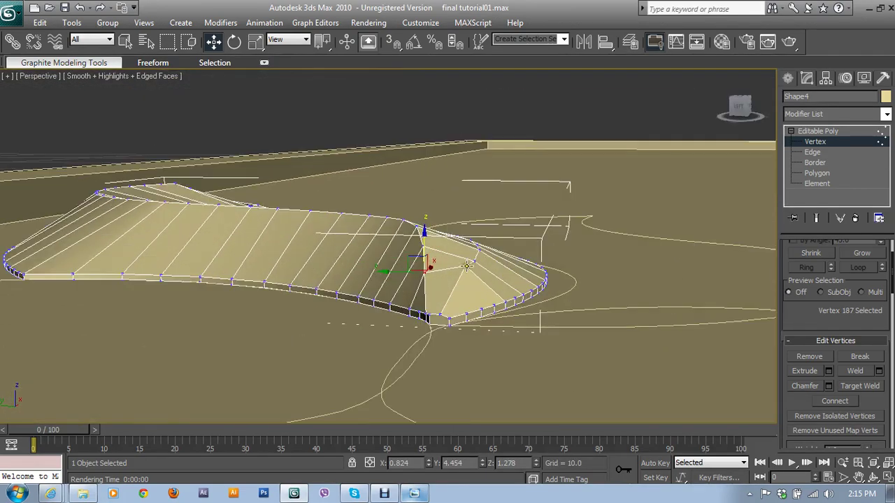
click(446, 318)
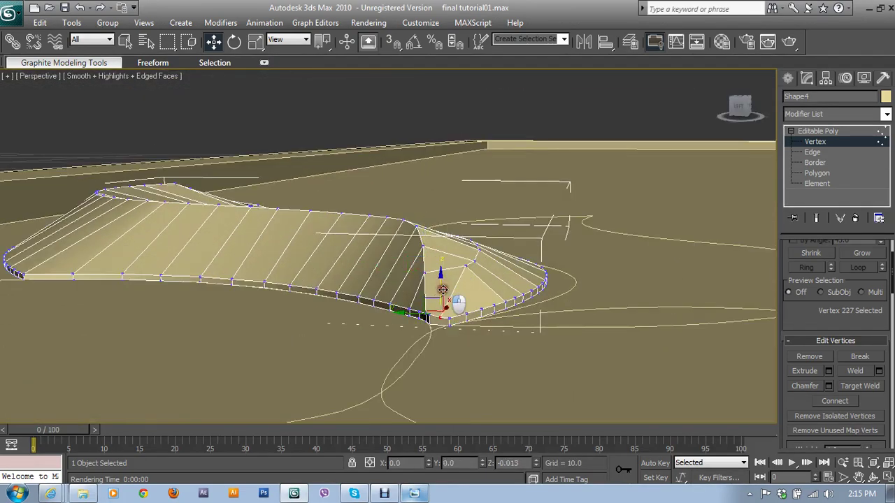
click(428, 315)
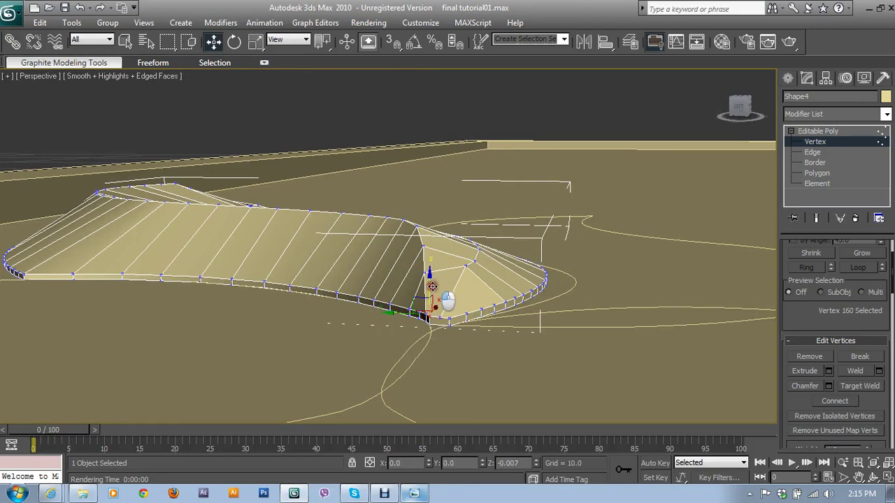
mouse_move(450, 296)
alt+middle_down()
mouse_move(552, 293)
mouse_move(489, 286)
mouse_move(532, 329)
alt+middle_up()
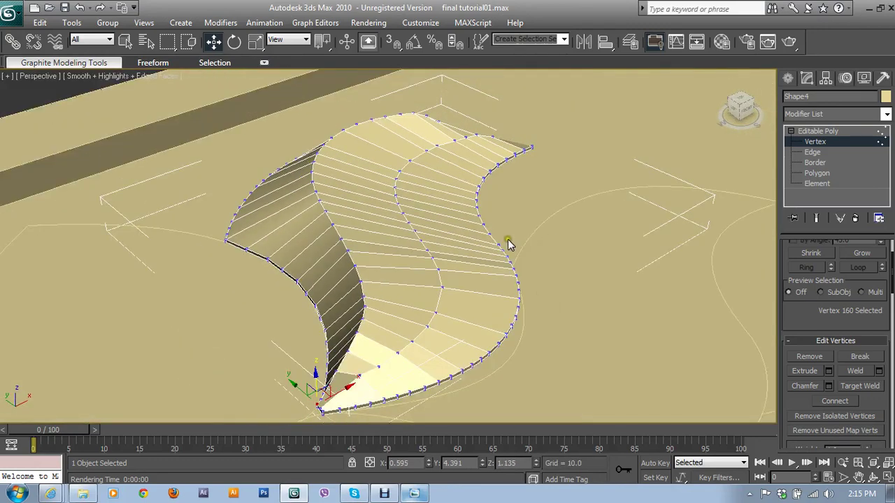
click(817, 153)
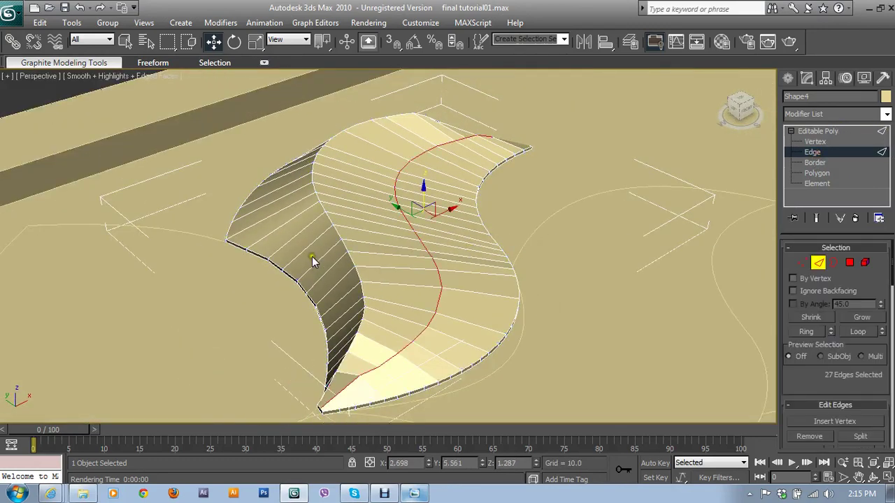
- Ring-select edges from one side-wall edge and drop the two ring edges at the tip
click(323, 261)
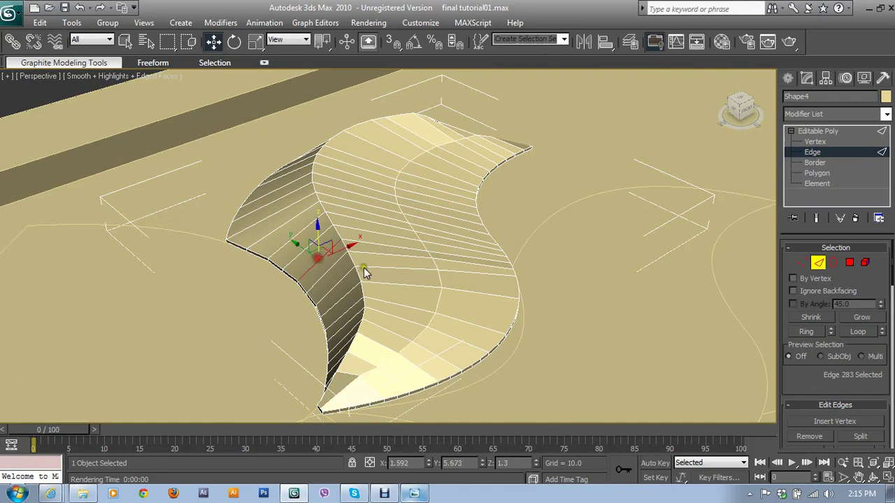
click(804, 332)
alt+middle_drag(516, 316, 223, 329)
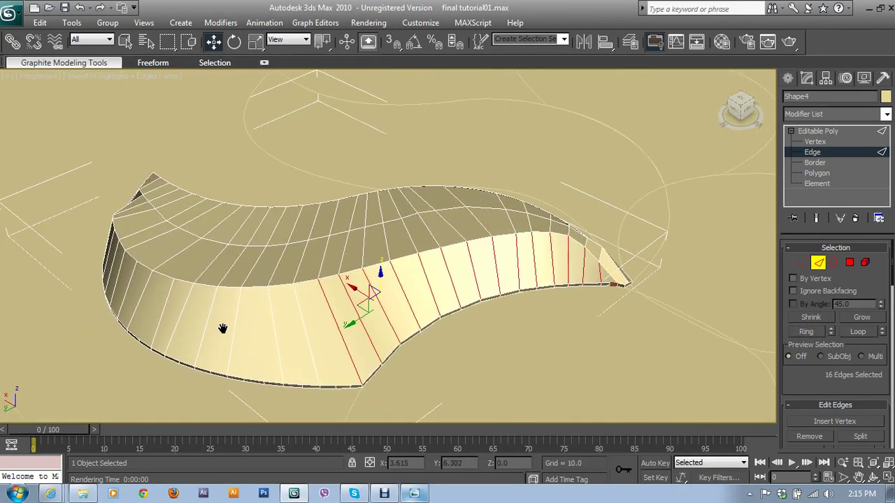
alt+click(607, 258)
middle_drag(149, 359, 311, 347)
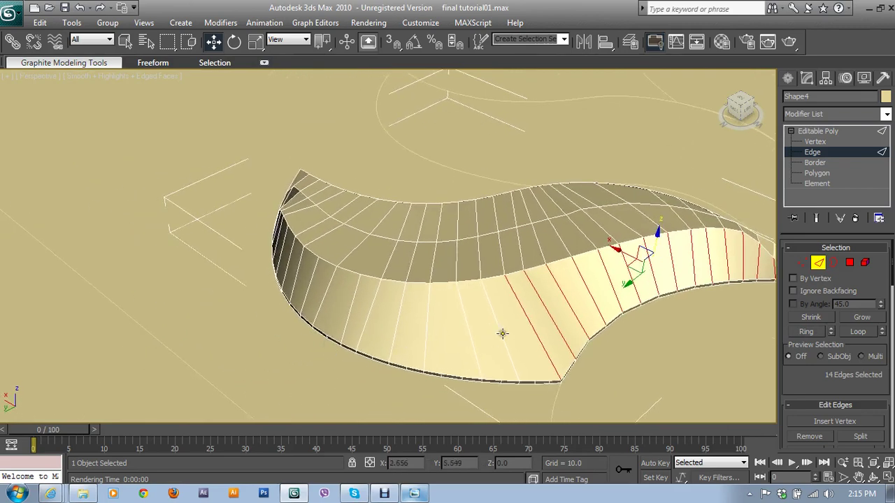
- Add more side-wall edges, ring them, and trim extras to 30 selected crosswise edges
ctrl+click(488, 330)
ctrl+click(462, 327)
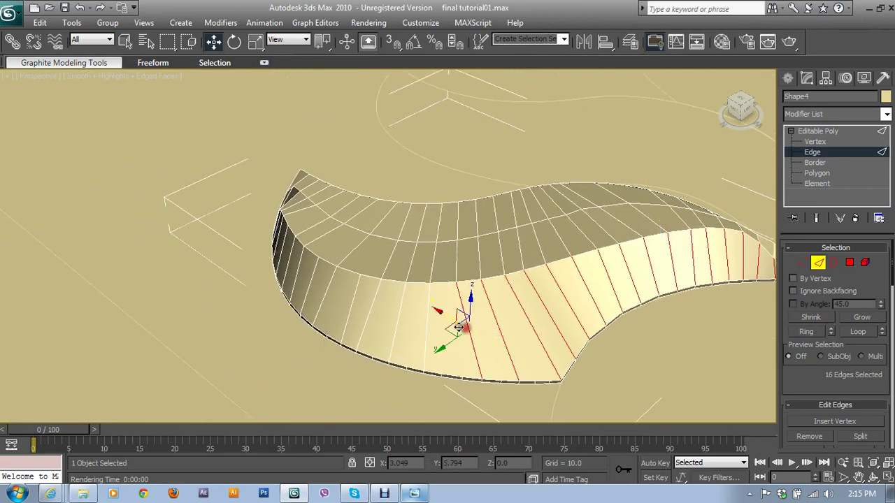
ctrl+click(421, 320)
ctrl+click(370, 308)
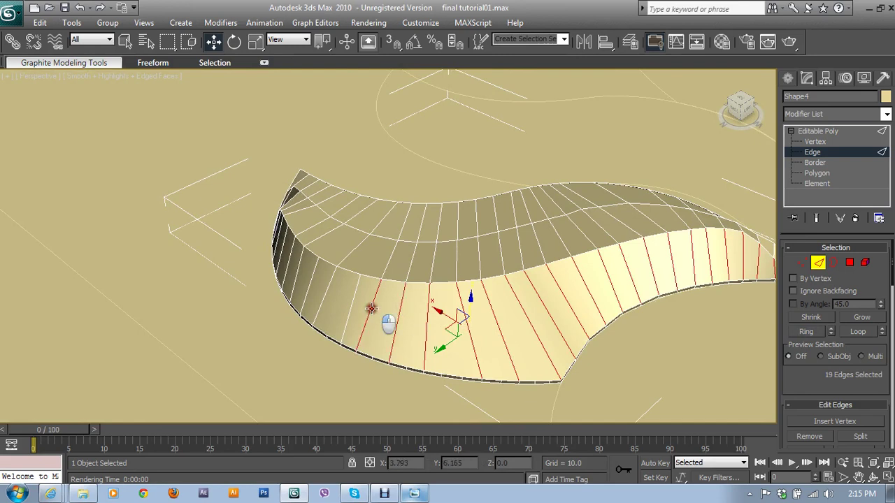
ctrl+click(318, 290)
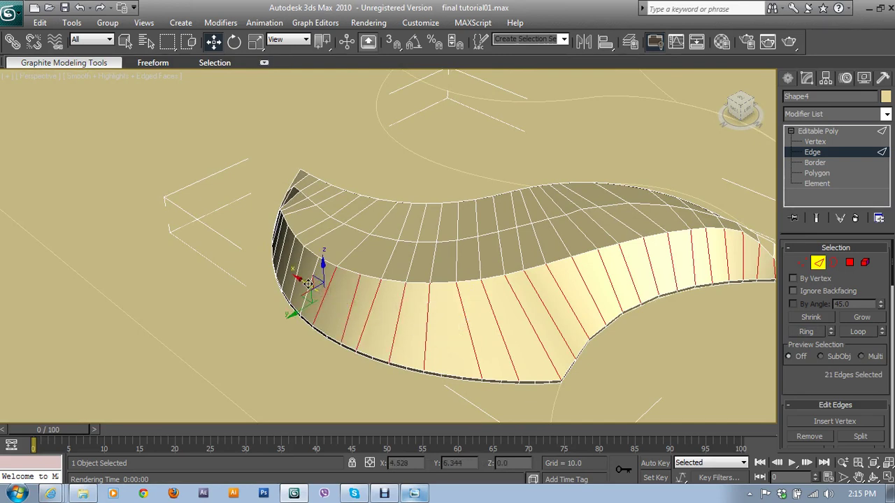
click(807, 333)
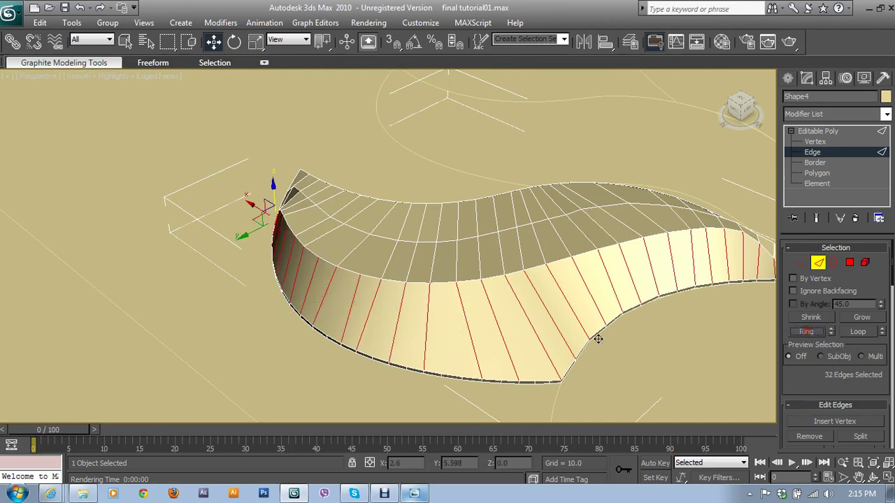
alt+middle_drag(597, 338, 516, 295)
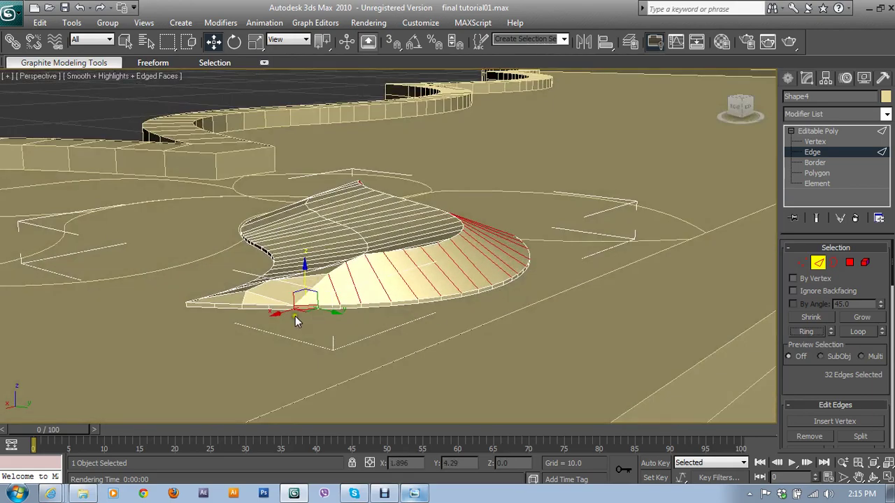
alt+click(278, 295)
key(z)
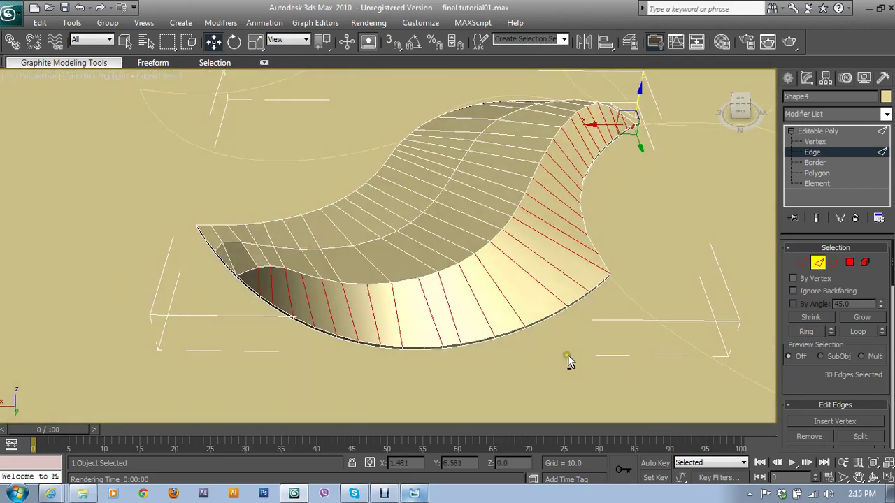
drag(817, 374, 822, 344)
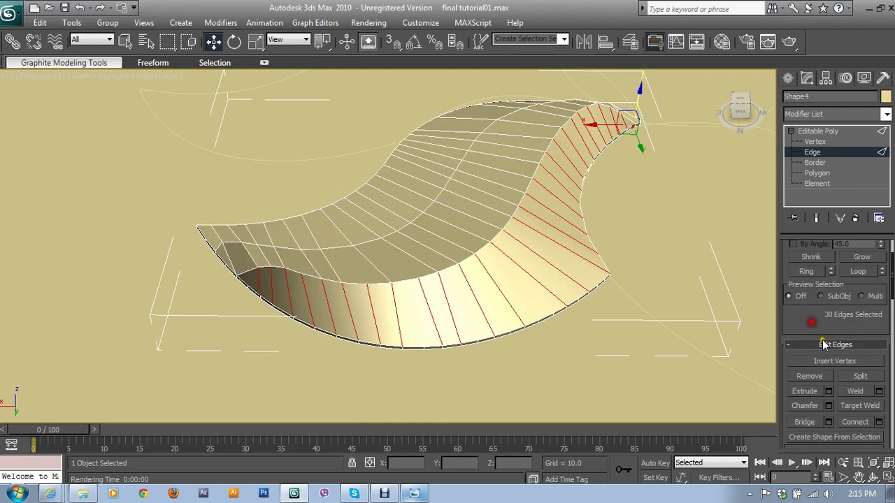
- Connect the selected side-wall edges with 1 segment, adding a lengthwise loop
click(879, 422)
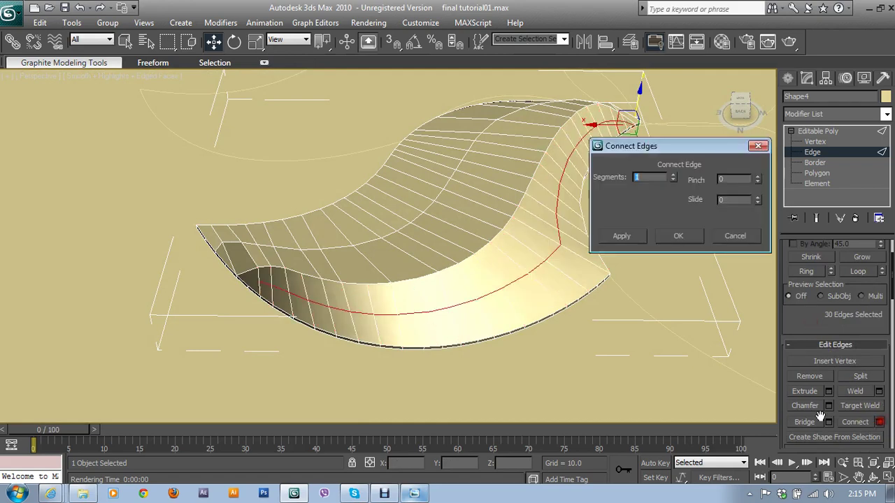
click(673, 234)
alt+middle_drag(617, 313, 586, 324)
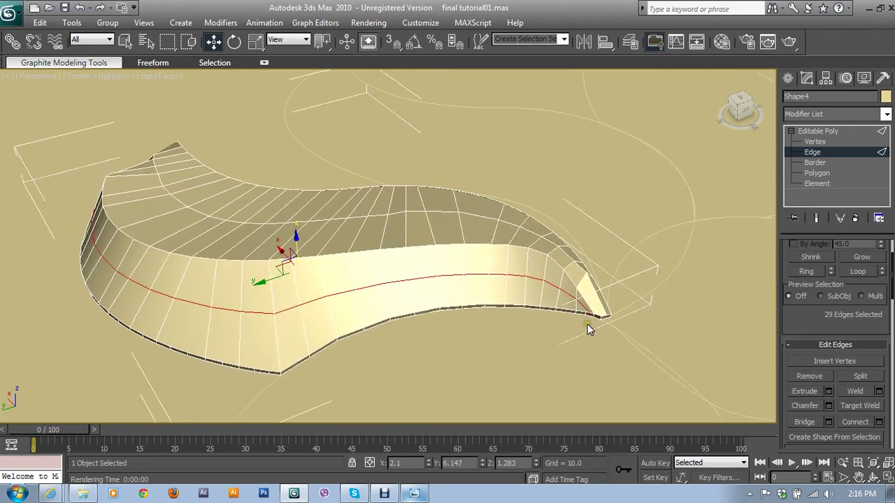
scroll(511, 274, up, 2)
scroll(511, 273, up, 2)
scroll(526, 281, up, 2)
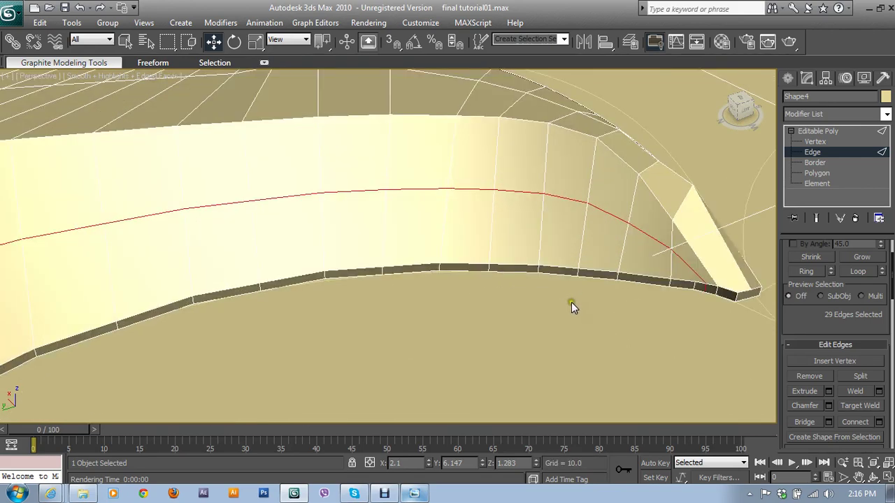
- Return to Vertex level and reframe the leaf to inspect the new loop
drag(821, 316, 821, 376)
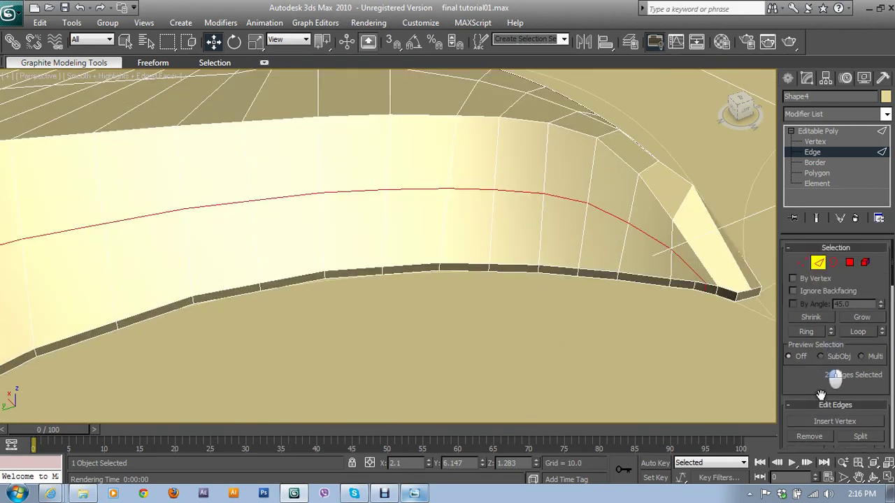
key(1)
mouse_move(636, 287)
middle_down()
mouse_move(529, 328)
mouse_move(461, 312)
middle_up()
scroll(529, 328, down, 5)
scroll(562, 329, down, 2)
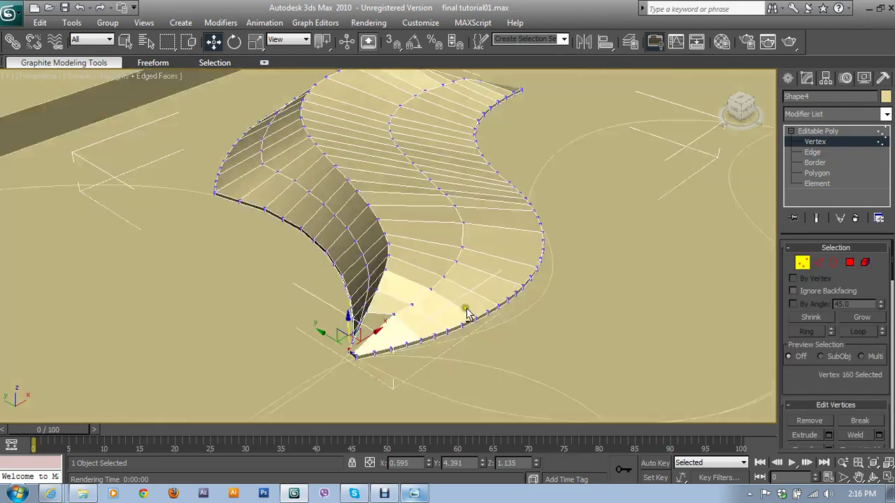
- Check the wood-carving reference, then lift four vertices on the new middle loop slightly
click(414, 494)
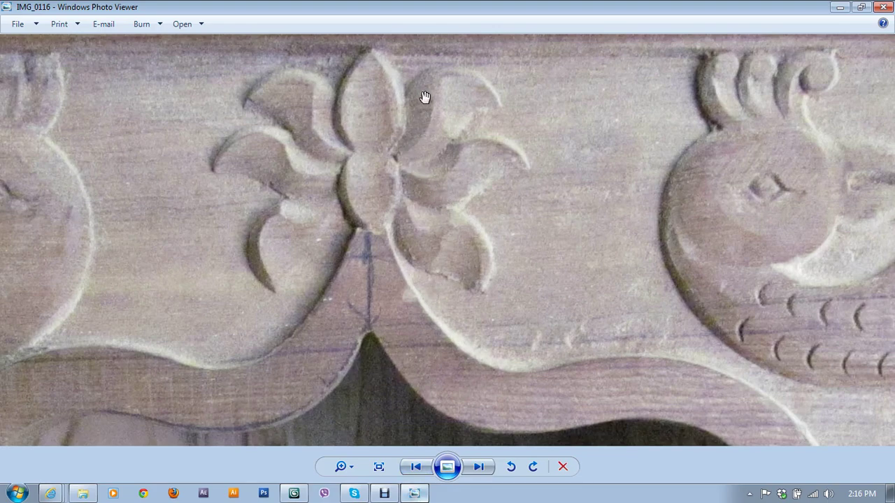
click(414, 494)
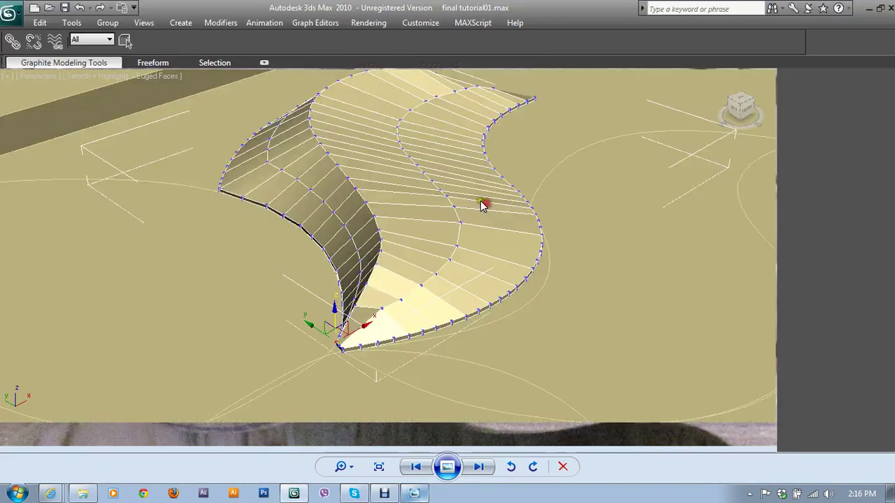
mouse_move(399, 193)
alt+middle_down()
mouse_move(527, 218)
mouse_move(581, 250)
alt+middle_up()
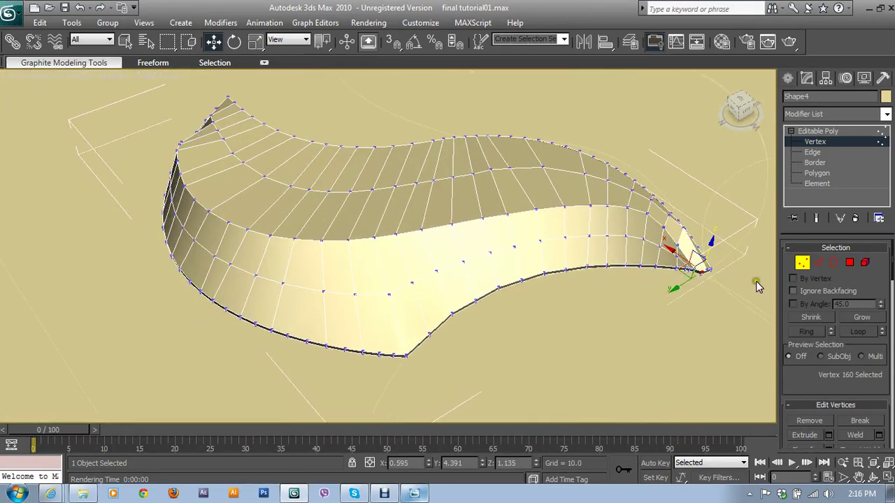
drag(351, 293, 318, 286)
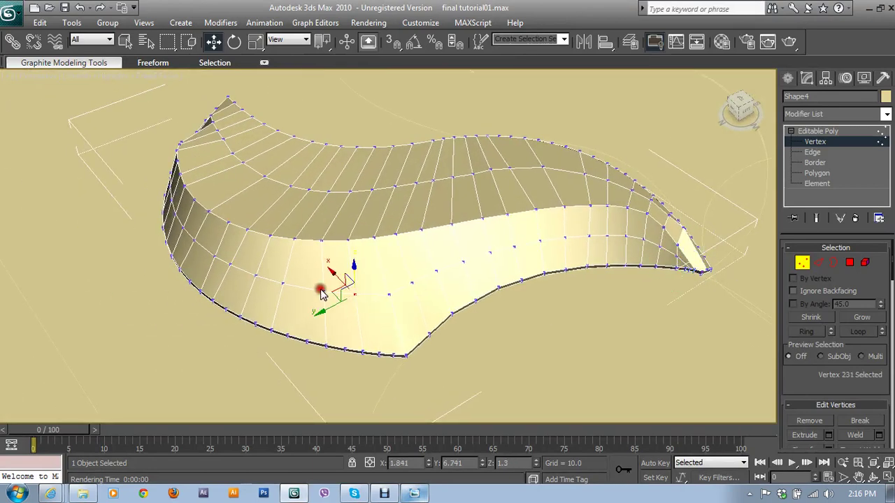
ctrl+click(283, 281)
ctrl+click(257, 274)
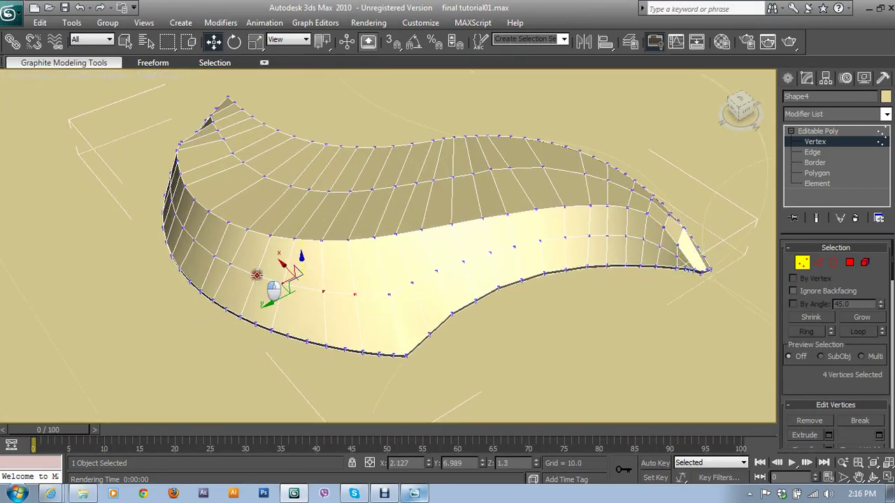
ctrl+click(230, 262)
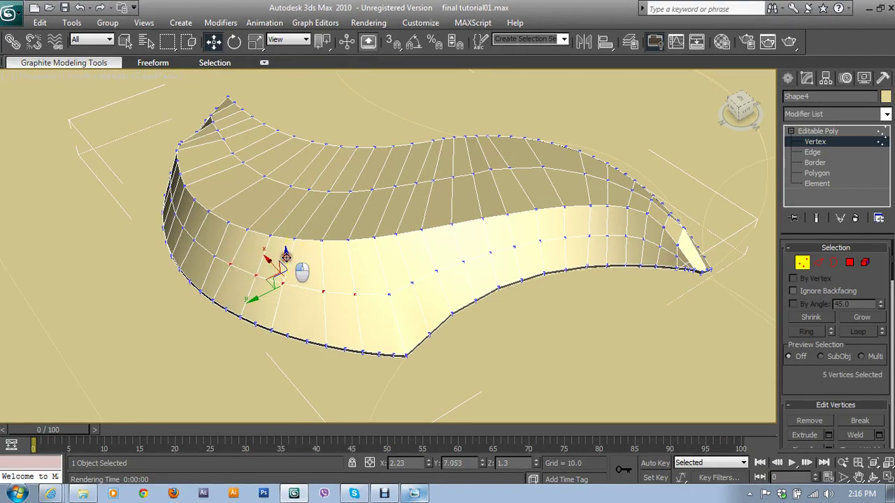
drag(286, 253, 286, 253)
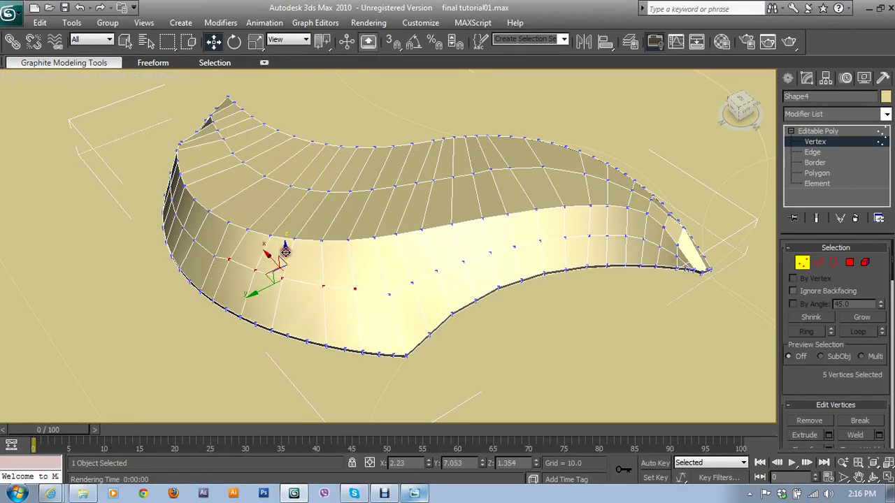
- Nudge side-wall vertices slightly upward, working leftward toward the left tip
mouse_move(286, 253)
alt+middle_down()
mouse_move(323, 233)
mouse_move(363, 248)
alt+middle_up()
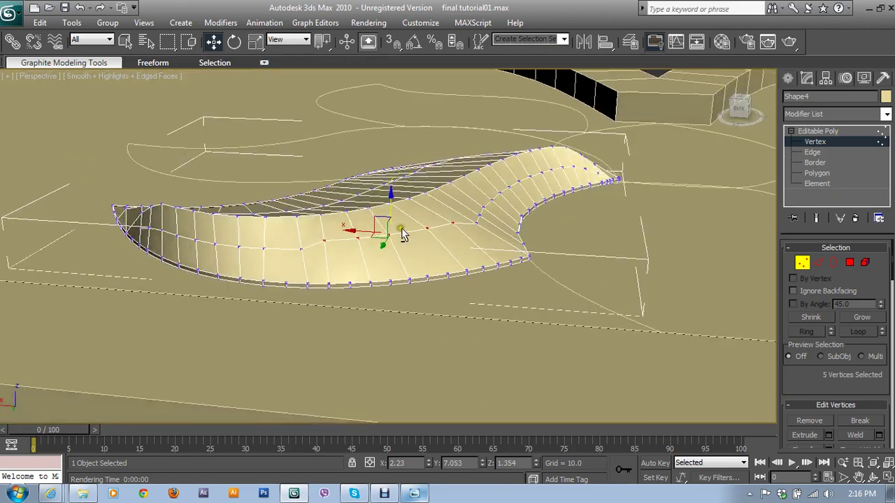
click(363, 248)
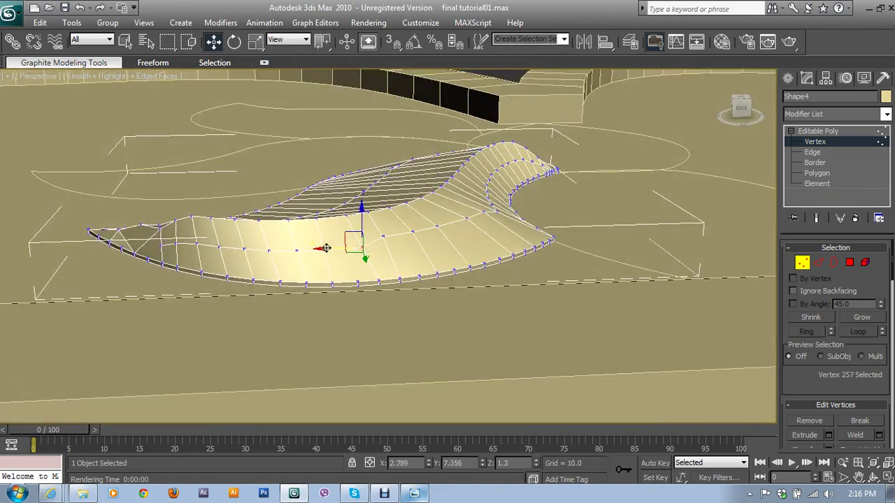
drag(362, 222, 361, 217)
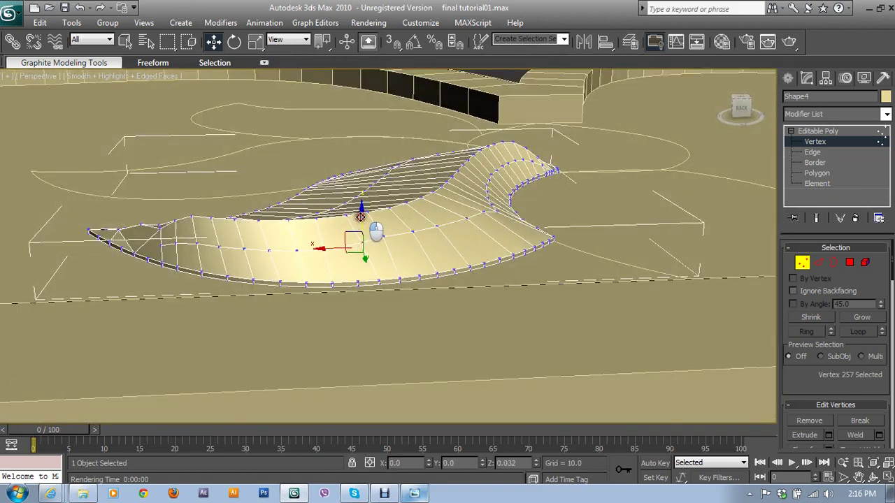
click(321, 248)
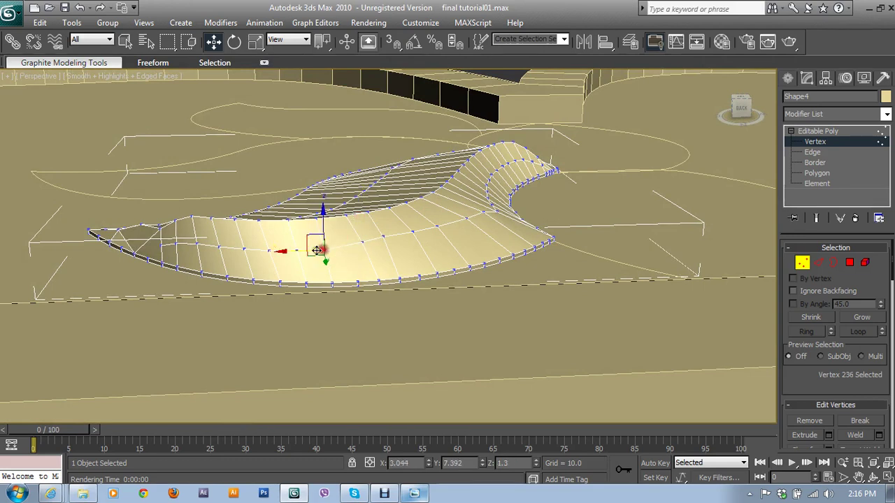
ctrl+click(293, 251)
drag(310, 211, 310, 215)
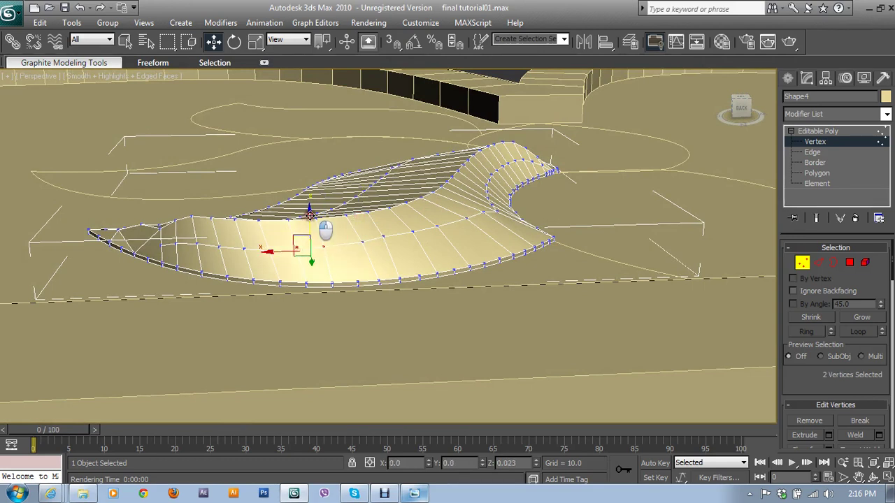
click(267, 249)
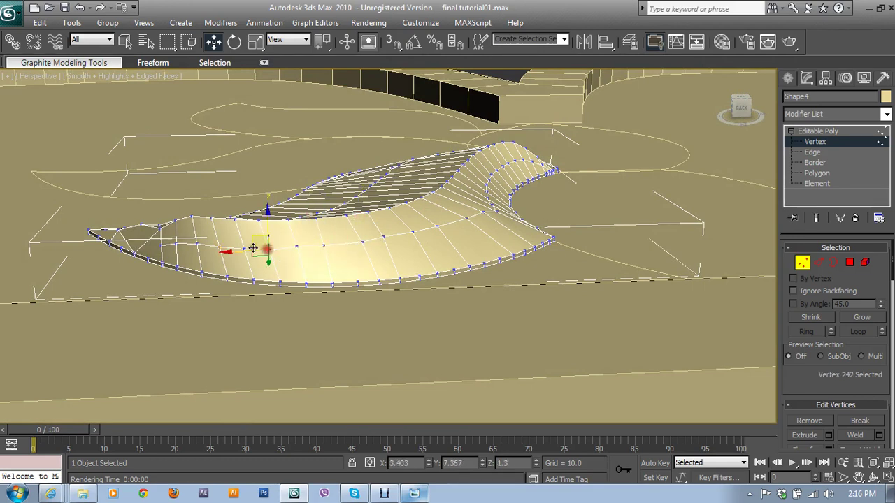
ctrl+click(241, 248)
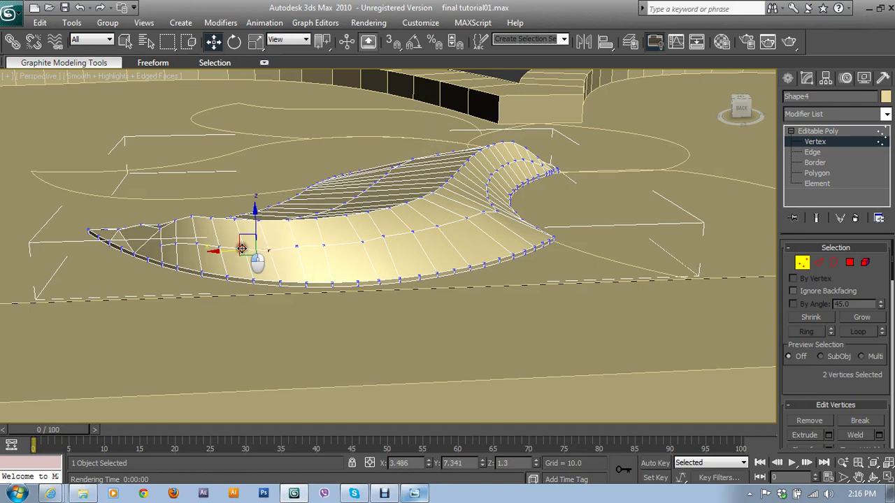
ctrl+click(239, 210)
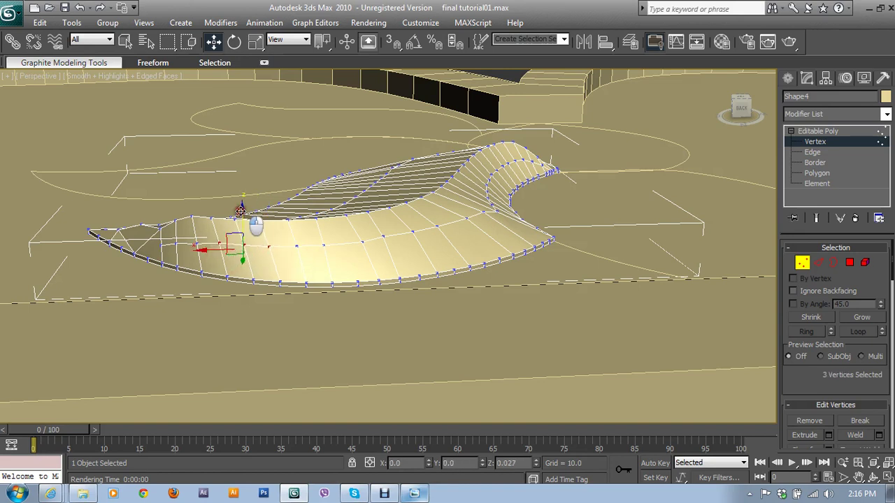
click(197, 243)
- Move a few more middle-loop vertices slightly downward
mouse_move(199, 234)
alt+middle_down()
mouse_move(292, 264)
mouse_move(325, 263)
alt+middle_up()
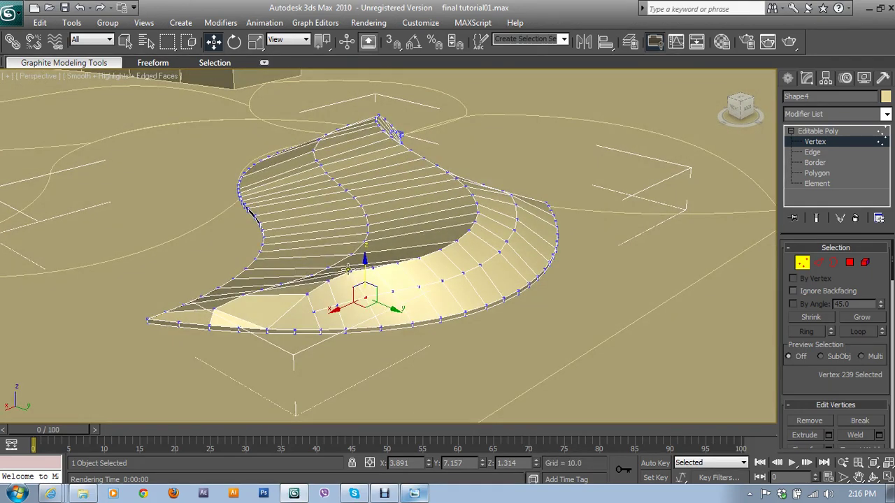
click(347, 269)
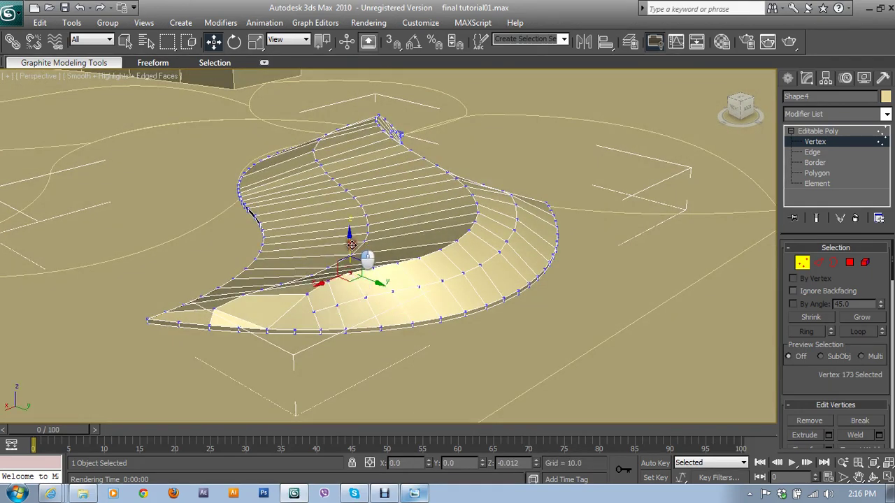
drag(352, 245, 343, 268)
click(327, 277)
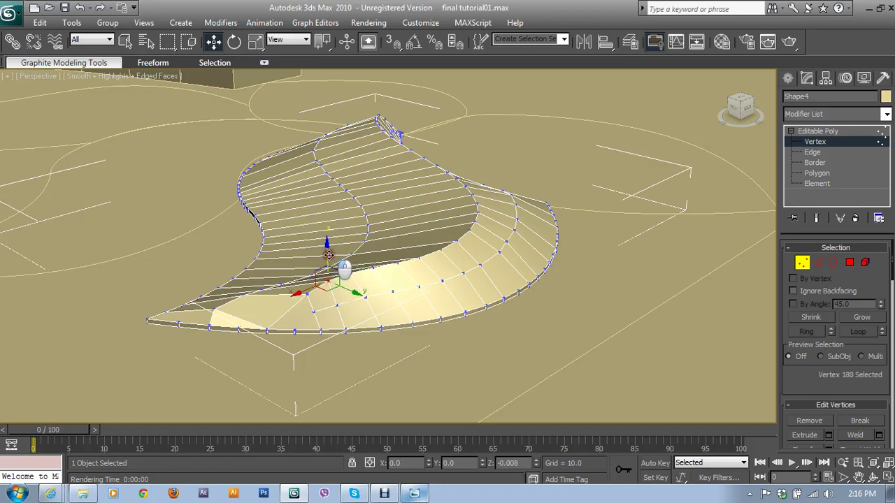
click(306, 294)
drag(307, 265, 307, 267)
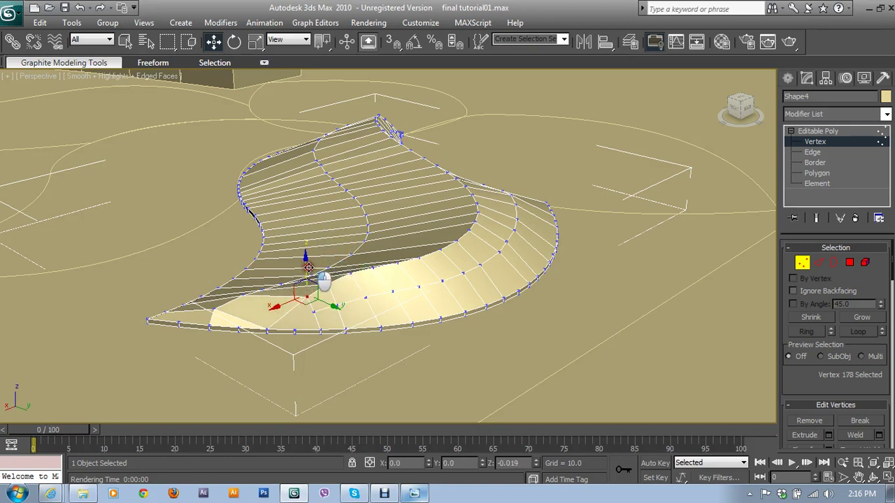
- Render the Perspective view to check the leaf, then close the render window
mouse_move(458, 300)
alt+middle_down()
mouse_move(635, 303)
mouse_move(521, 290)
mouse_move(504, 268)
mouse_move(479, 279)
mouse_move(485, 270)
alt+middle_up()
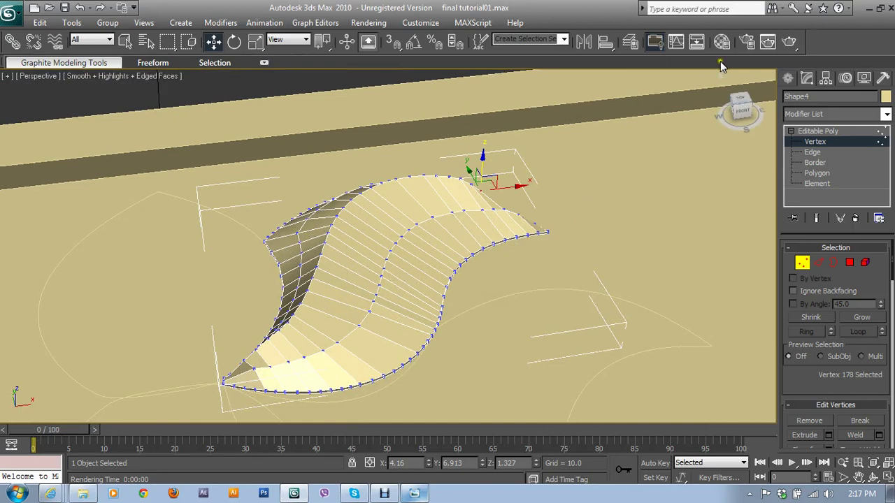
key(shift+q)
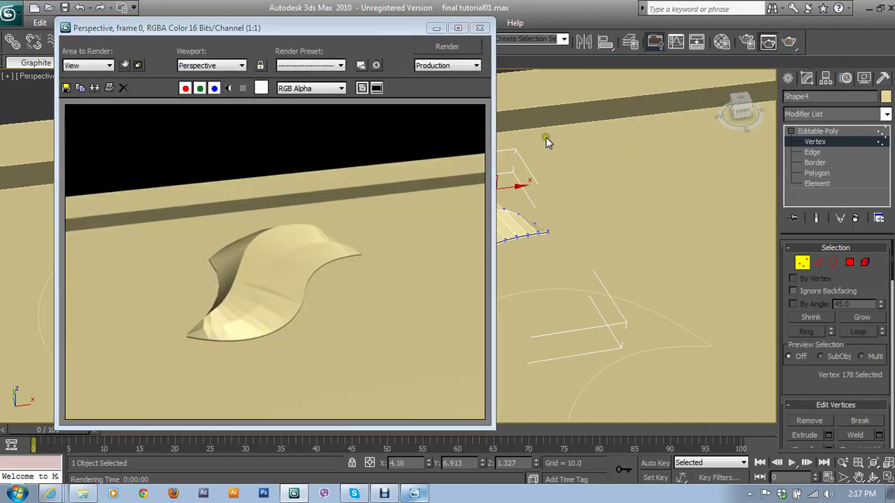
click(479, 27)
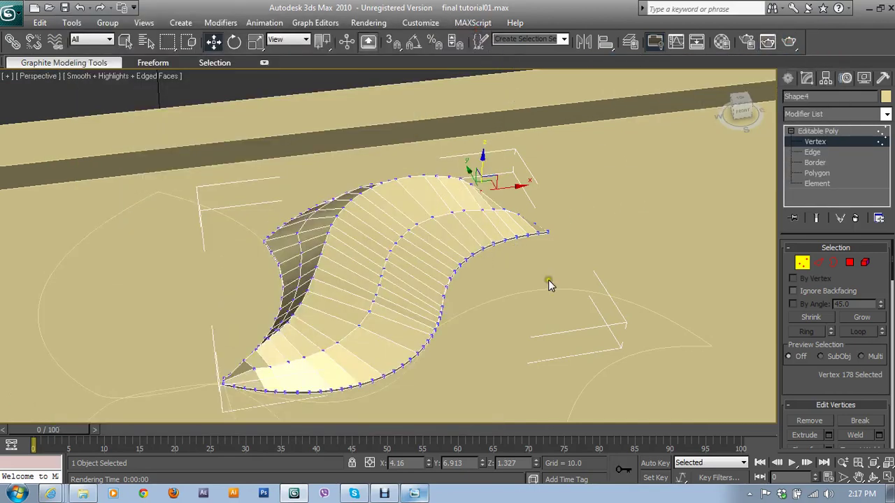
- Select an edge near the upper tip and extend it into a rim loop
click(819, 263)
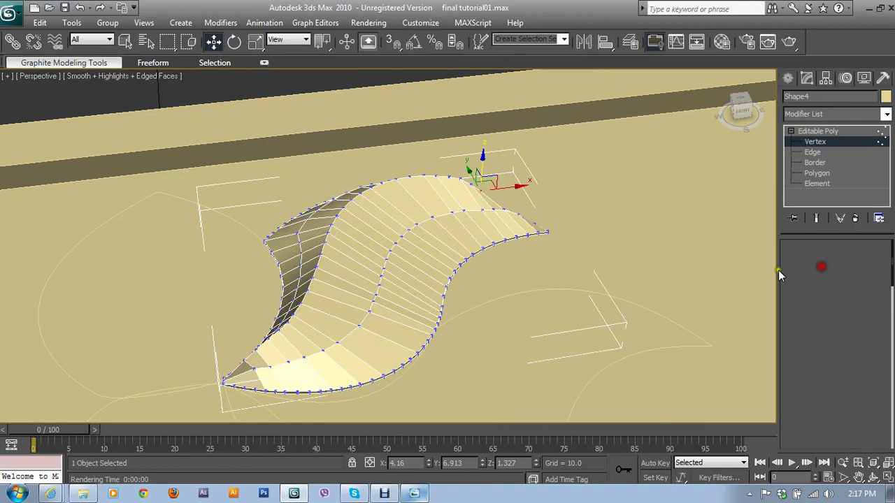
click(331, 316)
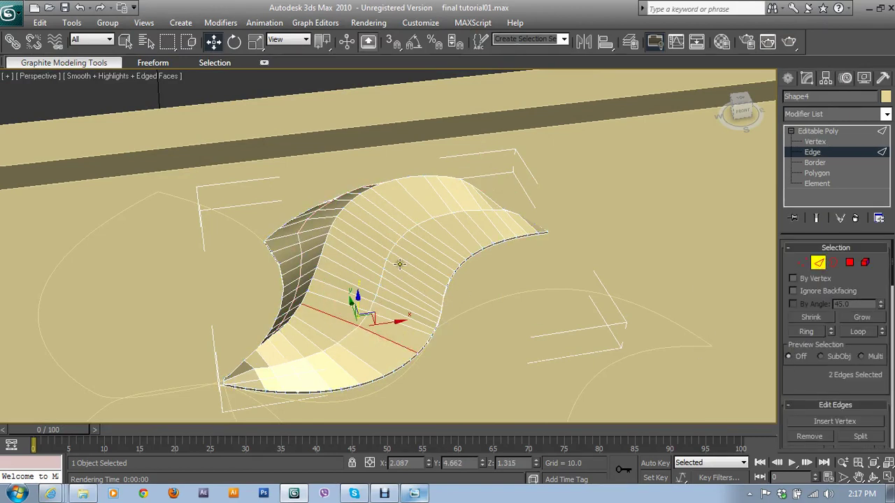
click(333, 219)
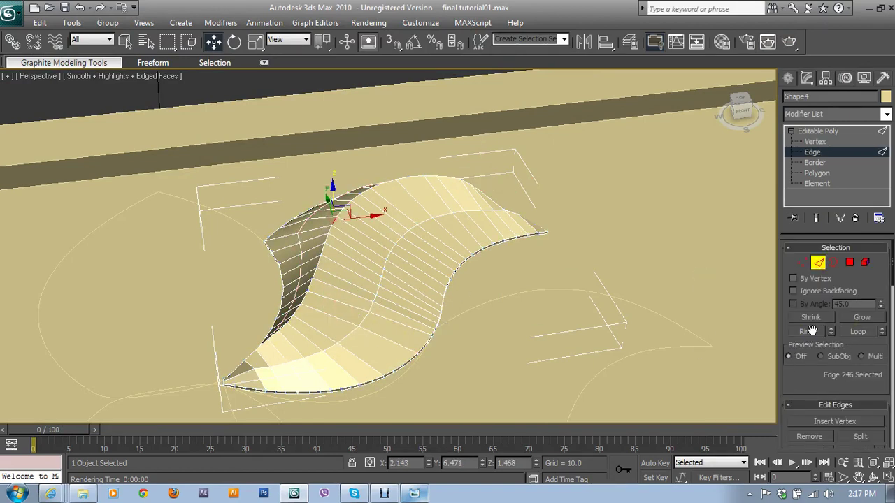
click(864, 332)
alt+middle_drag(434, 347, 213, 286)
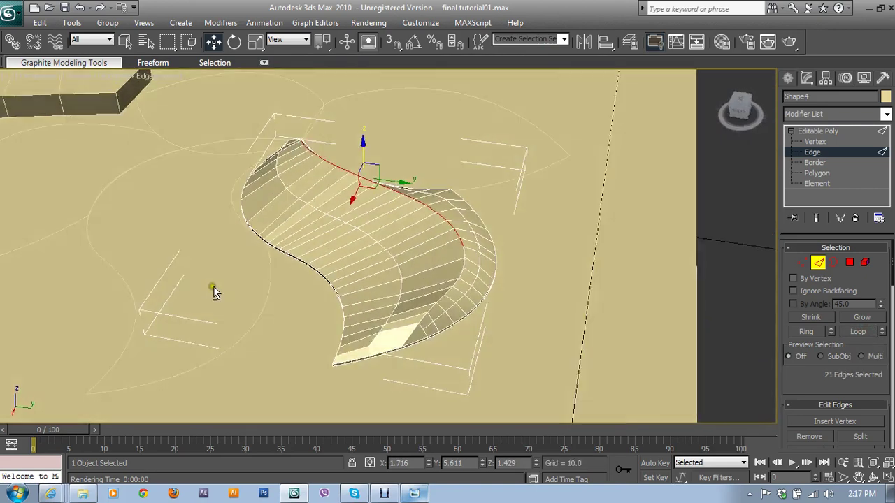
alt+middle_drag(434, 355, 475, 350)
- Select the vertex pair at the lower tip and connect them with a new edge
ctrl+click(802, 262)
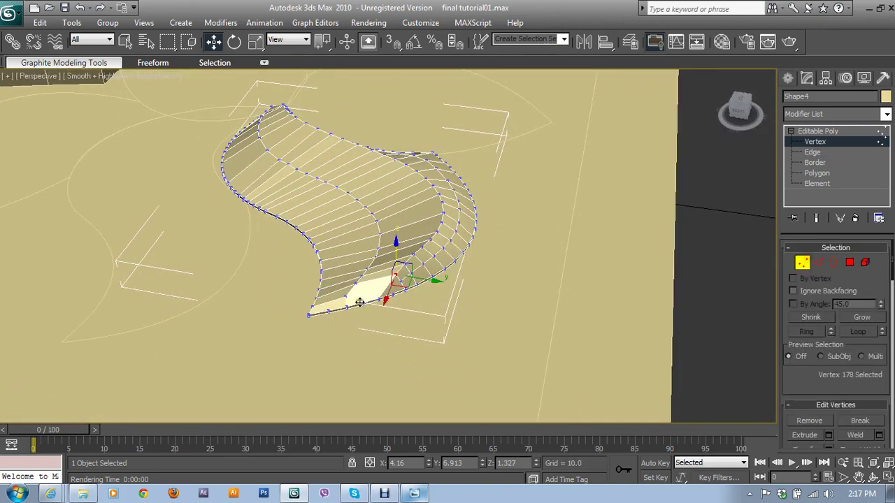
scroll(408, 264, up, 3)
ctrl+click(396, 282)
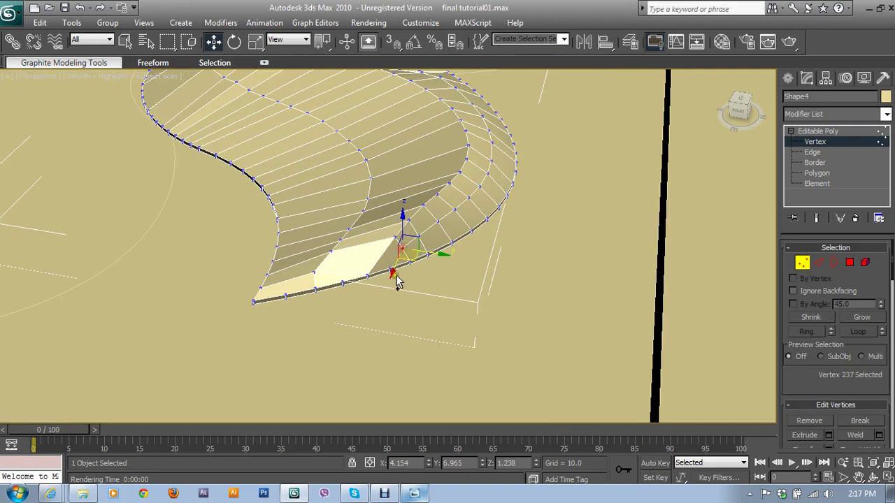
click(390, 270)
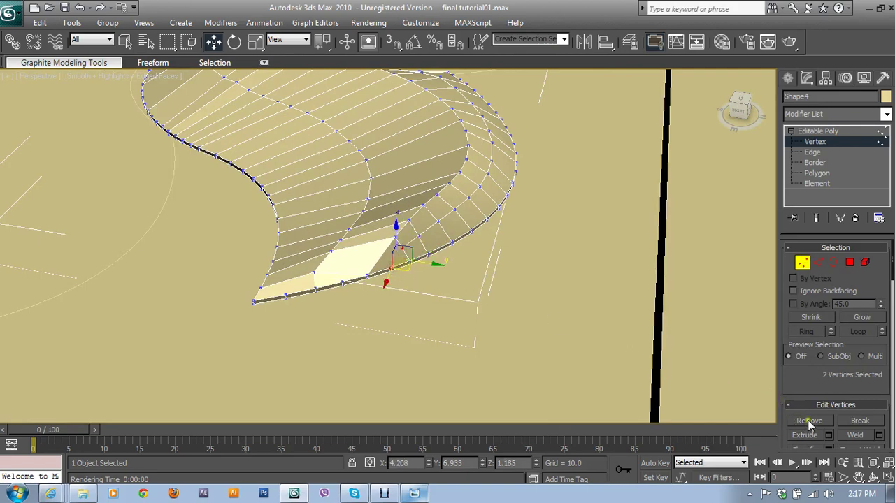
scroll(825, 321, down, 3)
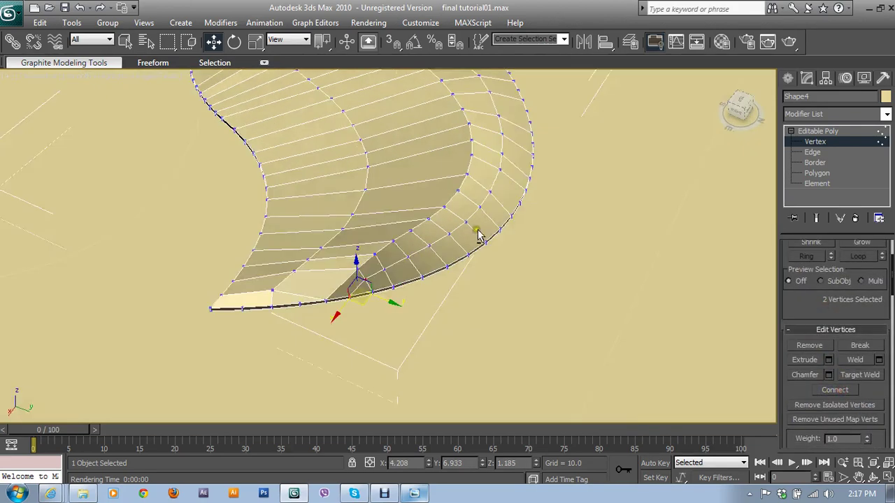
mouse_move(480, 233)
alt+middle_down()
mouse_move(315, 230)
mouse_move(527, 318)
mouse_move(390, 278)
mouse_move(445, 270)
mouse_move(480, 279)
mouse_move(688, 239)
alt+middle_up()
- Select edges along the leaf's inner curve, undoing an accidental full-loop selection
click(811, 153)
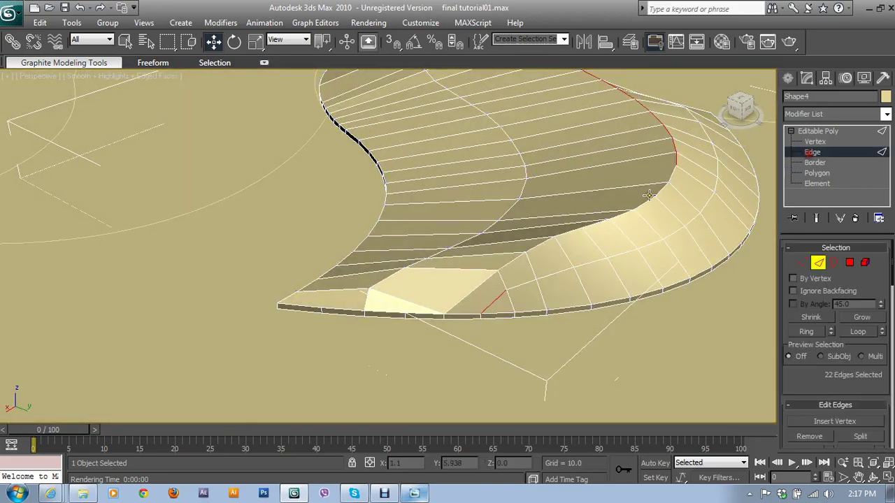
mouse_move(479, 242)
alt+middle_down()
mouse_move(641, 202)
mouse_move(309, 407)
mouse_move(417, 335)
mouse_move(374, 360)
mouse_move(409, 389)
alt+middle_up()
ctrl+click(341, 252)
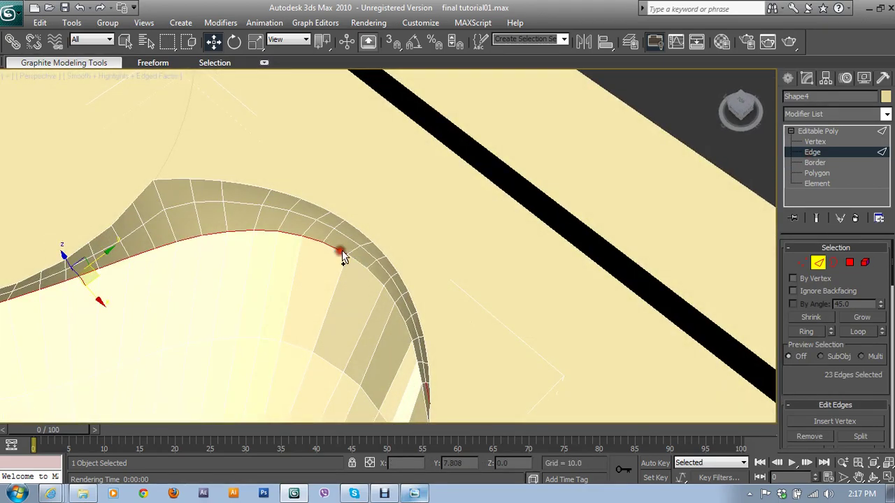
click(859, 334)
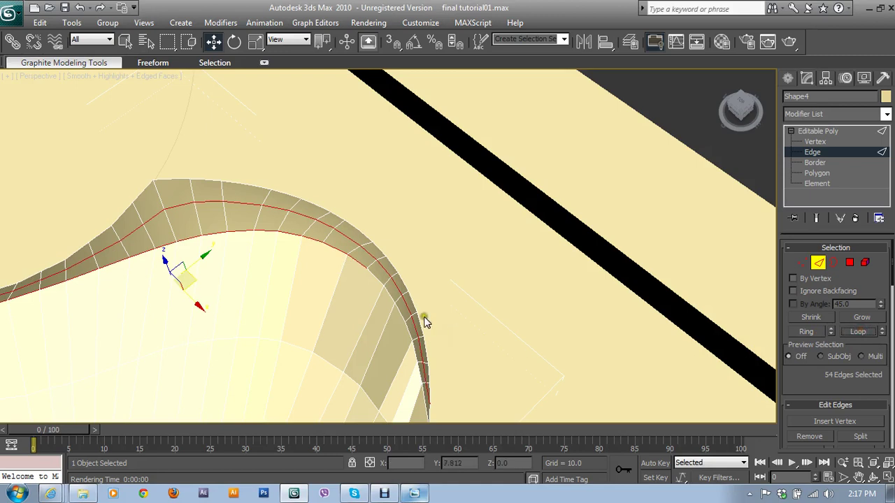
key(ctrl+z)
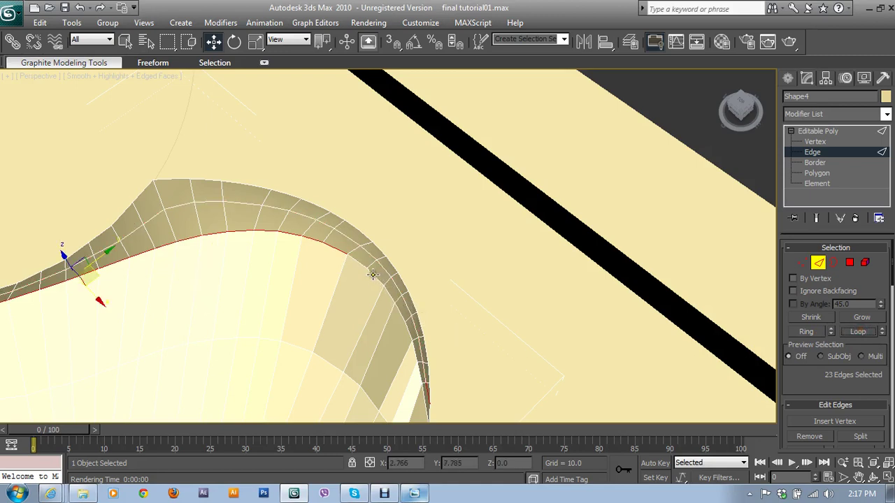
ctrl+click(369, 270)
ctrl+click(382, 288)
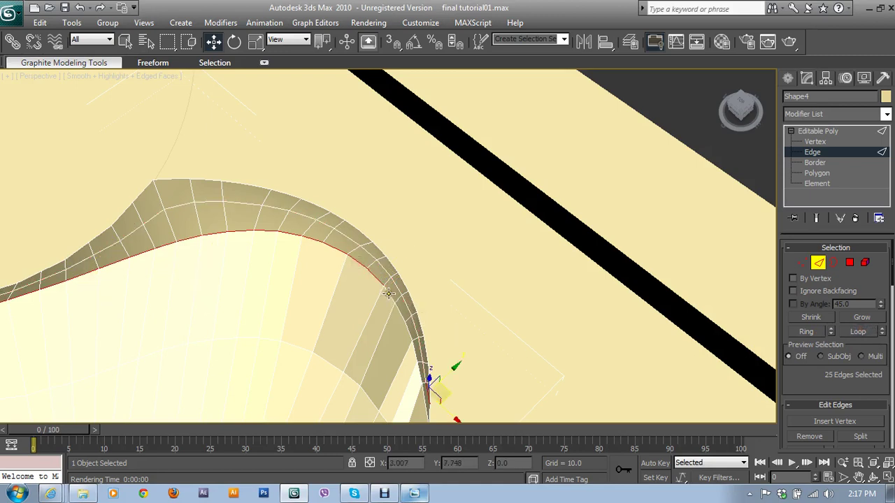
ctrl+click(397, 311)
ctrl+click(408, 332)
ctrl+click(417, 377)
- Add the remaining curve edges and deselect strays, leaving 29 rim edges selected
mouse_move(420, 378)
middle_down()
mouse_move(425, 339)
mouse_move(391, 259)
middle_up()
ctrl+click(389, 277)
alt+click(410, 310)
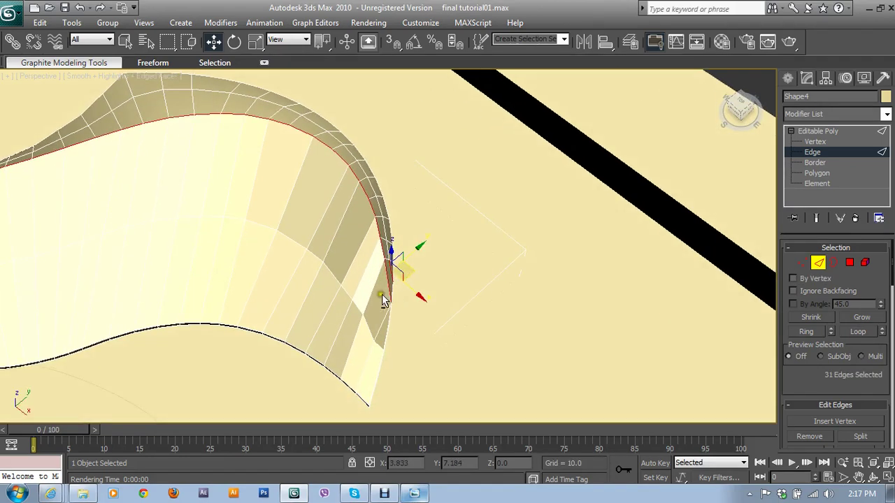
mouse_move(410, 310)
alt+middle_down()
mouse_move(346, 272)
mouse_move(349, 221)
mouse_move(444, 259)
mouse_move(491, 359)
mouse_move(598, 260)
mouse_move(633, 259)
alt+middle_up()
scroll(572, 348, up, 3)
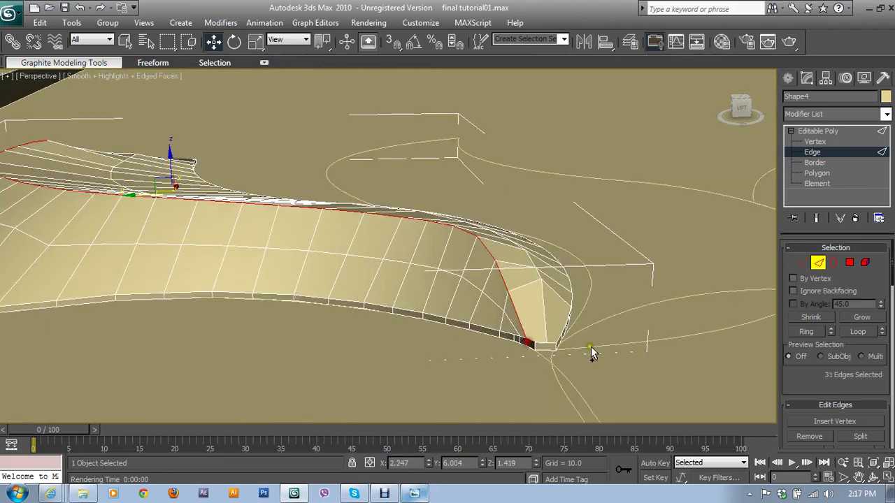
alt+click(521, 351)
mouse_move(522, 352)
alt+middle_down()
mouse_move(564, 406)
mouse_move(409, 320)
mouse_move(520, 301)
mouse_move(441, 286)
mouse_move(515, 296)
mouse_move(530, 266)
alt+middle_up()
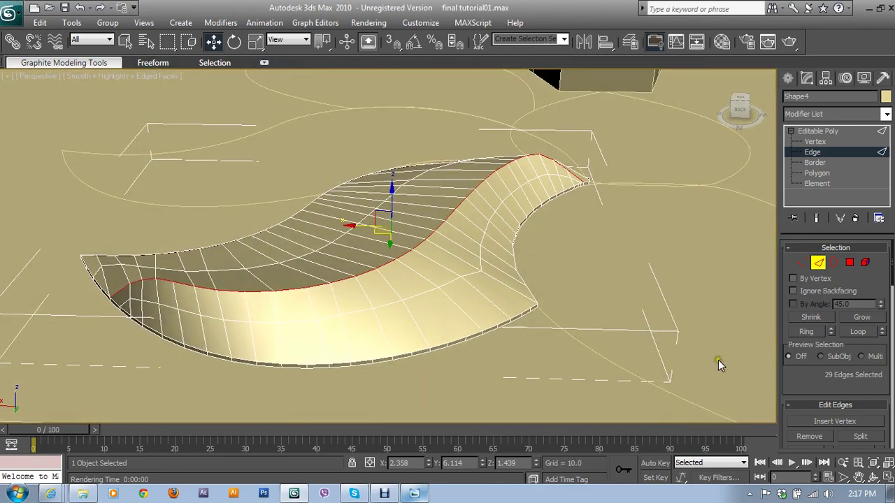
- Chamfer the 29 rim edges with amount 0.005 and 1 segment
drag(813, 379, 814, 329)
click(829, 416)
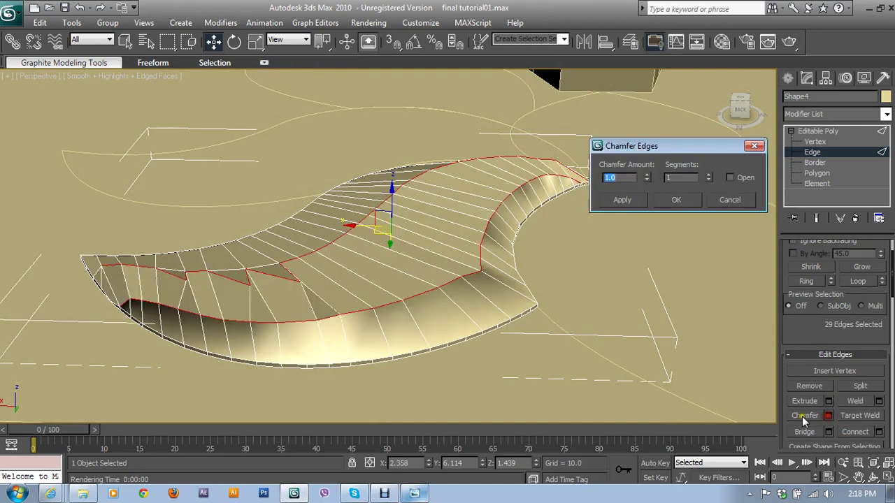
drag(648, 178, 648, 222)
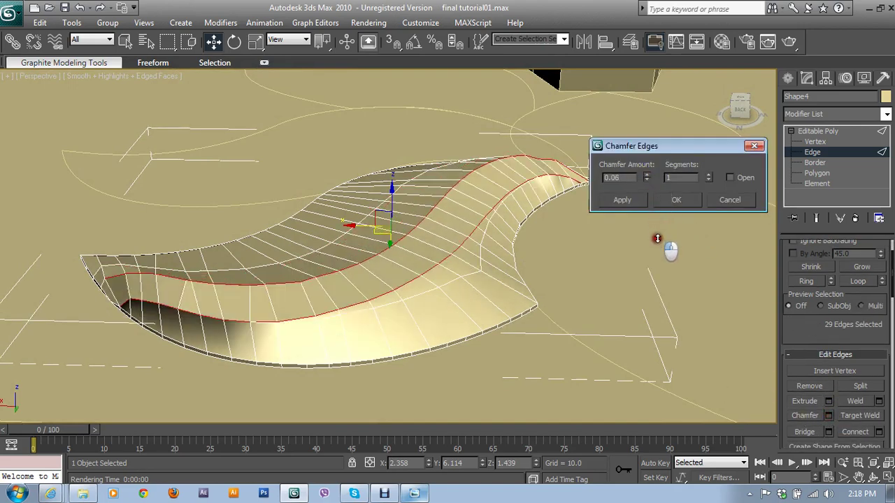
click(647, 175)
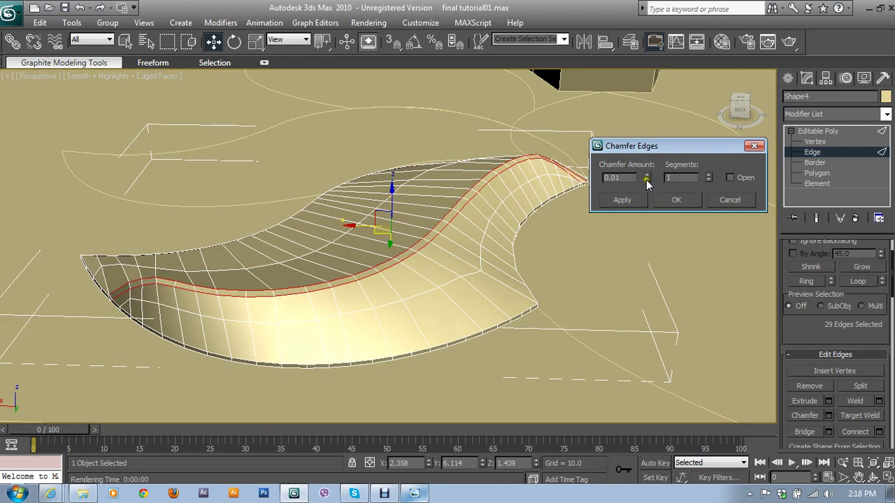
click(646, 180)
text(0.005)
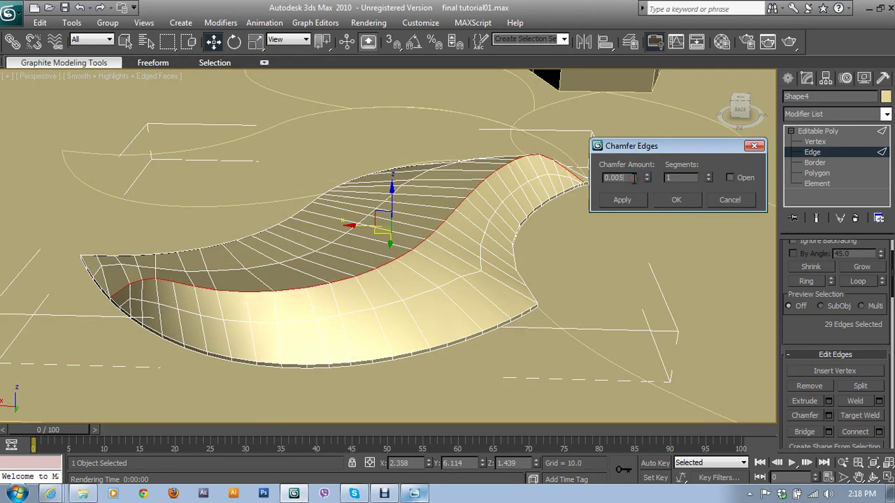
click(681, 178)
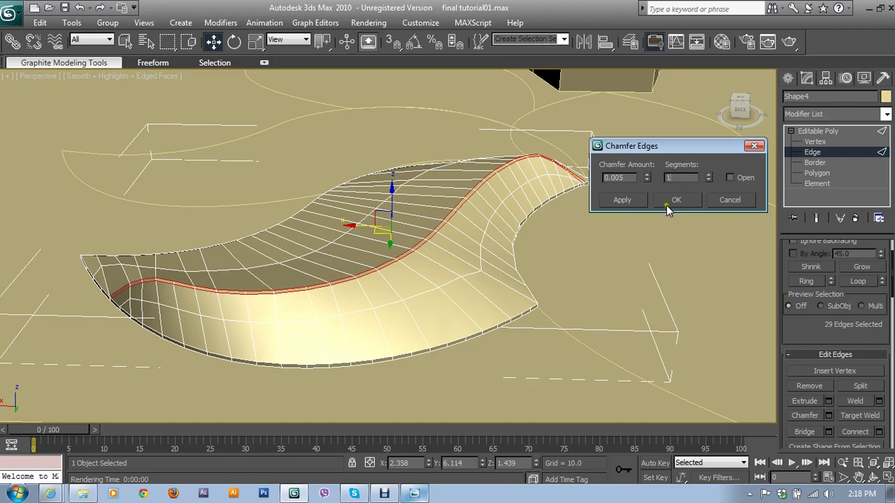
click(666, 202)
mouse_move(359, 293)
alt+middle_down()
mouse_move(409, 308)
mouse_move(460, 344)
mouse_move(458, 273)
alt+middle_up()
- Nudge a lower-tip vertex down about 0.034 along Z, then pick nearby tip vertices
key(1)
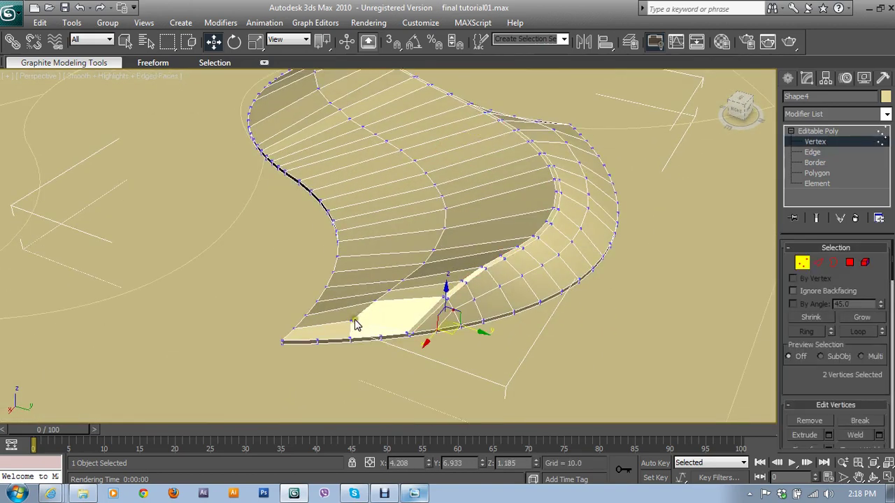
click(351, 321)
drag(349, 296, 373, 301)
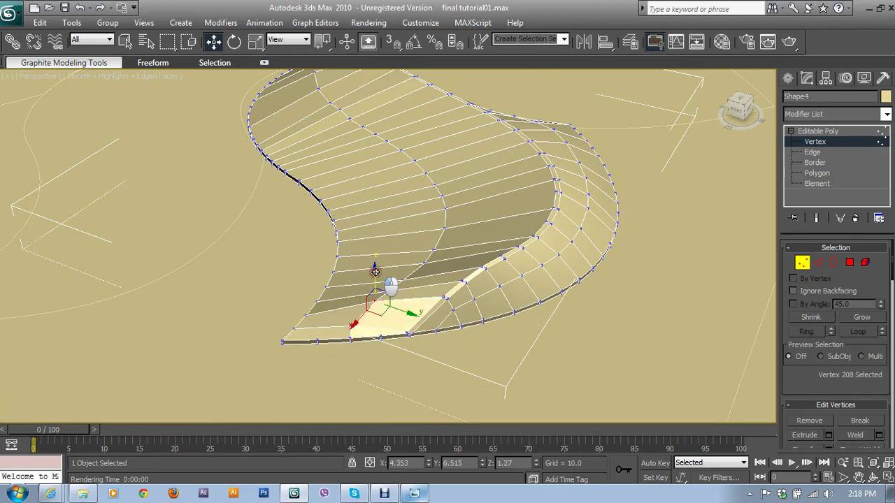
click(377, 305)
click(391, 289)
mouse_move(464, 310)
alt+middle_down()
mouse_move(371, 296)
mouse_move(337, 276)
mouse_move(416, 314)
alt+middle_up()
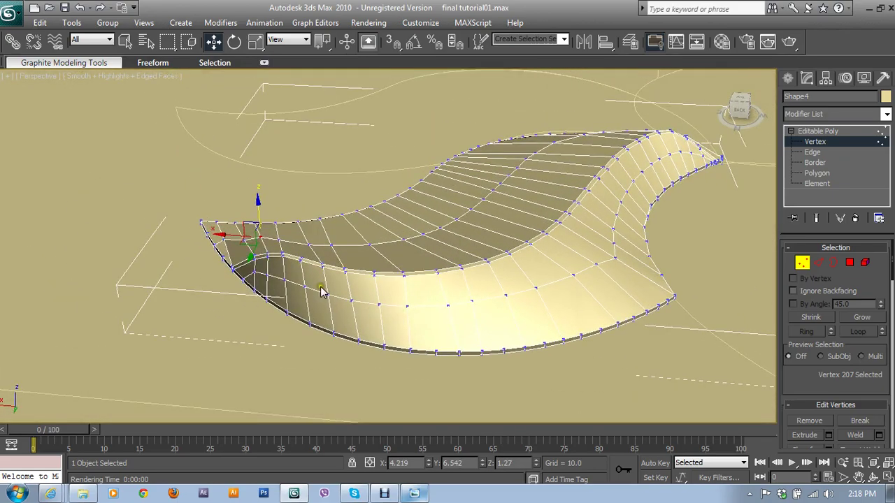
middle_drag(321, 292, 396, 354)
click(268, 311)
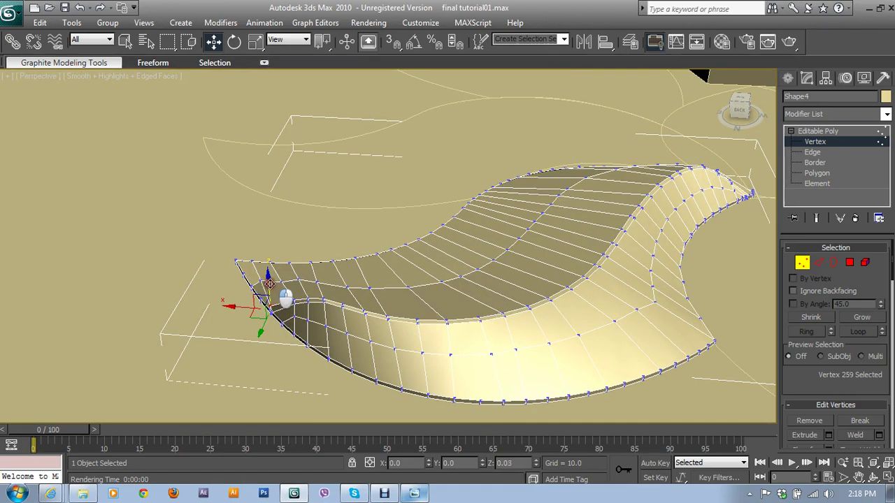
- Zoom in on the shell's narrow tip, select a tip vertex and lift it slightly
mouse_move(284, 297)
alt+middle_down()
mouse_move(330, 274)
mouse_move(361, 296)
alt+middle_up()
scroll(364, 304, up, 2)
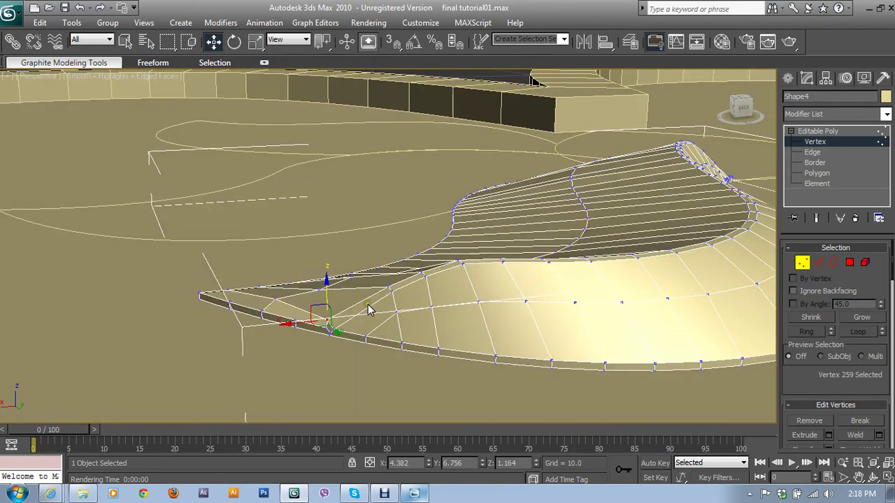
click(353, 370)
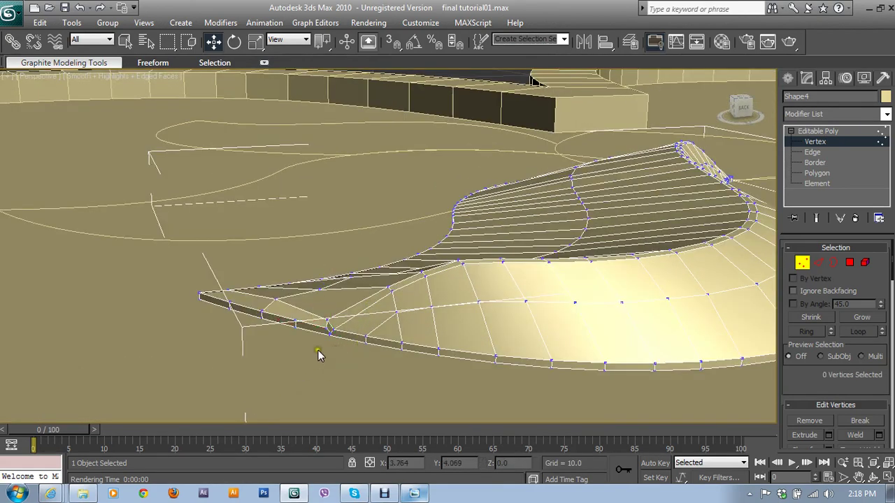
click(331, 326)
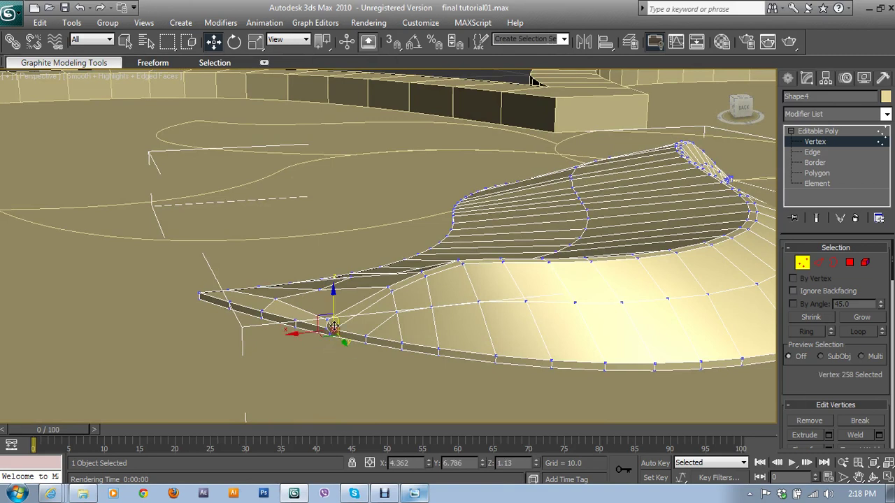
click(330, 300)
click(331, 326)
drag(334, 303, 326, 295)
- Weld the two overlapping tip vertices into one and lower the welded point slightly
click(327, 324)
ctrl+click(326, 323)
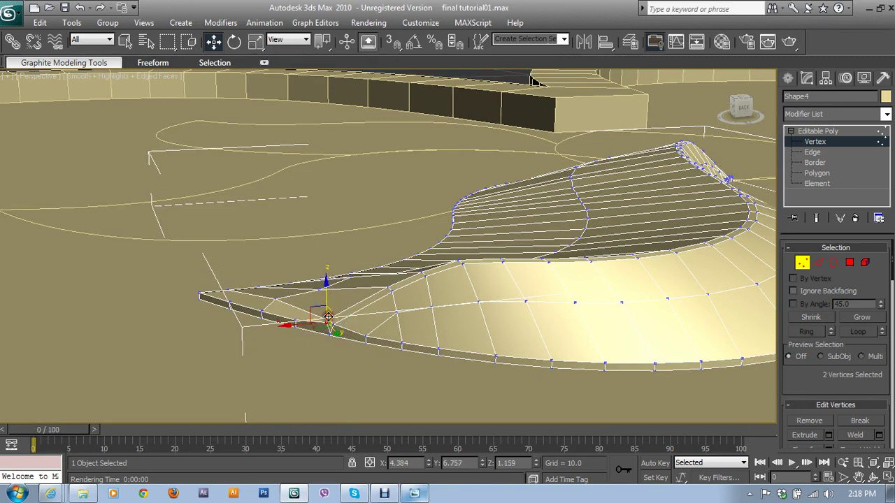
click(860, 436)
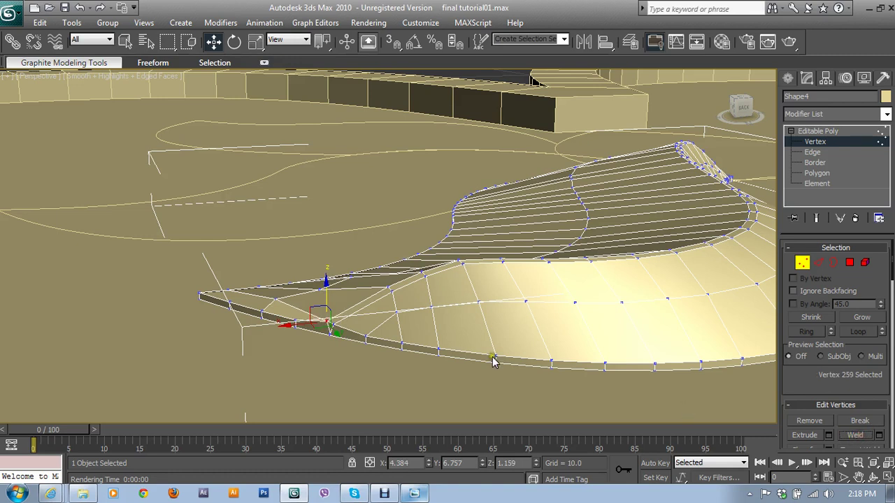
drag(325, 284, 327, 289)
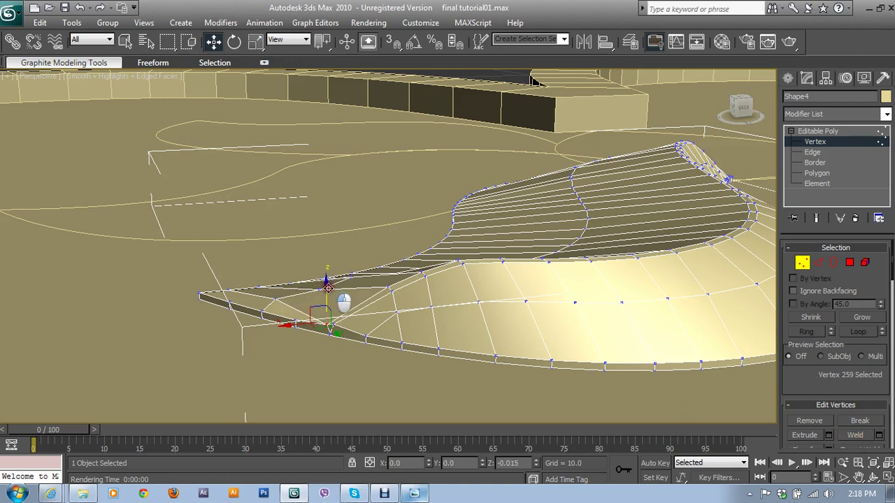
drag(332, 323, 338, 305)
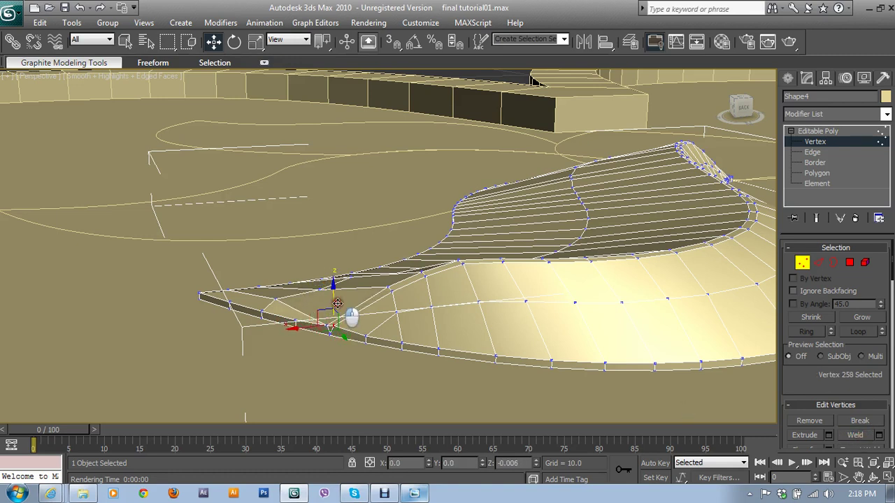
alt+middle_drag(338, 305, 610, 301)
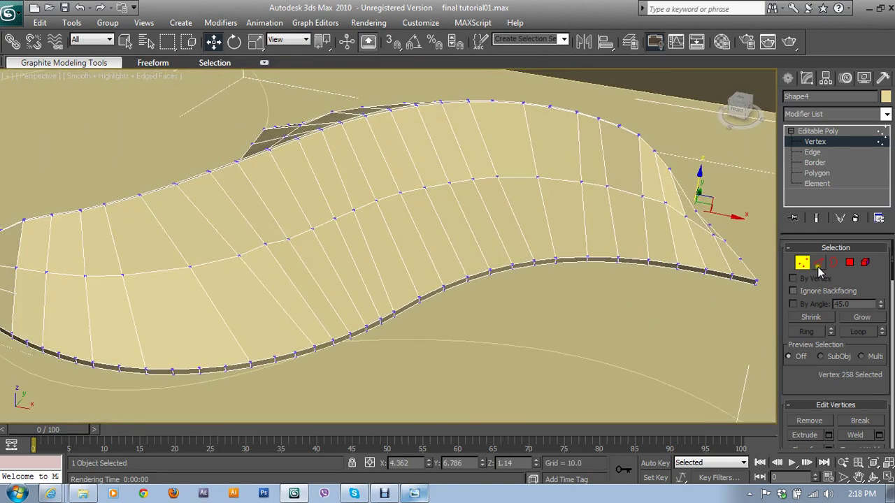
- Loop a mid-shell edge, drop two stray edges, and convert to the 53 top-surface polygons
click(818, 264)
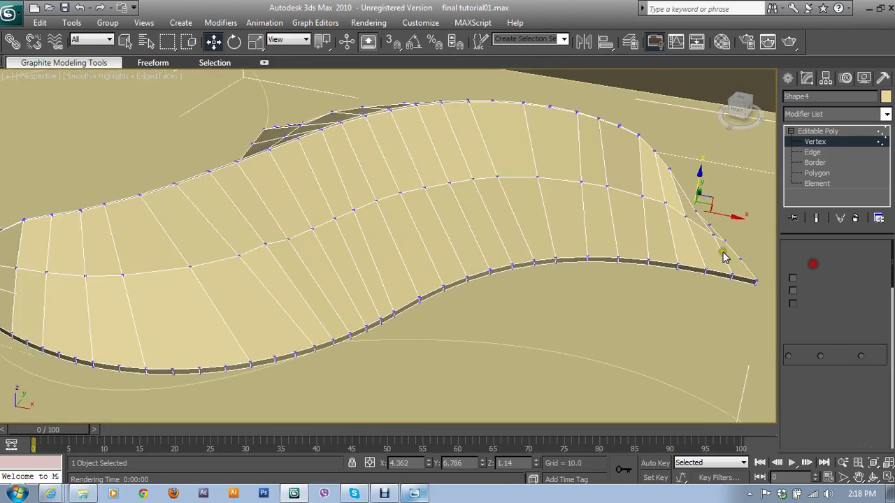
click(459, 180)
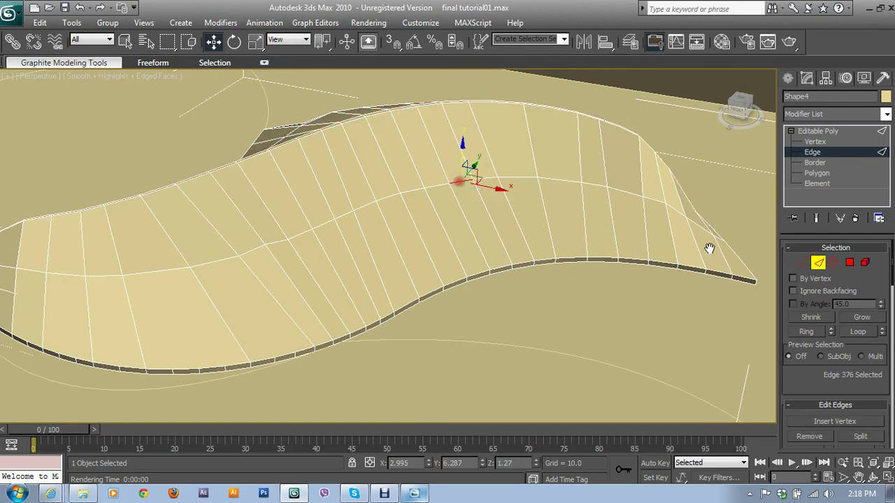
click(858, 331)
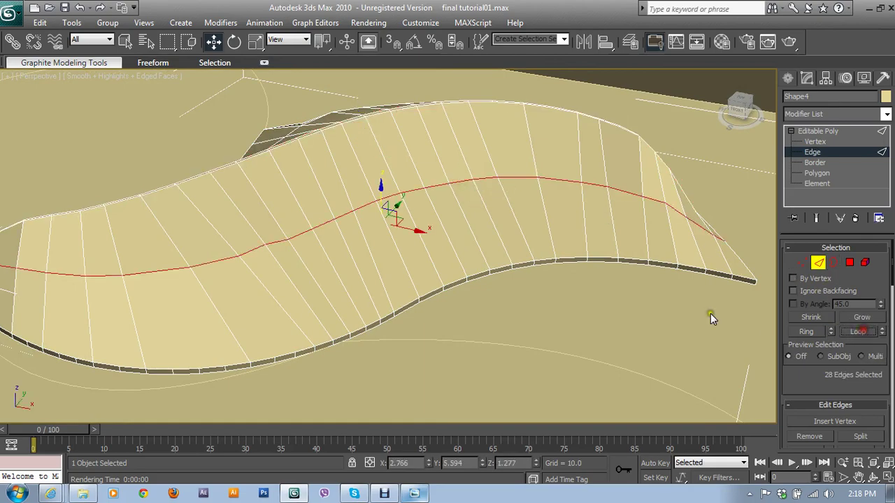
mouse_move(710, 313)
alt+middle_down()
mouse_move(375, 333)
mouse_move(395, 307)
mouse_move(487, 352)
alt+middle_up()
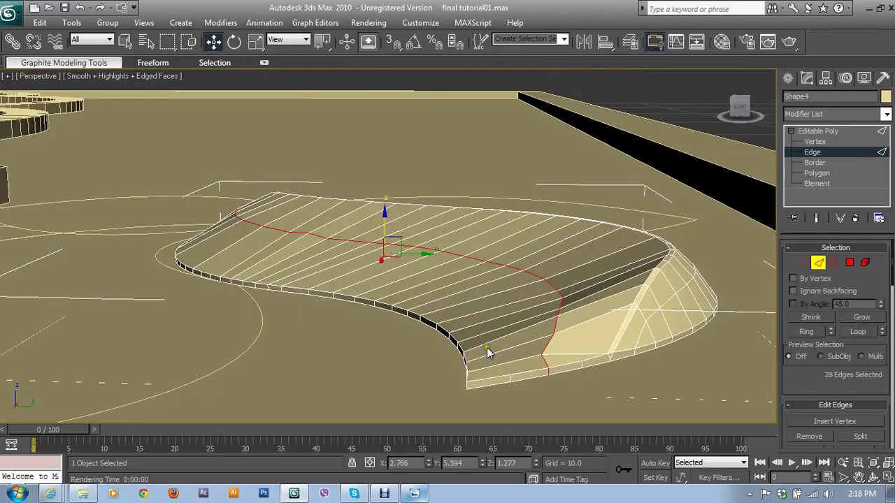
mouse_move(559, 381)
alt+middle_down()
mouse_move(552, 333)
mouse_move(531, 337)
alt+middle_up()
alt+click(511, 324)
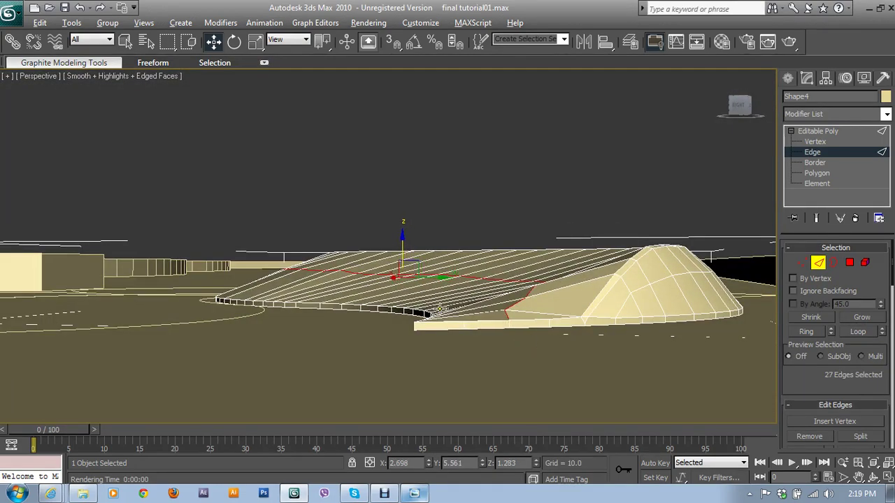
mouse_move(440, 307)
alt+middle_down()
mouse_move(611, 306)
mouse_move(585, 351)
mouse_move(346, 282)
mouse_move(382, 279)
mouse_move(342, 300)
mouse_move(411, 278)
alt+middle_up()
alt+click(622, 302)
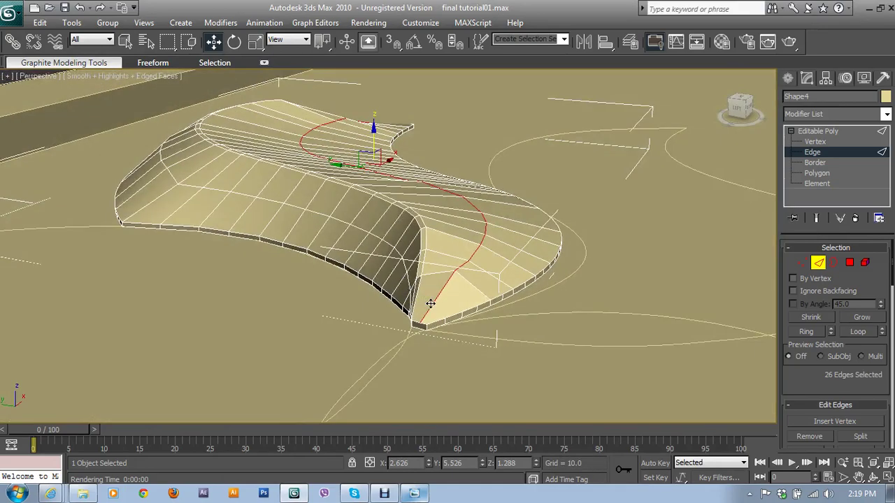
ctrl+click(849, 262)
mouse_move(744, 276)
alt+middle_down()
mouse_move(602, 277)
mouse_move(625, 314)
mouse_move(216, 254)
mouse_move(489, 373)
alt+middle_up()
ctrl+click(554, 392)
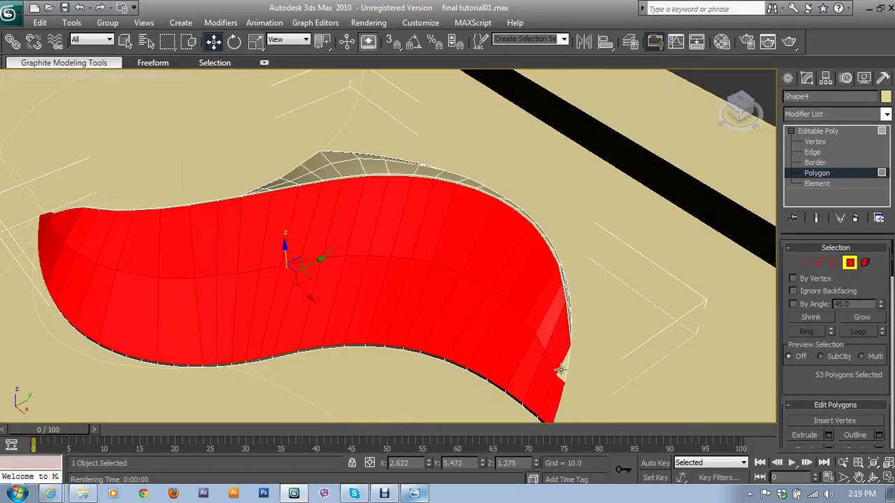
- Add the last top face and assign the selected faces to smoothing group 3
ctrl+click(560, 371)
alt+middle_drag(560, 371, 393, 371)
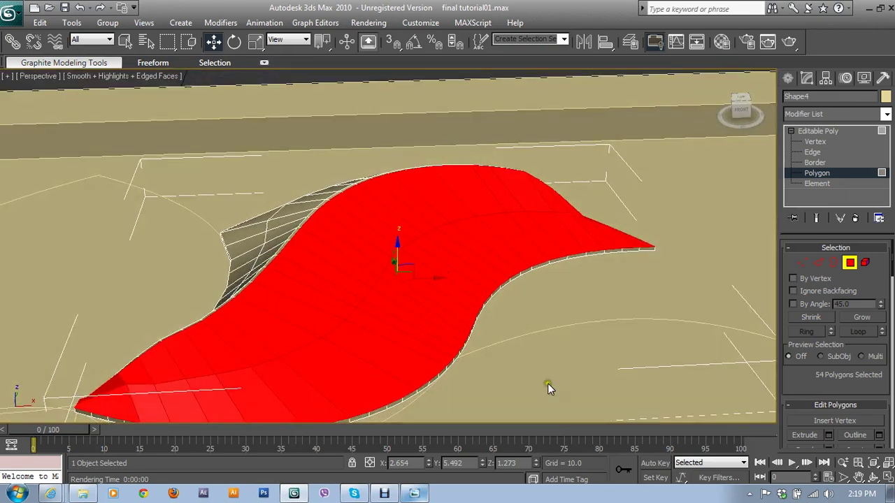
scroll(843, 399, down, 3)
scroll(842, 398, down, 3)
scroll(876, 358, down, 3)
scroll(876, 358, down, 3)
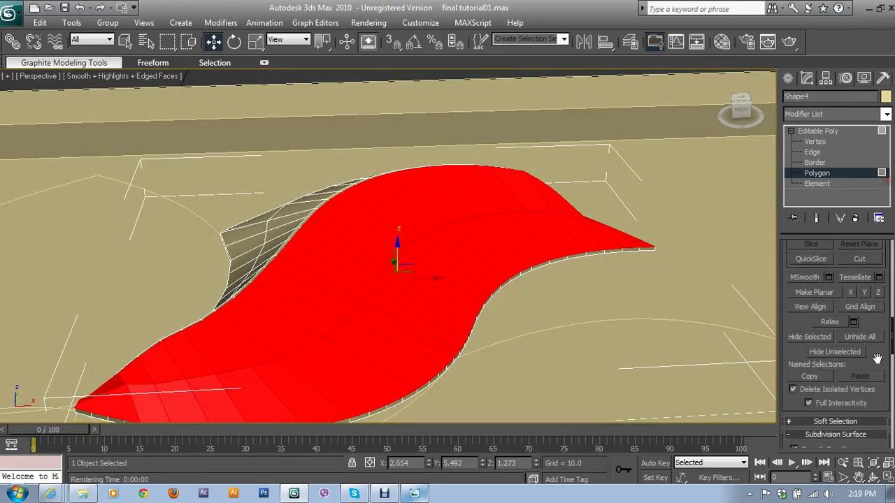
scroll(877, 357, down, 3)
scroll(878, 363, down, 3)
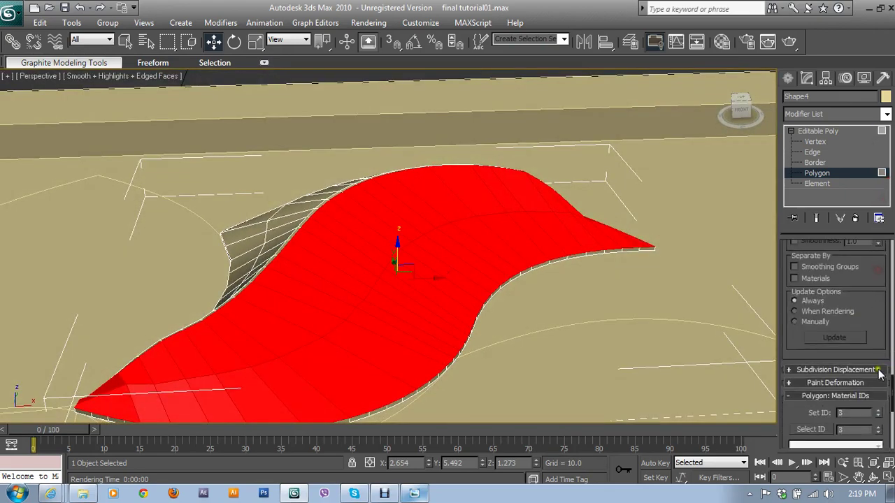
scroll(873, 346, down, 2)
scroll(860, 328, down, 3)
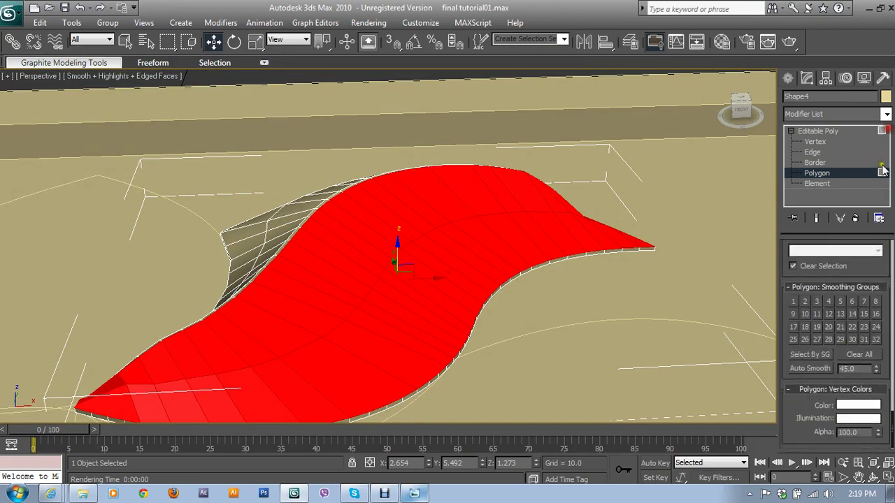
click(817, 302)
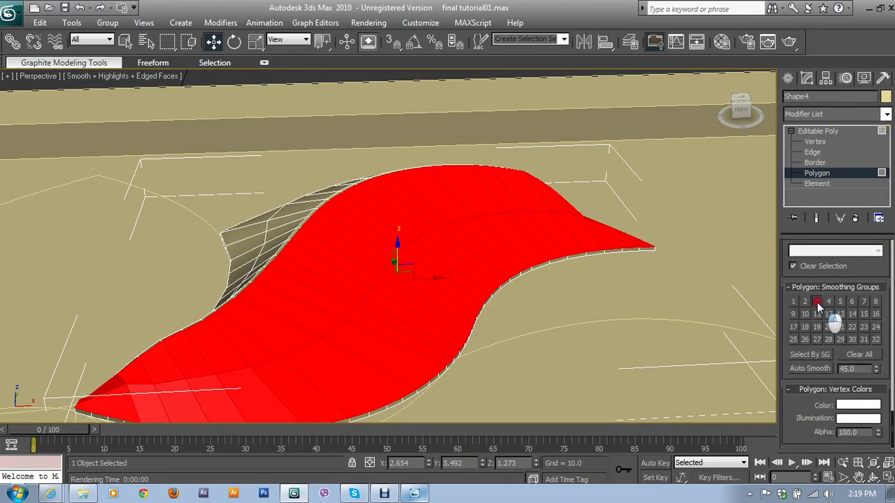
- Test-render the Perspective view twice to check shading, adjust smoothing, and exit Polygon level
click(789, 42)
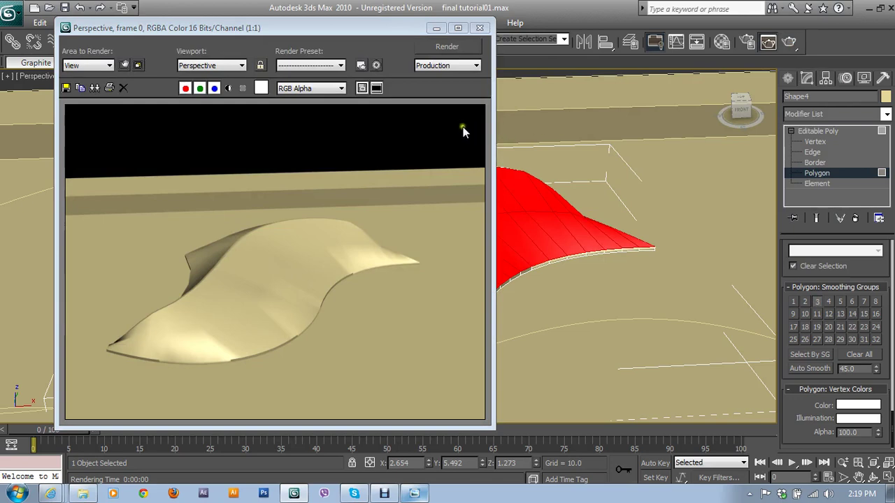
click(479, 28)
alt+middle_drag(545, 205, 477, 215)
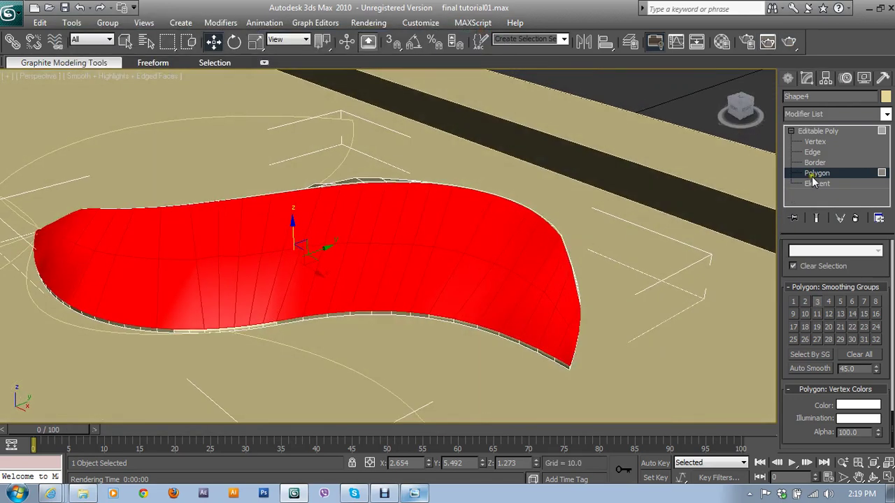
click(789, 42)
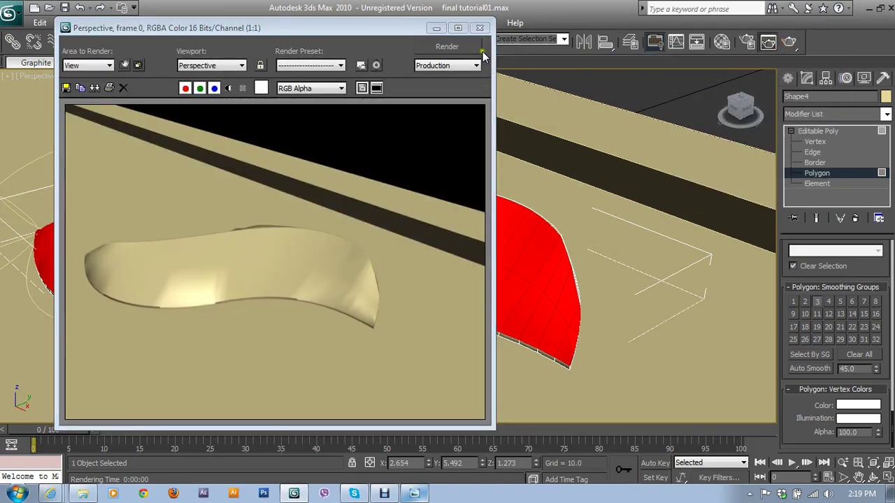
click(479, 27)
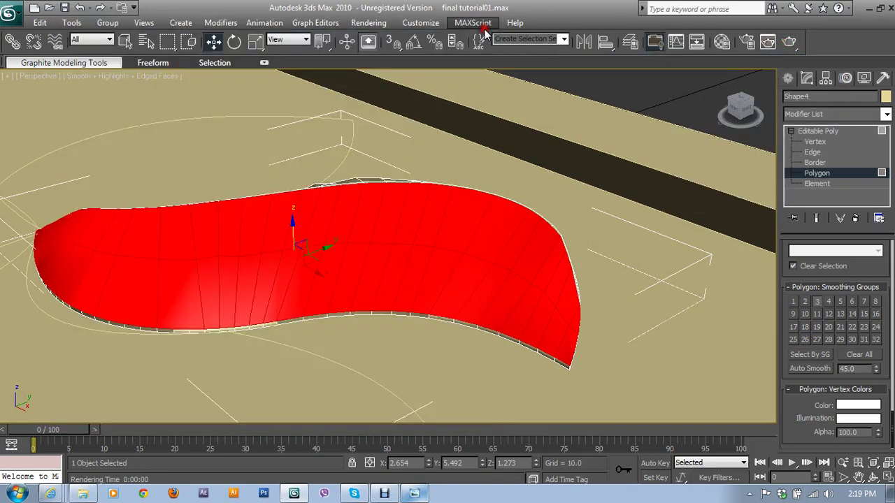
click(839, 315)
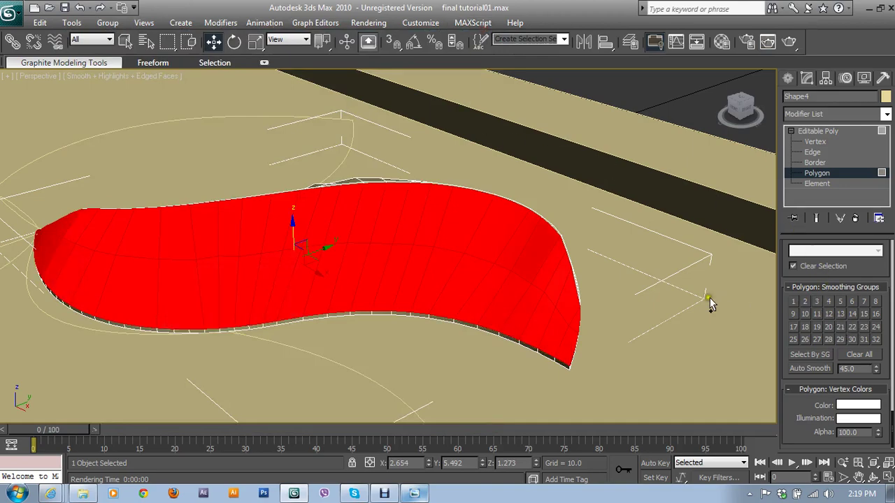
click(809, 175)
mouse_move(401, 260)
alt+middle_down()
mouse_move(437, 259)
mouse_move(445, 238)
mouse_move(452, 247)
alt+middle_up()
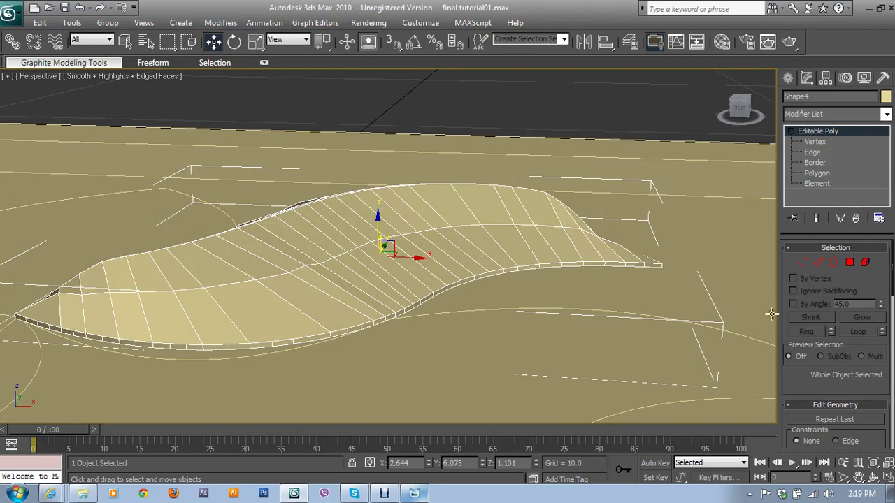
- In Edge mode, pick an edge near the shell's tip and extend it into a ring
click(819, 264)
middle_drag(661, 275, 473, 280)
scroll(475, 281, up, 3)
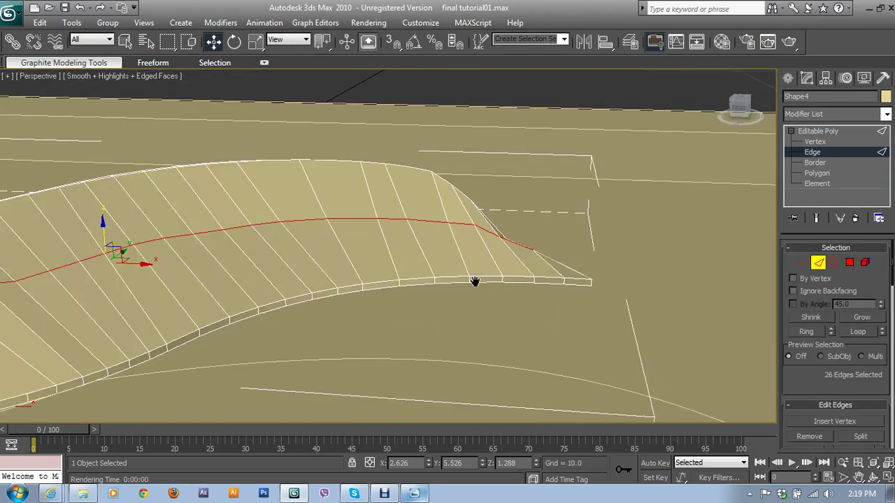
click(469, 281)
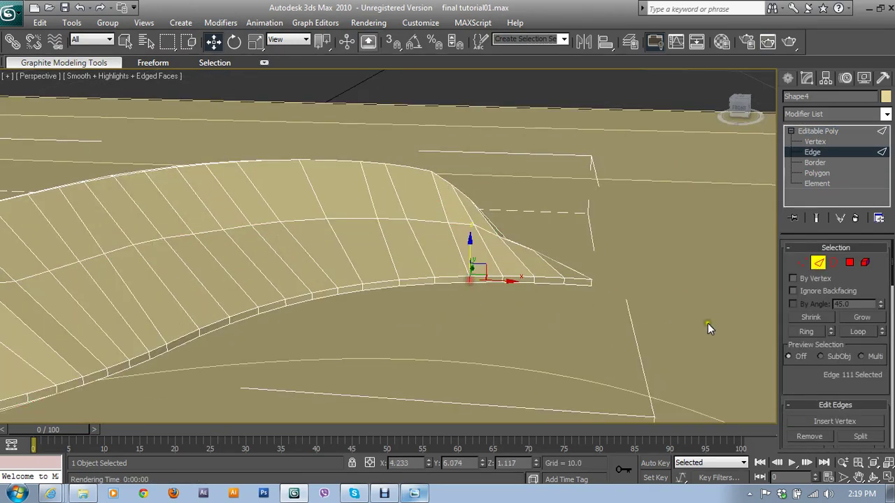
click(819, 334)
scroll(614, 327, down, 5)
mouse_move(614, 326)
alt+middle_down()
mouse_move(534, 311)
mouse_move(440, 312)
alt+middle_up()
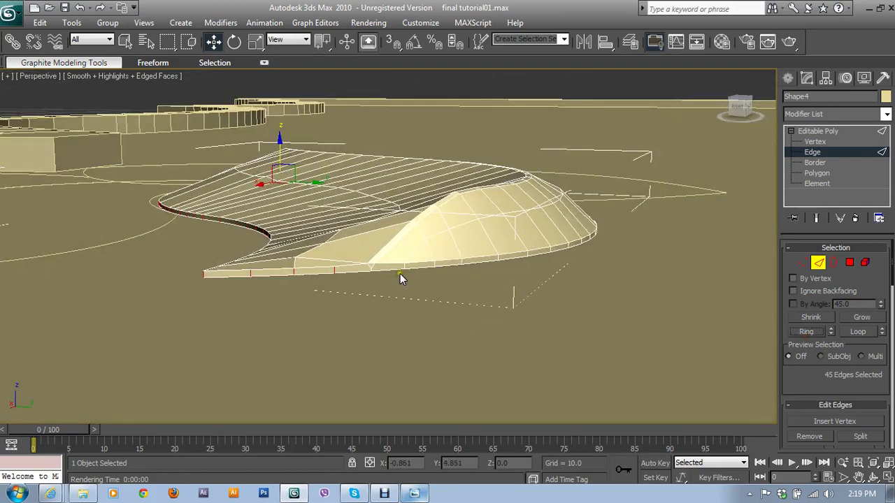
- Ring a rim edge, add two sloped-face edges, and convert the selection to 54 polygons
ctrl+click(434, 265)
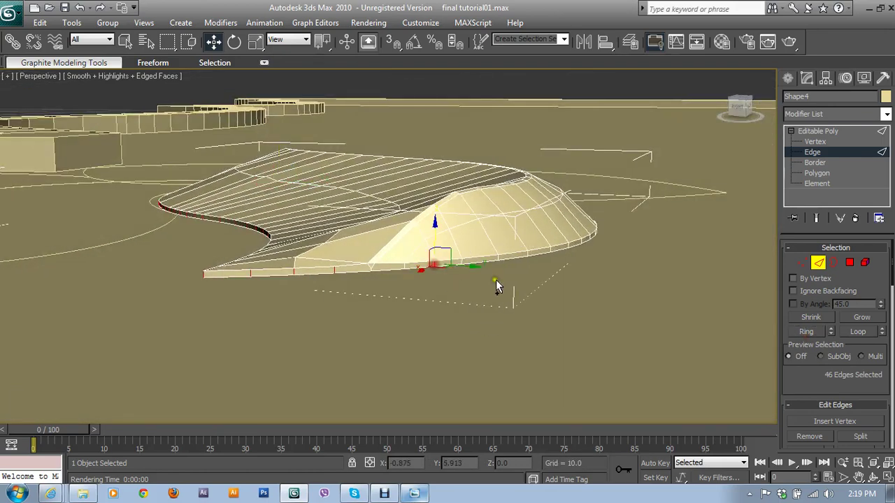
click(853, 332)
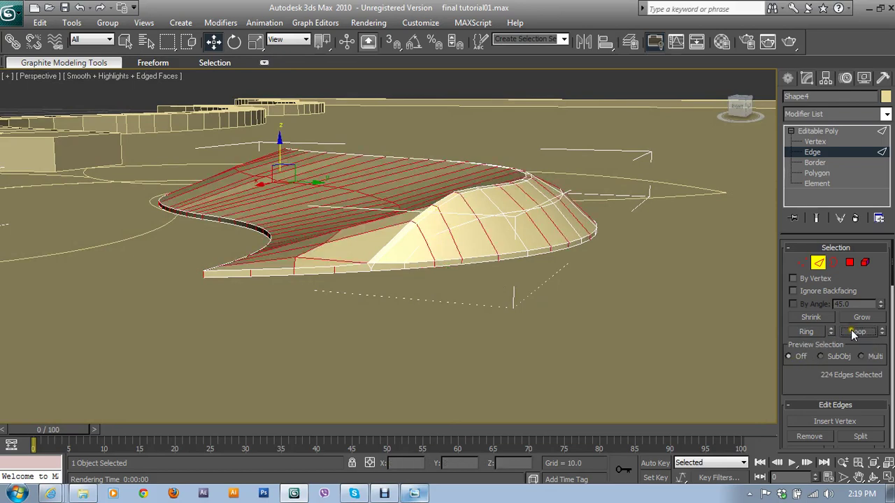
key(ctrl+z)
click(813, 334)
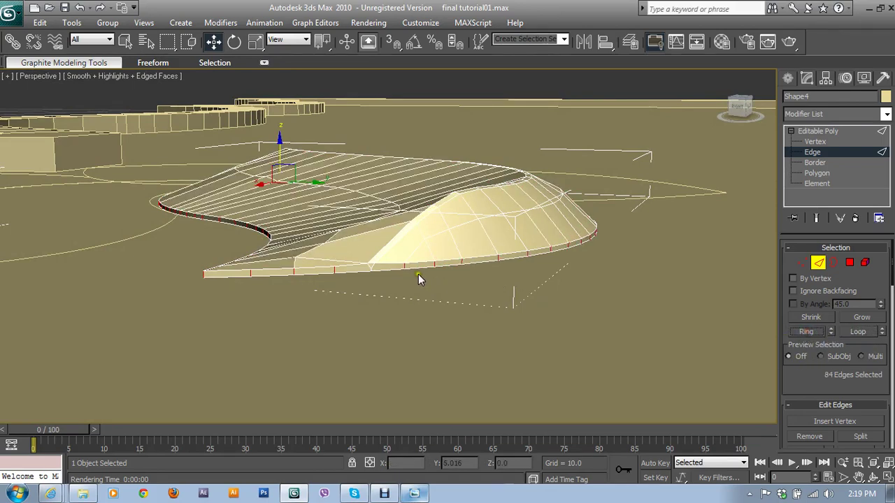
ctrl+click(369, 267)
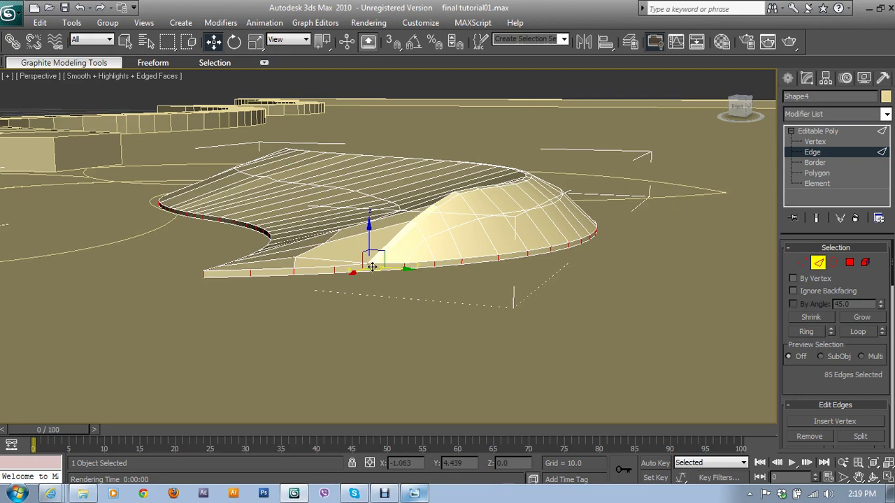
ctrl+click(372, 266)
click(818, 268)
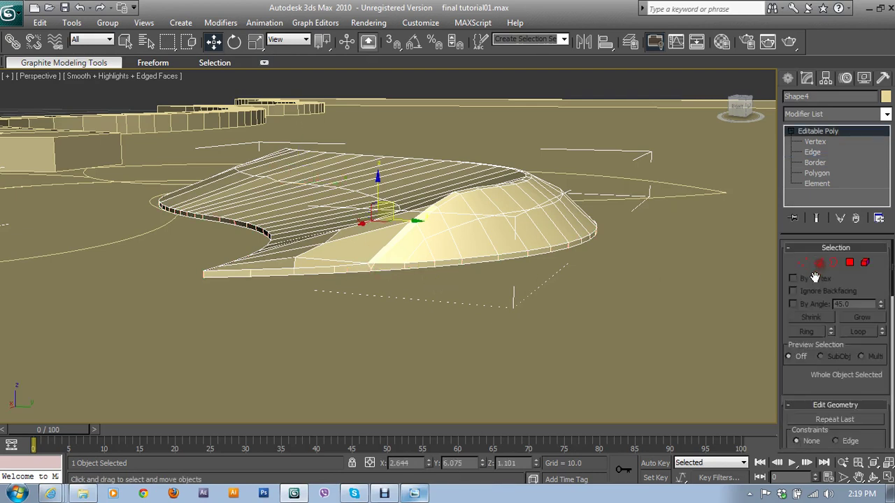
ctrl+click(849, 263)
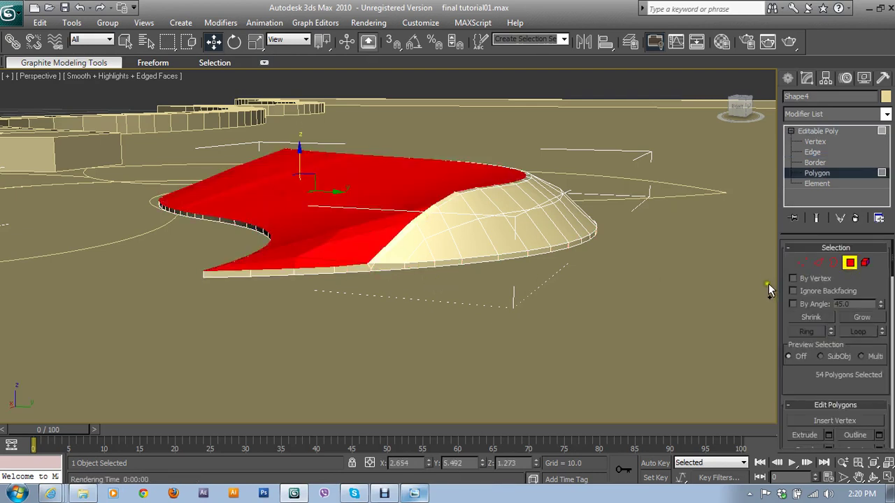
- Grow the selection to all 231 shell polygons and maximize the Front viewport
key(ctrl+a)
key(alt+w)
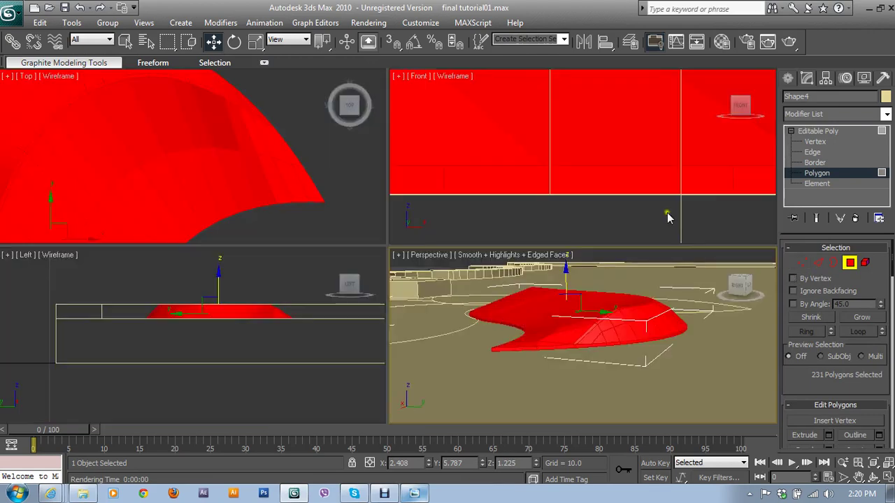
scroll(614, 173, down, 4)
key(alt+w)
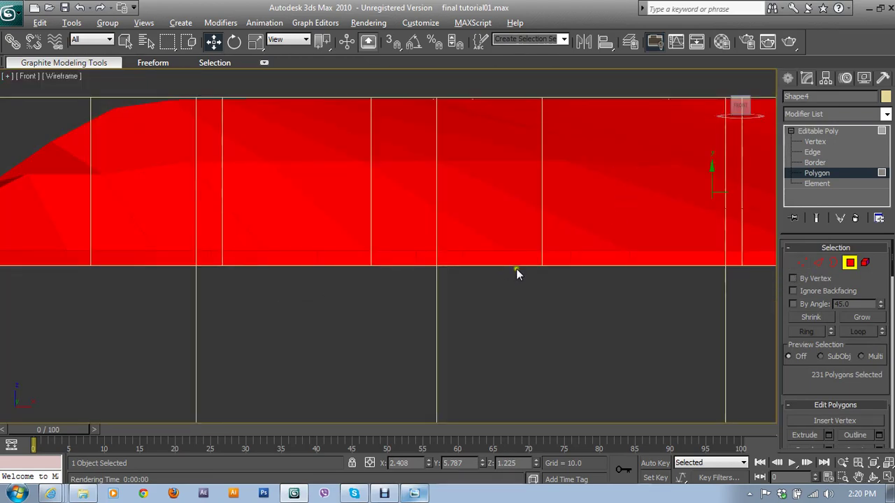
middle_drag(516, 269, 675, 275)
scroll(801, 386, down, 5)
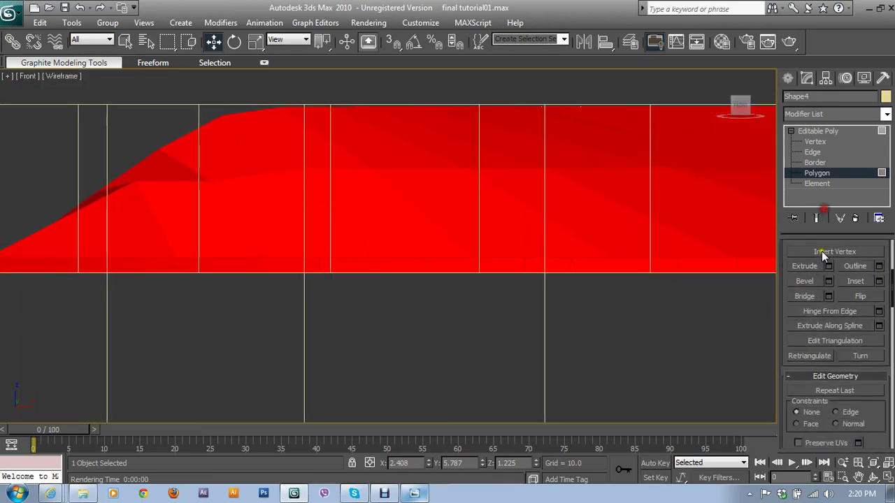
scroll(832, 408, down, 5)
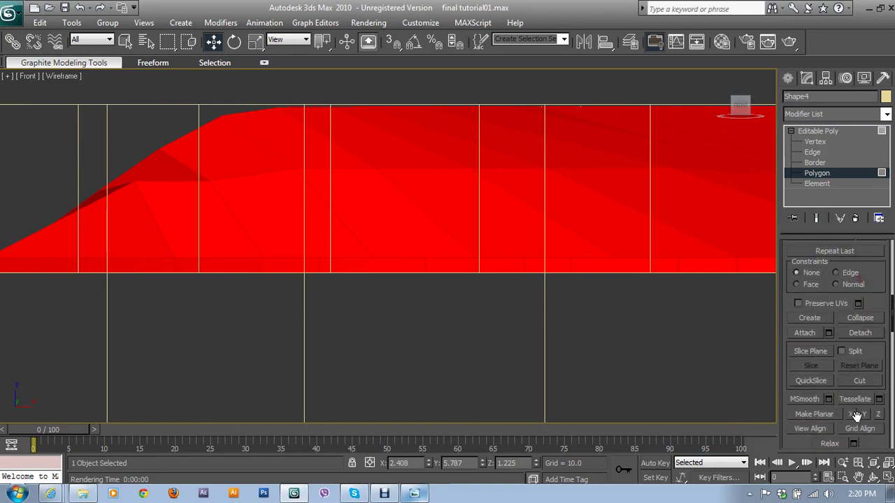
- Turn on Slice Plane and start lowering it over the mesh in the Front view
click(815, 351)
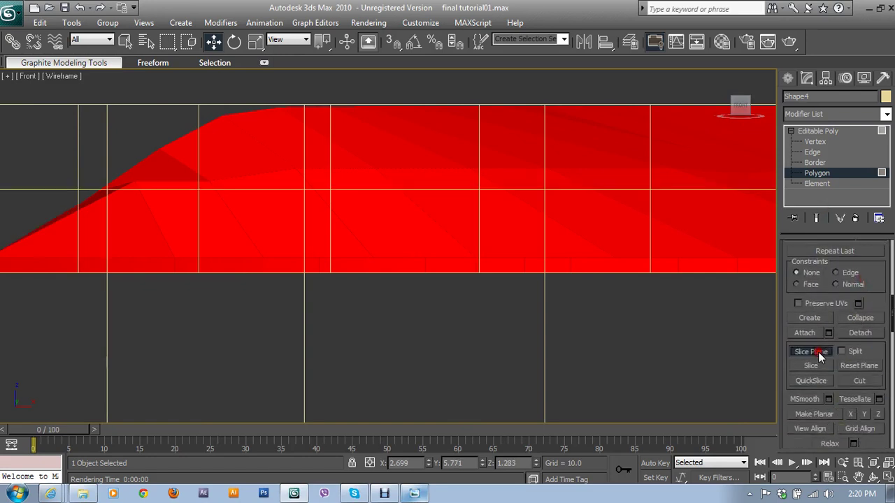
scroll(565, 280, down, 3)
scroll(531, 310, down, 2)
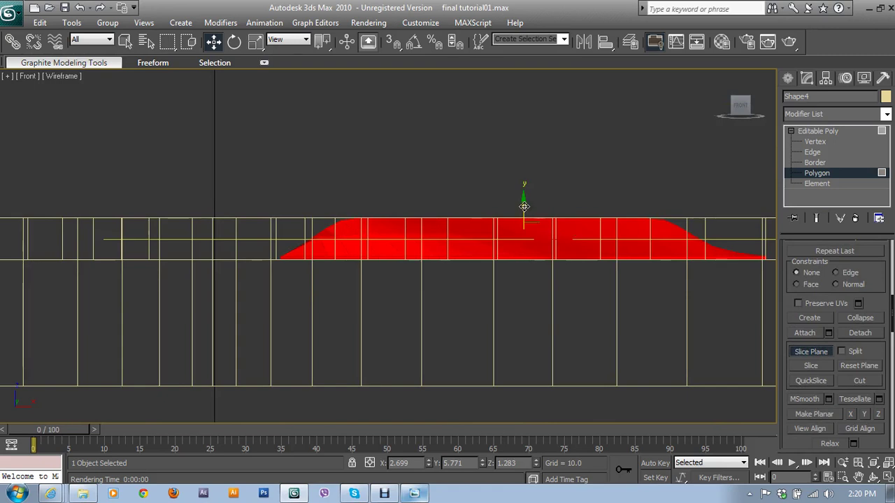
drag(524, 206, 542, 232)
scroll(542, 232, up, 5)
middle_drag(520, 280, 482, 222)
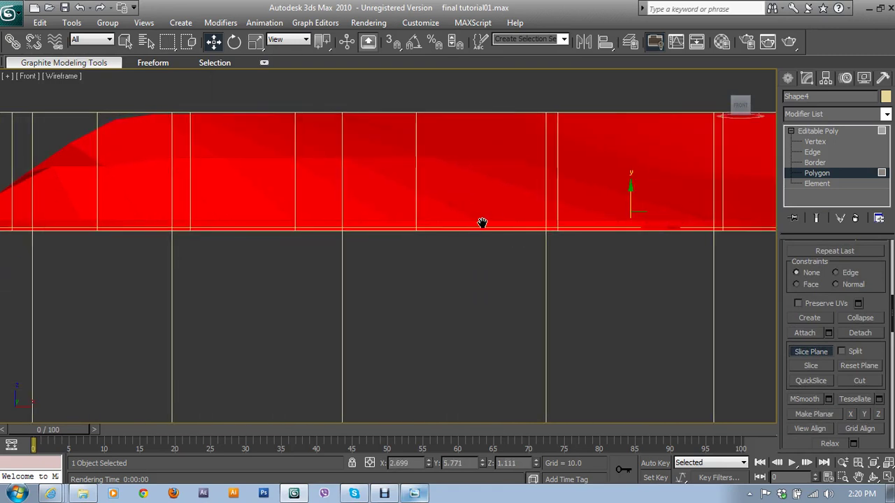
scroll(482, 222, up, 3)
middle_drag(661, 235, 449, 284)
scroll(570, 186, up, 3)
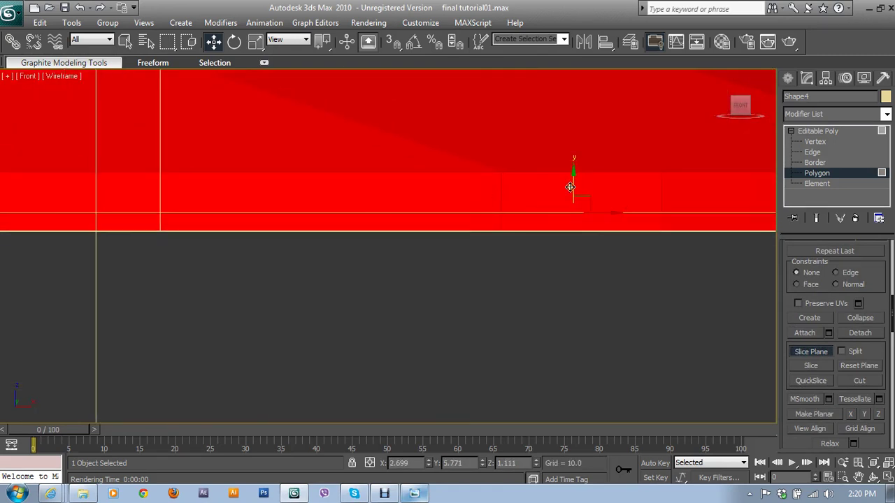
scroll(567, 183, up, 2)
middle_drag(636, 173, 469, 189)
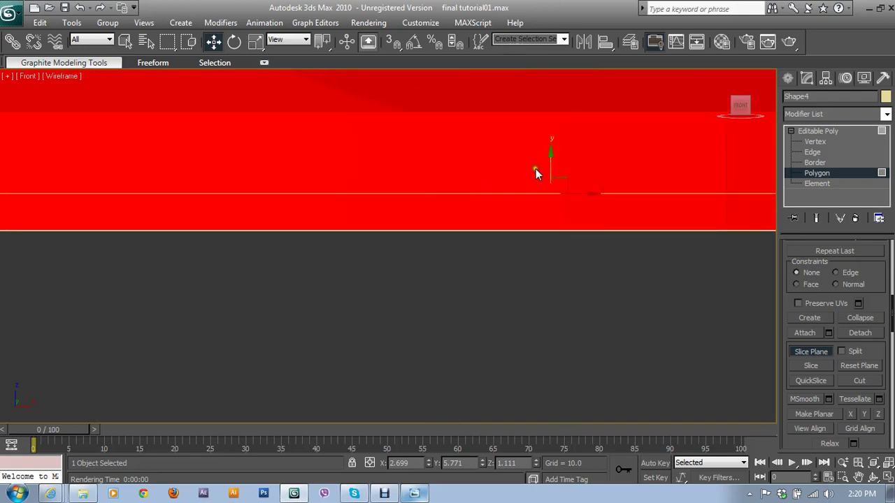
- Fine-tune the slice plane's height near the mesh base, then restore the Perspective view
drag(553, 158, 559, 193)
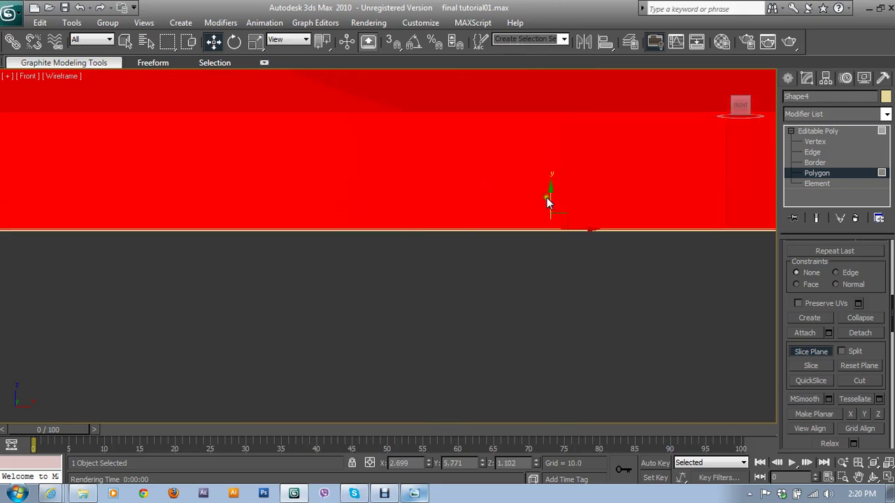
mouse_move(547, 203)
middle_down()
mouse_move(469, 226)
mouse_move(522, 194)
mouse_move(443, 242)
mouse_move(450, 249)
middle_up()
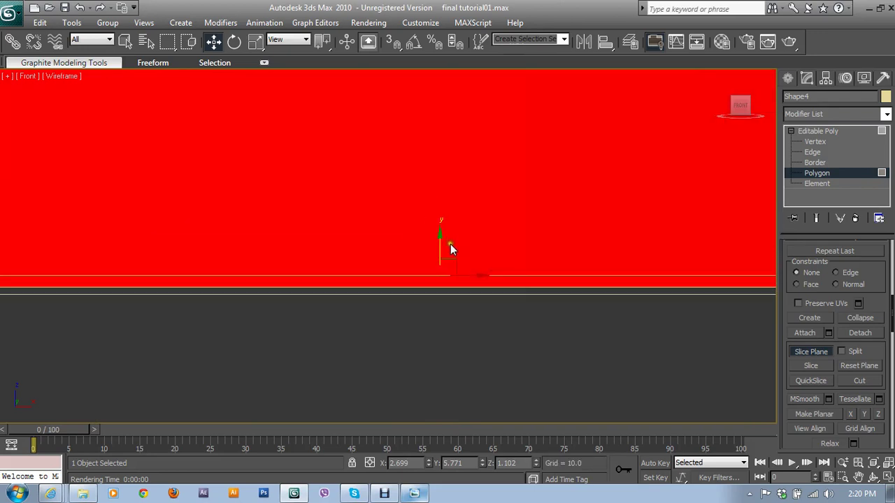
drag(448, 249, 455, 250)
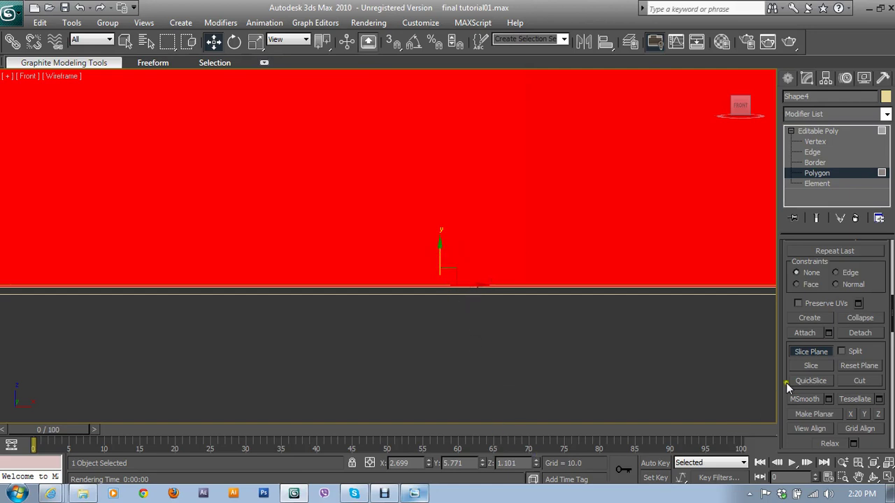
mouse_move(465, 268)
middle_down()
mouse_move(463, 353)
mouse_move(461, 326)
mouse_move(417, 278)
middle_up()
drag(398, 228, 396, 121)
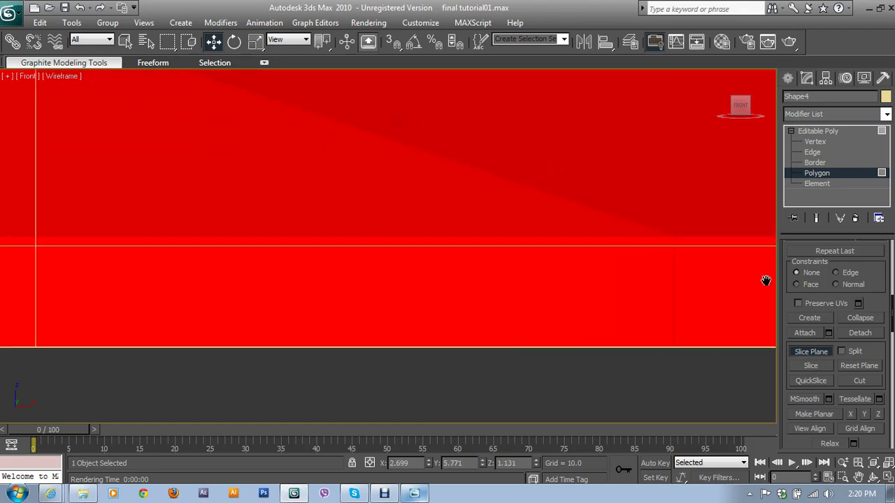
middle_drag(764, 278, 410, 271)
scroll(552, 237, down, 2)
mouse_move(553, 232)
middle_down()
mouse_move(424, 229)
mouse_move(236, 244)
mouse_move(702, 306)
mouse_move(302, 311)
mouse_move(549, 289)
middle_up()
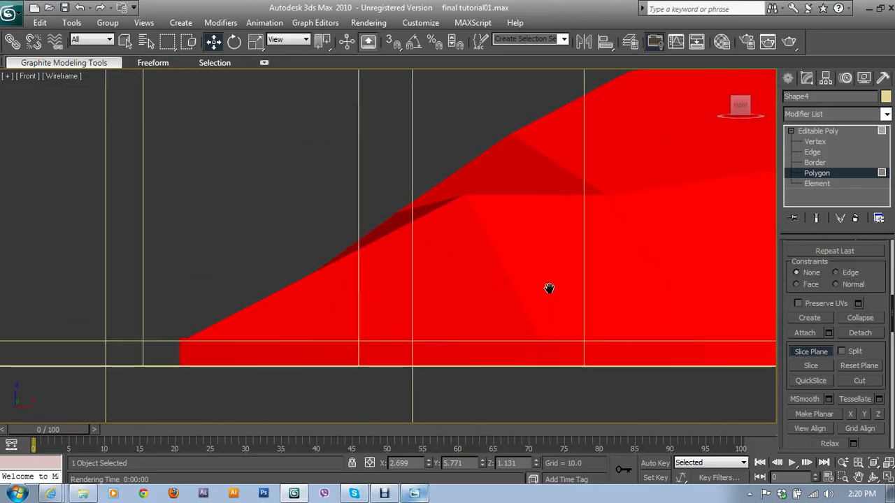
key(alt+w)
key(alt+w)
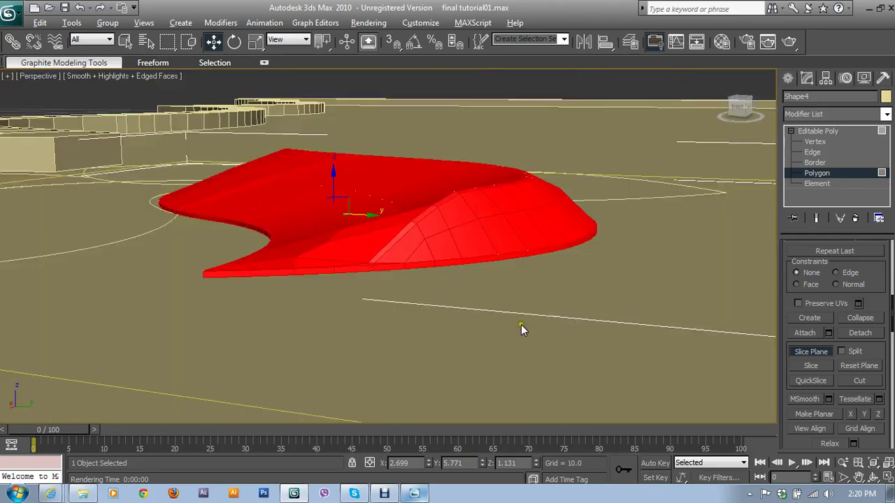
- Orbit to a low angle and leave Polygon level so the shell is no longer red
mouse_move(521, 325)
alt+middle_down()
mouse_move(454, 311)
mouse_move(559, 307)
alt+middle_up()
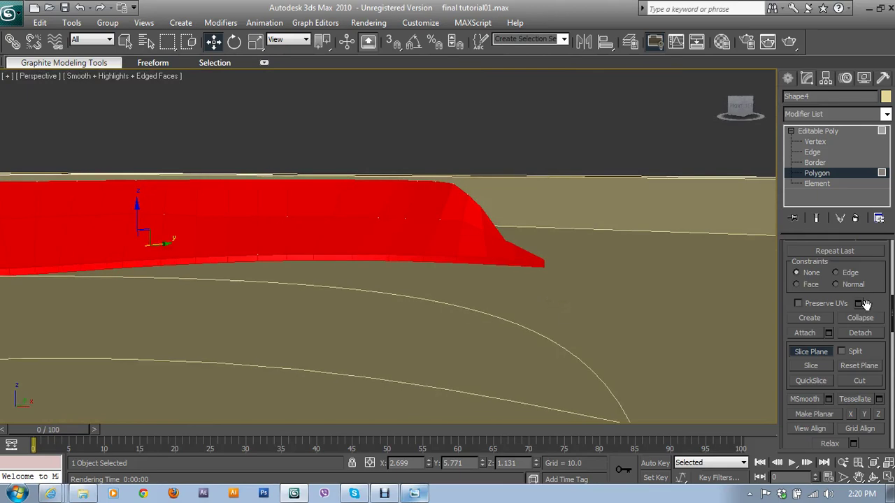
mouse_move(498, 276)
alt+middle_down()
mouse_move(437, 263)
mouse_move(532, 314)
alt+middle_up()
click(817, 173)
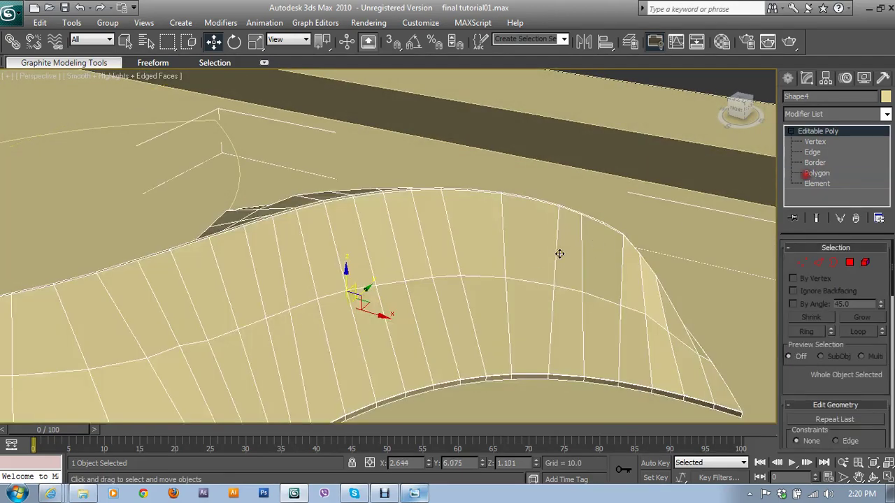
mouse_move(559, 252)
alt+middle_down()
mouse_move(586, 214)
mouse_move(468, 242)
mouse_move(482, 246)
alt+middle_up()
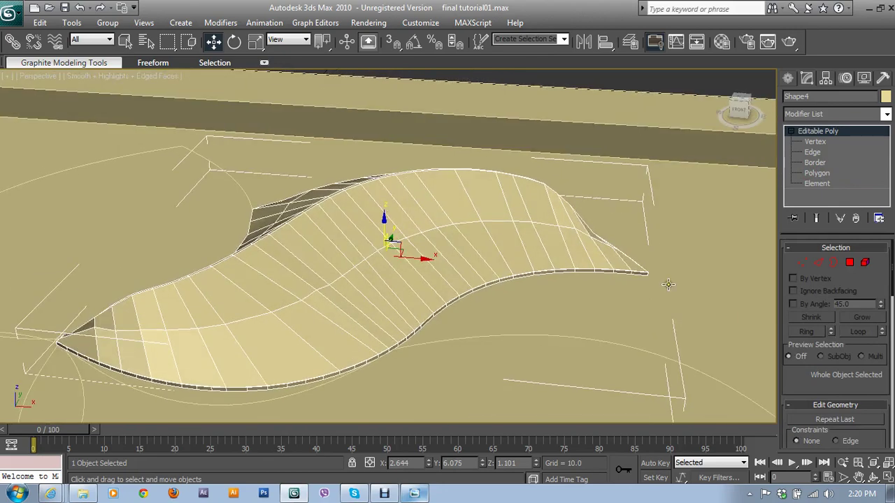
- In Edge mode, ring a front-rim edge and add cross edges toward the left end
key(2)
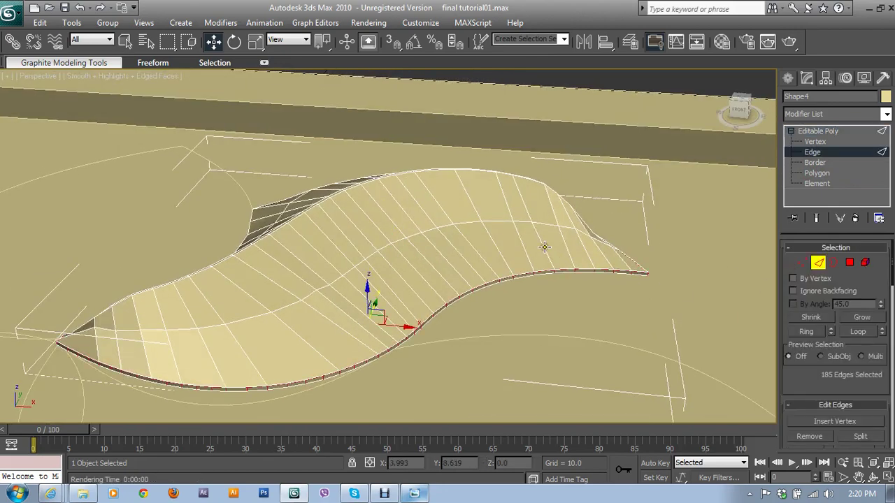
click(544, 247)
click(807, 333)
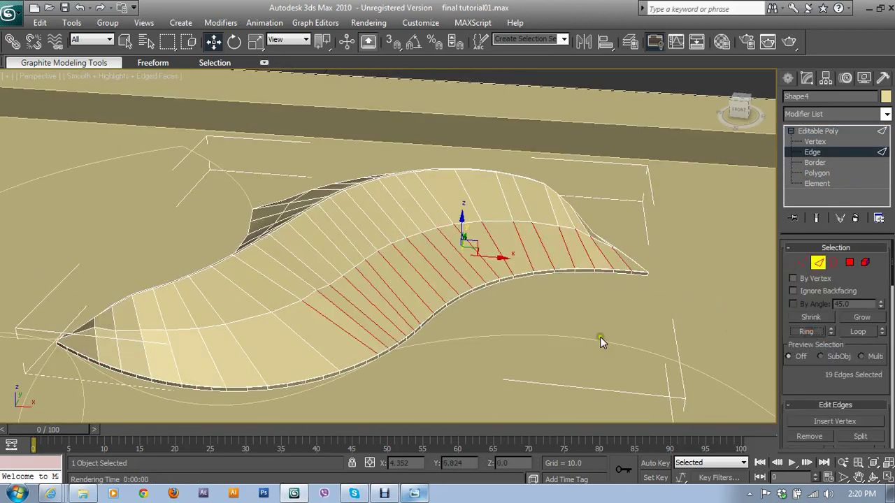
ctrl+click(306, 338)
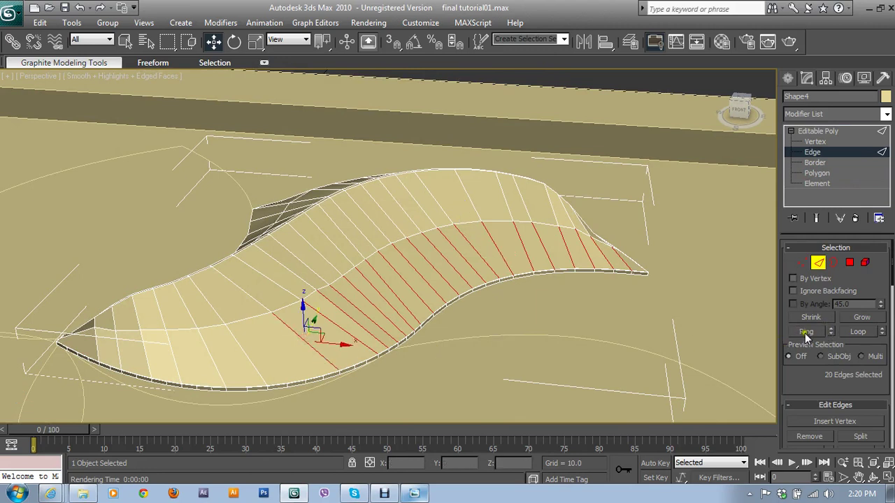
ctrl+click(246, 357)
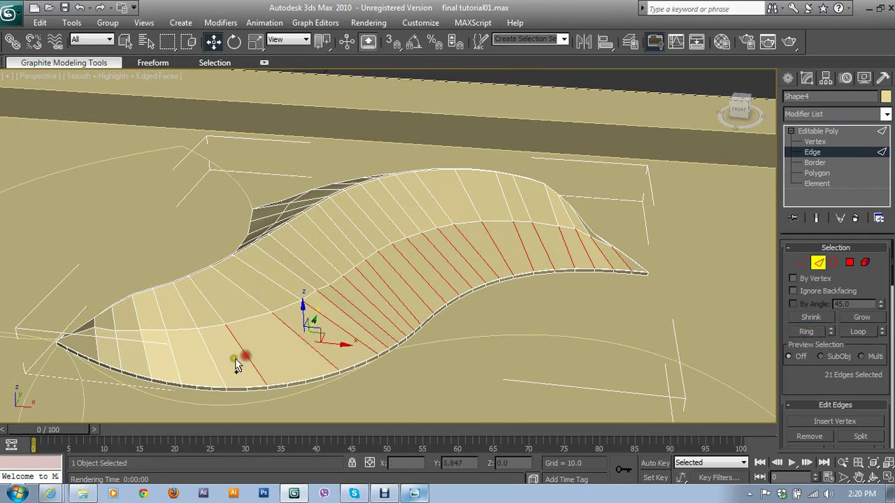
- Add the remaining cross edges near the left tip to complete the 26-edge ring
ctrl+click(209, 361)
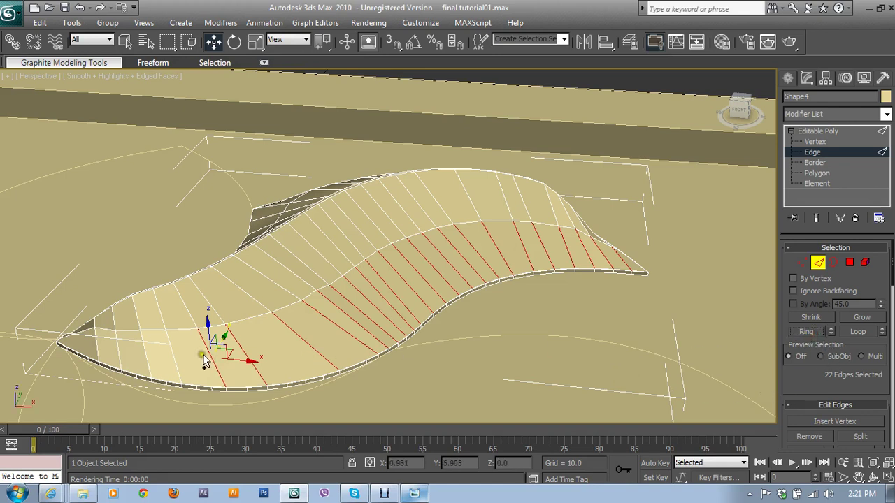
ctrl+click(173, 351)
ctrl+click(139, 357)
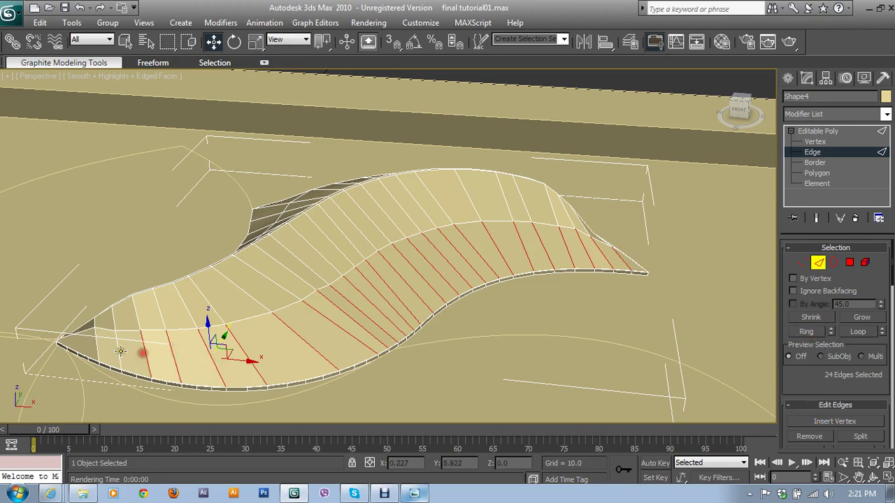
ctrl+click(118, 353)
ctrl+click(96, 342)
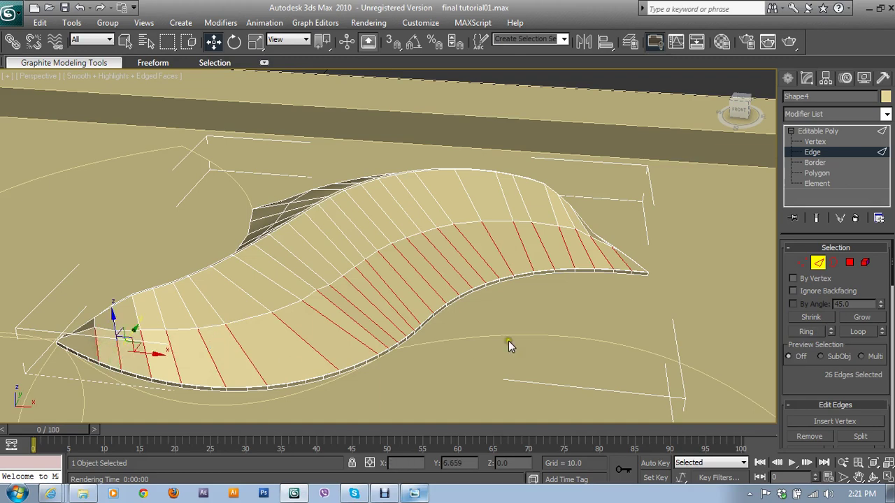
scroll(508, 340, up, 2)
scroll(557, 320, up, 2)
scroll(629, 322, up, 2)
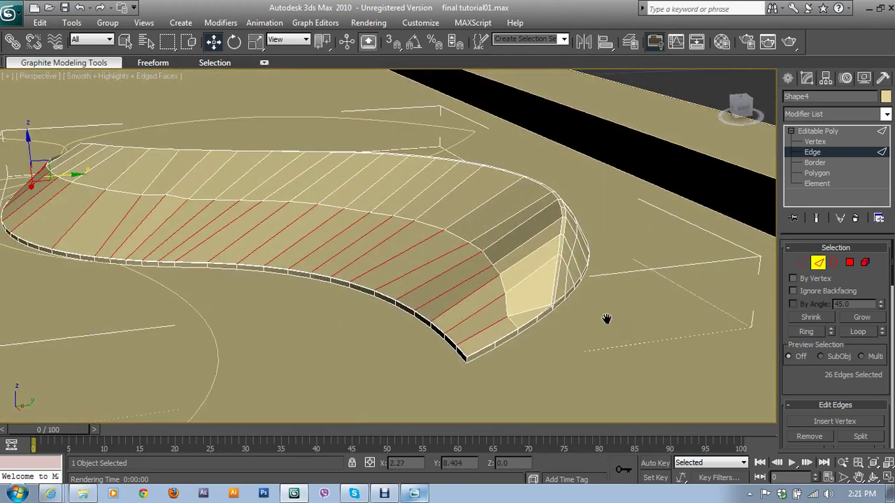
scroll(607, 319, up, 2)
drag(810, 375, 813, 312)
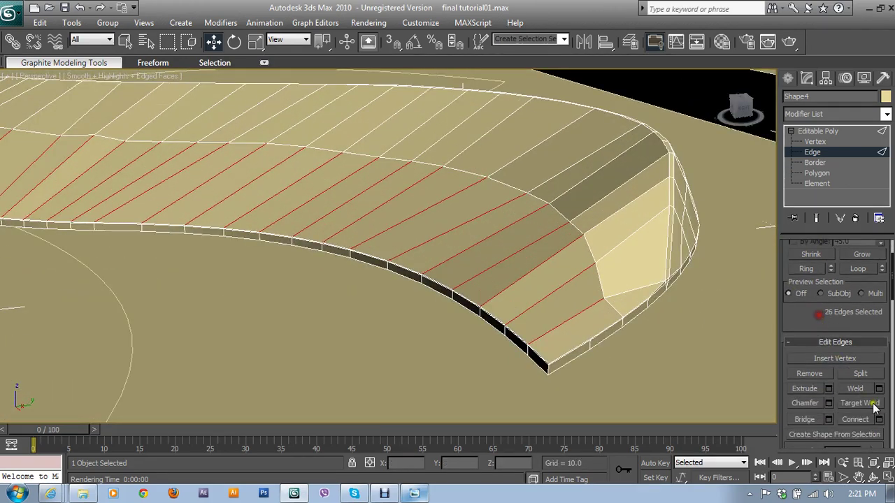
- Connect the 26 ringed edges with 1 segment at slide -98, hugging the outer rim
click(879, 420)
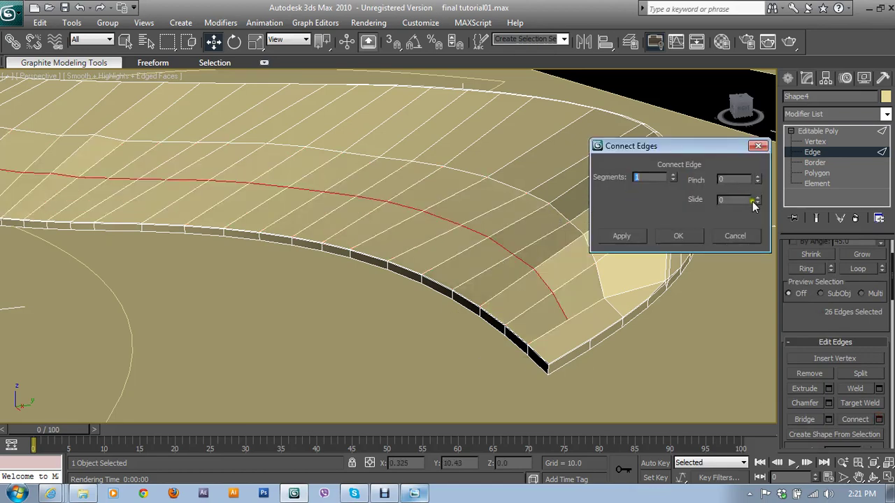
drag(754, 203, 747, 330)
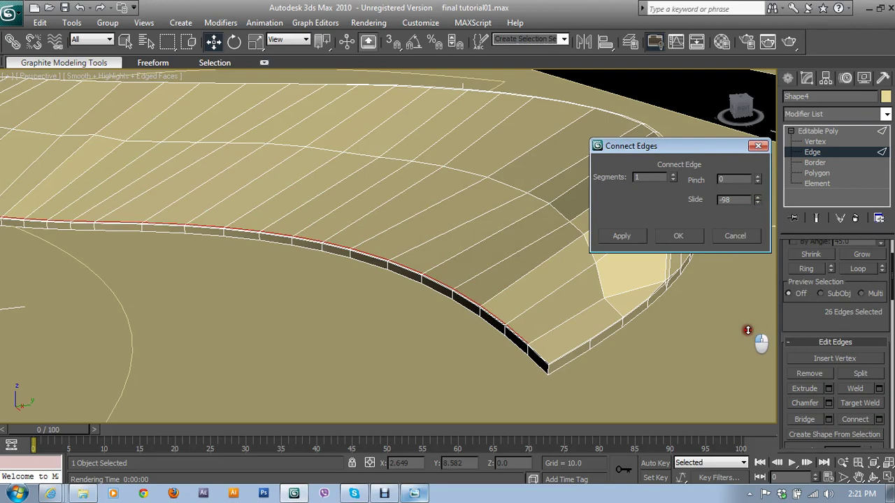
click(681, 236)
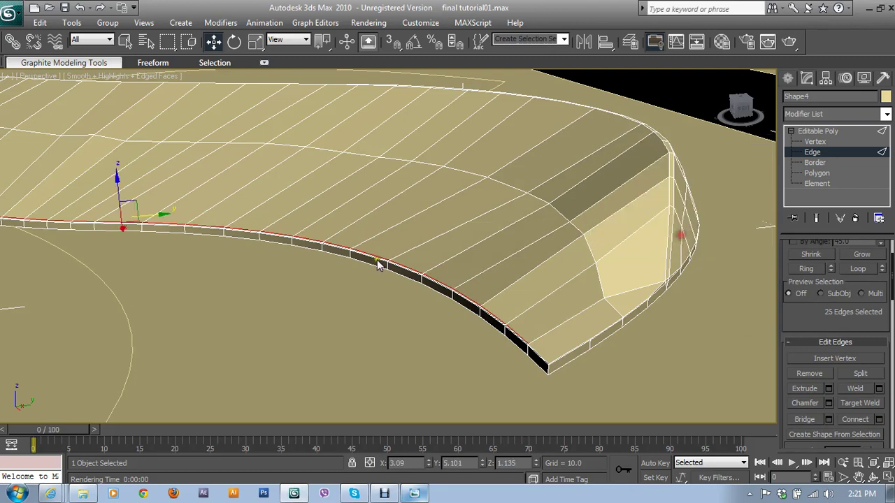
mouse_move(377, 262)
alt+middle_down()
mouse_move(374, 286)
mouse_move(530, 273)
mouse_move(499, 277)
alt+middle_up()
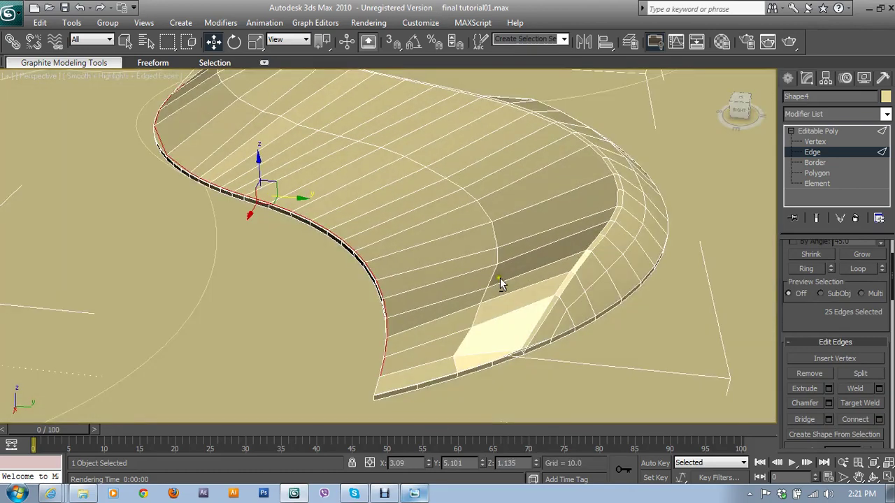
- Select an edge near the shell's tip, grow it into a ring and drop the lower edges
click(482, 355)
alt+middle_drag(482, 355, 536, 333)
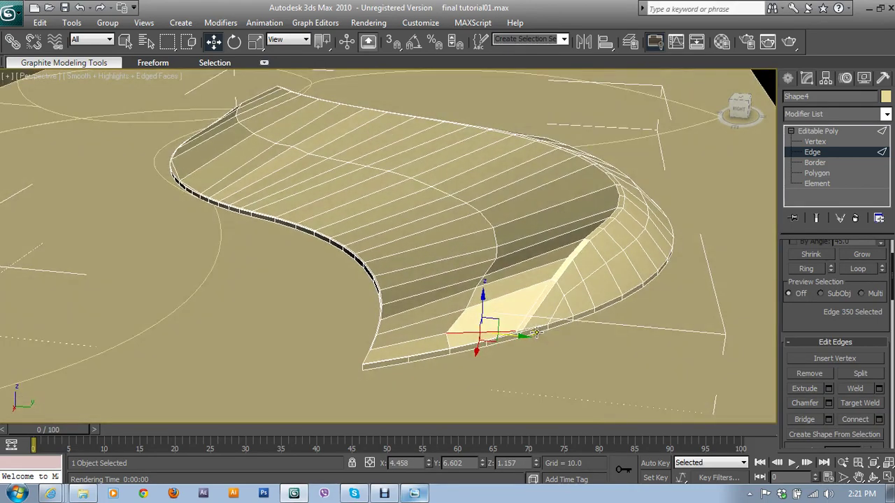
click(808, 269)
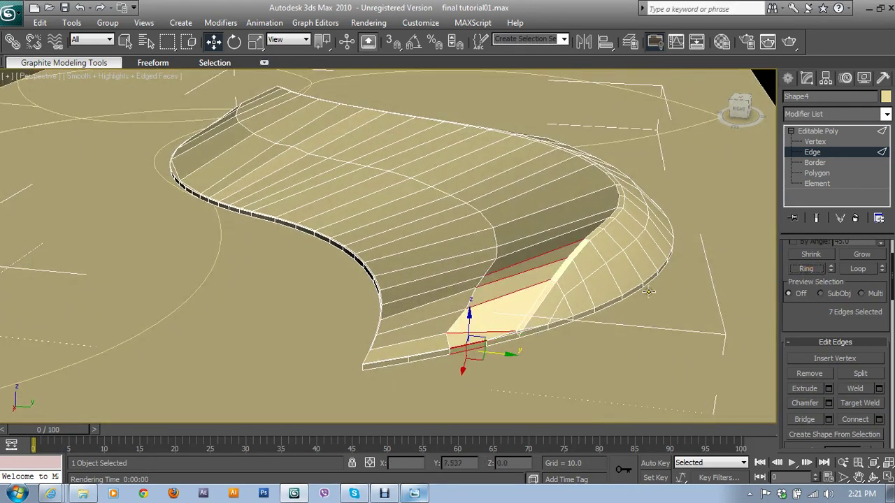
alt+click(478, 365)
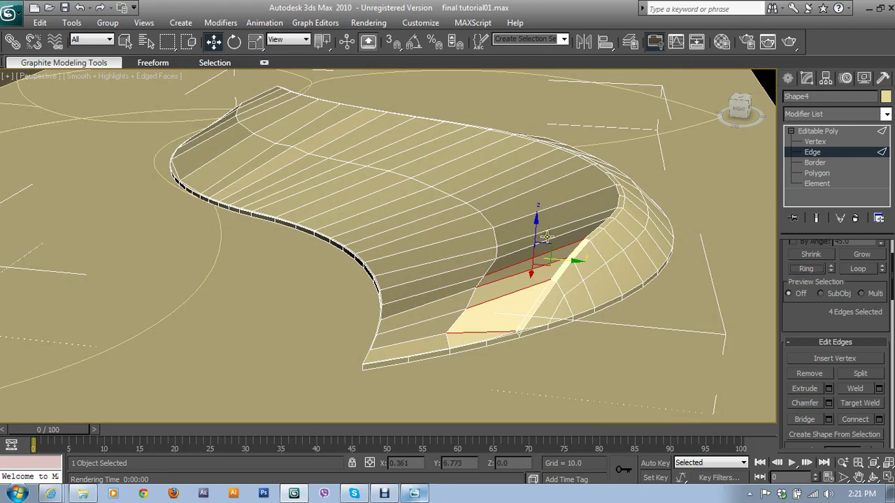
- In the Top view, extend the tip edge selection to 14 edges
key(alt+w)
right_click(352, 167)
key(alt+w)
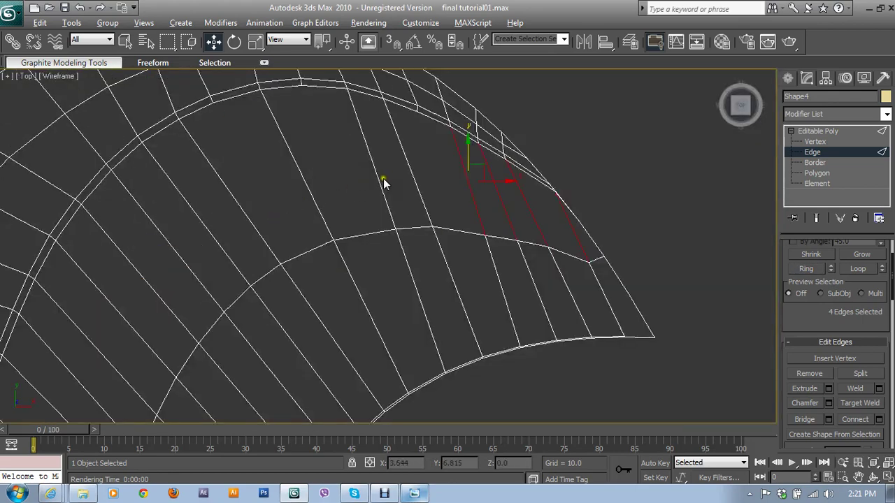
ctrl+drag(429, 165, 244, 212)
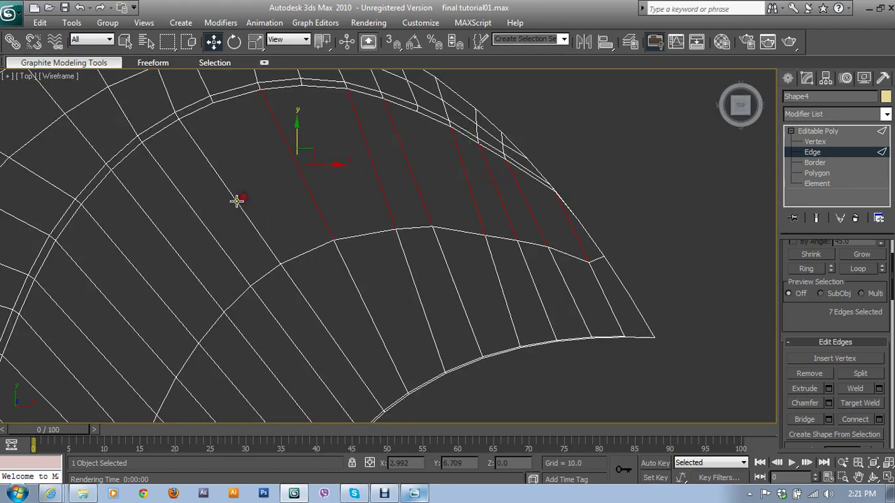
scroll(235, 200, up, 3)
middle_drag(236, 200, 518, 99)
ctrl+drag(518, 97, 392, 167)
middle_drag(391, 167, 540, 102)
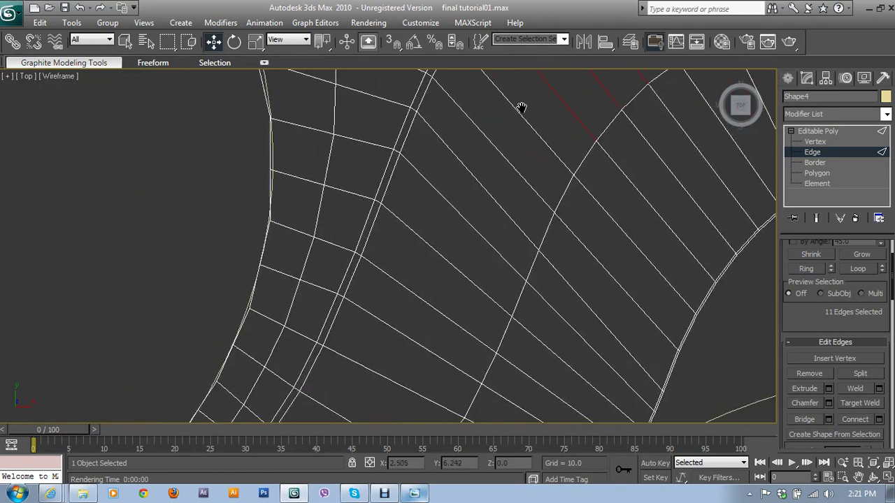
ctrl+drag(541, 95, 419, 259)
middle_drag(418, 260, 530, 172)
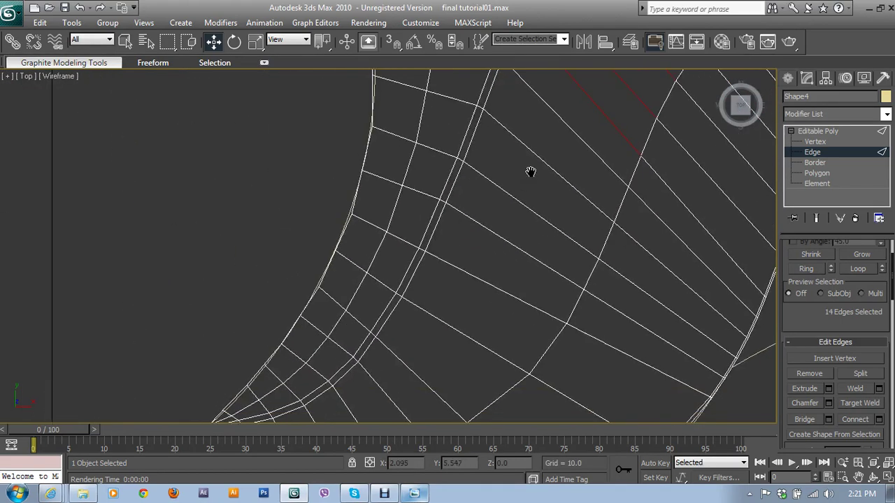
- Back in Perspective, reselect a tip edge and grow it into an edge ring
key(alt+w)
right_click(538, 265)
key(alt+w)
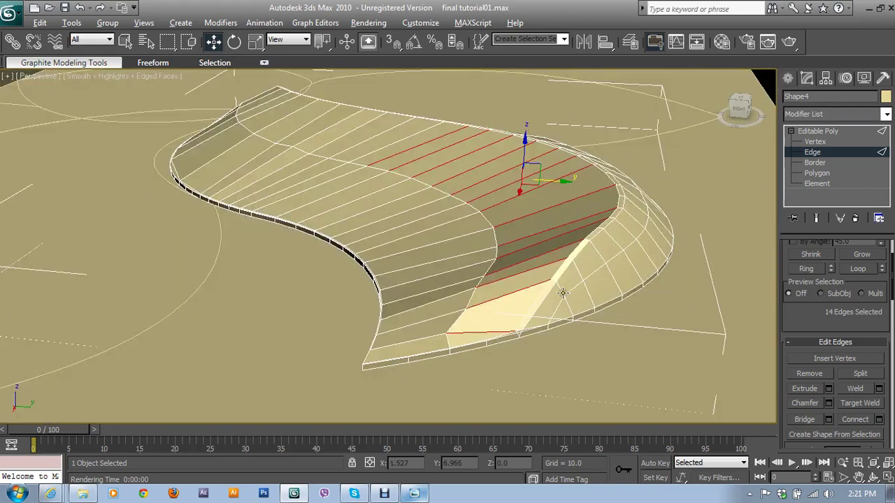
scroll(507, 315, up, 2)
scroll(509, 317, up, 5)
click(715, 305)
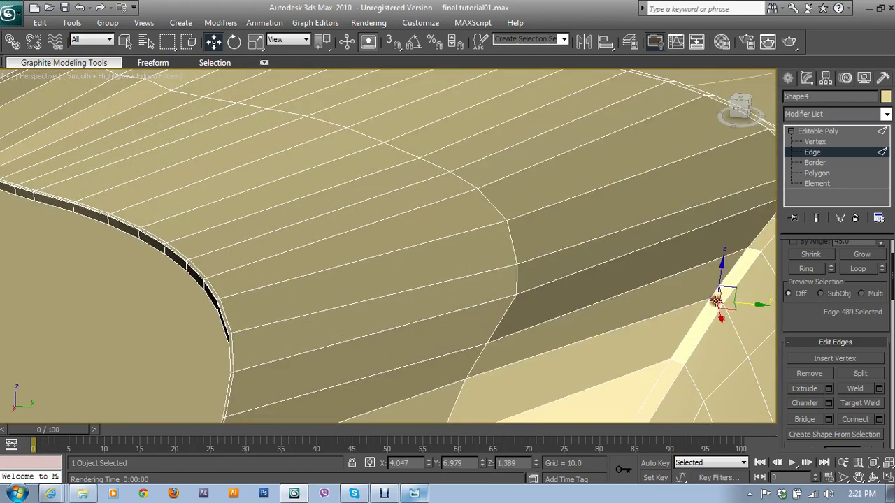
click(807, 271)
- Remove a stray tip edge and preview Connect Edges across the 30-edge ring
alt+middle_drag(709, 294, 516, 364)
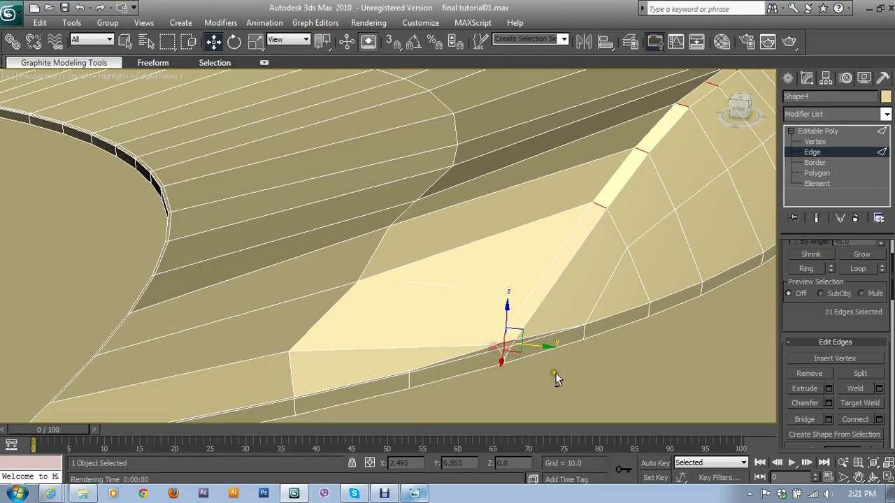
middle_drag(555, 373, 620, 356)
scroll(715, 224, down, 5)
alt+middle_drag(715, 224, 173, 272)
alt+middle_drag(360, 272, 359, 275)
scroll(364, 279, up, 3)
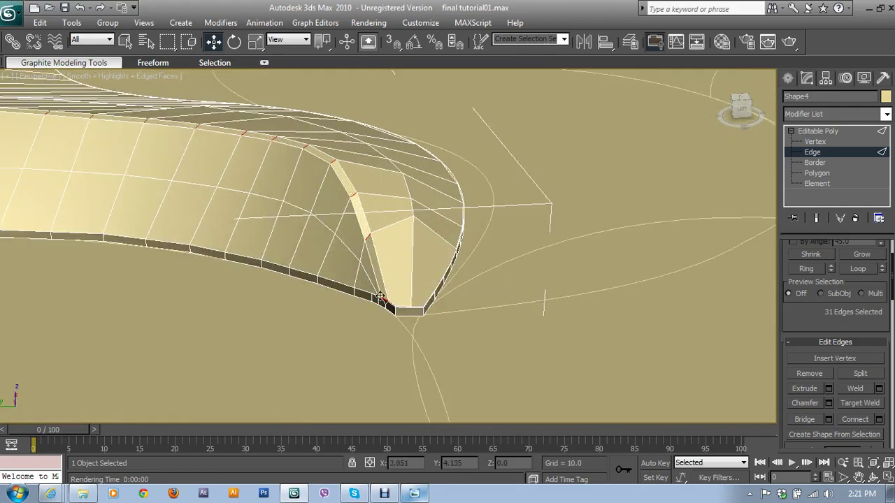
scroll(390, 322, up, 3)
scroll(392, 322, down, 3)
mouse_move(440, 280)
alt+middle_down()
mouse_move(459, 280)
mouse_move(485, 256)
alt+middle_up()
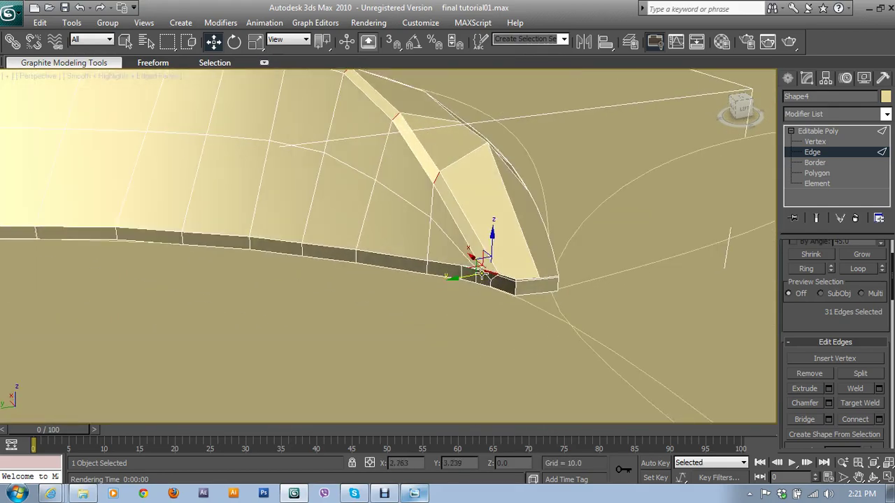
alt+click(494, 277)
click(842, 390)
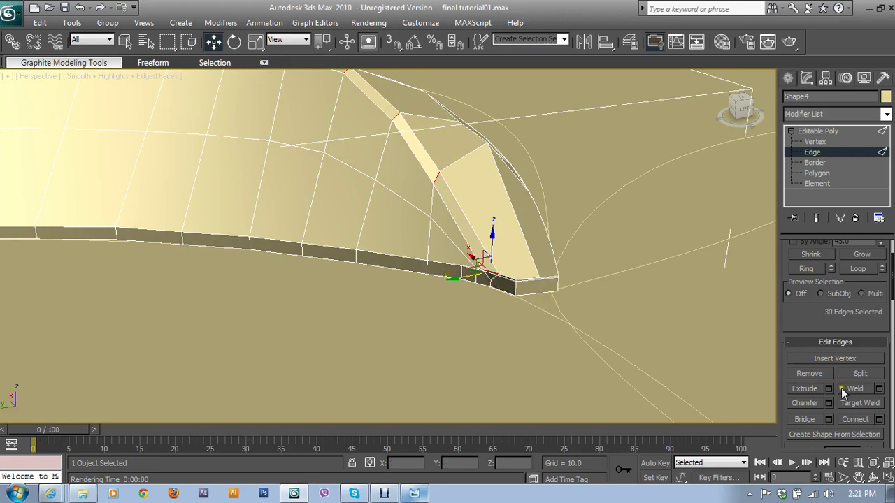
click(879, 420)
- Connect the tip ring with 2 segments, slide 0 and pinch 89, then exit Edge level
mouse_move(581, 271)
alt+middle_down()
mouse_move(503, 282)
mouse_move(669, 251)
alt+middle_up()
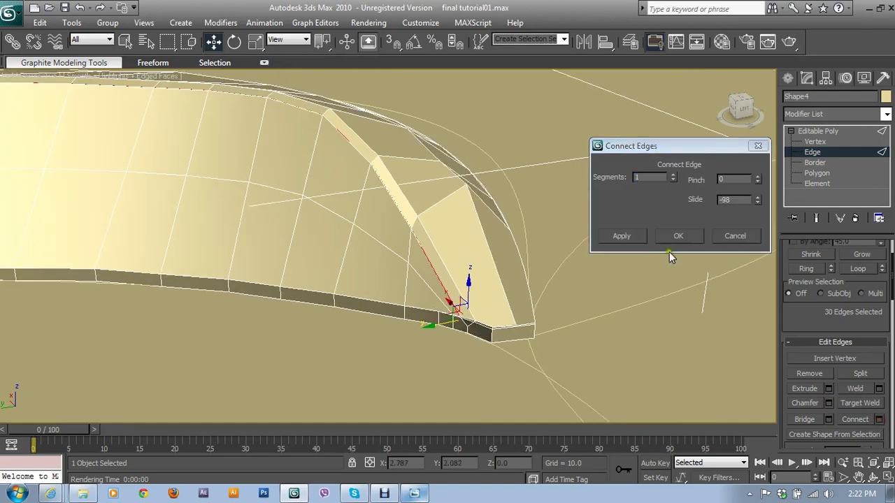
click(674, 179)
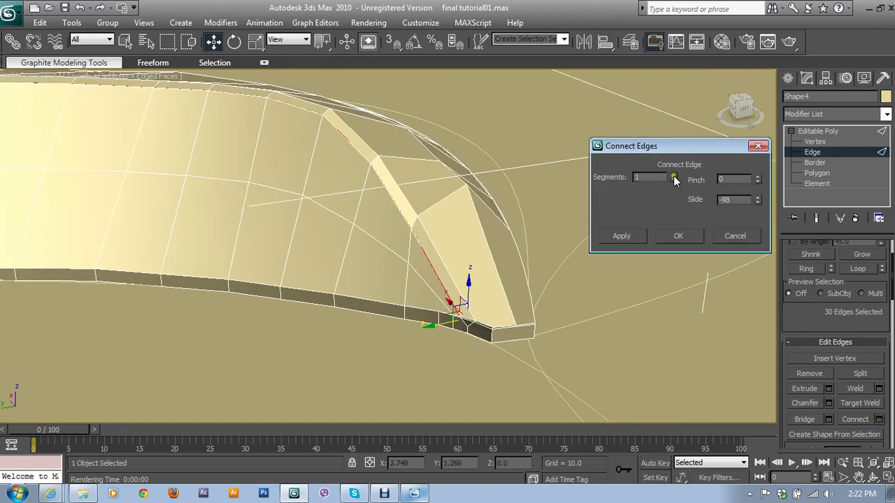
click(673, 176)
right_click(757, 201)
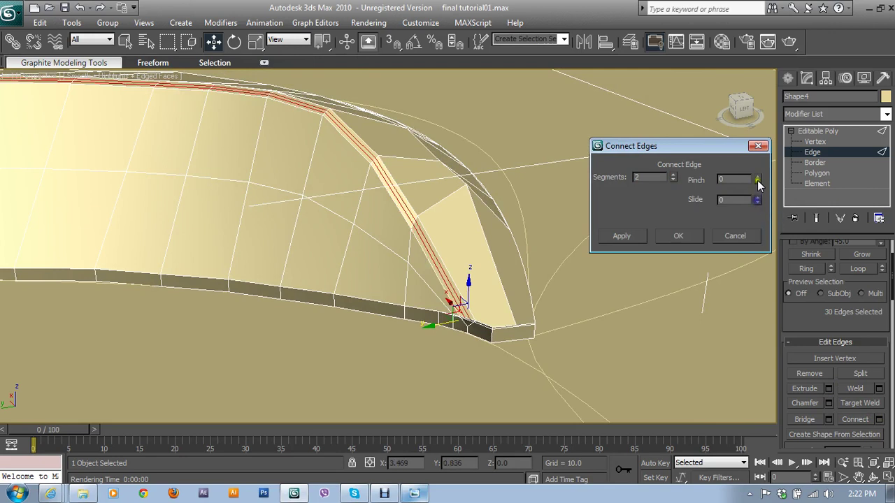
drag(757, 179, 749, 62)
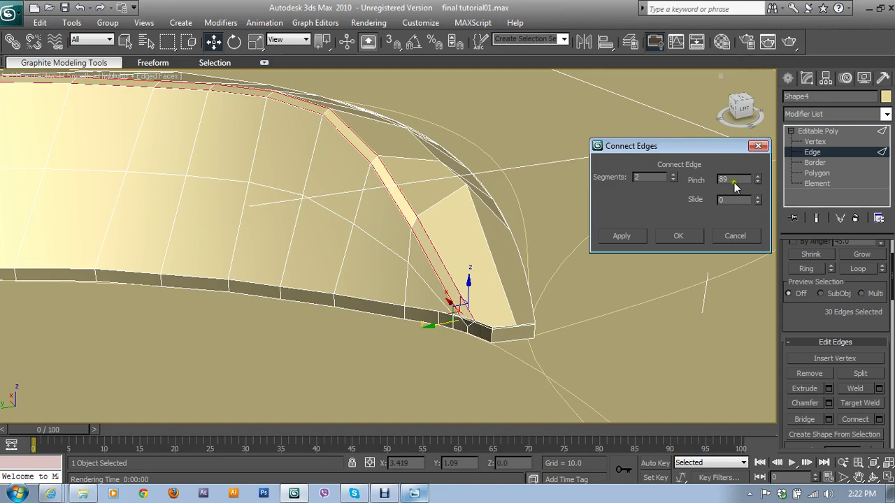
click(681, 236)
scroll(375, 226, up, 2)
scroll(491, 286, up, 3)
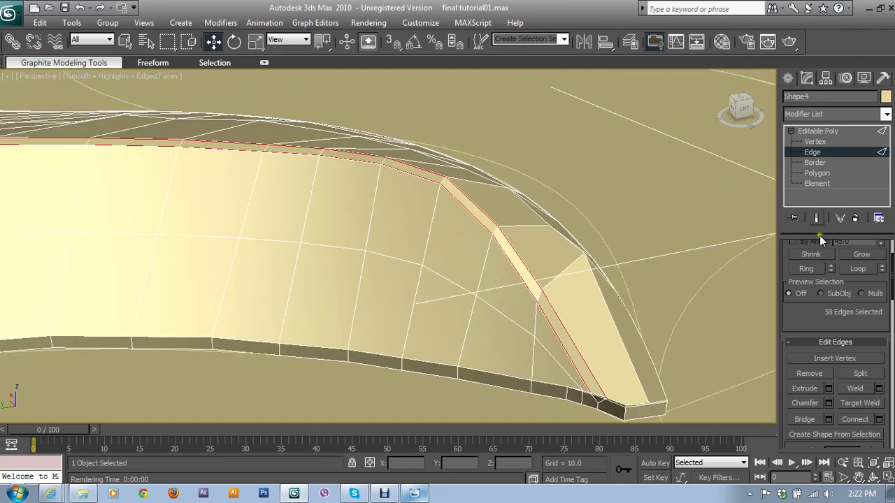
click(813, 154)
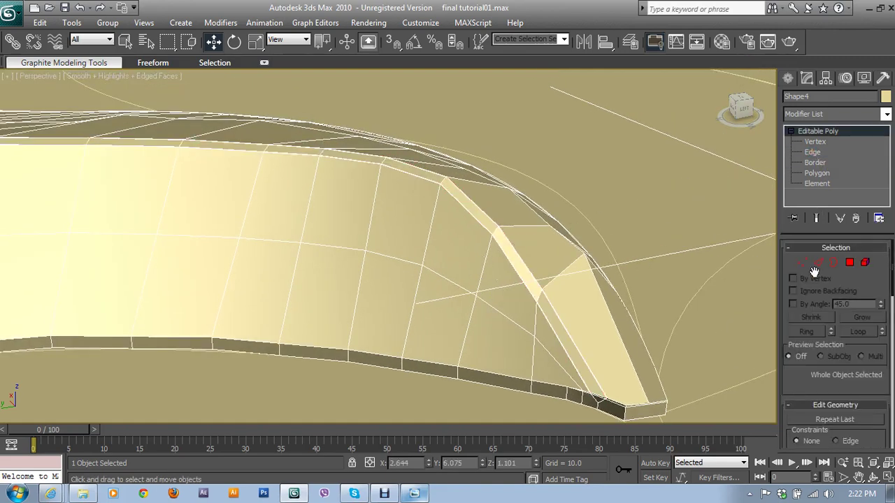
- Select a vertical side-wall edge, grow it into a ring, and drop one edge
click(816, 264)
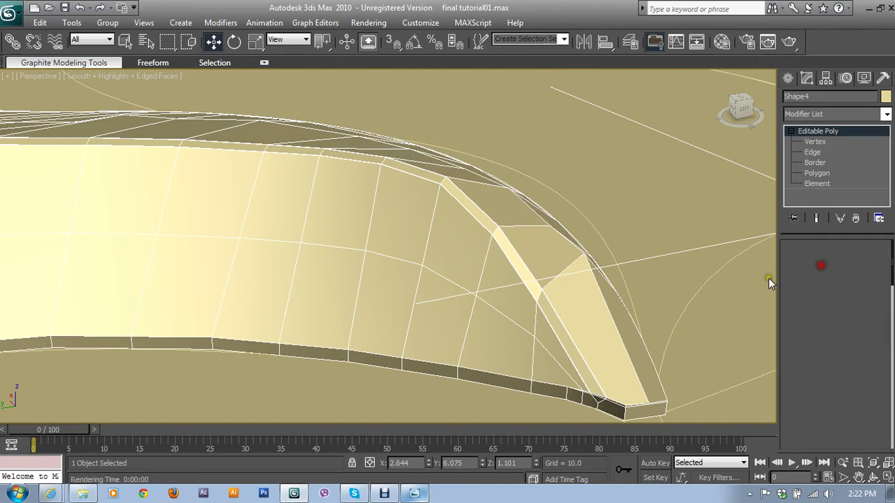
click(467, 334)
click(806, 331)
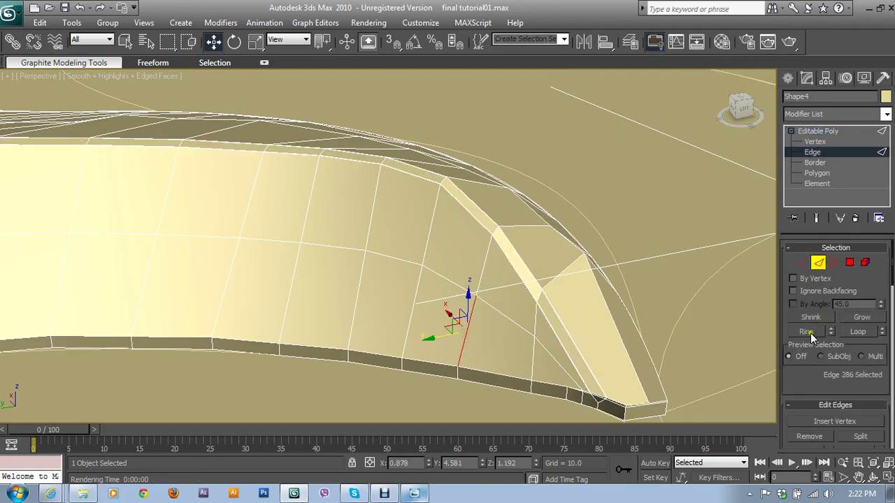
alt+click(587, 398)
- Add vertical edges at the shell's other curved end and along its left side
mouse_move(593, 381)
middle_down()
mouse_move(309, 305)
mouse_move(421, 316)
middle_up()
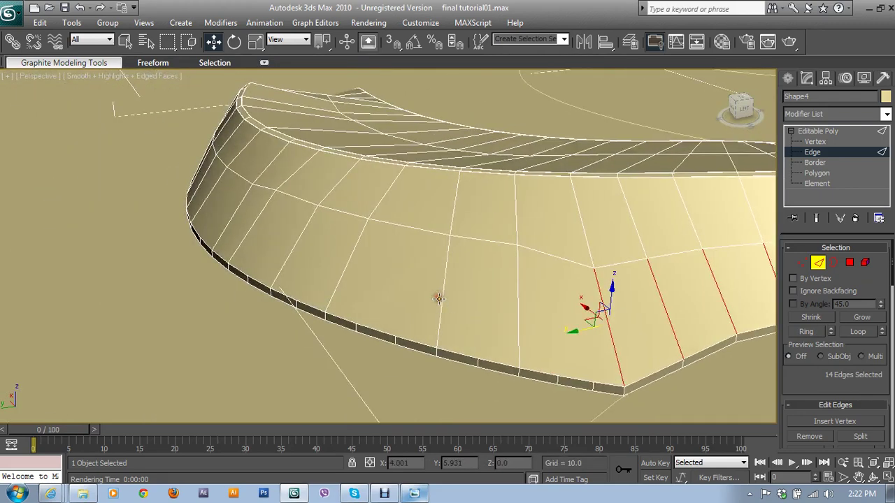
ctrl+click(438, 298)
ctrl+click(517, 303)
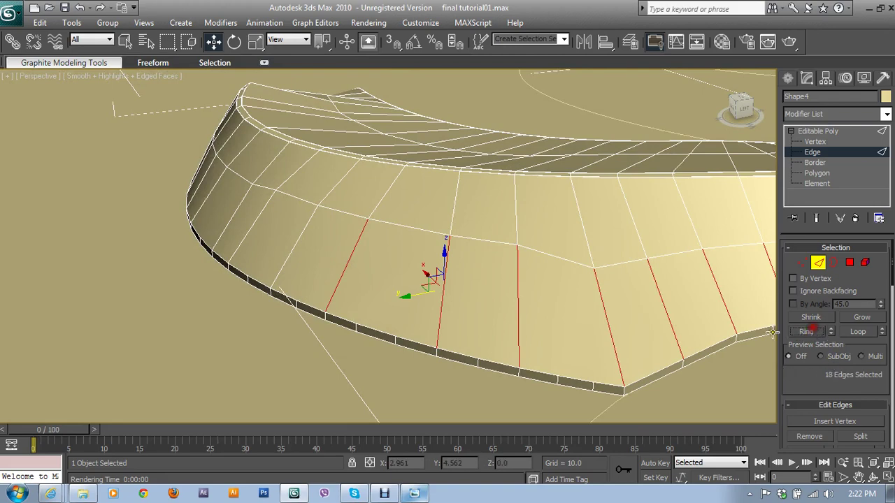
ctrl+click(298, 241)
ctrl+click(252, 223)
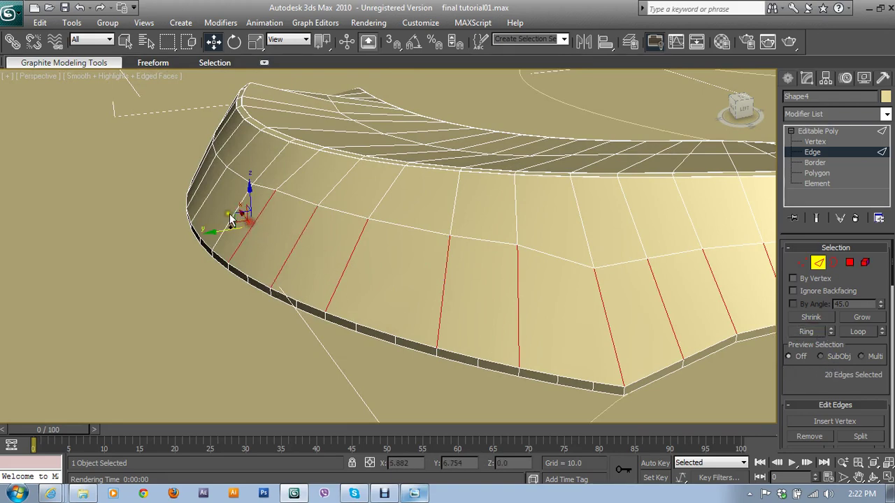
ctrl+click(231, 228)
ctrl+click(208, 194)
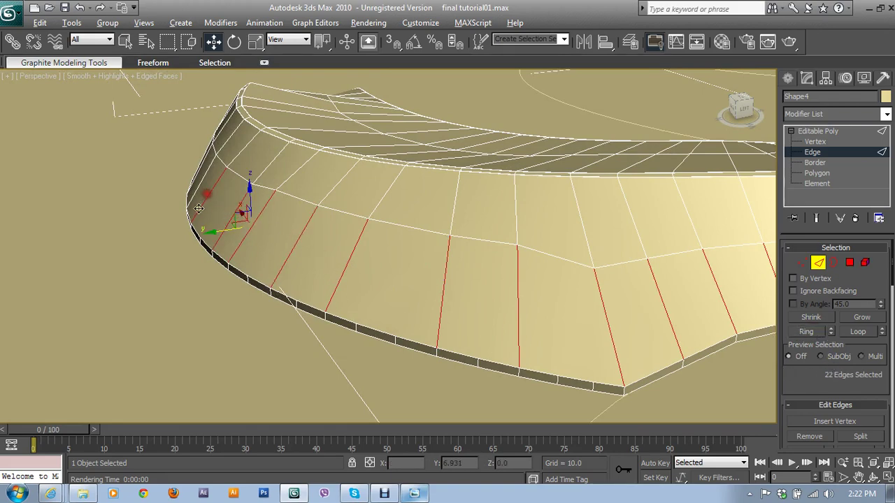
- Add further vertical edges along the rest of the side wall
mouse_move(208, 194)
alt+middle_down()
mouse_move(320, 219)
mouse_move(332, 297)
alt+middle_up()
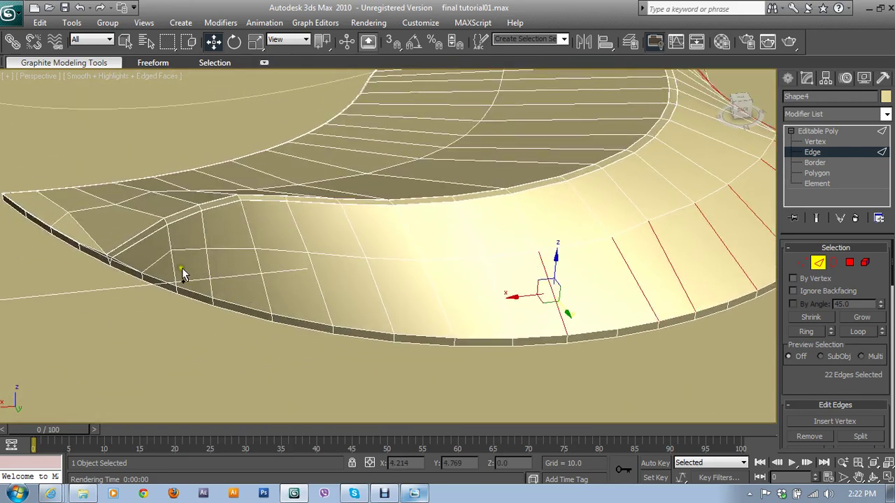
ctrl+click(208, 270)
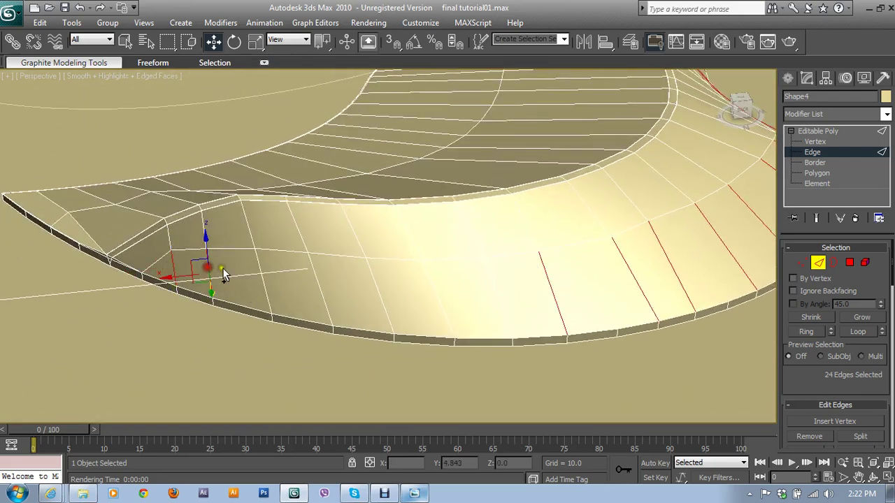
ctrl+click(263, 274)
ctrl+click(321, 284)
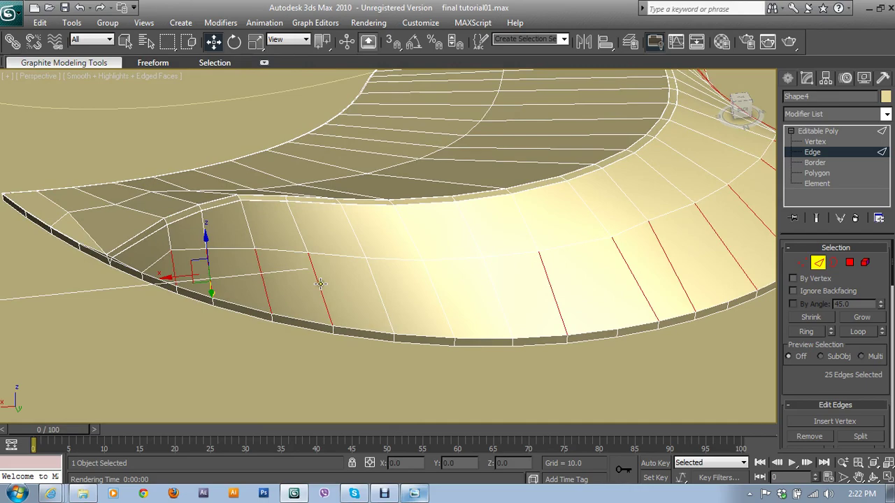
ctrl+click(374, 290)
ctrl+click(439, 305)
ctrl+click(501, 308)
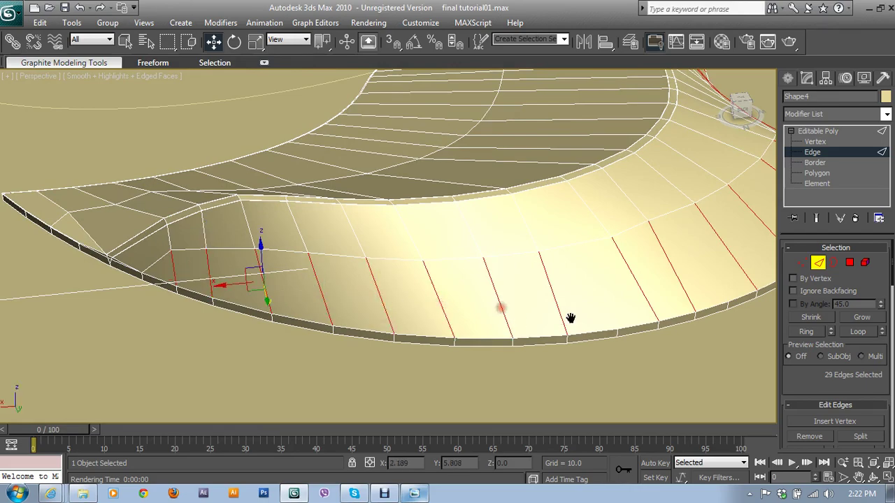
- Remove the stray corner edge, leaving 28 side-wall edges selected
mouse_move(569, 316)
alt+middle_down()
mouse_move(368, 233)
mouse_move(329, 233)
alt+middle_up()
scroll(328, 233, up, 4)
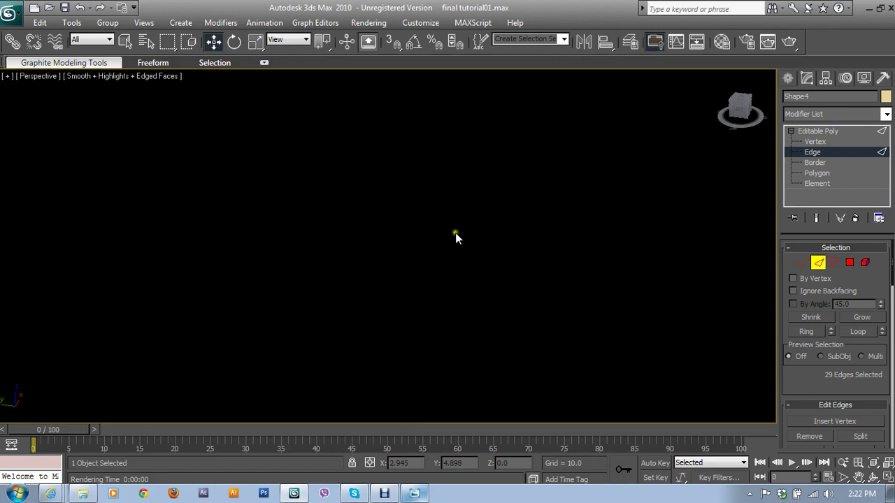
alt+middle_drag(455, 235, 475, 242)
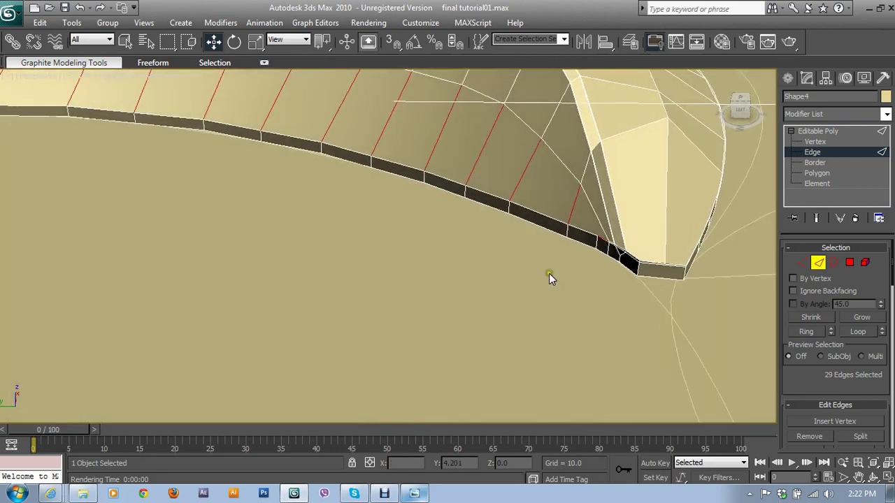
mouse_move(572, 273)
mouse_down()
mouse_move(652, 250)
mouse_move(658, 240)
mouse_move(606, 276)
mouse_up()
- Connect the 28 side edges with 1 segment, pinch 0 and slide -98 near the rim
drag(831, 374, 830, 314)
click(879, 422)
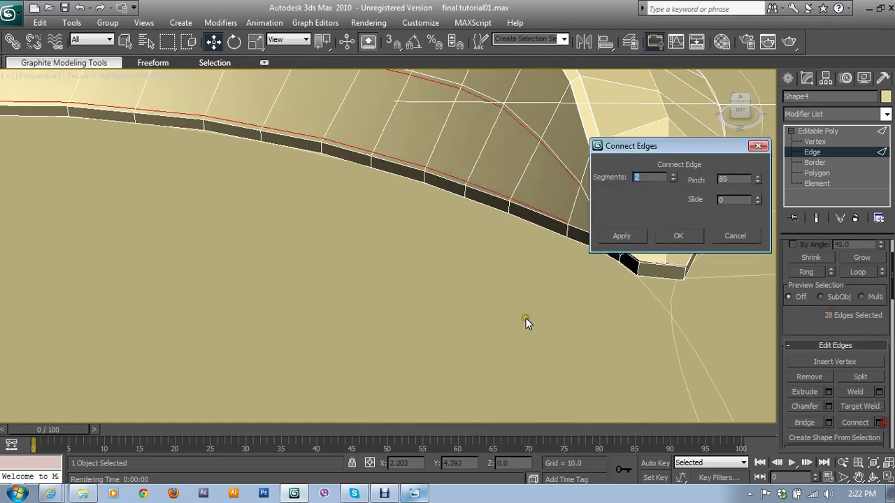
middle_drag(525, 318, 392, 353)
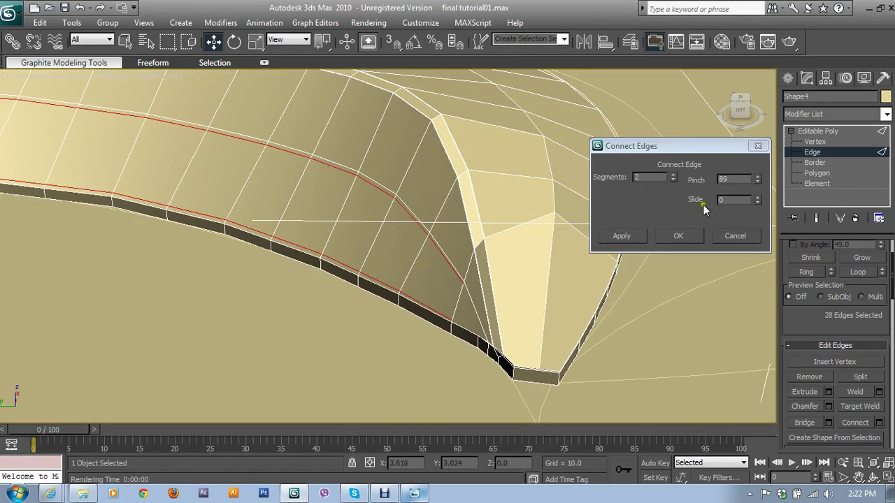
click(672, 179)
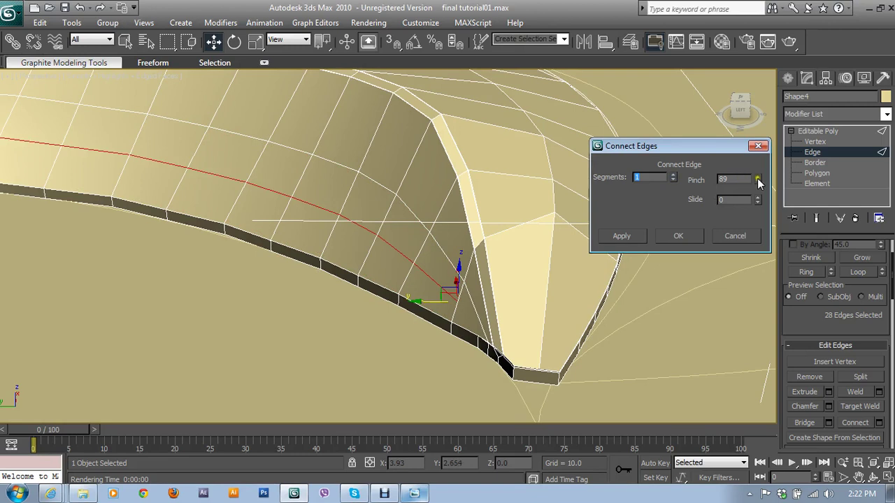
drag(756, 199, 749, 321)
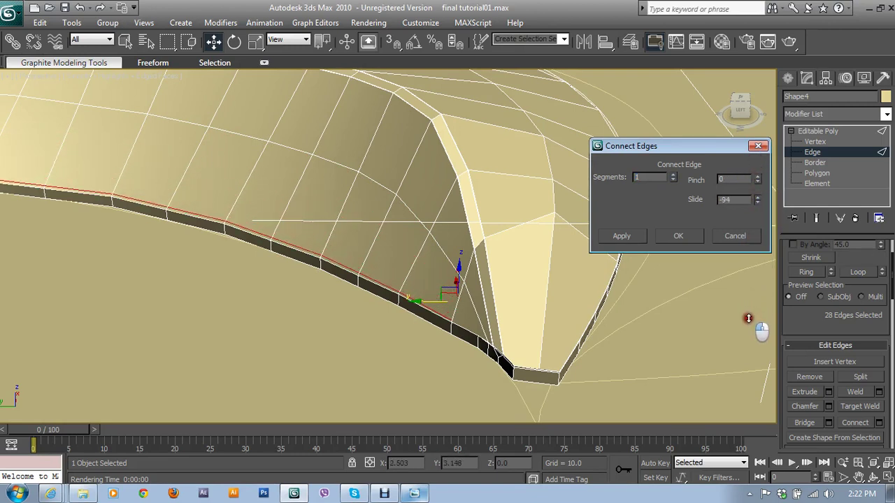
middle_drag(496, 293, 472, 251)
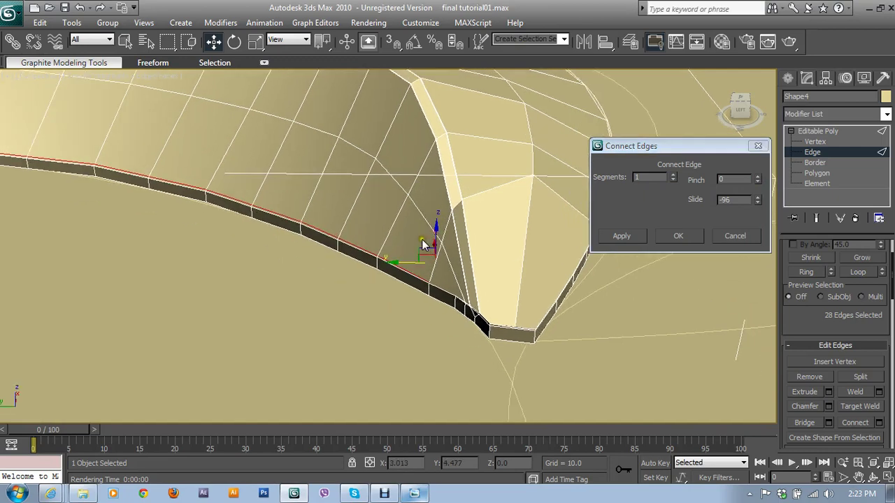
click(758, 203)
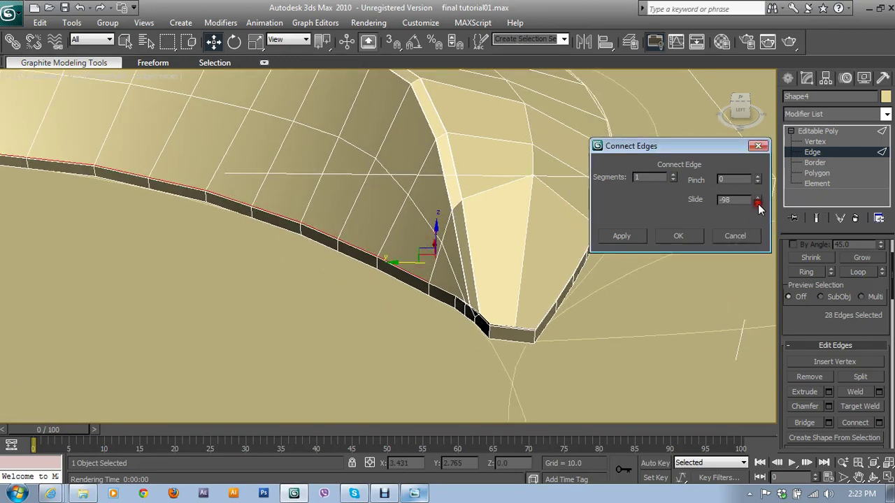
click(689, 238)
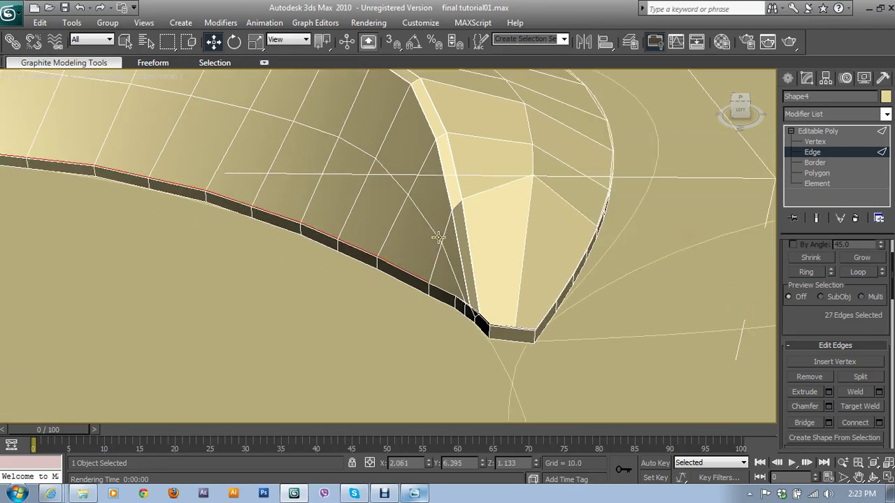
alt+middle_drag(438, 238, 599, 246)
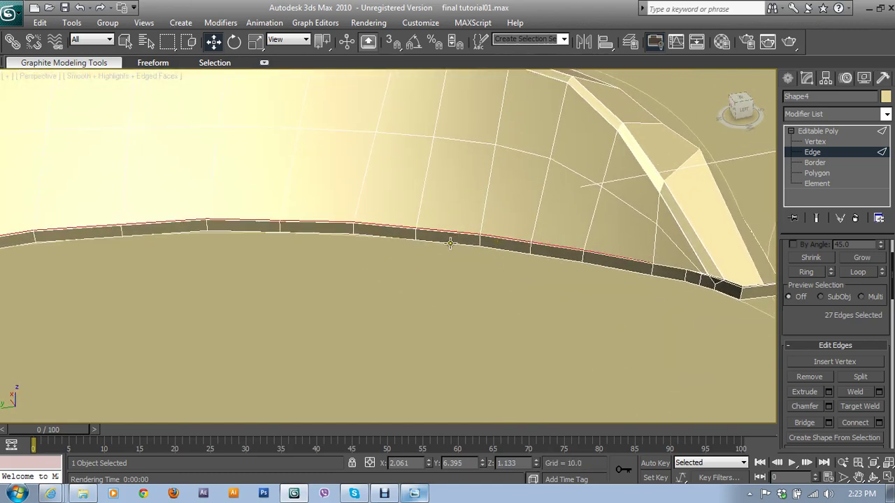
scroll(363, 230, down, 3)
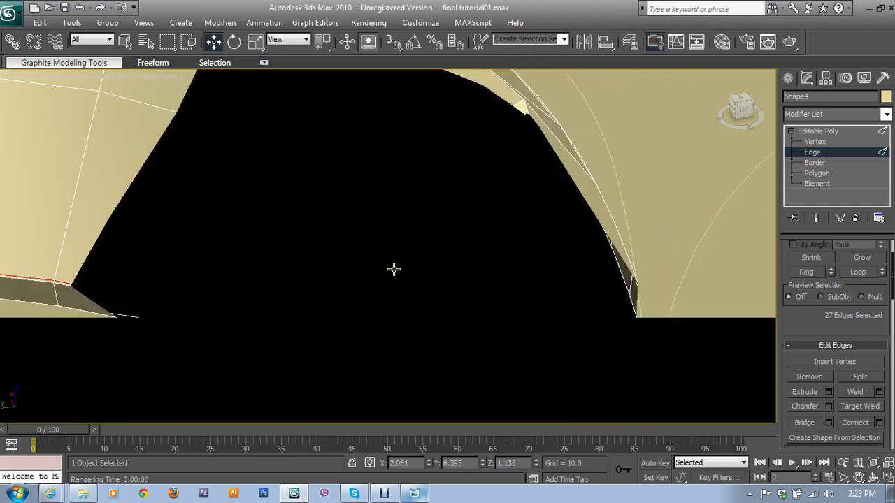
key(1)
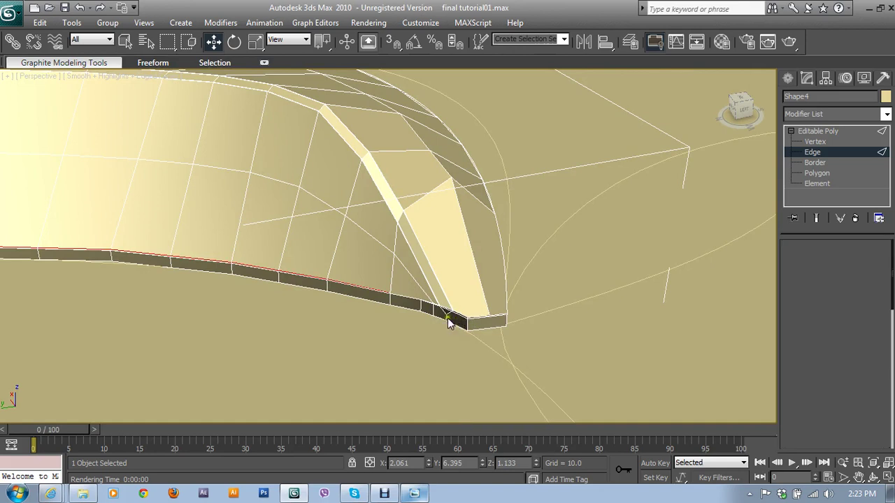
click(421, 303)
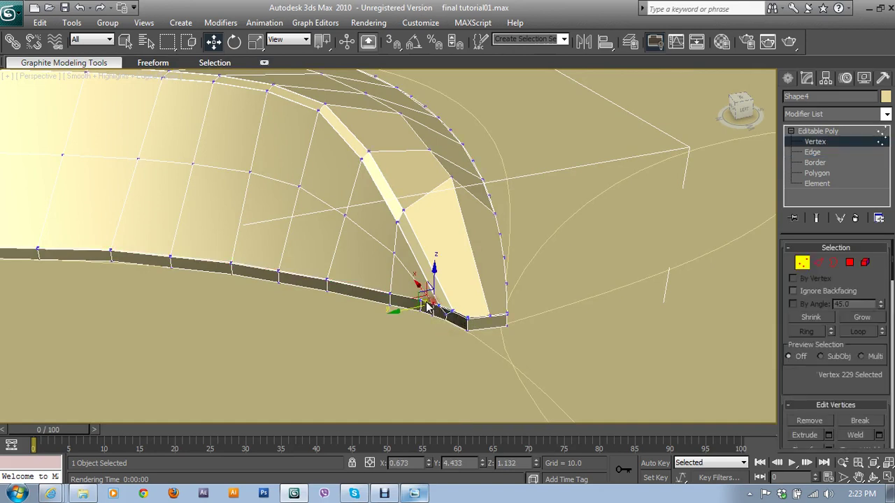
click(389, 292)
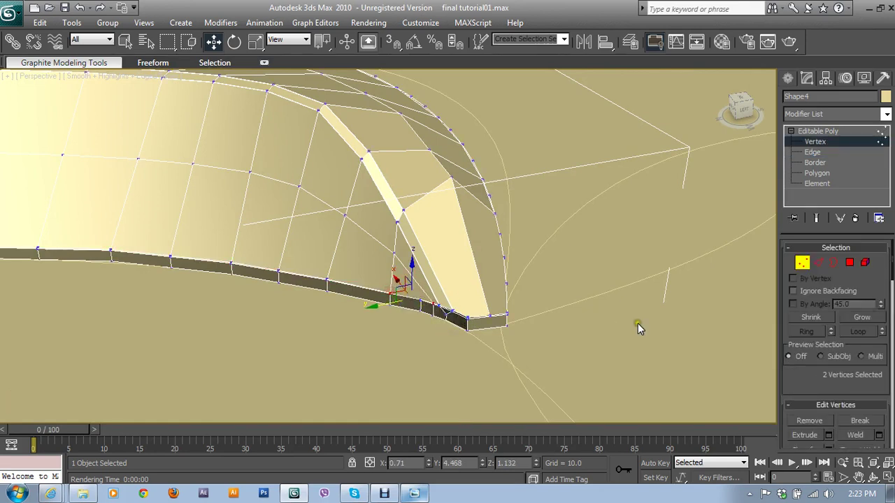
scroll(839, 396, down, 3)
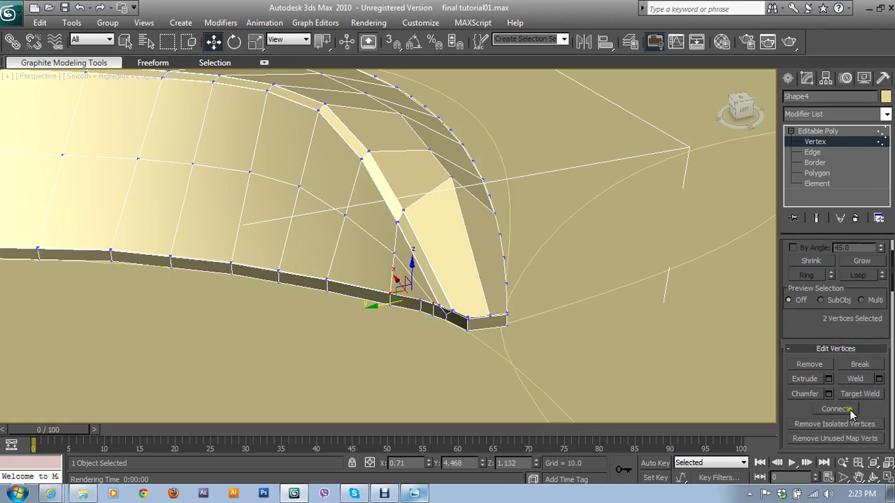
click(821, 145)
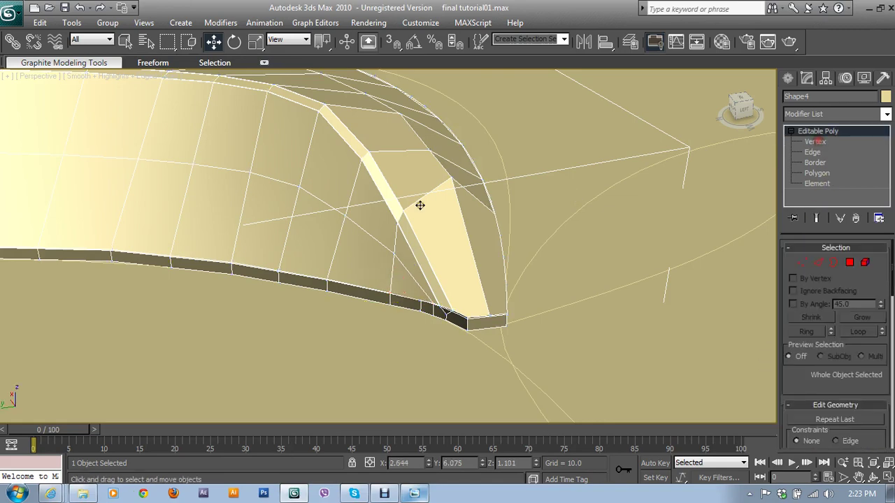
scroll(419, 200, up, 3)
- Ring-select an upper-surface edge and connect it into one loop across 31 edges
click(818, 263)
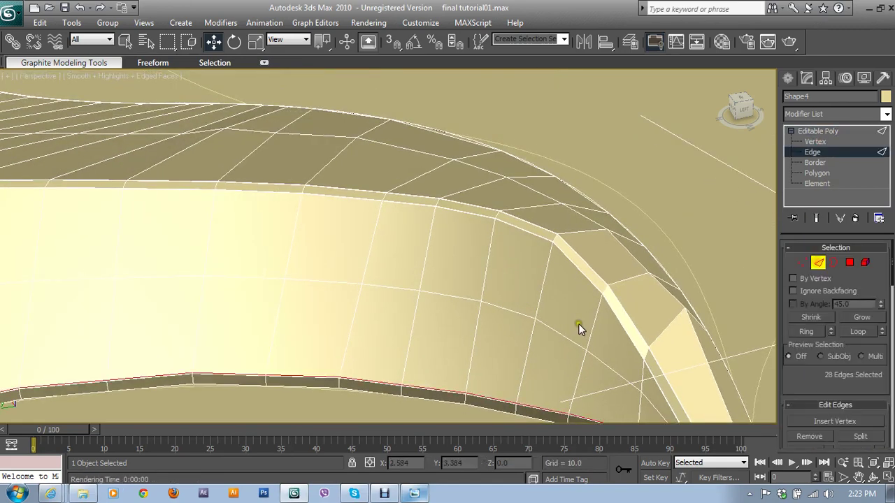
click(594, 323)
click(801, 331)
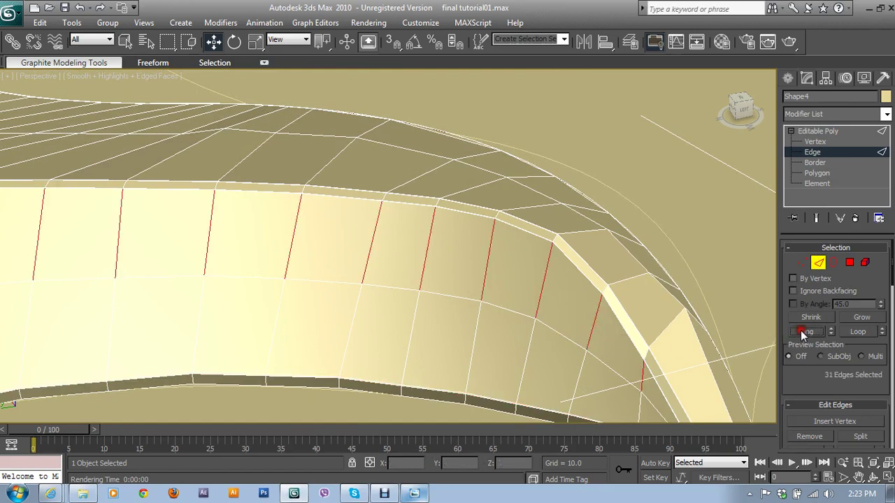
middle_drag(394, 269, 417, 187)
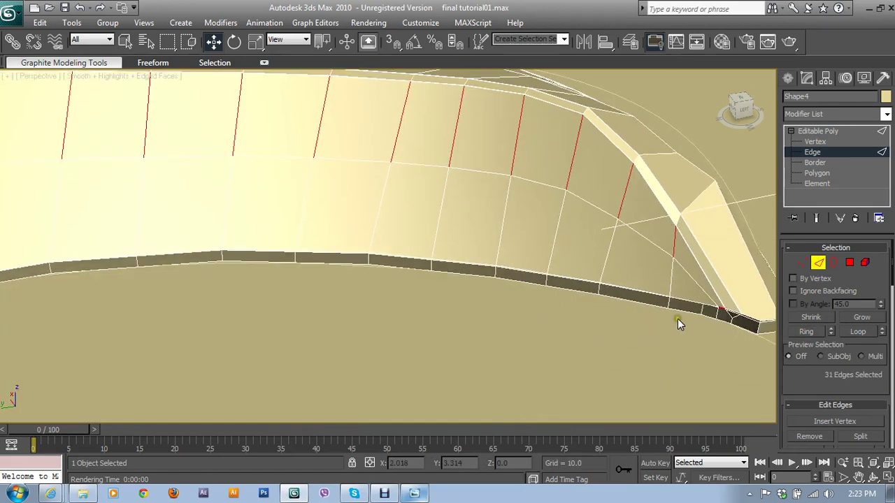
mouse_move(697, 323)
alt+middle_down()
mouse_move(356, 301)
mouse_move(499, 300)
mouse_move(246, 224)
mouse_move(356, 314)
mouse_move(262, 245)
mouse_move(388, 239)
alt+middle_up()
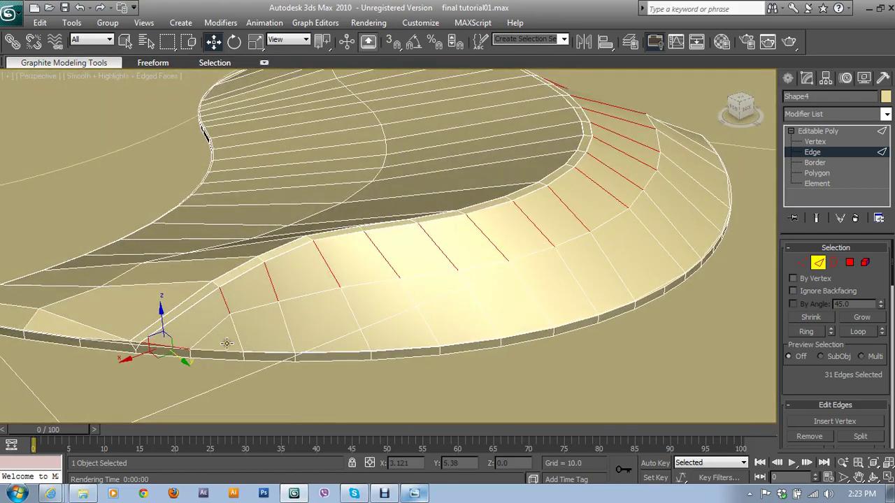
drag(836, 383, 836, 321)
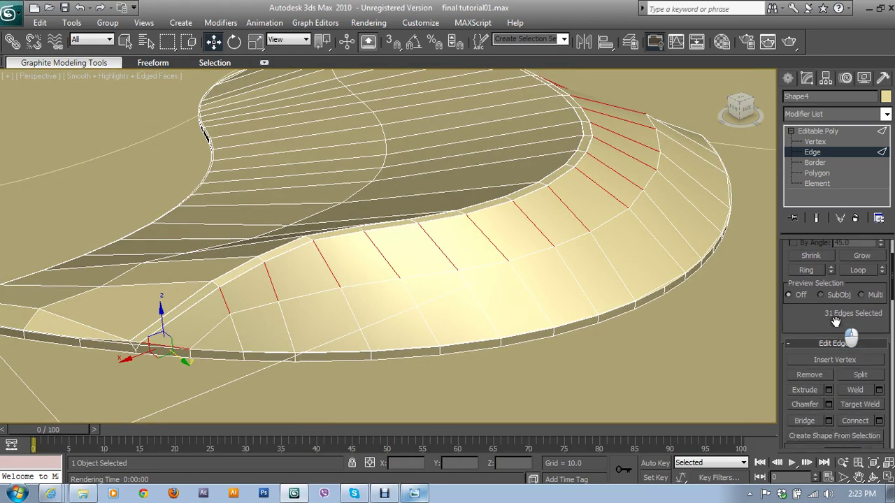
click(878, 421)
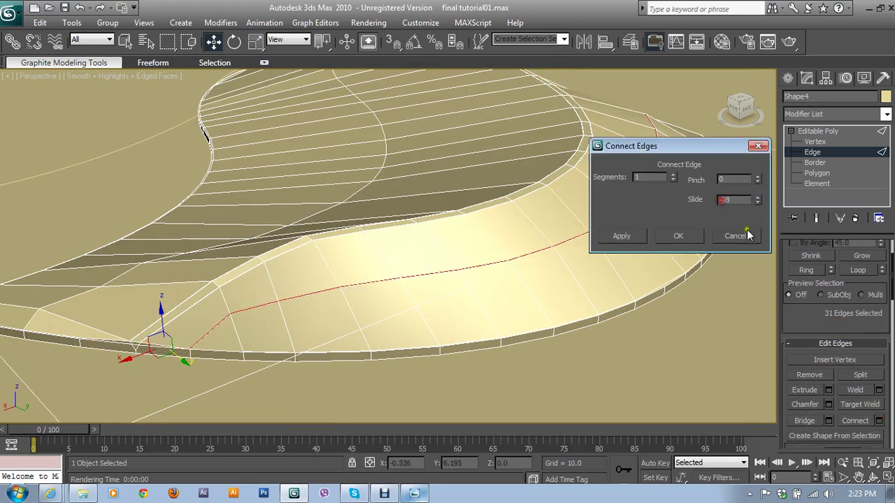
click(678, 235)
mouse_move(541, 261)
alt+middle_down()
mouse_move(604, 259)
mouse_move(494, 262)
mouse_move(351, 286)
mouse_move(697, 296)
mouse_move(533, 301)
alt+middle_up()
- In the Top view, build a twelve-edge ring along the shell's inner curve
key(alt+w)
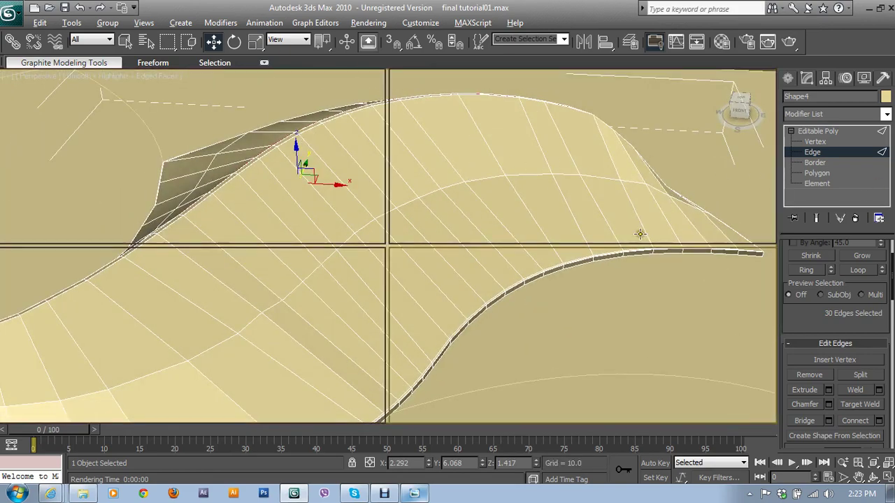
scroll(333, 181, up, 2)
key(alt+w)
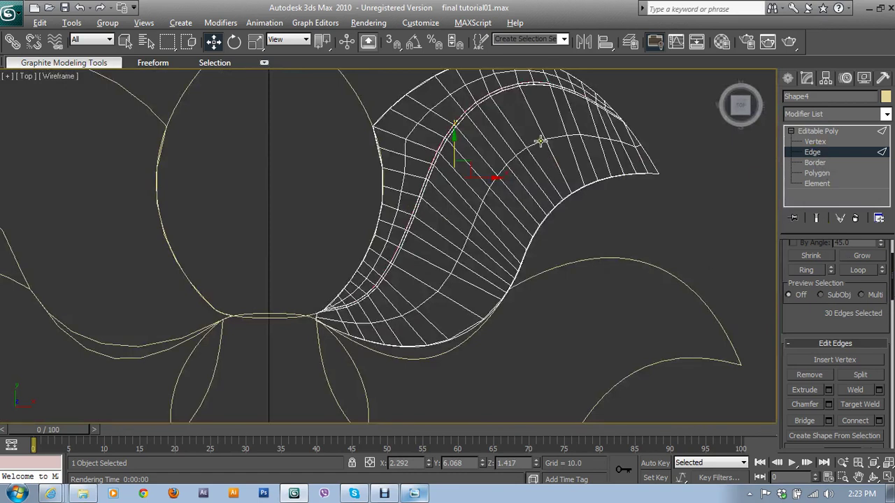
drag(480, 138, 478, 145)
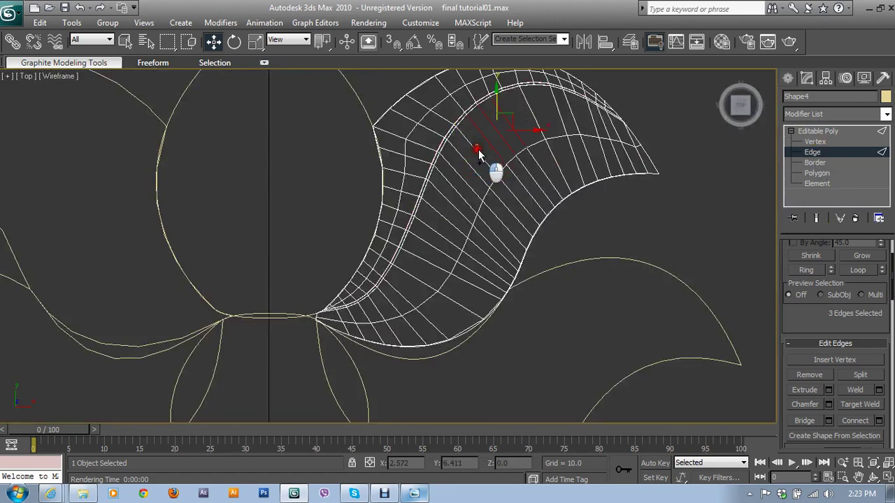
click(447, 209)
click(419, 275)
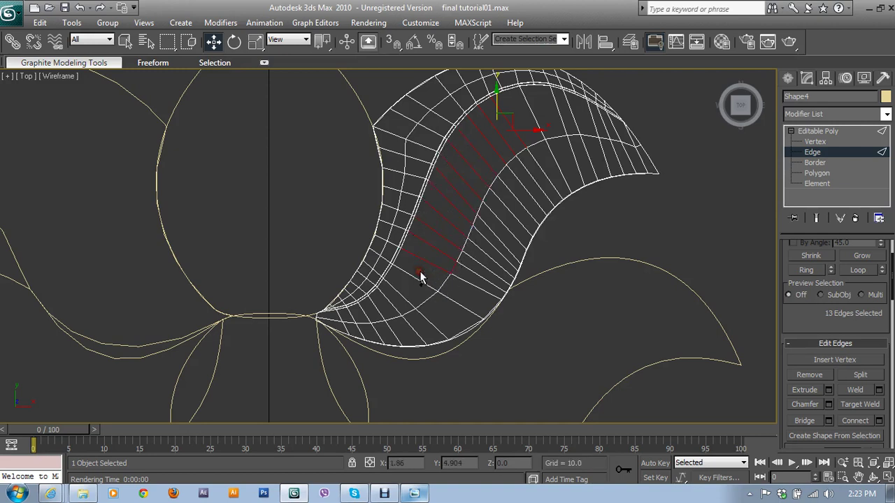
alt+click(452, 267)
click(397, 295)
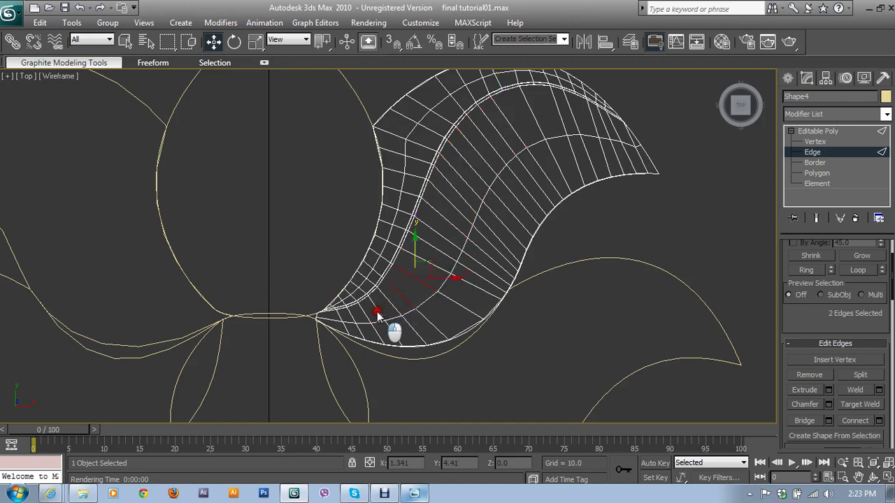
key(ctrl+z)
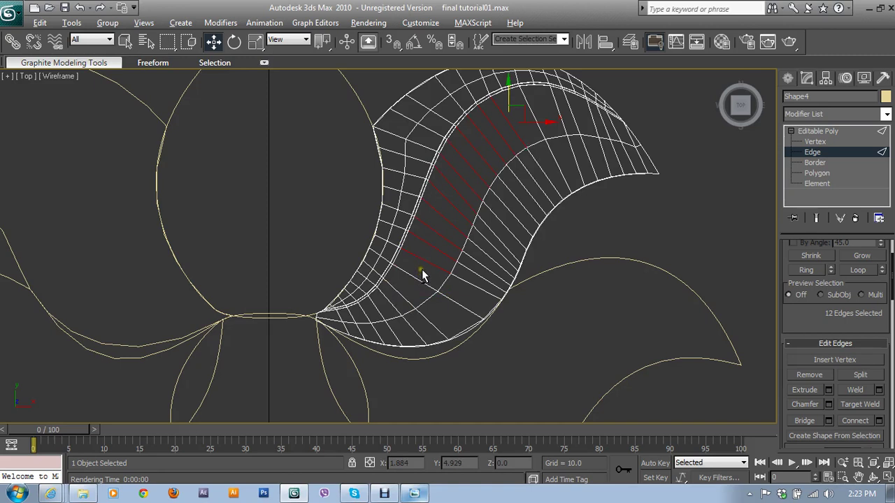
- Extend the ring toward the lower-left end and across the upper tip edges
ctrl+click(408, 283)
ctrl+click(395, 298)
ctrl+click(388, 306)
ctrl+click(372, 318)
ctrl+click(355, 316)
ctrl+click(342, 317)
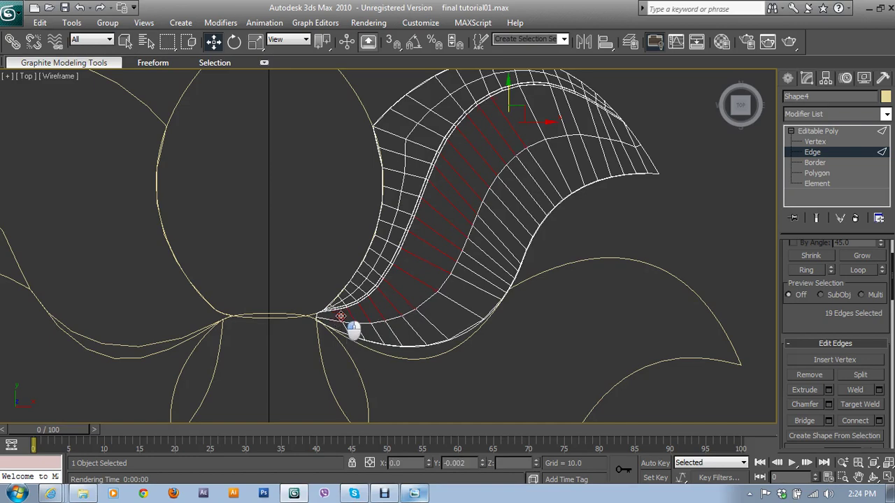
ctrl+click(370, 315)
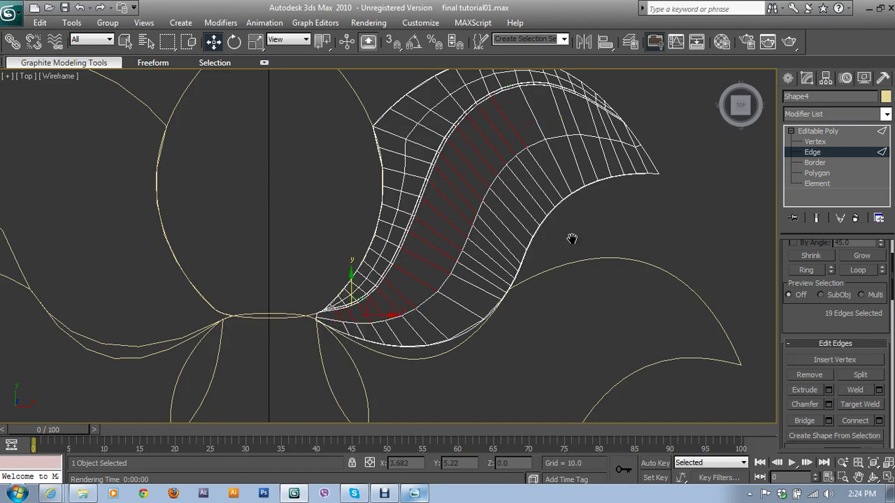
middle_drag(573, 240, 384, 340)
scroll(384, 340, up, 2)
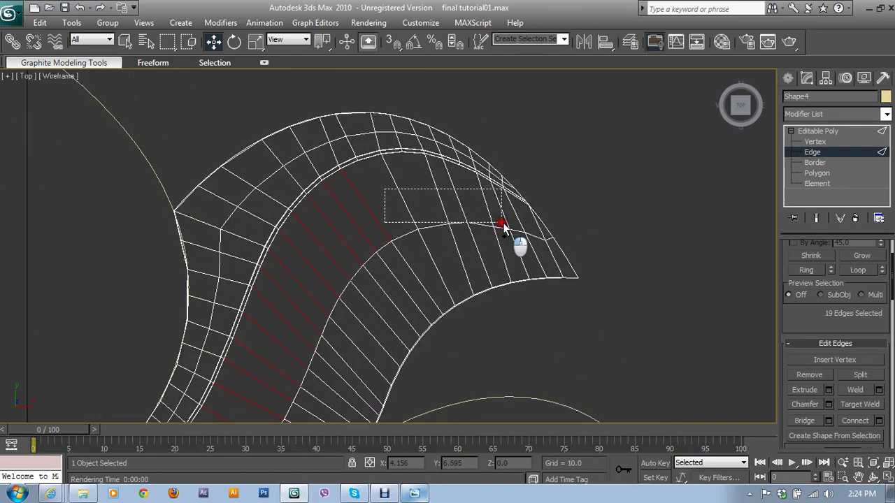
mouse_move(509, 226)
ctrl+mouse_down()
mouse_move(492, 206)
mouse_move(527, 222)
ctrl+mouse_up()
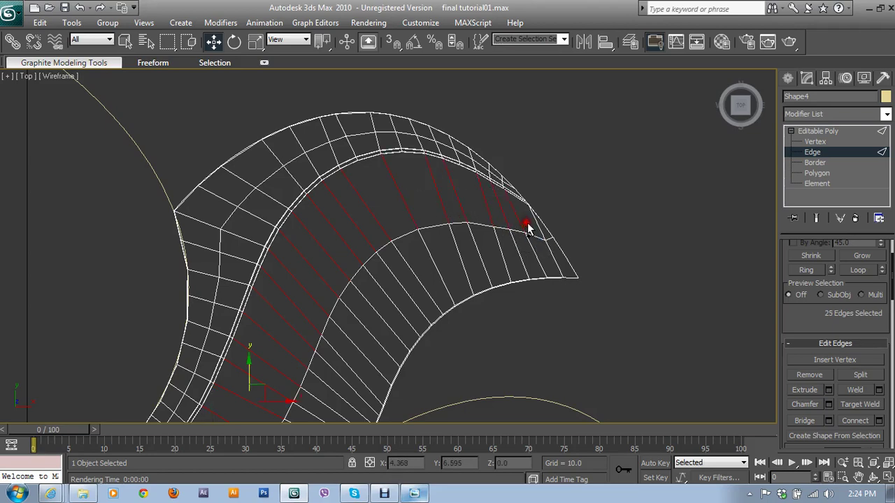
ctrl+click(551, 240)
- Connect the 26-edge ring at slide 98 near the rim and exit Edge level
key(alt+w)
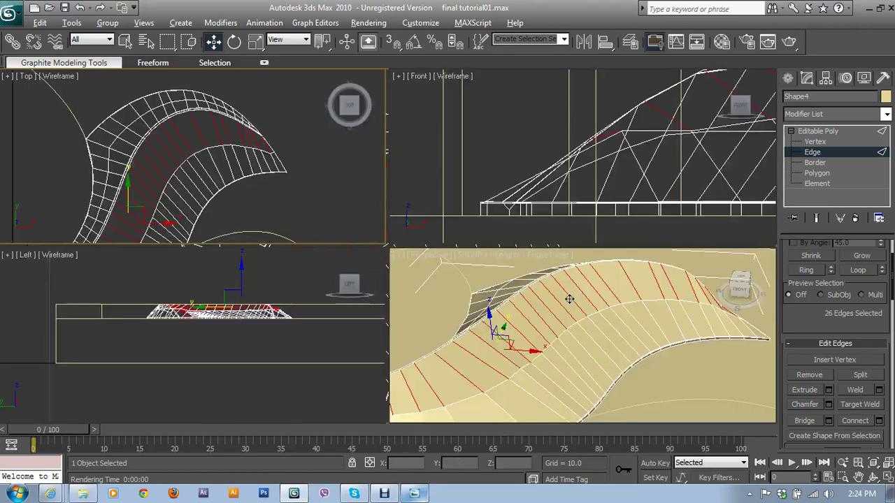
key(alt+w)
mouse_move(566, 320)
alt+middle_down()
mouse_move(585, 336)
mouse_move(523, 293)
alt+middle_up()
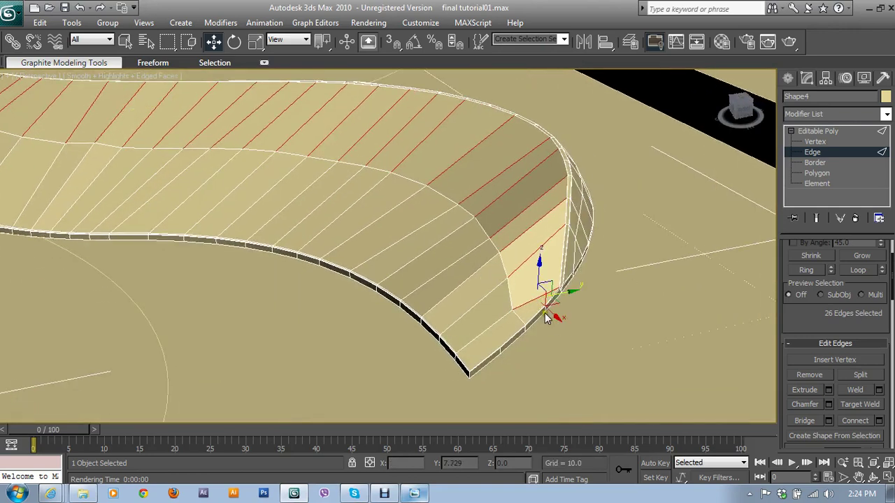
click(880, 421)
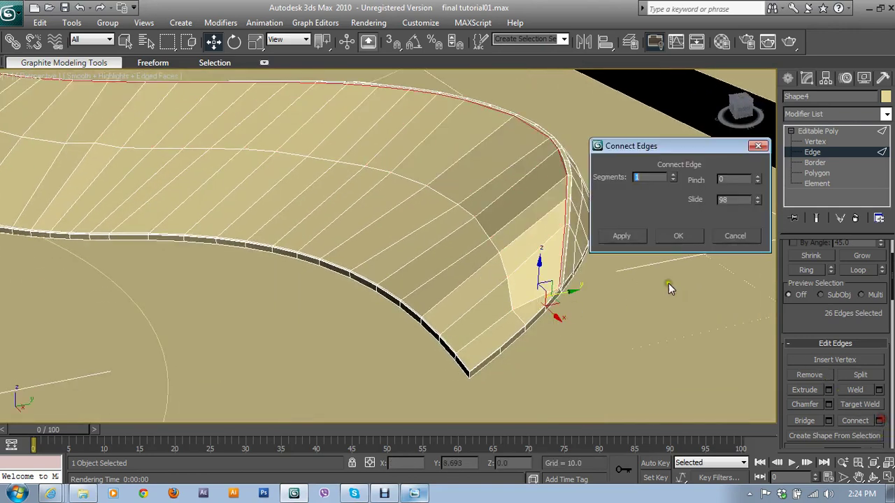
click(678, 235)
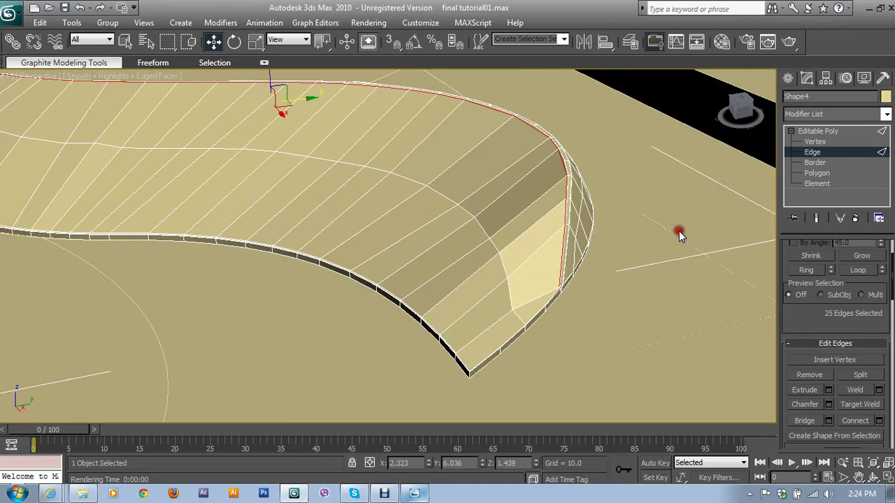
alt+middle_drag(527, 243, 735, 196)
click(810, 154)
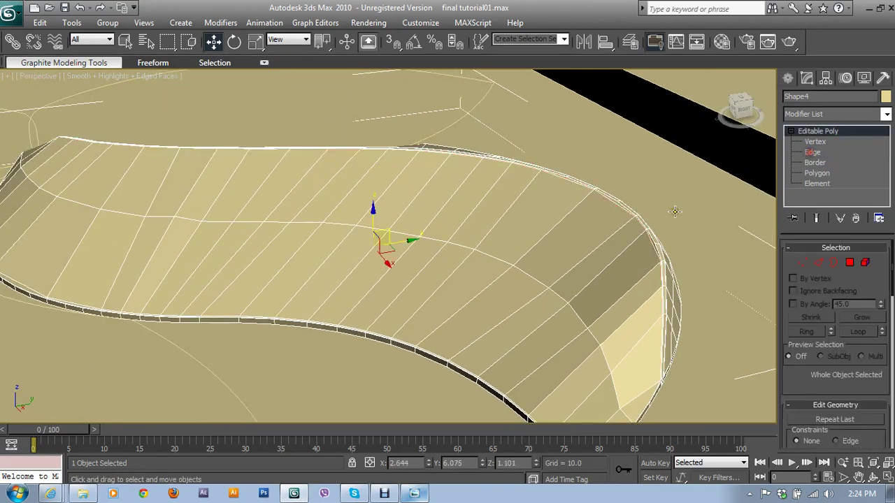
mouse_move(544, 285)
alt+middle_down()
mouse_move(483, 305)
mouse_move(464, 294)
mouse_move(460, 325)
alt+middle_up()
- Add TurboSmooth to the shell with Isoline Display and 2 iterations
scroll(537, 297, up, 3)
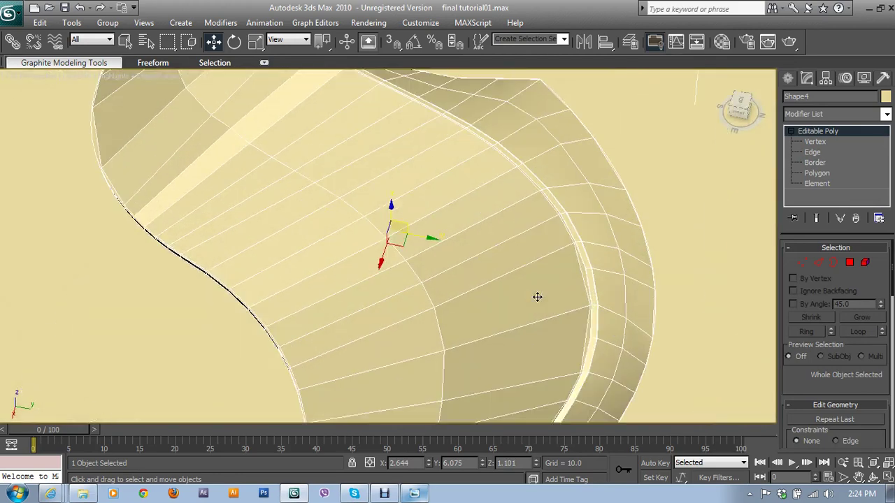
scroll(563, 282, down, 3)
click(841, 114)
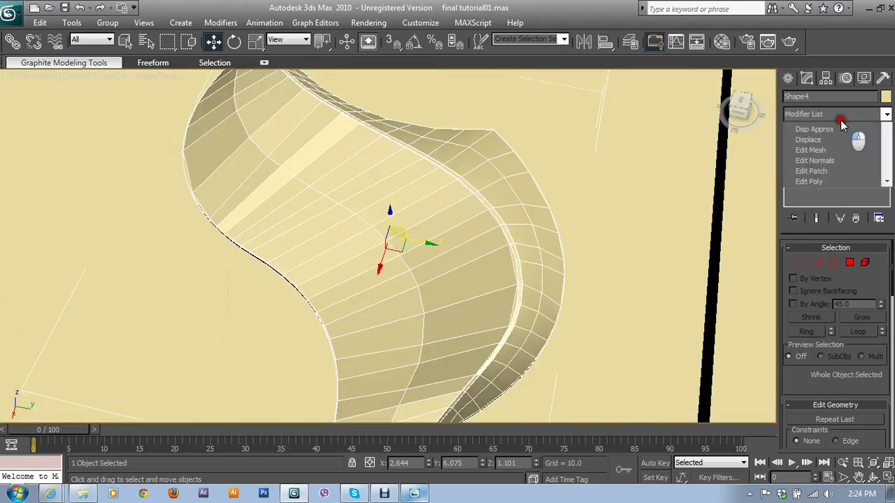
key(t)
click(815, 285)
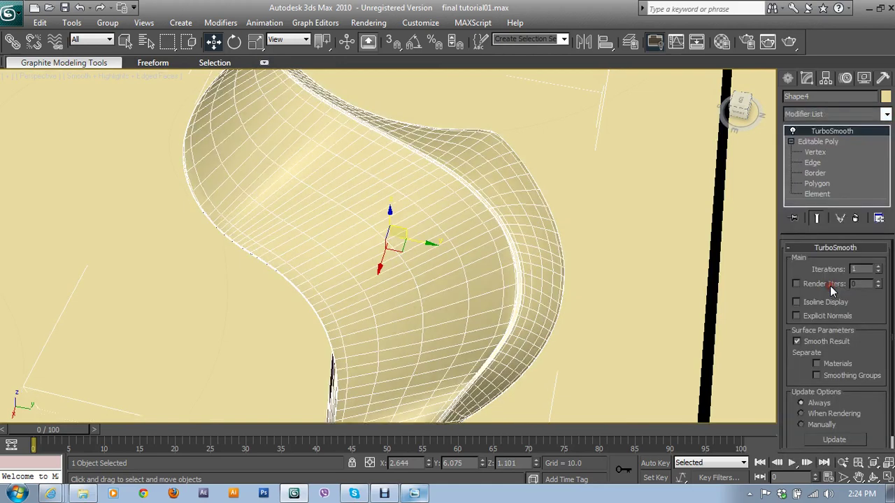
click(819, 302)
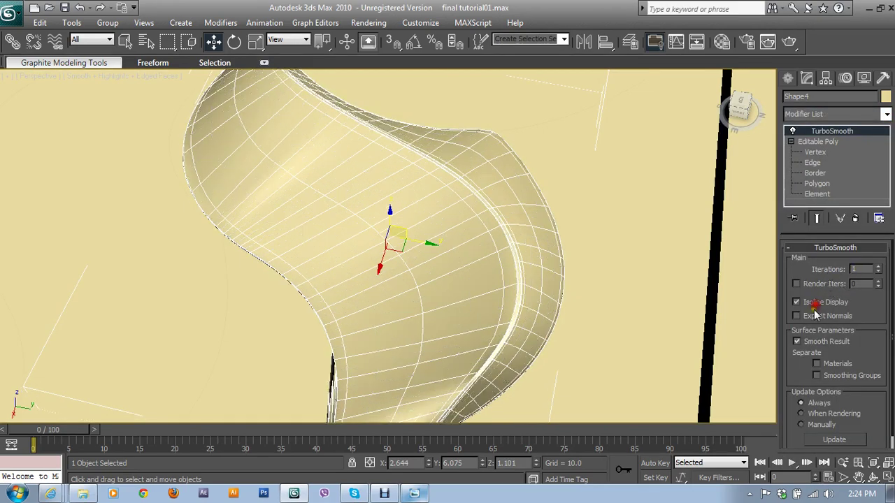
click(879, 267)
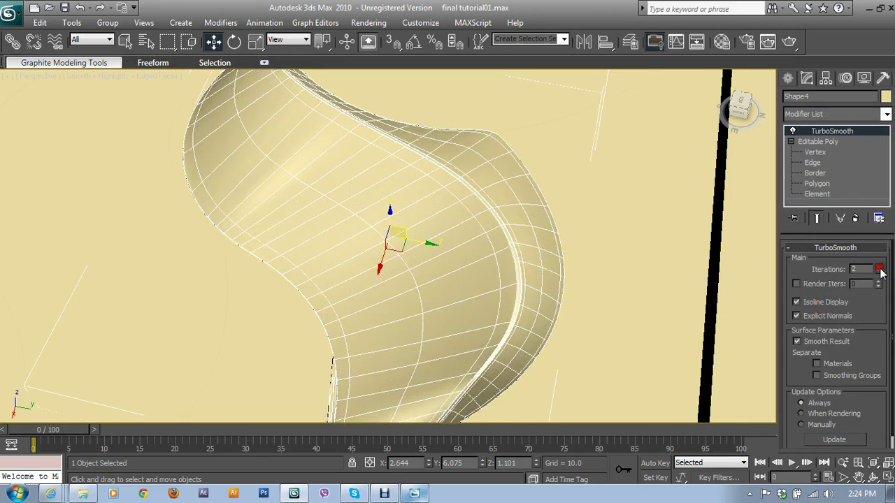
- Render the Perspective view from a low side angle and again from above
mouse_move(498, 310)
alt+middle_down()
mouse_move(603, 286)
mouse_move(631, 270)
mouse_move(672, 271)
mouse_move(594, 286)
alt+middle_up()
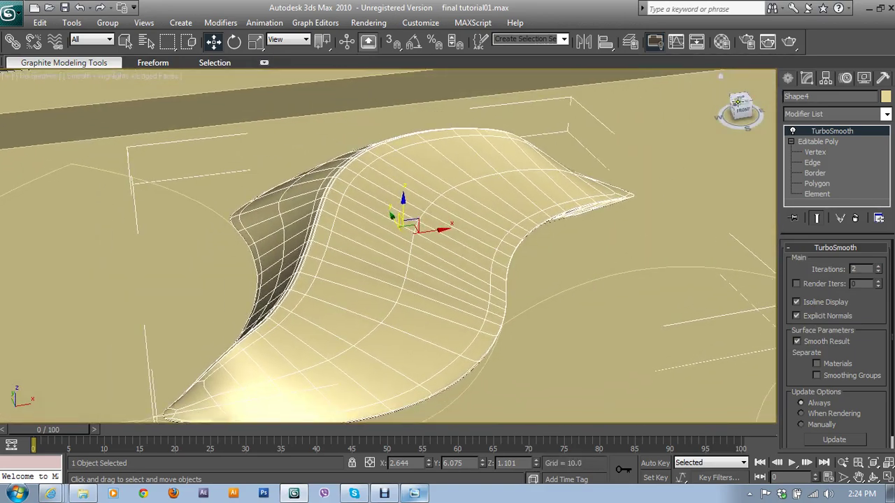
click(789, 41)
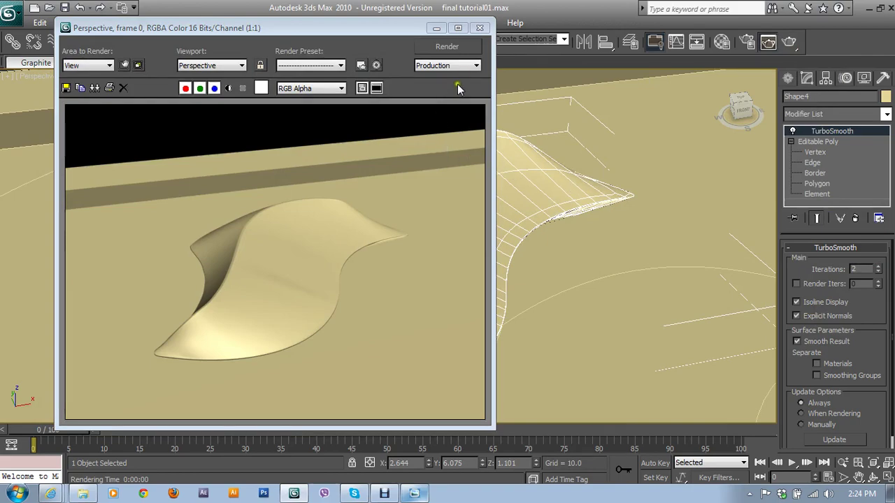
click(486, 32)
mouse_move(575, 275)
alt+middle_down()
mouse_move(446, 337)
mouse_move(451, 297)
alt+middle_up()
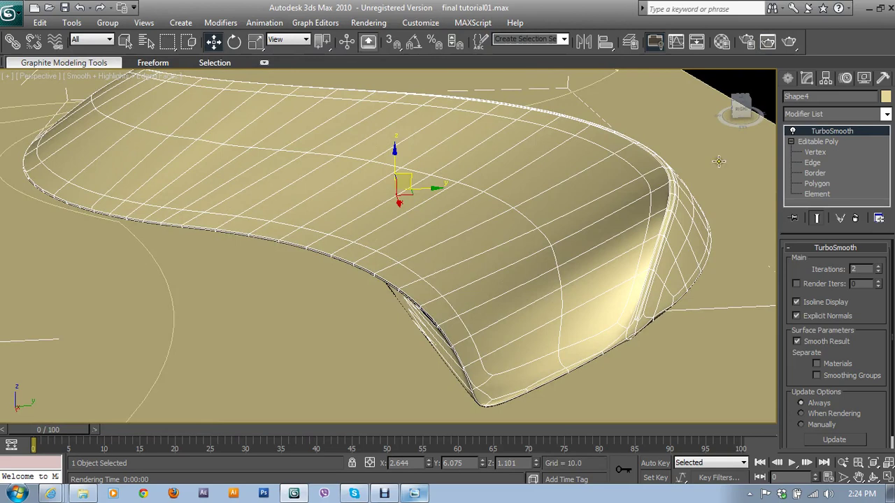
click(788, 42)
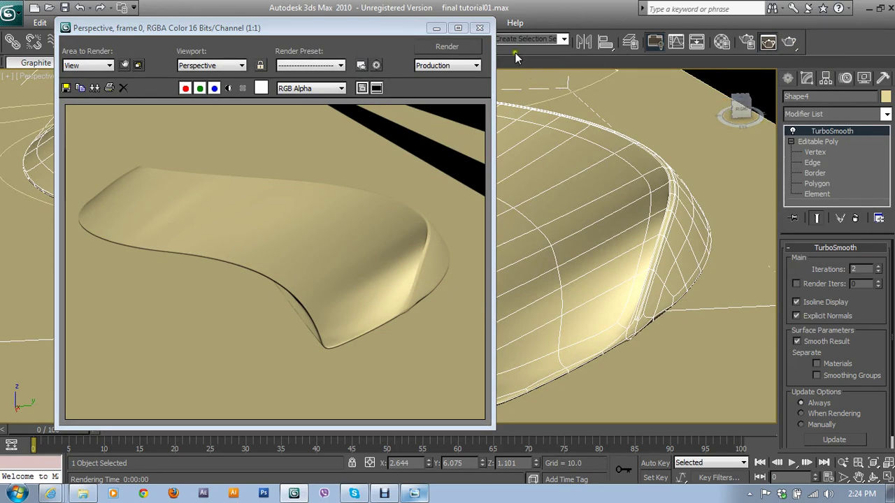
click(480, 28)
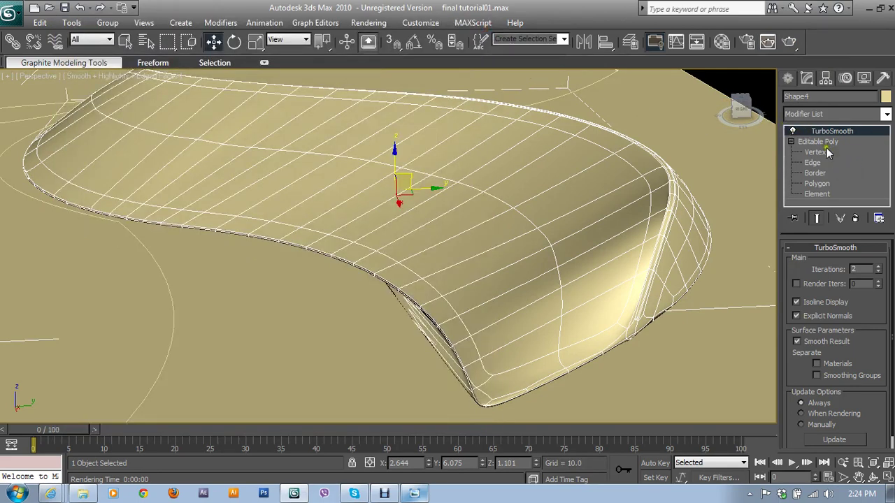
- Delete TurboSmooth and select the connected edges at the shell's tip corner
click(855, 218)
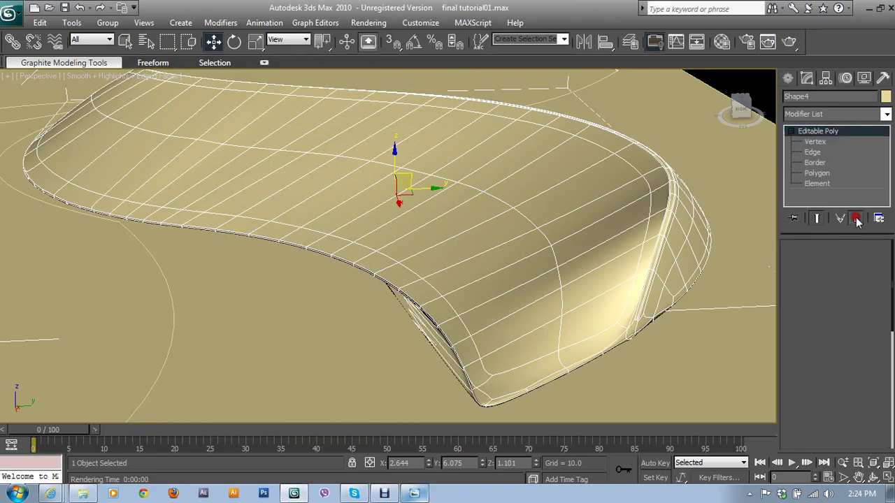
mouse_move(576, 304)
alt+middle_down()
mouse_move(558, 277)
mouse_move(627, 305)
mouse_move(772, 308)
alt+middle_up()
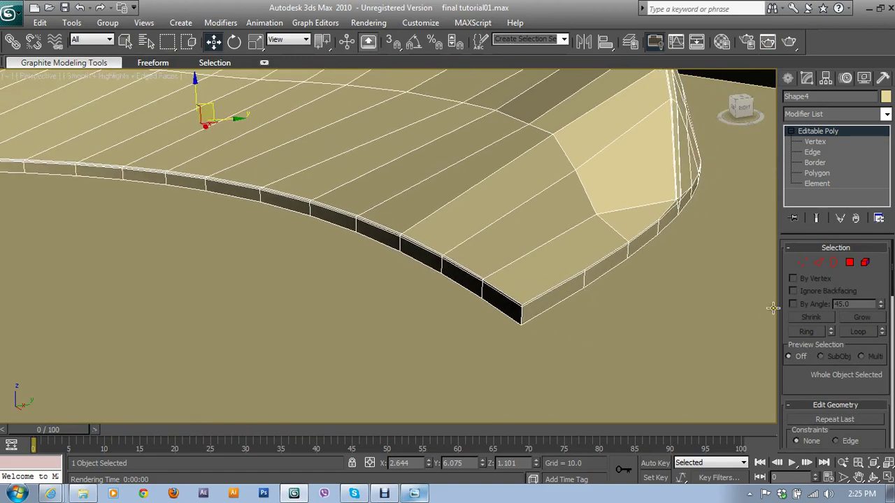
click(817, 264)
click(518, 318)
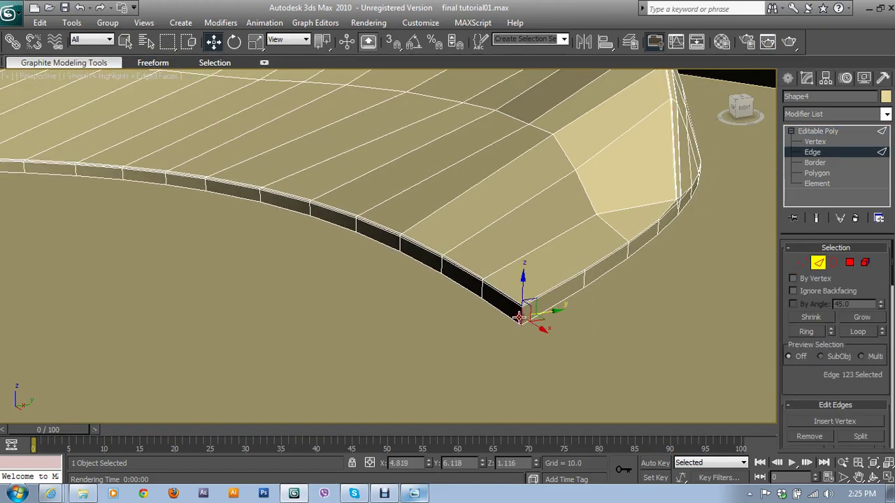
double_click(560, 290)
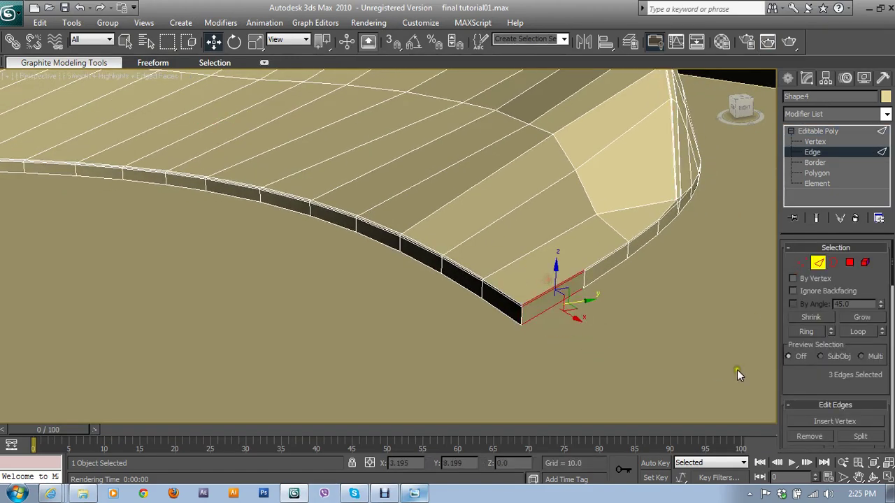
scroll(832, 377, down, 2)
- Connect the corner edges with a new edge, then add a corner edge and connect again
click(878, 416)
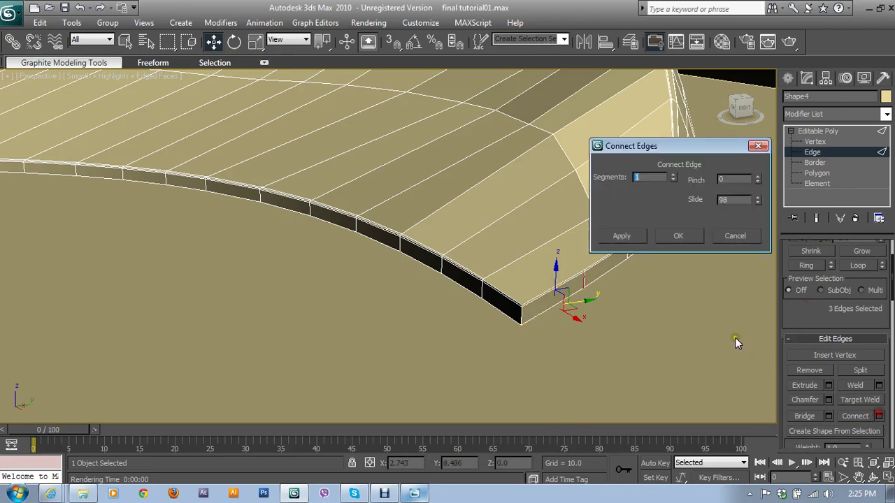
click(719, 200)
click(678, 236)
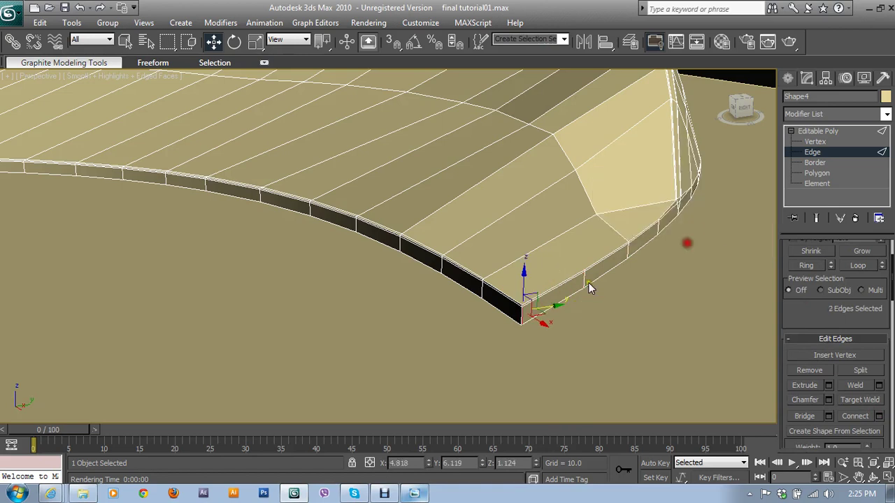
ctrl+click(523, 312)
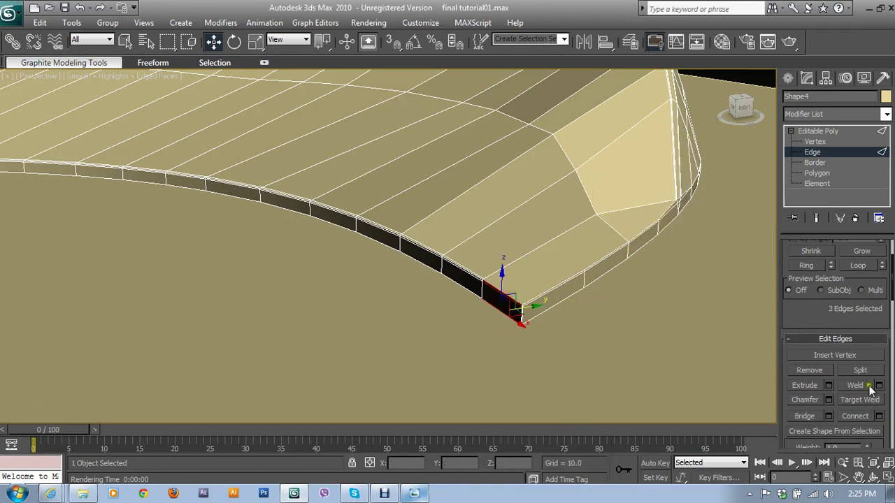
click(880, 418)
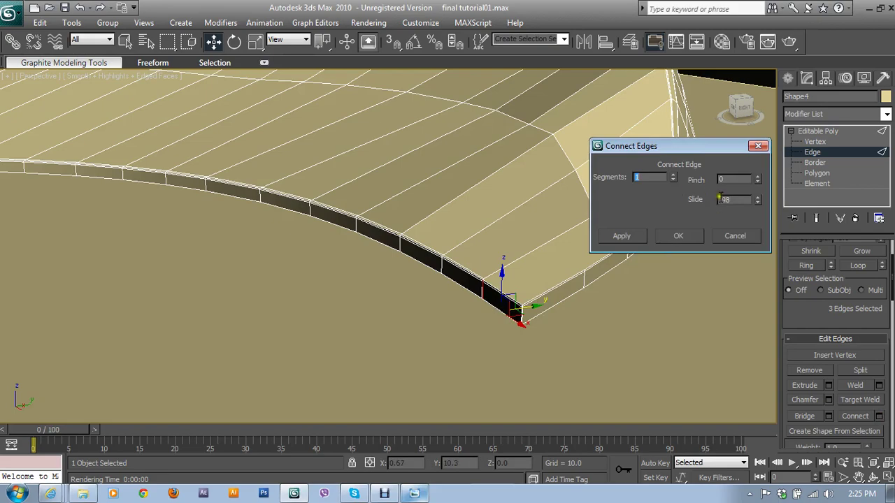
click(697, 237)
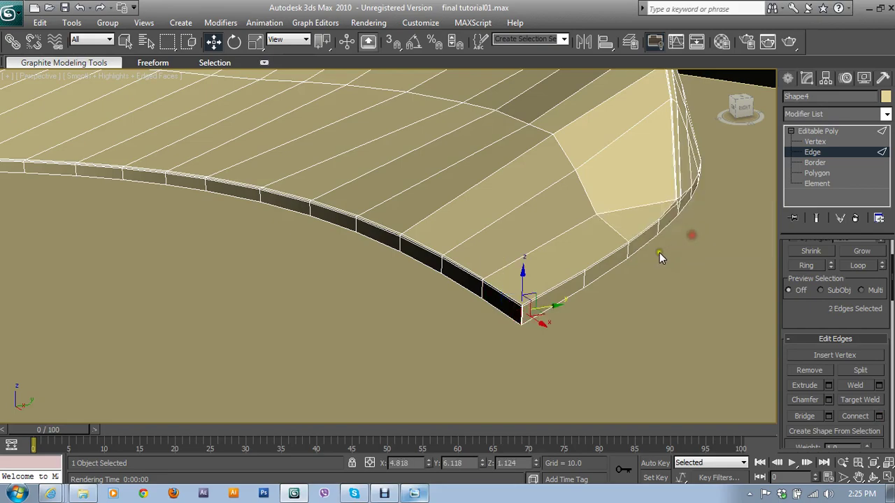
mouse_move(660, 253)
alt+middle_down()
mouse_move(662, 315)
mouse_move(494, 288)
mouse_move(500, 277)
mouse_move(567, 269)
mouse_move(577, 292)
mouse_move(520, 319)
mouse_move(746, 189)
alt+middle_up()
scroll(577, 292, up, 5)
- Return to the whole Editable Poly object and add a TurboSmooth modifier to the shell
click(812, 154)
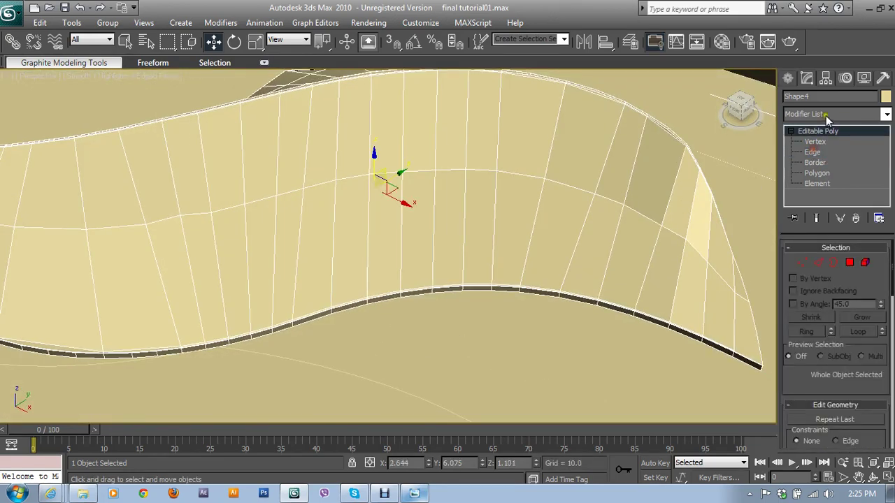
click(831, 114)
key(t)
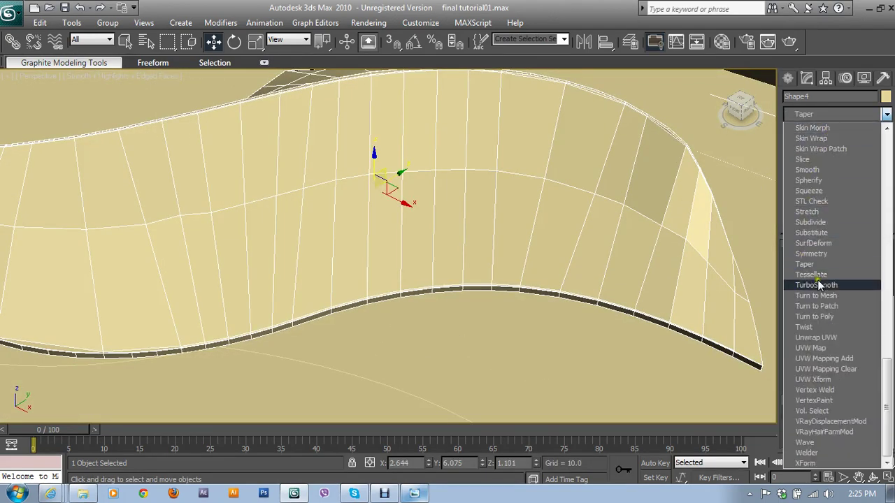
click(816, 285)
alt+middle_drag(703, 319, 671, 292)
scroll(595, 293, up, 2)
scroll(599, 289, up, 2)
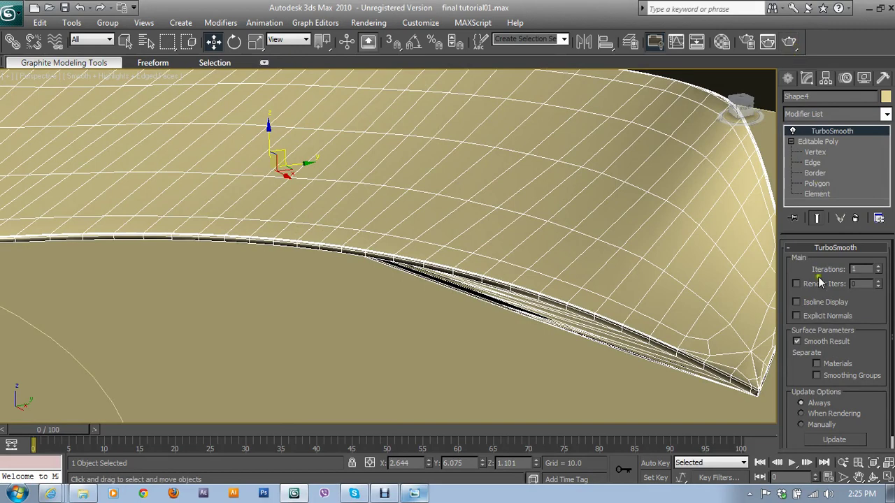
- Turn on Isoline Display and Explicit Normals and set TurboSmooth Iterations to 3
click(816, 302)
click(817, 316)
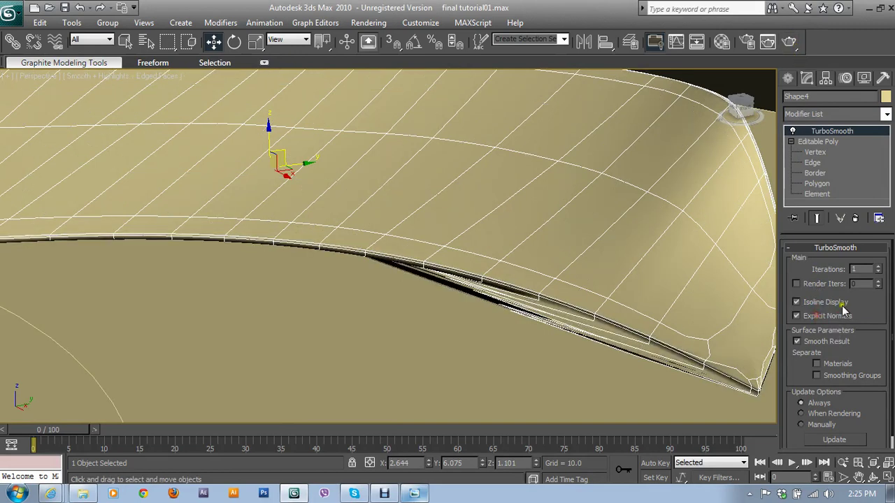
click(879, 267)
click(879, 267)
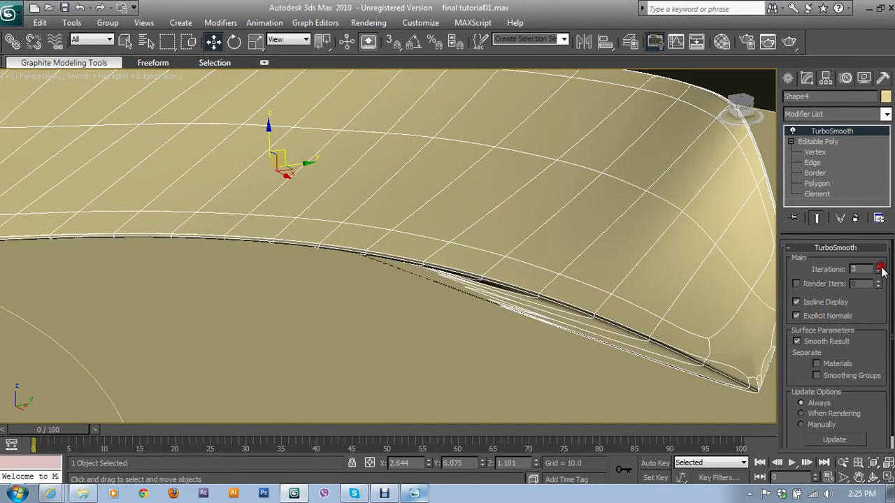
- Test-render the perspective view, then switch TurboSmooth off in the viewport
click(789, 41)
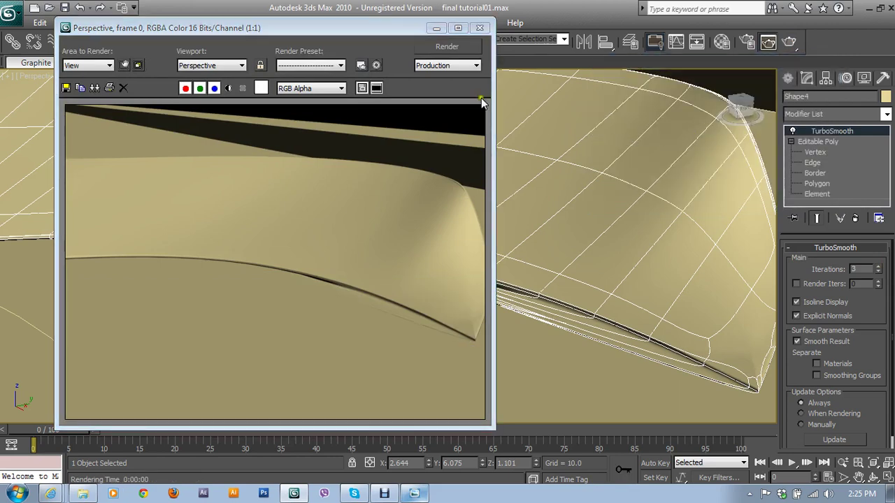
click(480, 28)
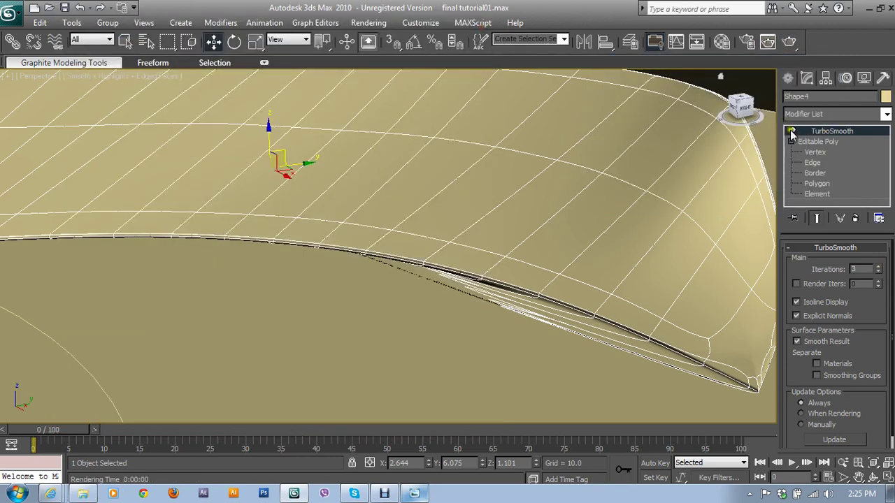
click(792, 132)
mouse_move(755, 160)
alt+middle_down()
mouse_move(613, 225)
mouse_move(608, 206)
alt+middle_up()
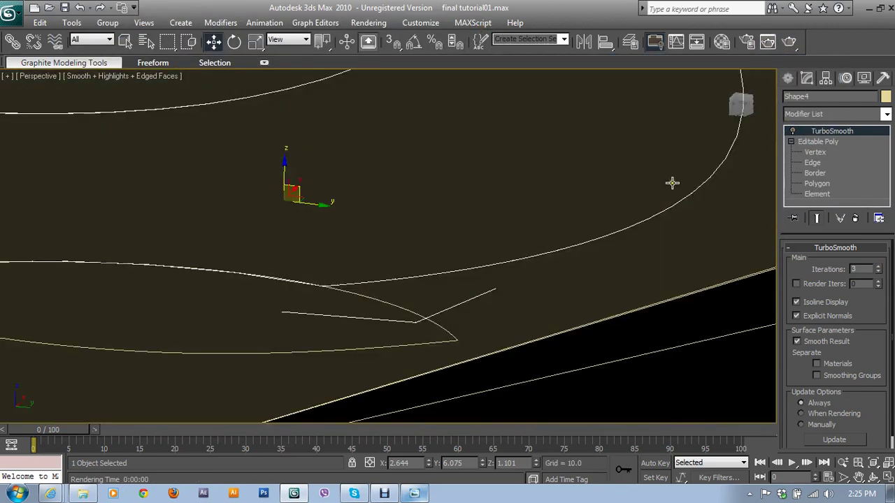
- Select all 115 of the shell's polygons at Polygon level
click(816, 183)
click(543, 163)
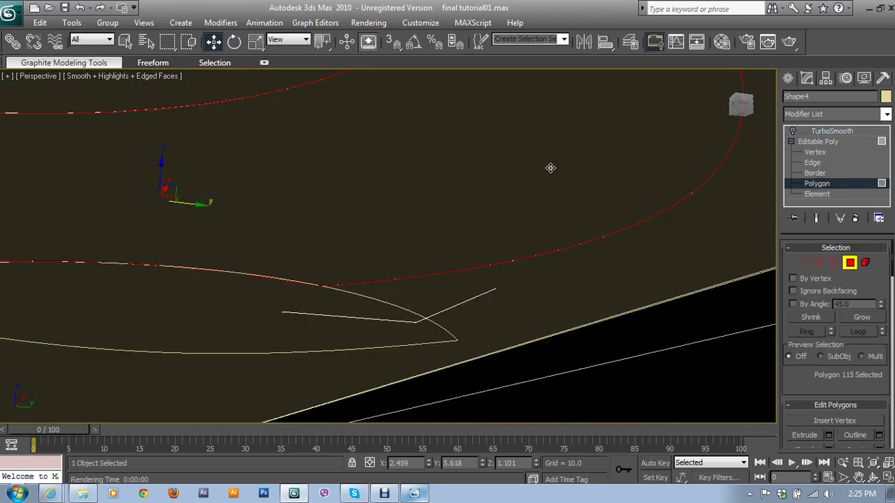
mouse_move(550, 168)
middle_down()
mouse_move(589, 202)
mouse_move(591, 227)
middle_up()
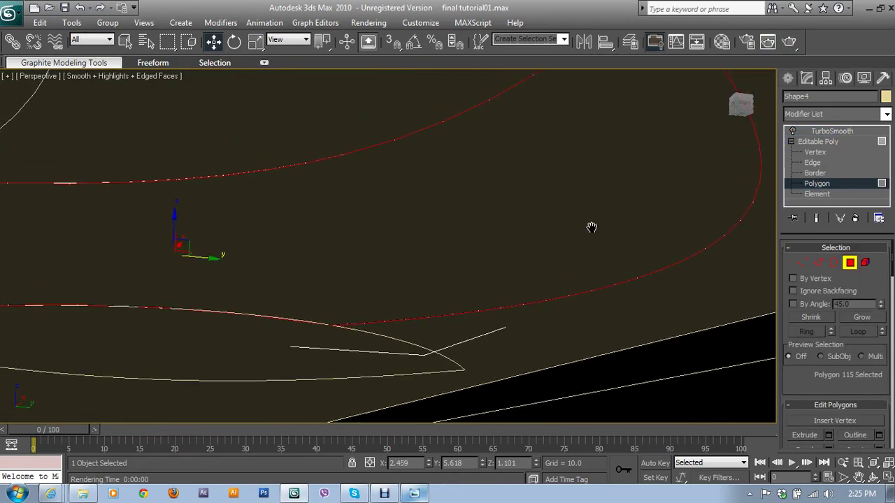
drag(830, 382, 831, 338)
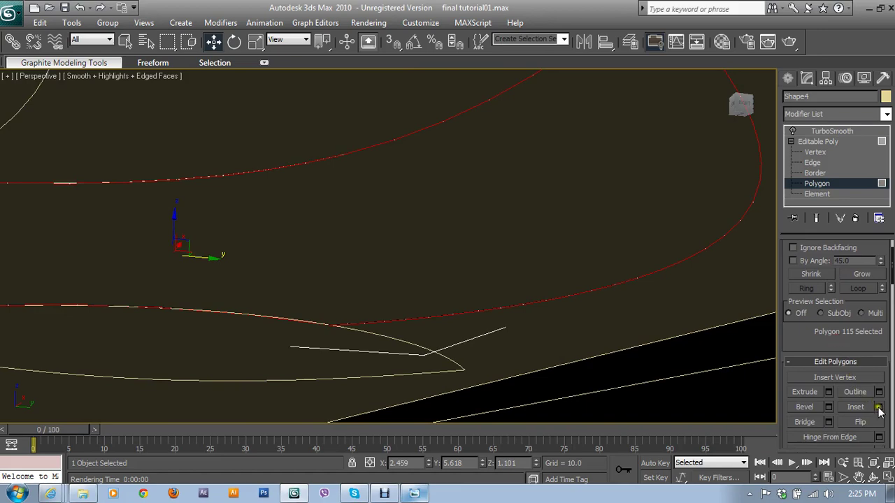
- Inset the selected polygons by an Inset Amount of 0.002
click(878, 408)
drag(743, 183, 759, 246)
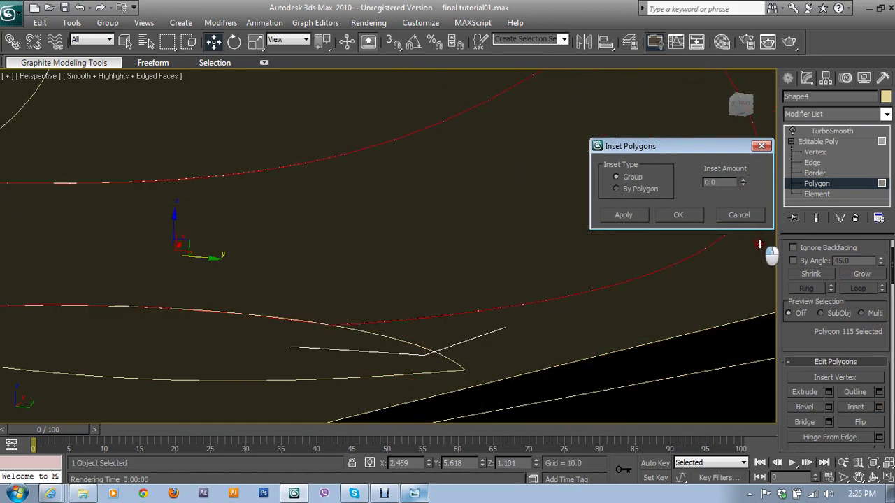
click(746, 180)
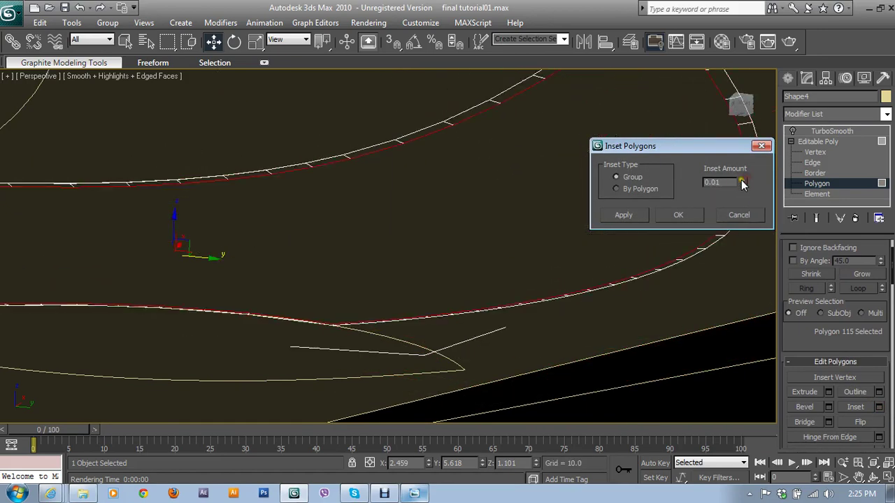
double_click(718, 182)
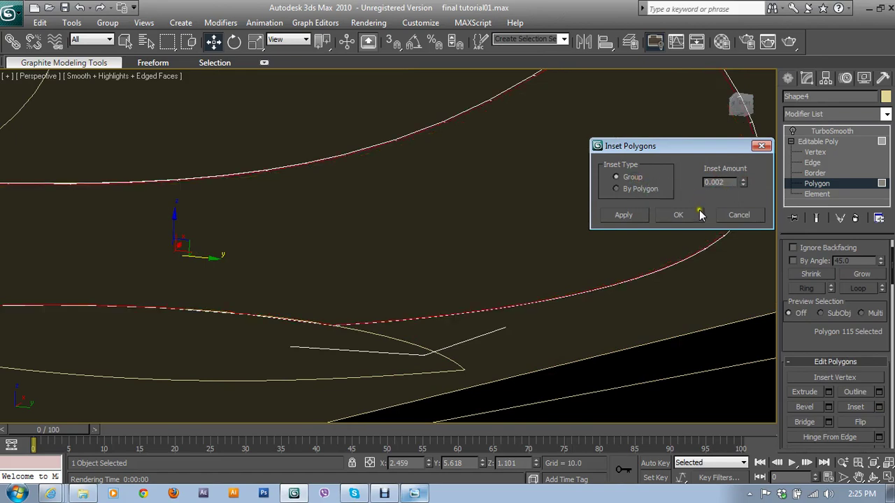
click(678, 215)
- Return to object level and switch TurboSmooth back on
scroll(633, 209, down, 2)
scroll(637, 233, down, 2)
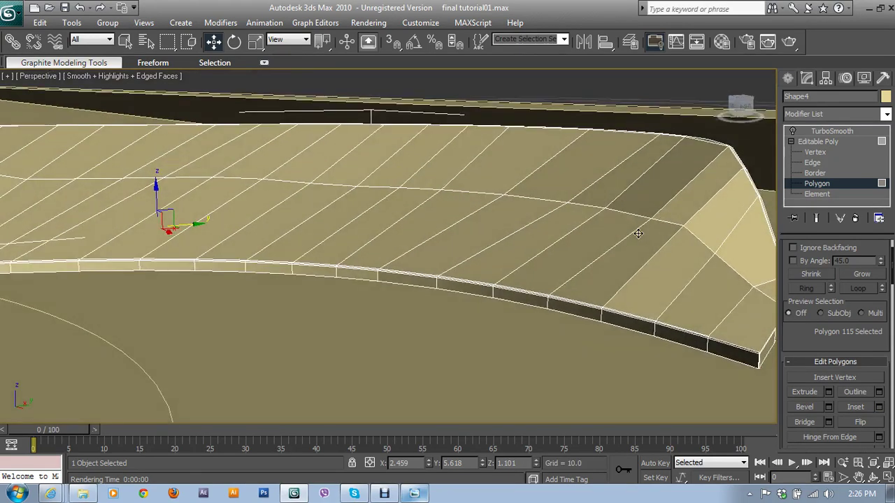
click(818, 184)
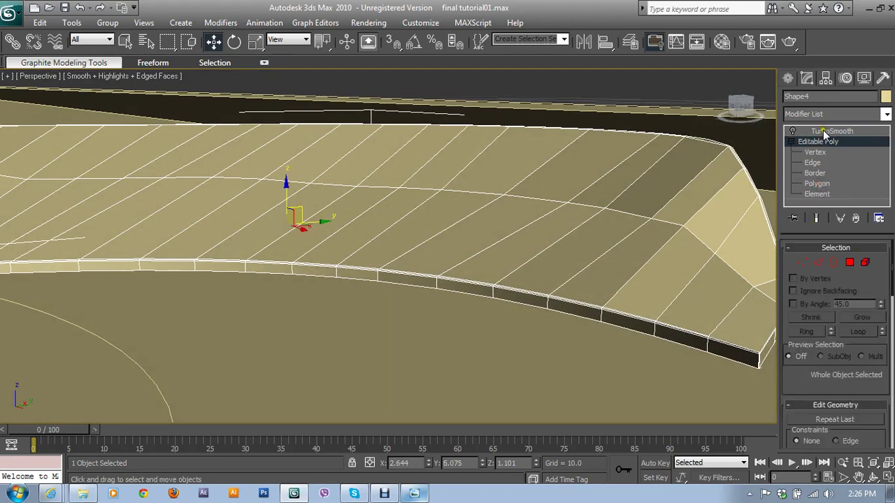
click(791, 132)
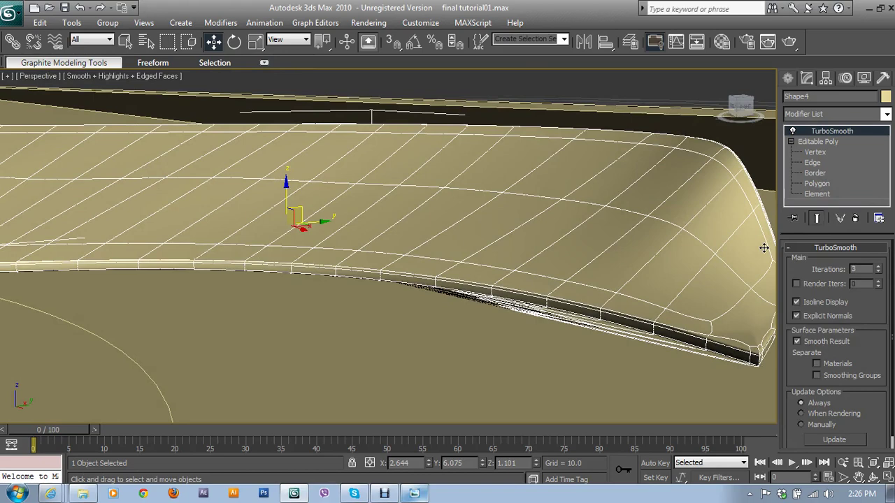
alt+middle_drag(764, 249, 684, 194)
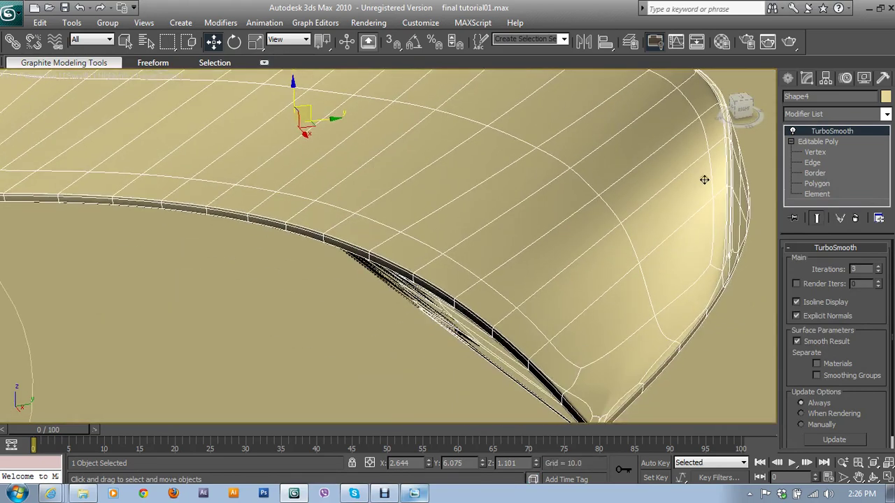
- Test-render the smoothed shell, then orbit to a low side view of the rim tip
click(788, 42)
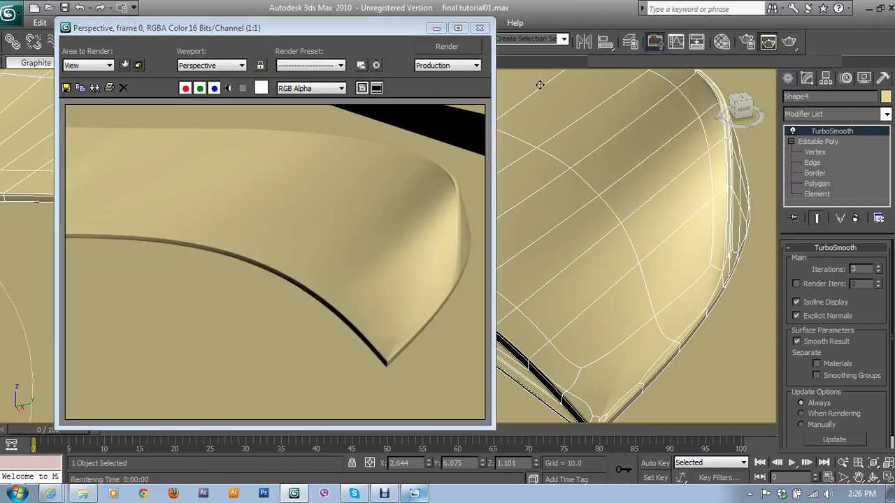
click(479, 28)
mouse_move(543, 207)
alt+middle_down()
mouse_move(594, 186)
mouse_move(695, 202)
alt+middle_up()
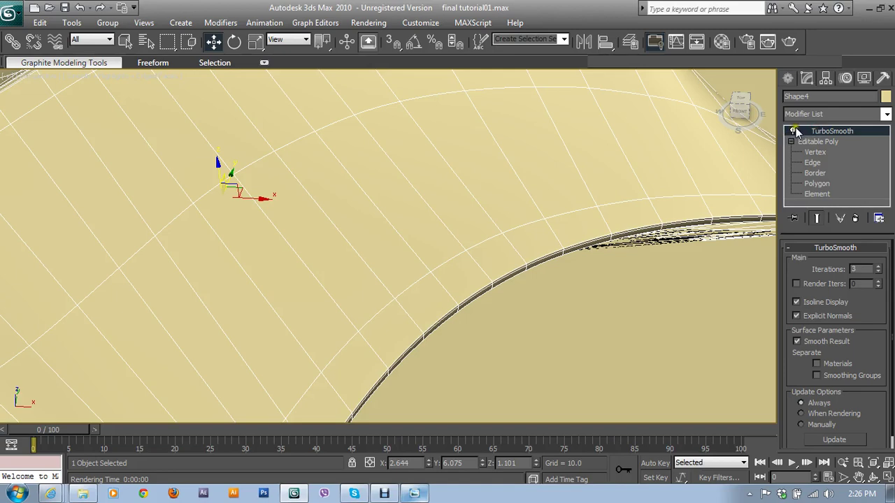
mouse_move(699, 265)
alt+middle_down()
mouse_move(555, 286)
mouse_move(515, 245)
mouse_move(525, 225)
mouse_move(485, 256)
alt+middle_up()
- At Edge level, select the ring of 48 edges running across the shell's rim
middle_drag(701, 240, 595, 239)
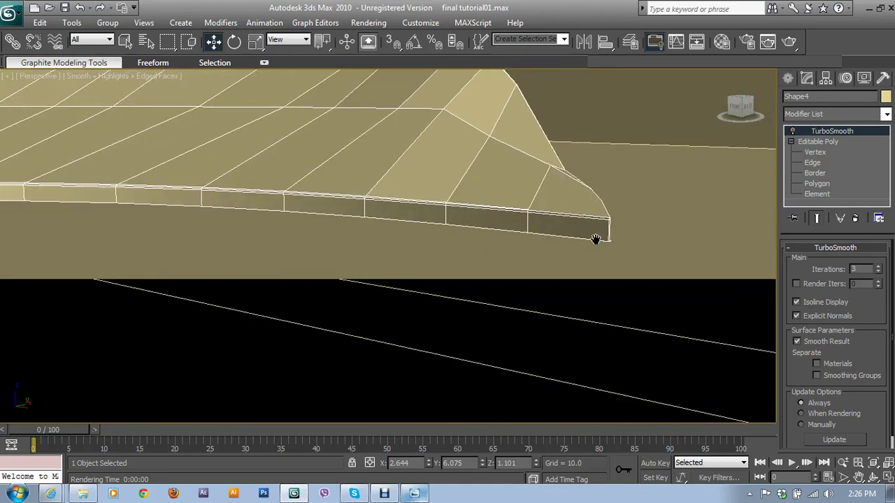
click(813, 162)
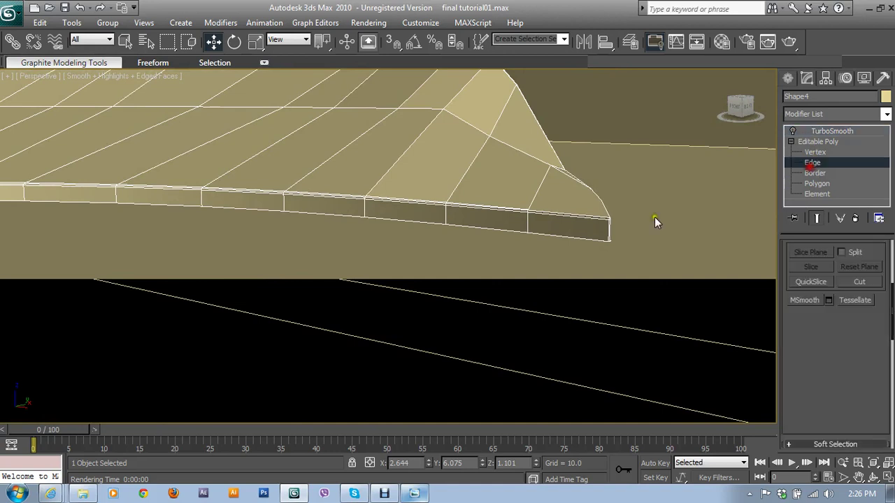
click(528, 222)
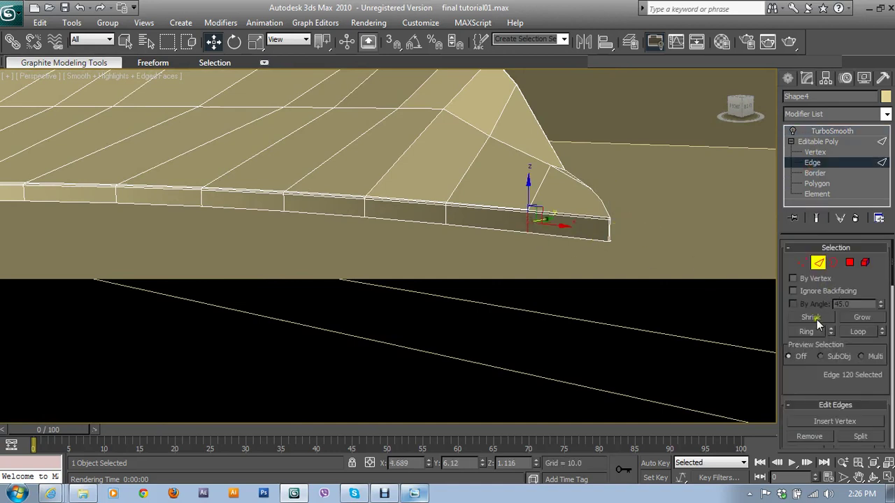
click(807, 331)
scroll(818, 337, down, 3)
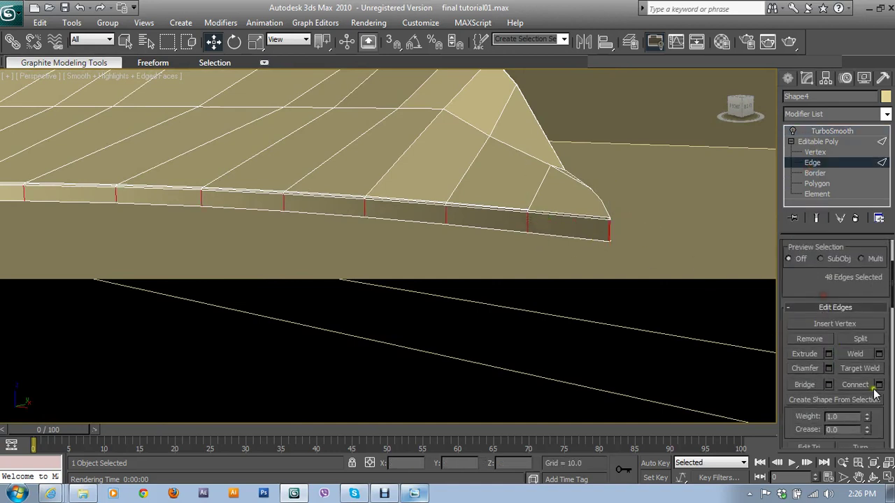
- Connect the edge ring with 2 segments, pinch 72 and slide 0, then exit Edge level
click(879, 384)
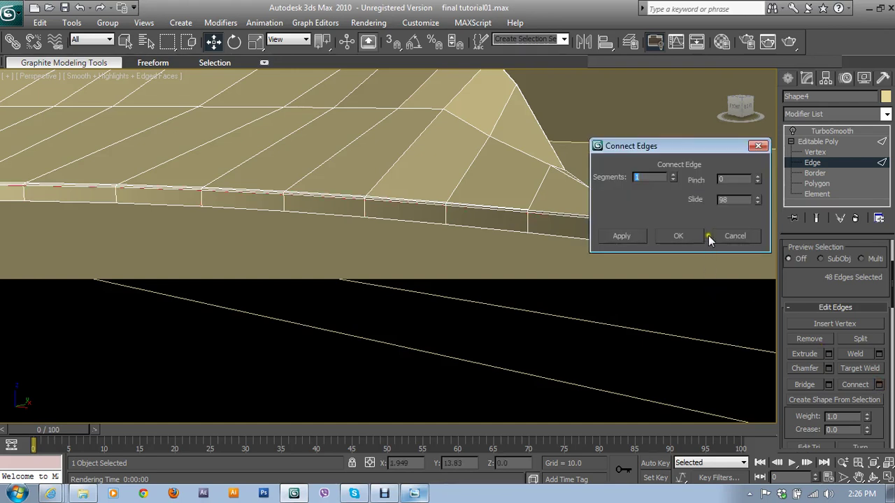
right_click(757, 201)
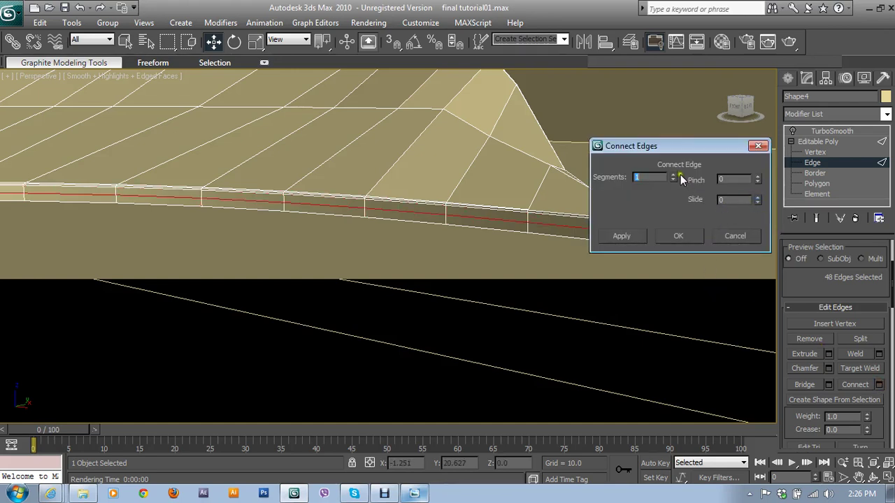
mouse_move(673, 179)
mouse_down()
mouse_move(696, 188)
mouse_move(692, 200)
mouse_up()
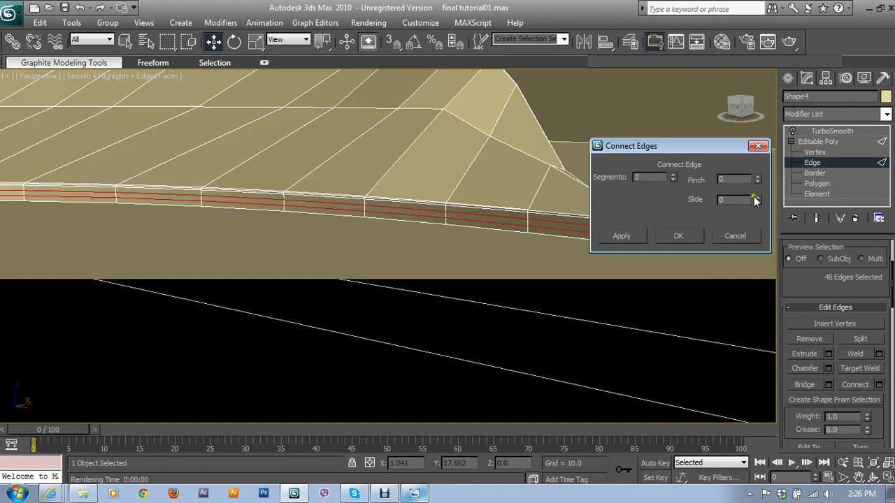
drag(755, 201, 764, 81)
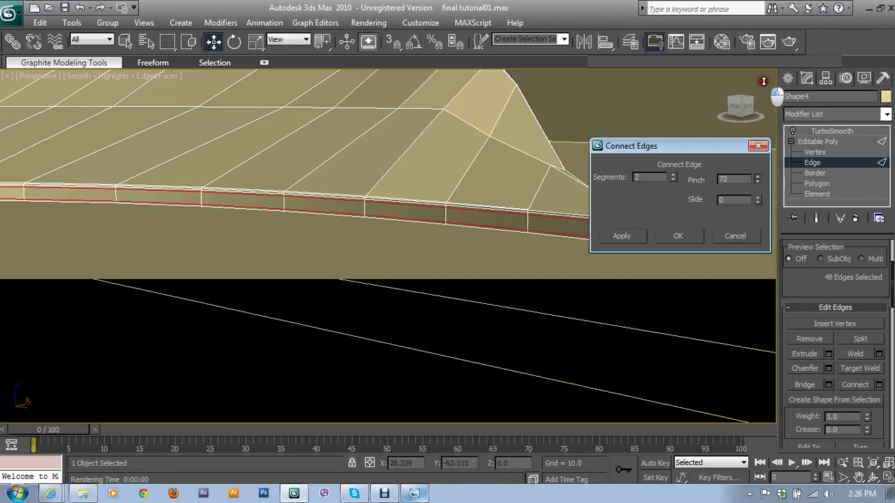
click(684, 239)
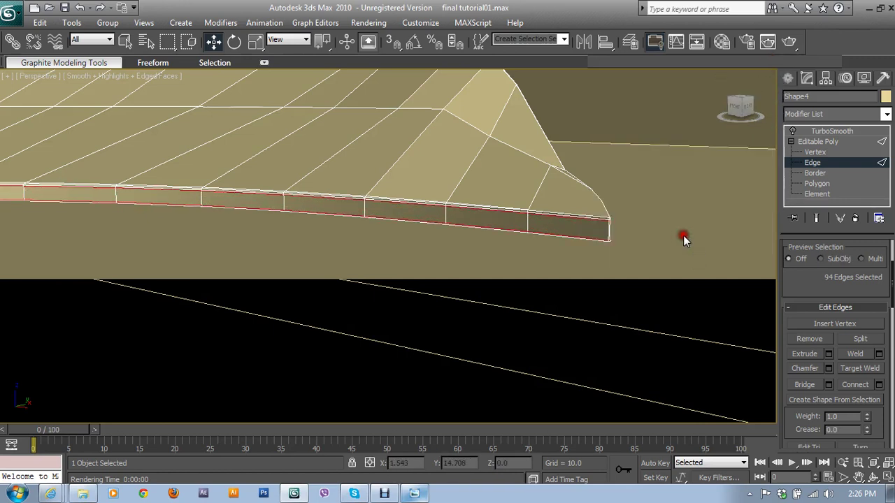
click(792, 132)
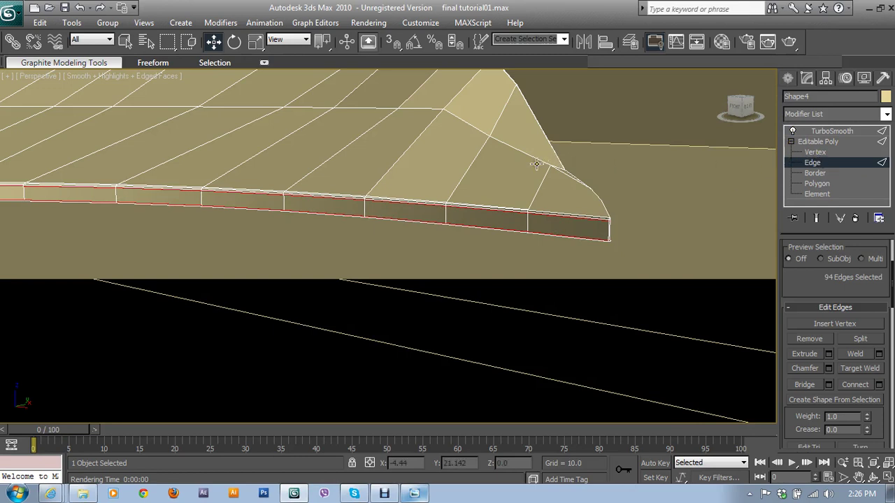
click(812, 163)
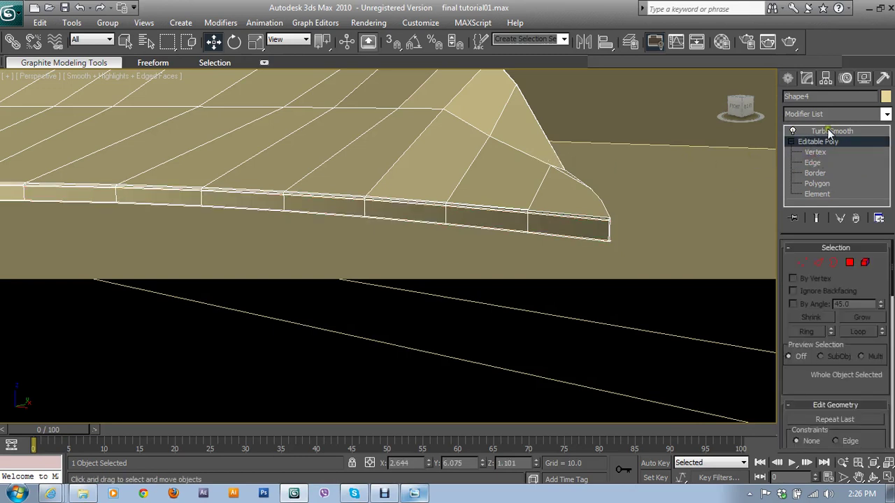
- Select TurboSmooth in the stack, test-render the shell from above, and orbit out
click(839, 132)
mouse_move(612, 225)
alt+middle_down()
mouse_move(639, 290)
mouse_move(599, 350)
mouse_move(705, 276)
alt+middle_up()
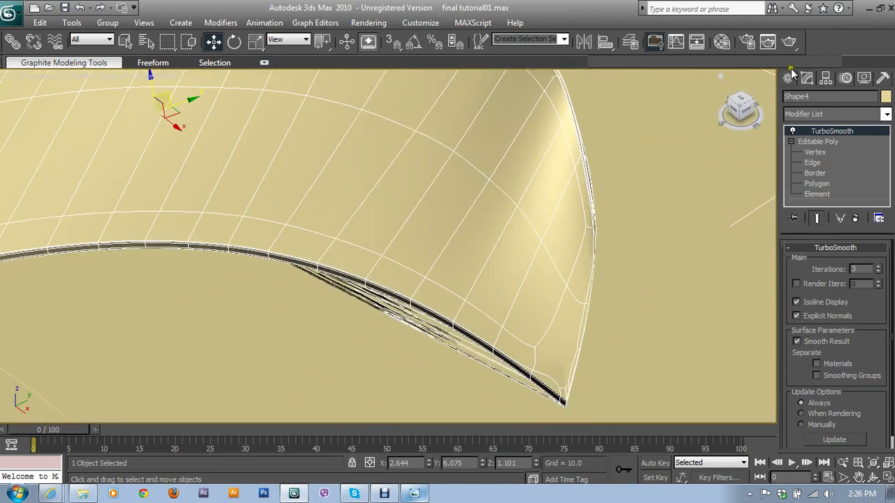
click(789, 41)
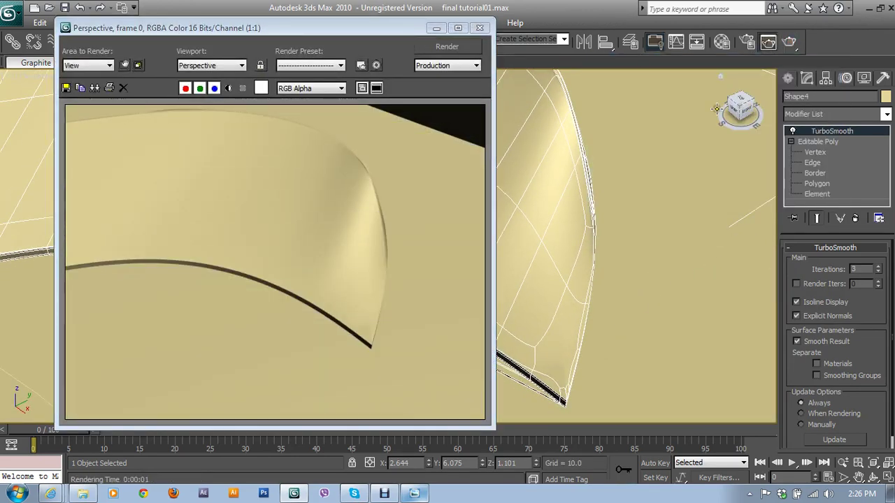
click(480, 29)
mouse_move(467, 178)
alt+middle_down()
mouse_move(609, 165)
mouse_move(560, 155)
mouse_move(553, 204)
alt+middle_up()
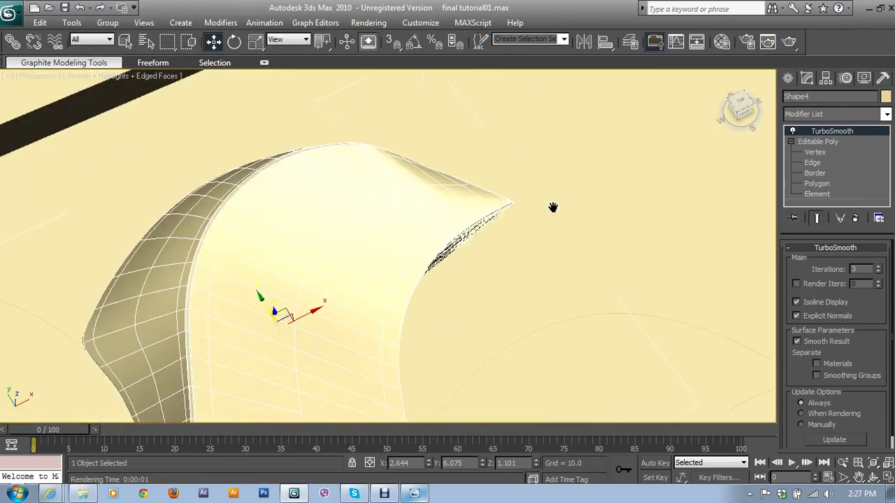
mouse_move(599, 244)
alt+middle_down()
mouse_move(620, 226)
mouse_move(586, 198)
mouse_move(592, 195)
alt+middle_up()
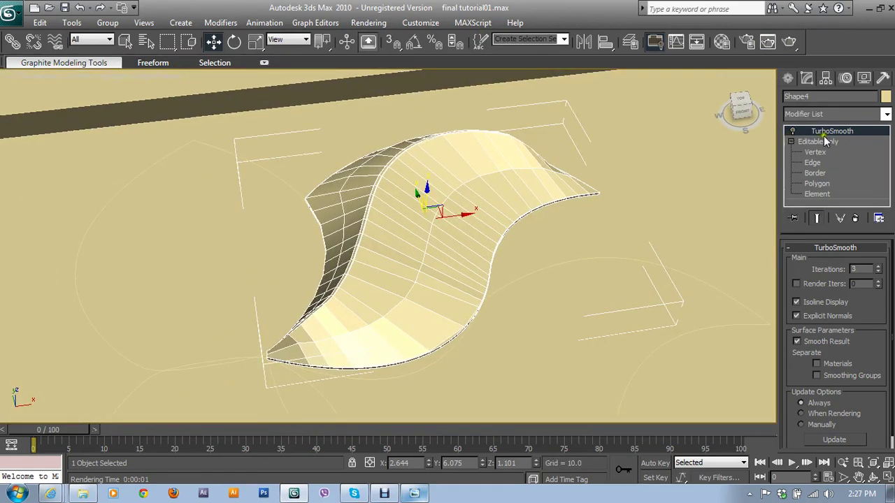
- Re-enable the smoothing, render the smoothed shell, then switch to the four-viewport layout
click(792, 131)
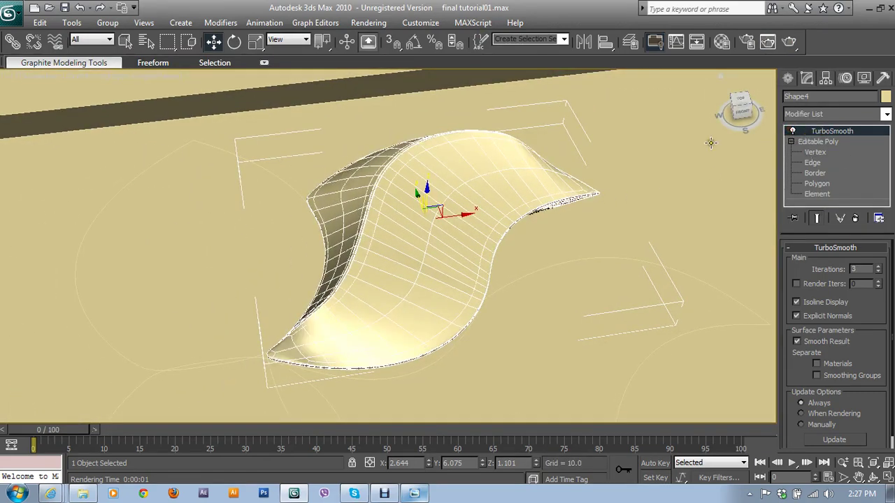
click(789, 41)
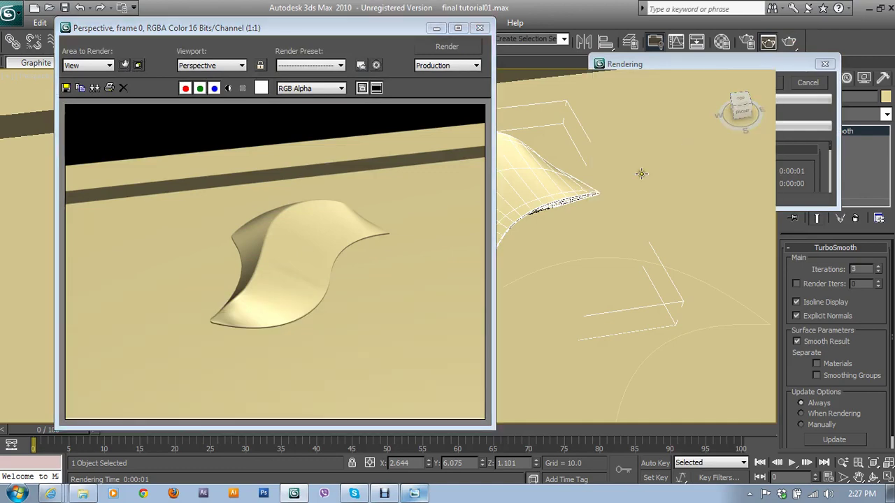
click(481, 30)
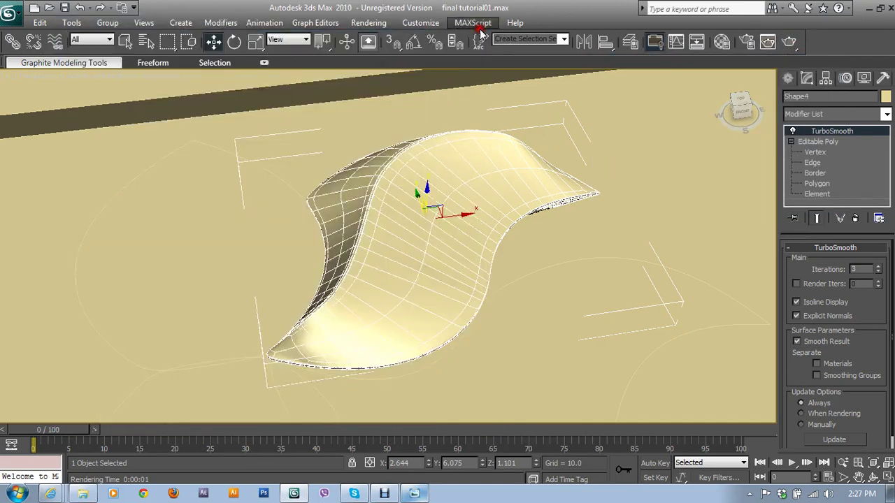
scroll(545, 236, down, 3)
scroll(538, 237, down, 2)
middle_drag(539, 238, 600, 225)
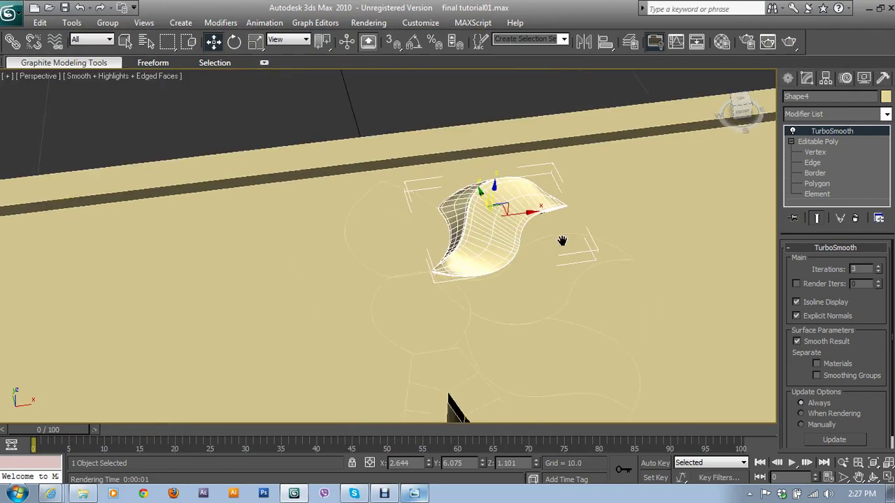
key(alt+w)
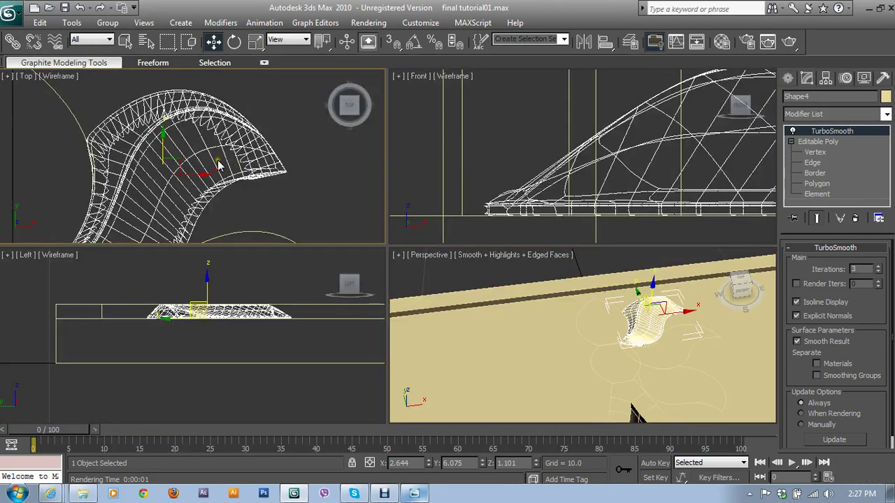
- In the maximized Top view, mirror the shell on the X axis as a copy
scroll(219, 160, down, 2)
key(alt+w)
middle_drag(467, 248, 681, 185)
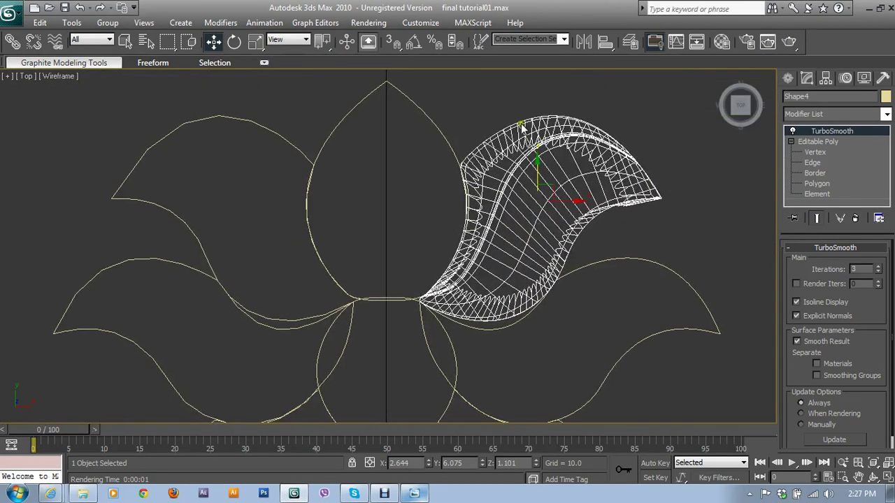
click(586, 46)
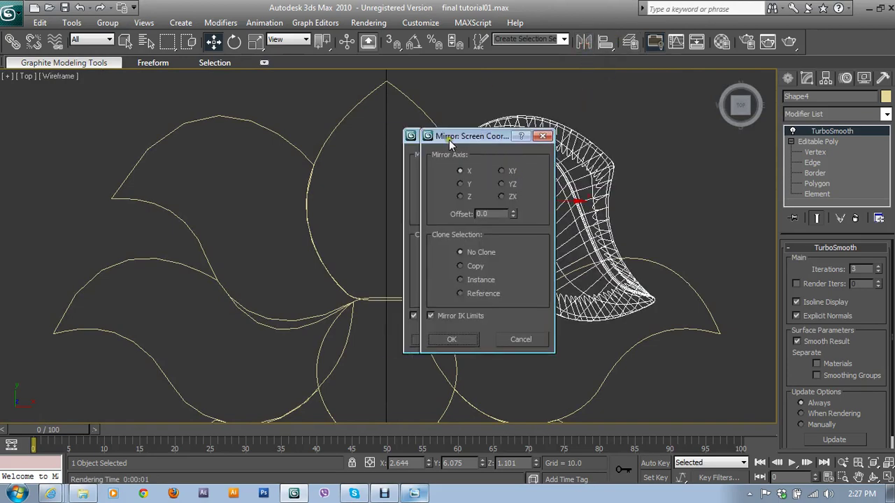
drag(450, 142, 648, 170)
click(637, 291)
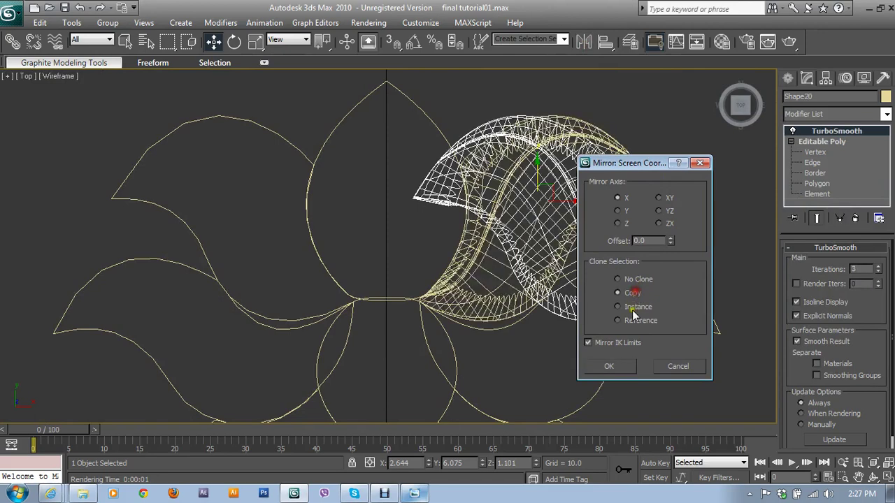
click(609, 366)
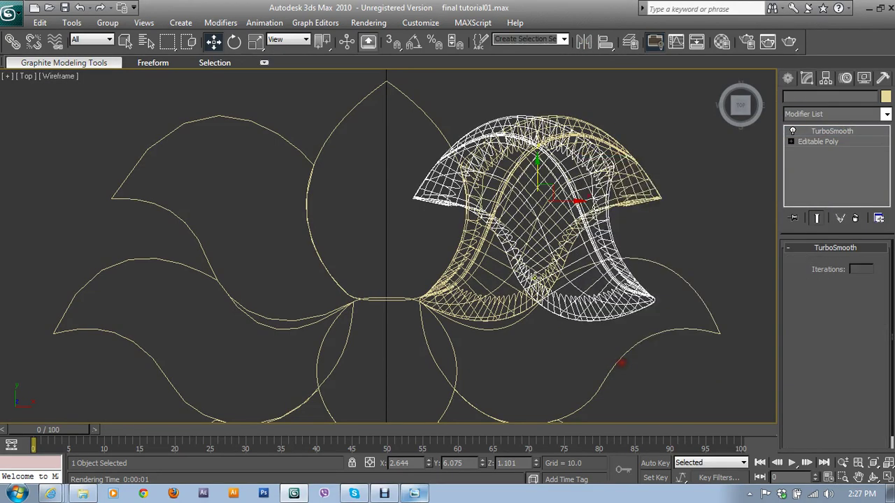
- Move the mirrored copy left onto the left leaf outline and maximize the Perspective view
mouse_move(568, 171)
mouse_down()
mouse_move(256, 171)
mouse_move(267, 170)
mouse_up()
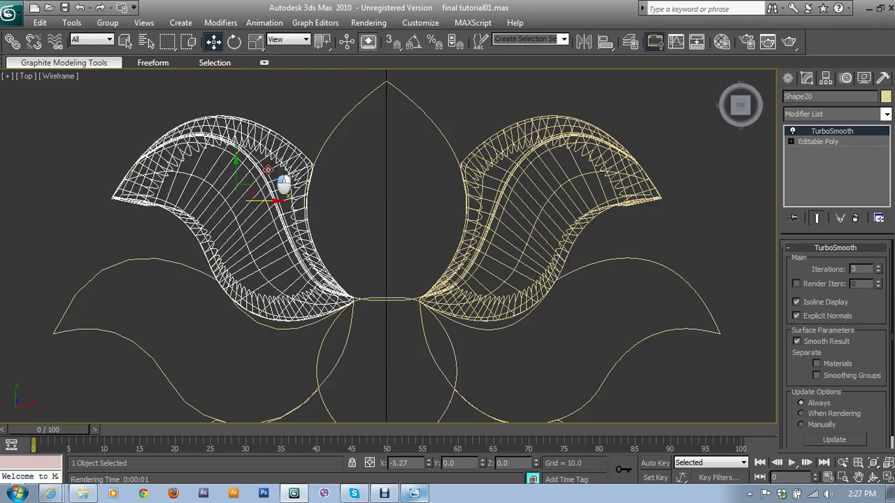
key(alt+w)
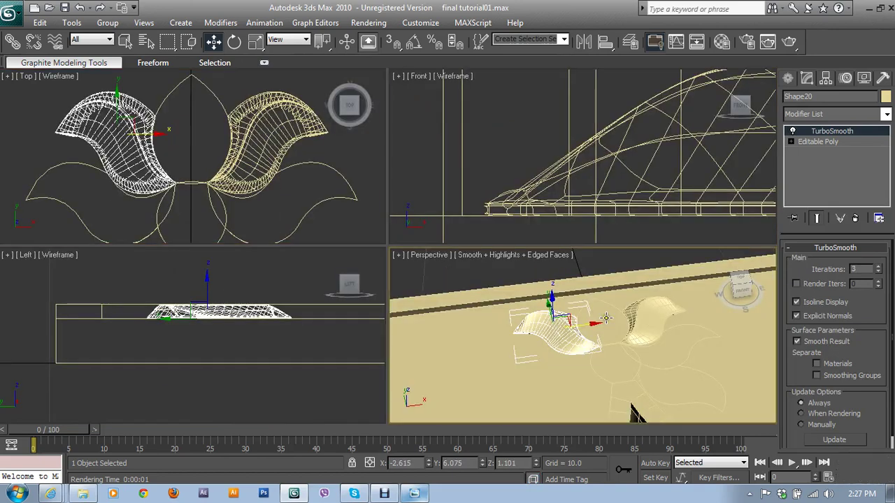
key(alt+w)
- Render both mirrored shells, orbit to a new angle, and render them again
click(788, 43)
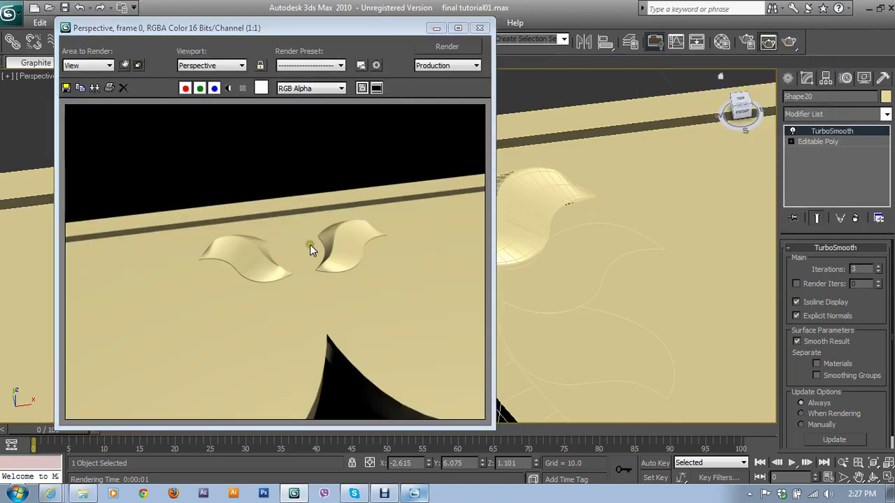
click(481, 28)
mouse_move(563, 278)
alt+middle_down()
mouse_move(545, 292)
mouse_move(577, 256)
mouse_move(699, 180)
alt+middle_up()
click(788, 41)
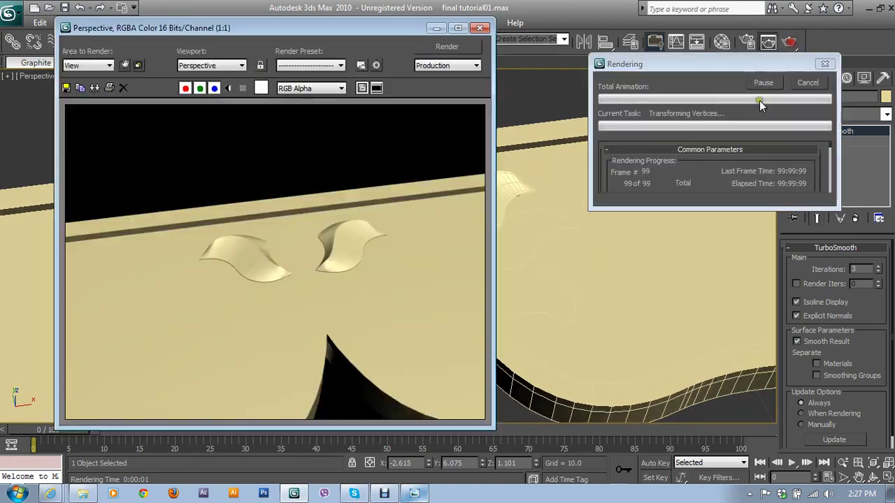
- Save the scene as final tutorial02.max
click(480, 28)
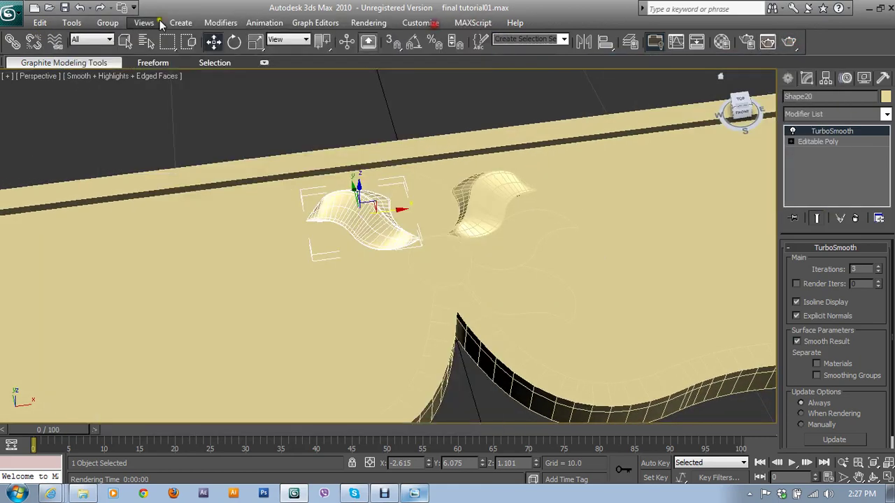
click(10, 19)
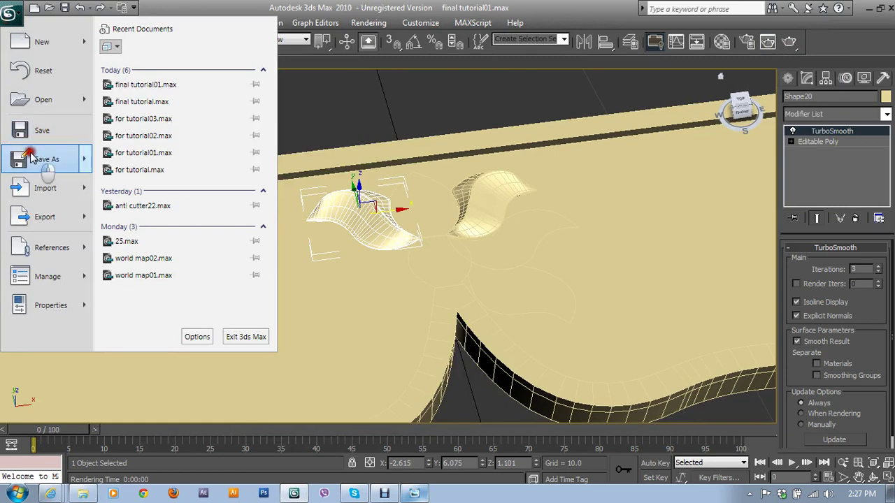
click(30, 155)
click(313, 300)
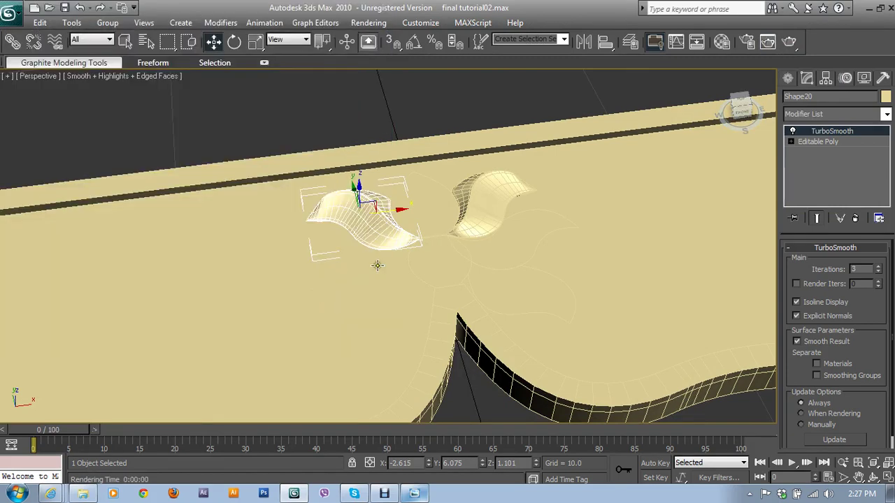
- Render again, then save an incremented copy as final tutorial03.max
click(790, 43)
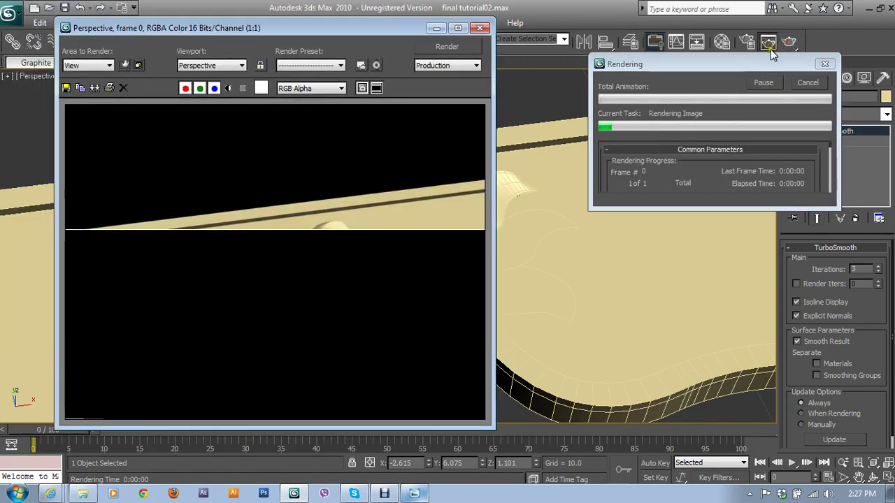
click(487, 28)
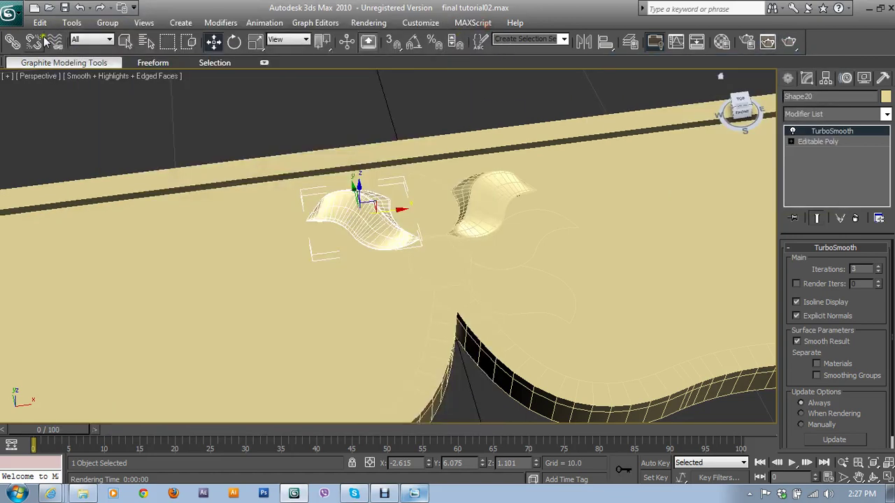
click(12, 14)
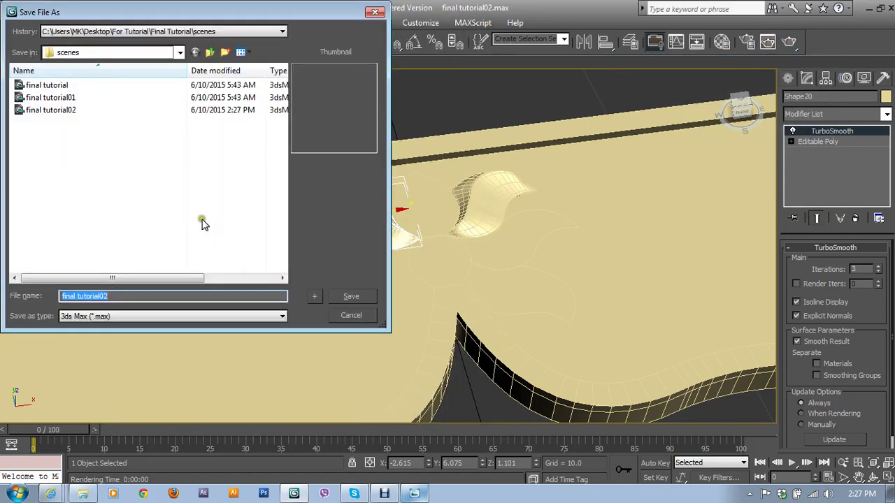
click(325, 297)
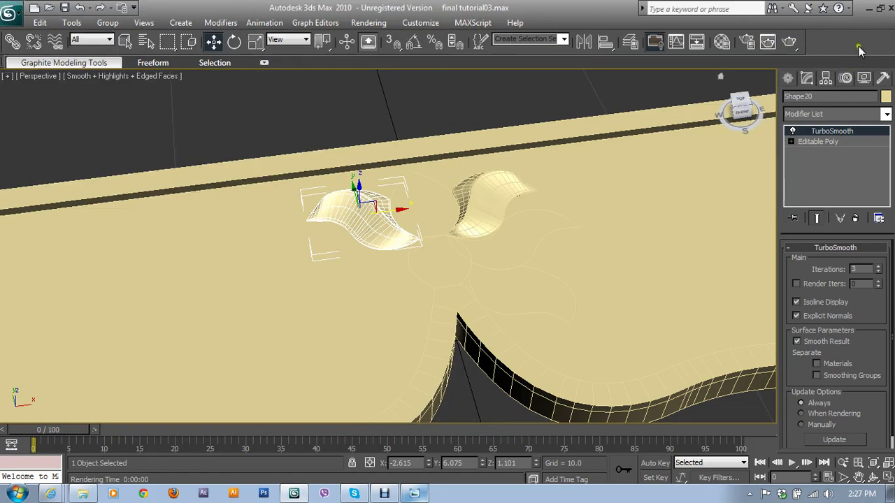